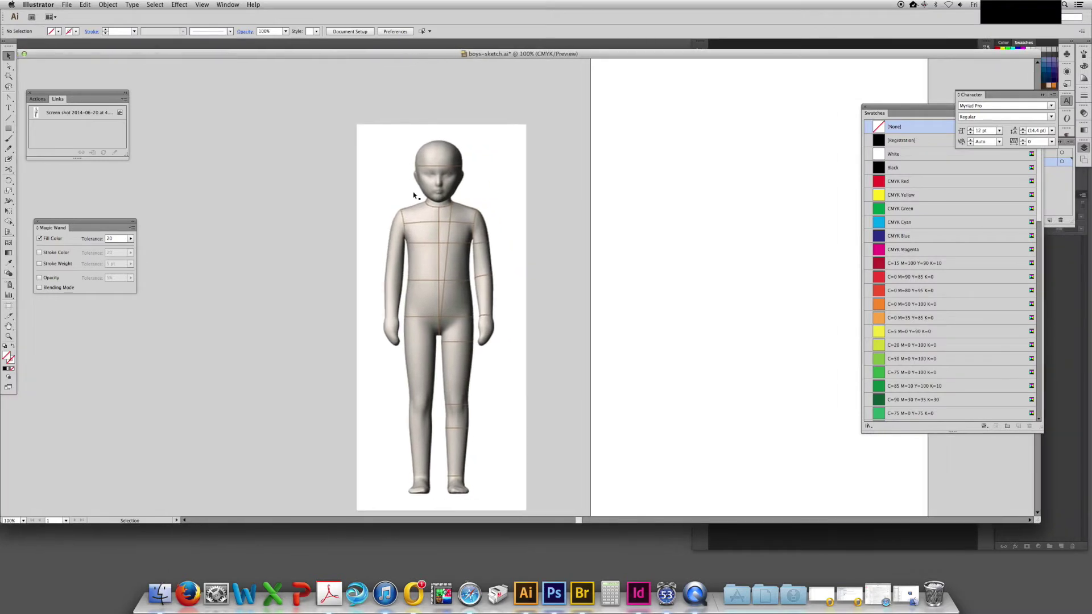
Move the child figure image slightly upward, lock Layer 1 and make Layer 2 active
left_click(1058, 197)
left_click(989, 163)
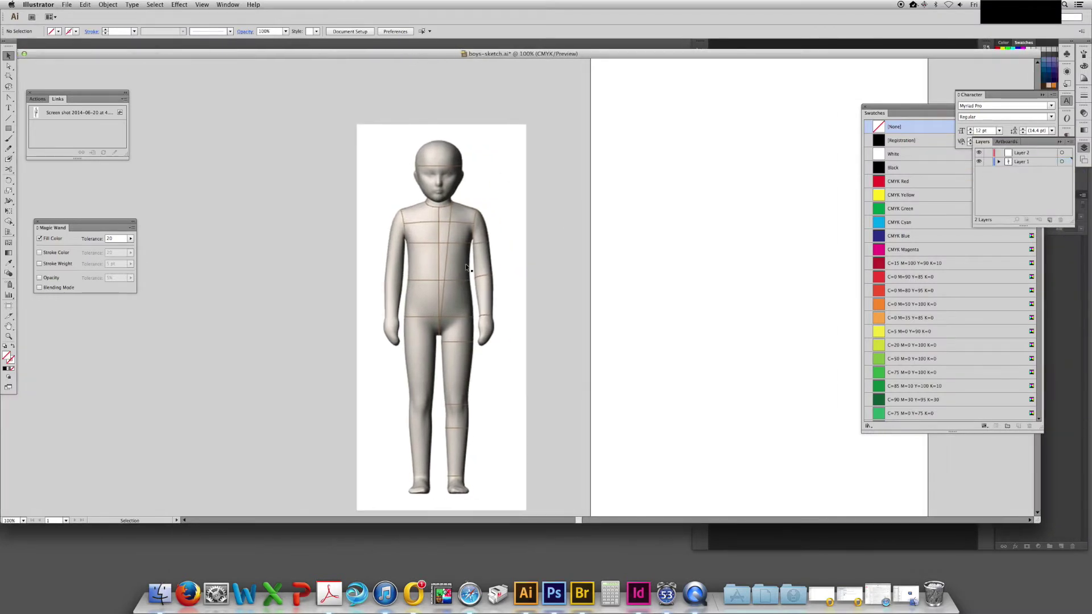
left_click_drag(444, 229, 443, 207)
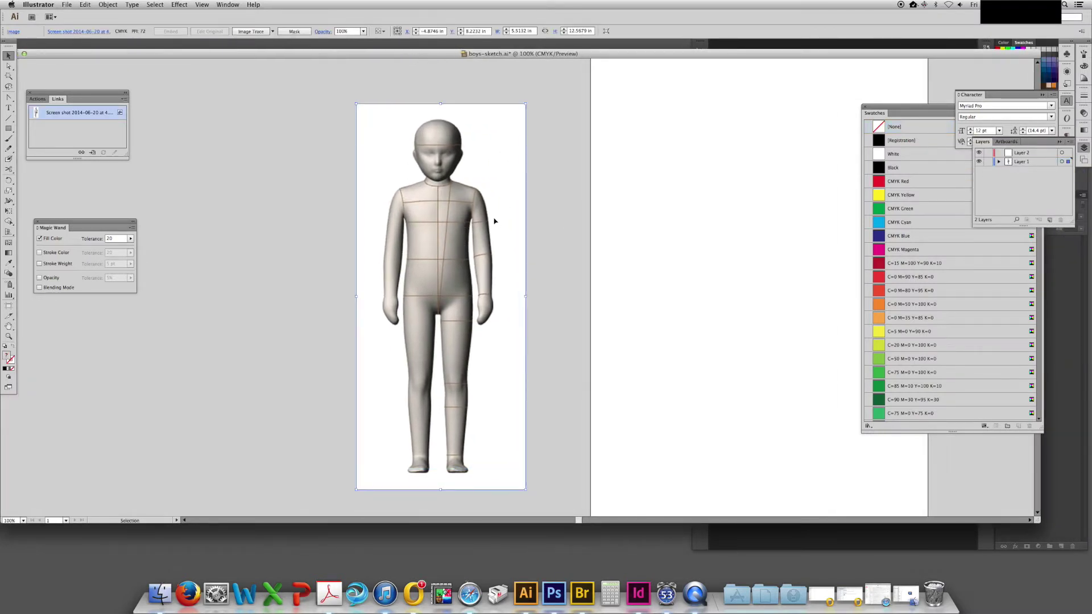
left_click(987, 162)
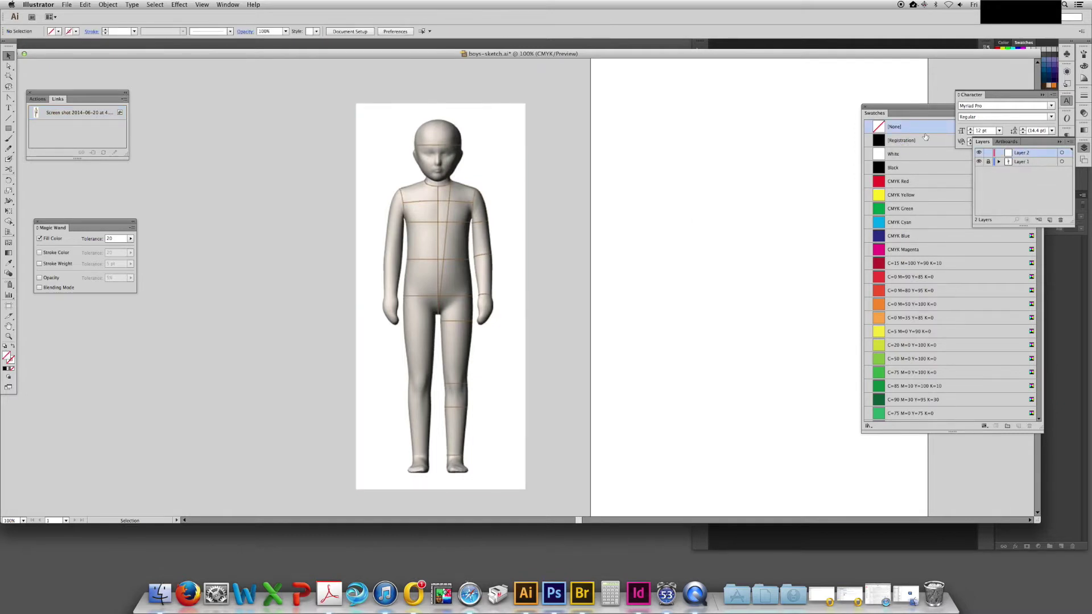
Start the left half of the bodice outline with the Pen tool, from the centre front neck across the shoulder to the underarm
left_click(925, 139)
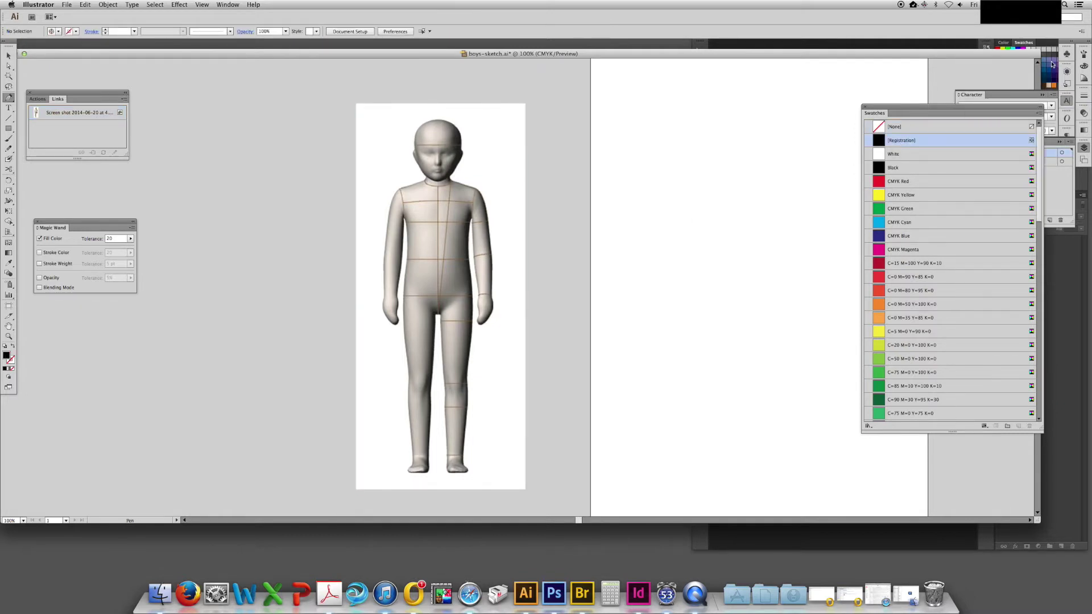
key("super+equal")
key("super+equal")
key("super+equal")
scroll(482, 245, "up", 10)
scroll(483, 245, "left", 8)
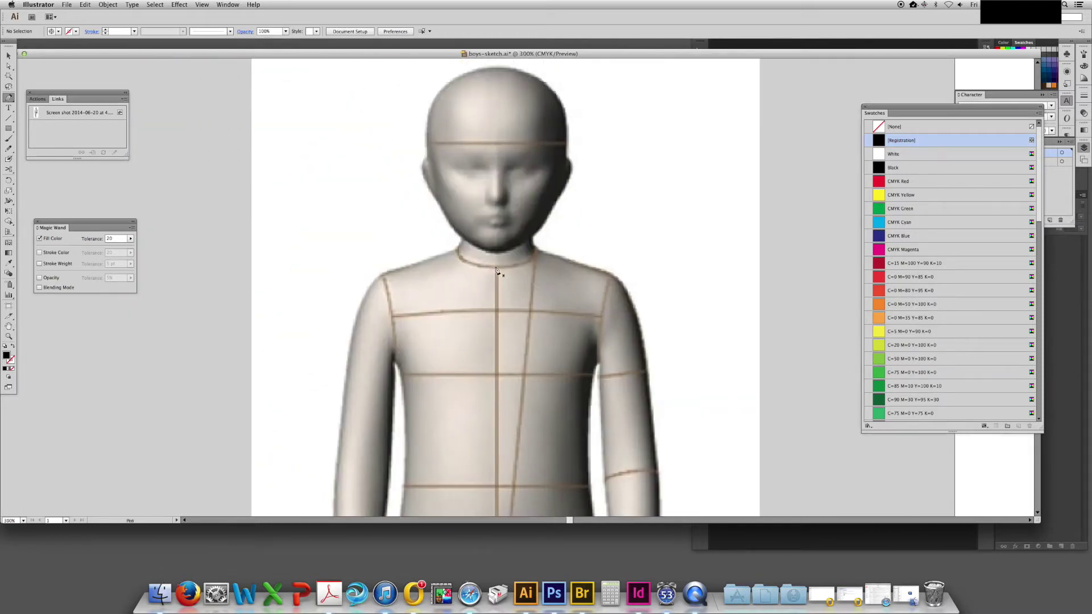
left_click(497, 268)
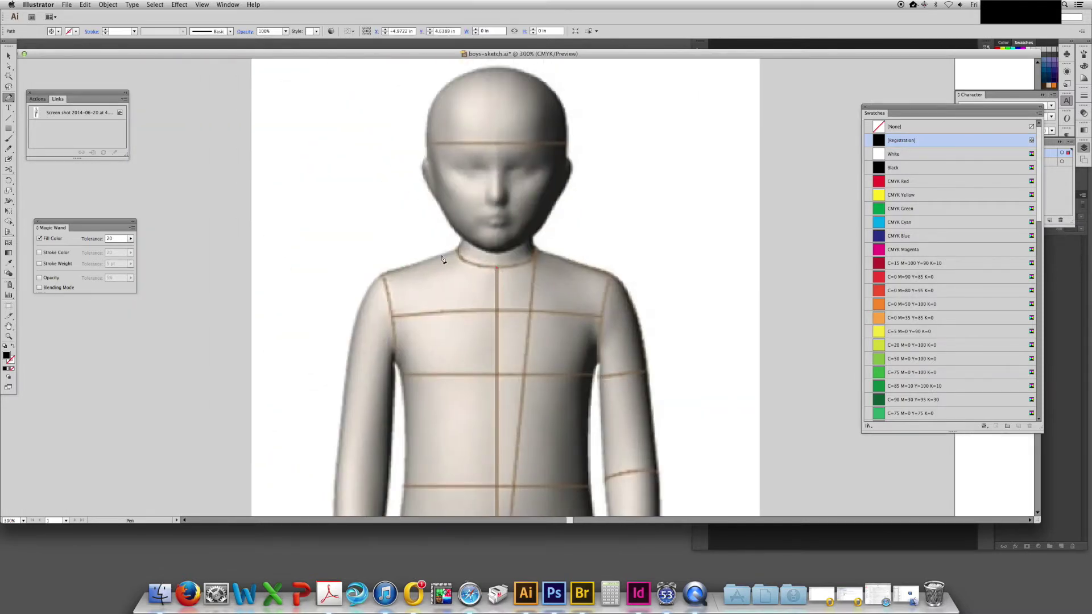
left_click(440, 255)
left_click(406, 265)
left_click(400, 370)
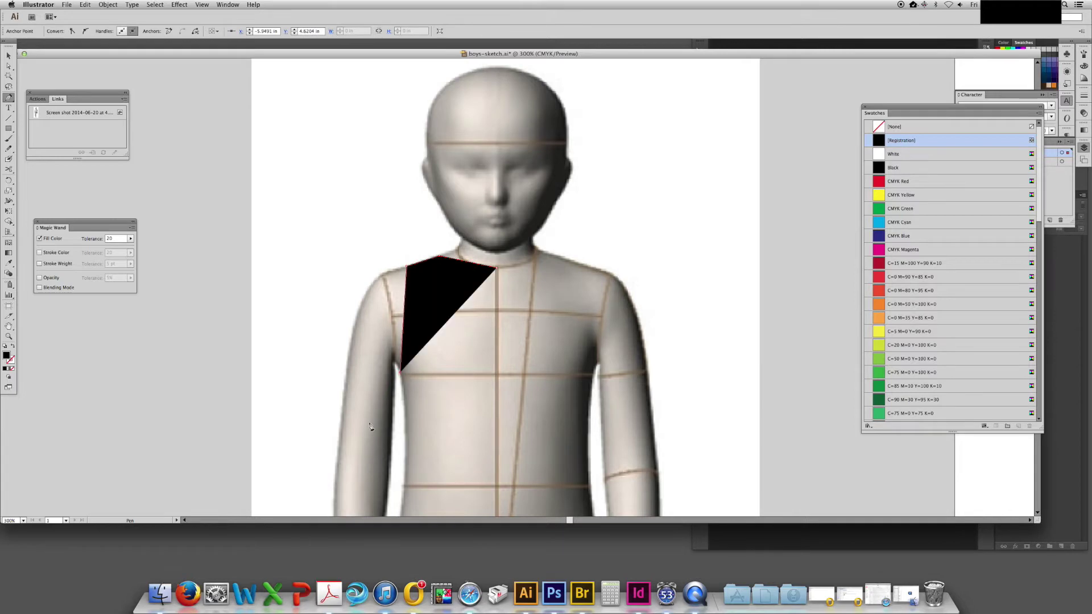
Remove the fill and continue the outline down the side to the waist, out to a flared hem corner and in to the hem centre
key("slash")
scroll(407, 255, "down", 3)
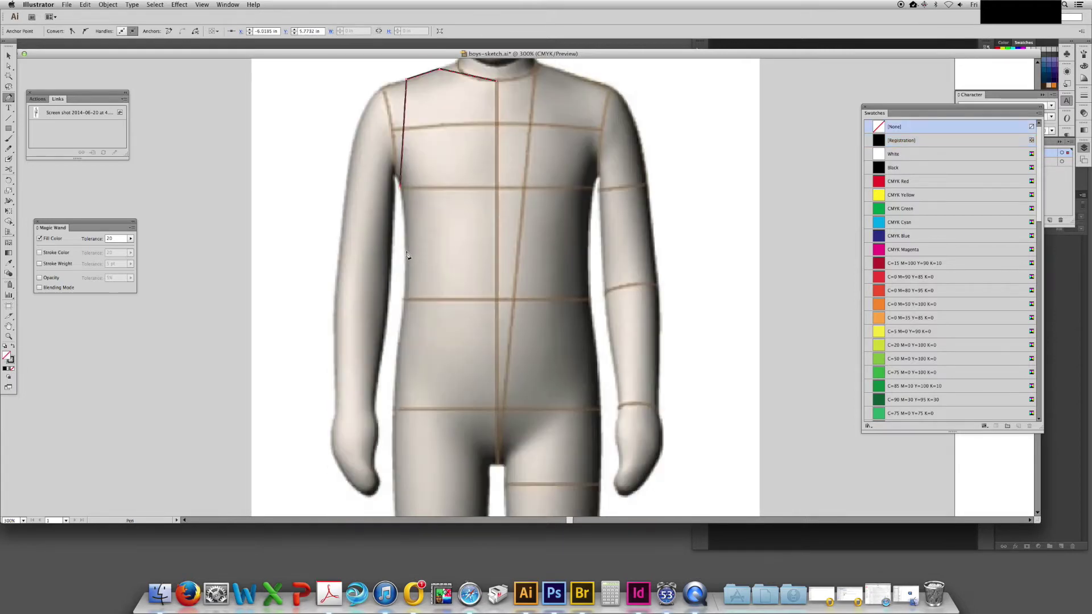
left_click_drag(439, 388, 460, 149)
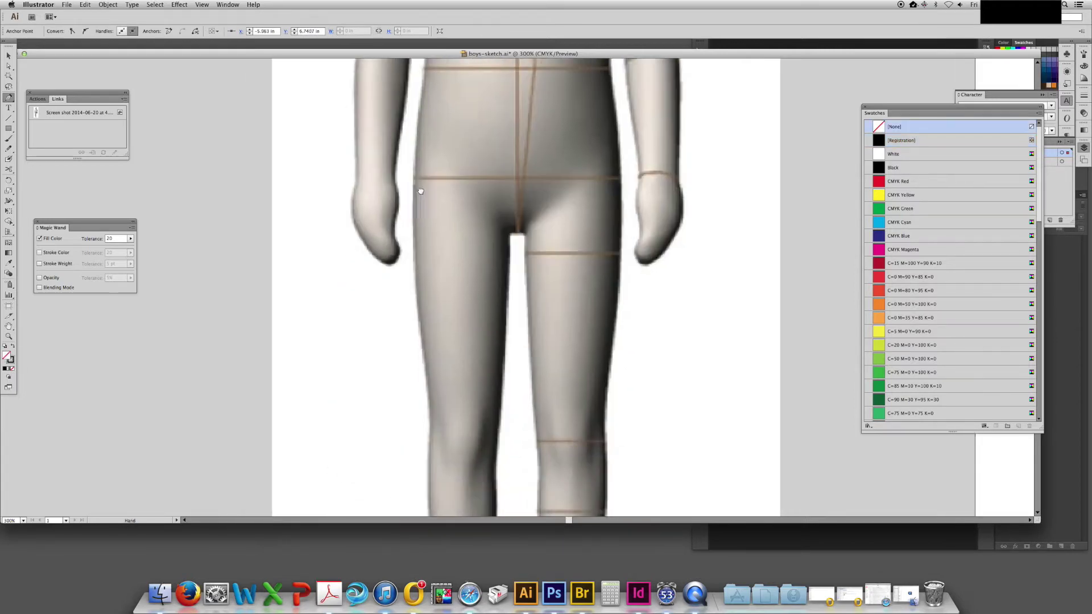
left_click(305, 299)
left_click(519, 327)
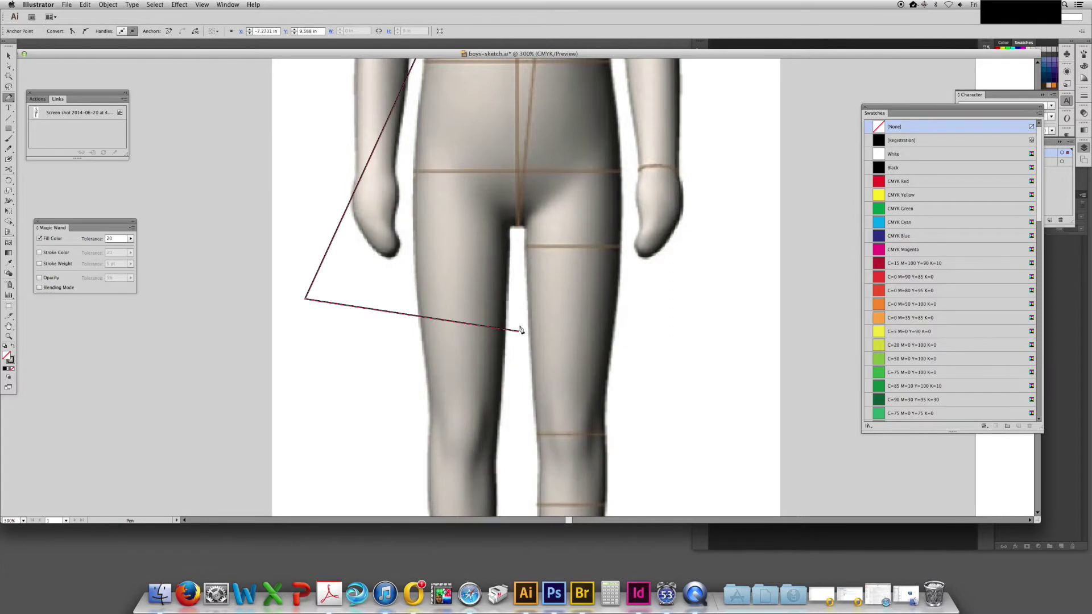
Convert the neckline and armhole segments of the half outline into smooth curves
scroll(493, 166, "up", 7)
key("v")
key("shift+c")
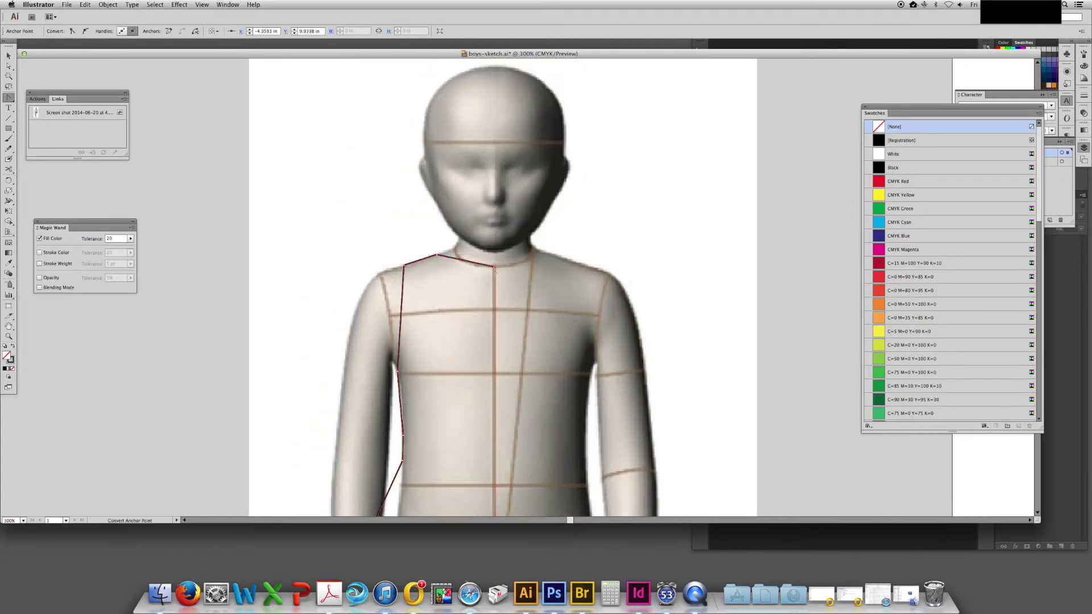
left_click_drag(494, 267, 535, 260)
left_click_drag(445, 272, 445, 271)
scroll(411, 339, "down", 2)
left_click_drag(403, 337, 404, 361)
left_click_drag(404, 361, 466, 260)
Curve the short waist segment of the side outline with its anchor handles
key("super+equal")
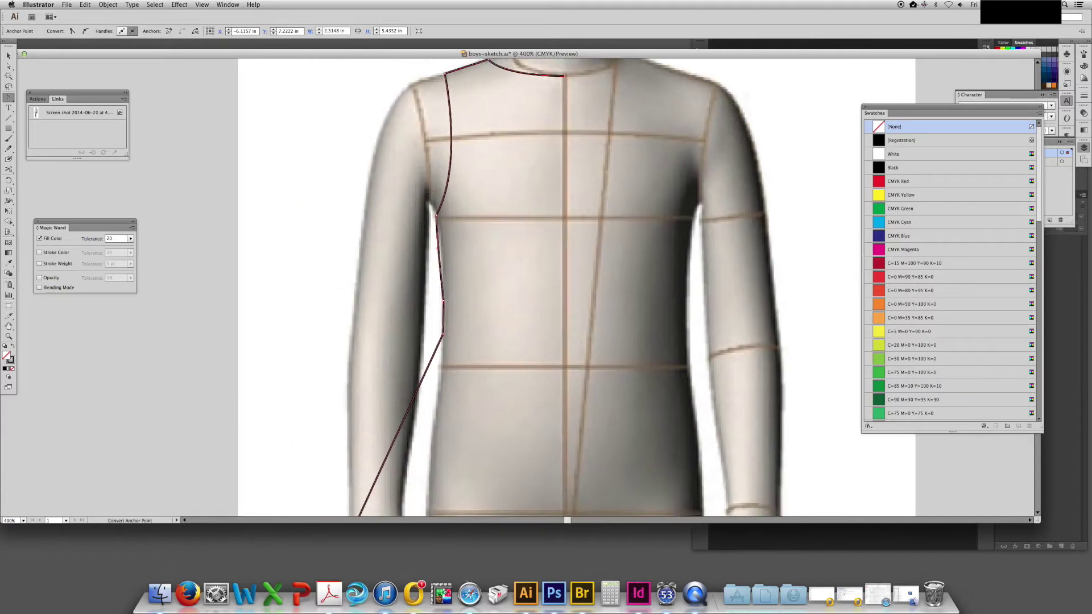
left_click(466, 260)
left_click(629, 311)
left_click_drag(444, 301, 439, 305)
key("a")
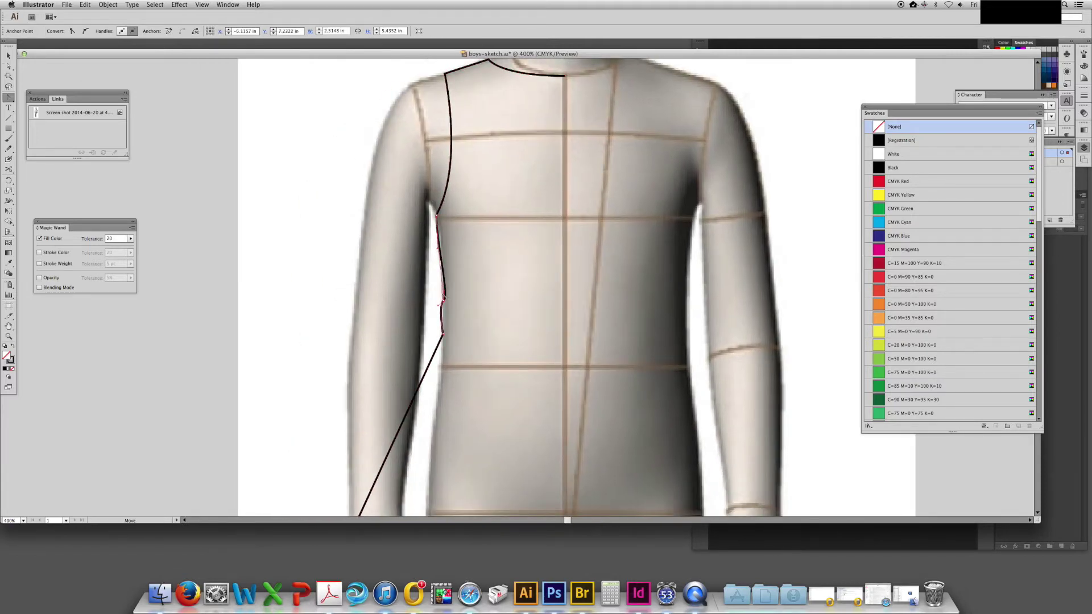
left_click(444, 334)
Convert the flared skirt side and the hem into smooth curves, starting from the hem's centre point
key("shift+c")
key("super+minus")
left_click_drag(454, 214, 387, 306)
left_click_drag(493, 345, 442, 201)
left_click_drag(495, 365, 669, 375)
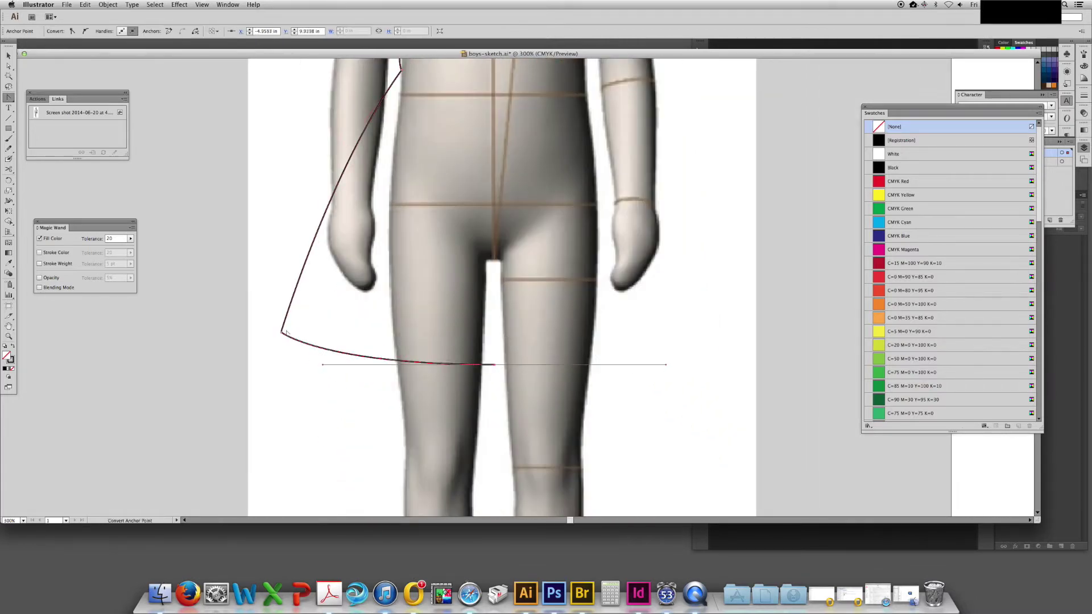
mouse_move(282, 331)
left_mouse_down()
mouse_move(280, 376)
mouse_move(282, 343)
left_mouse_up()
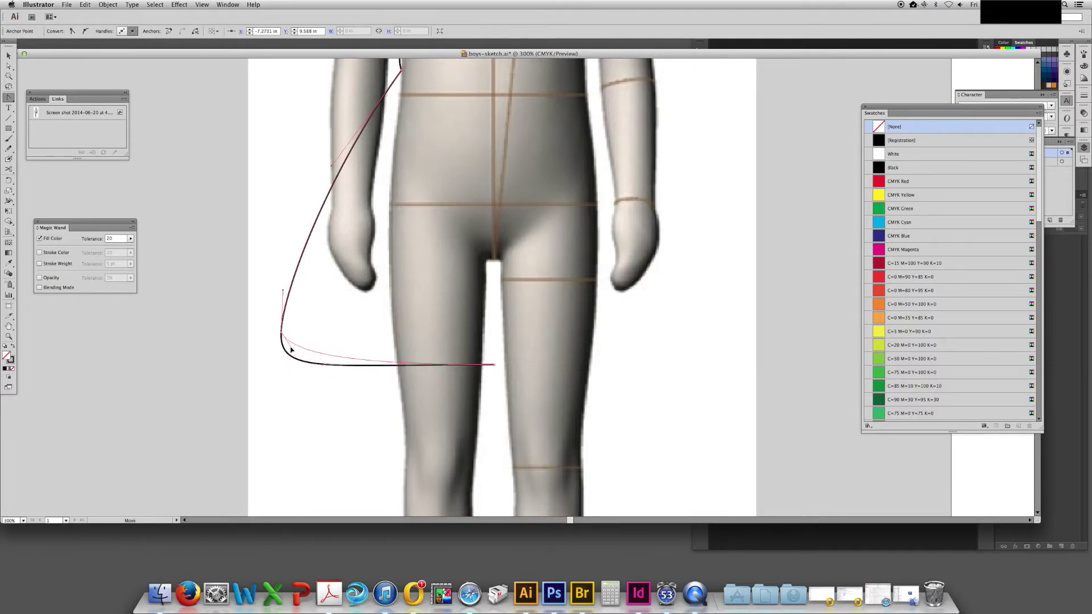
Refine the curve handles around the outer hem corner of the skirt
scroll(480, 244, "up", 5)
key("a")
left_click_drag(297, 450, 387, 482)
left_click(353, 485)
left_click(390, 480)
left_click_drag(481, 209, 484, 238)
Add an anchor point on the upper skirt side below the waist and adjust the side curve
key("plus")
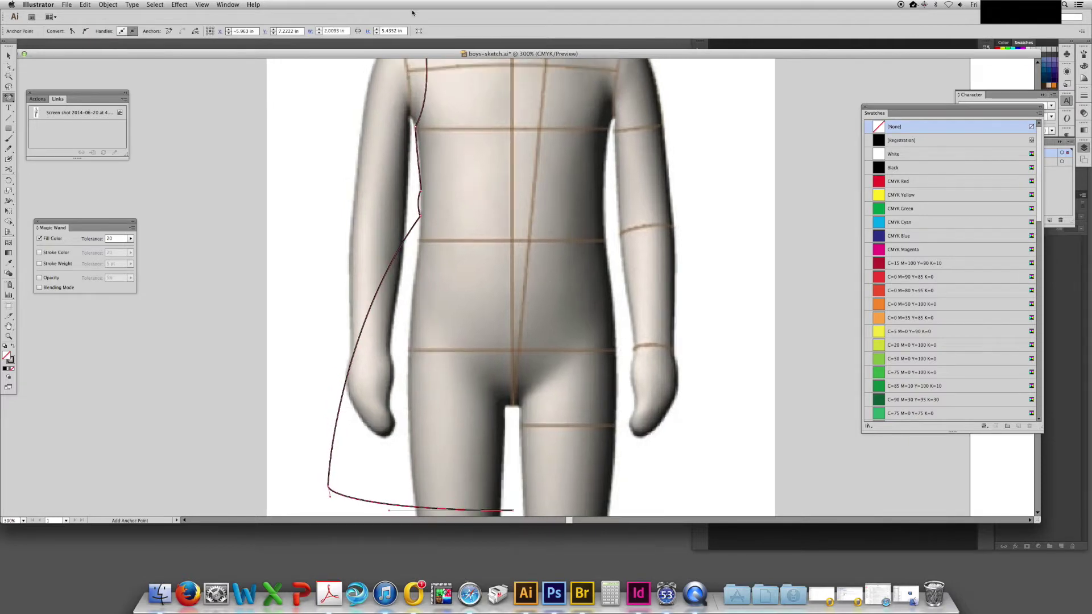
left_click(396, 259)
scroll(364, 229, "down", 3)
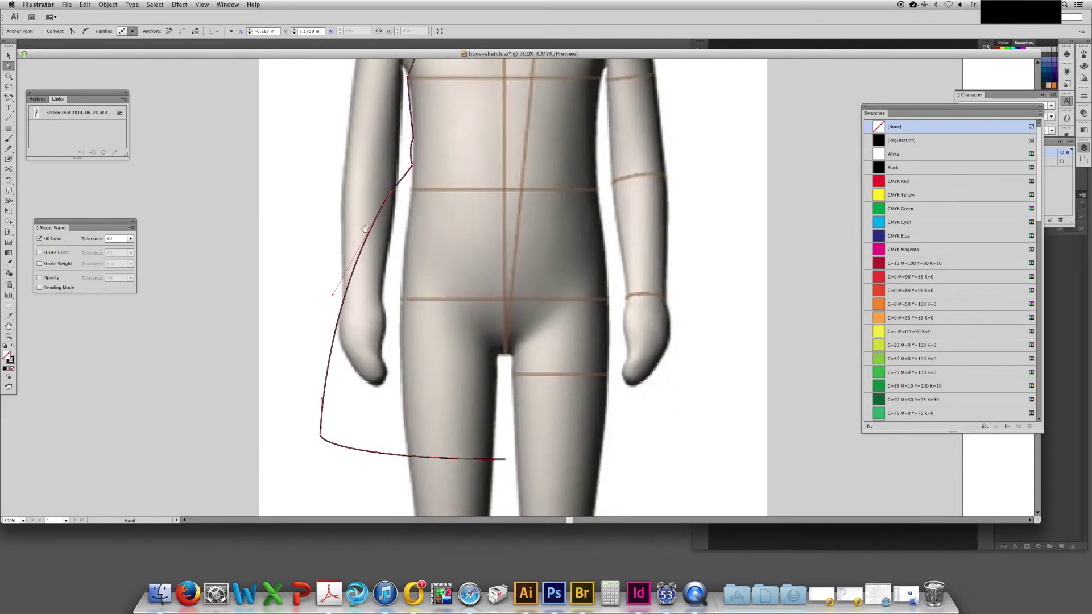
key("a")
left_click(344, 328)
left_click_drag(340, 316, 342, 317)
left_click_drag(448, 191, 424, 225)
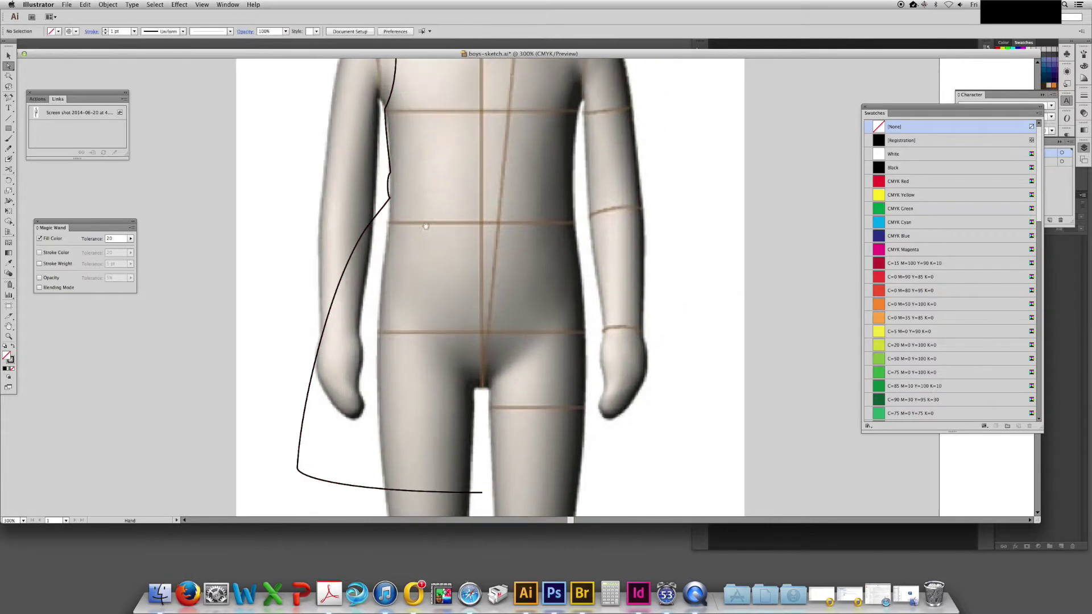
Hide the template layer to check the traced half outline on its own, and show and lock the layer again
key("v")
left_click_drag(302, 299, 312, 416)
left_click(1073, 195)
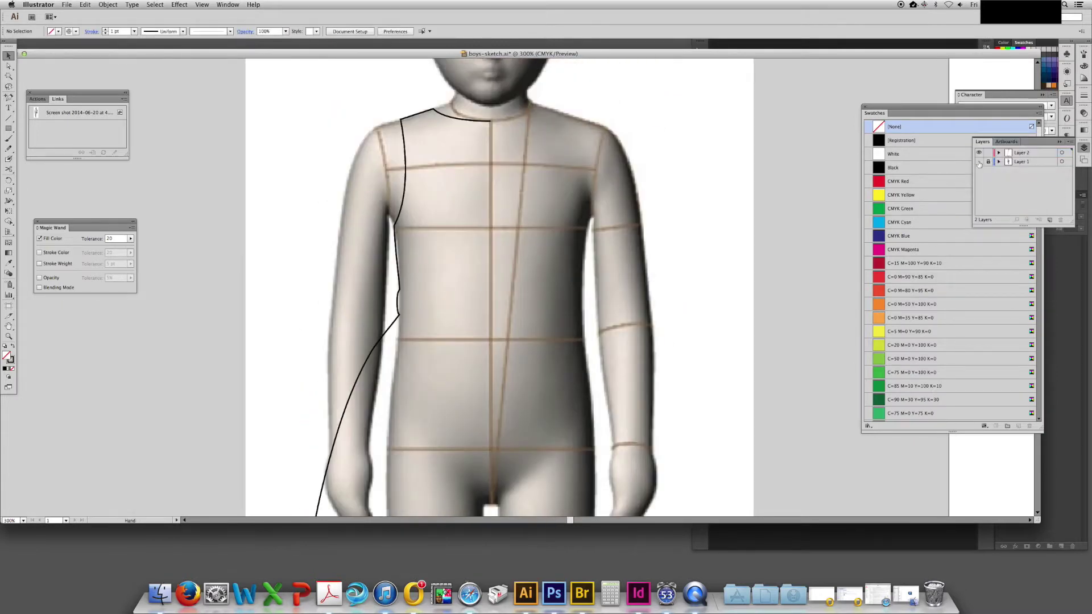
left_click(979, 162)
left_click_drag(630, 322, 604, 280)
key("super+minus")
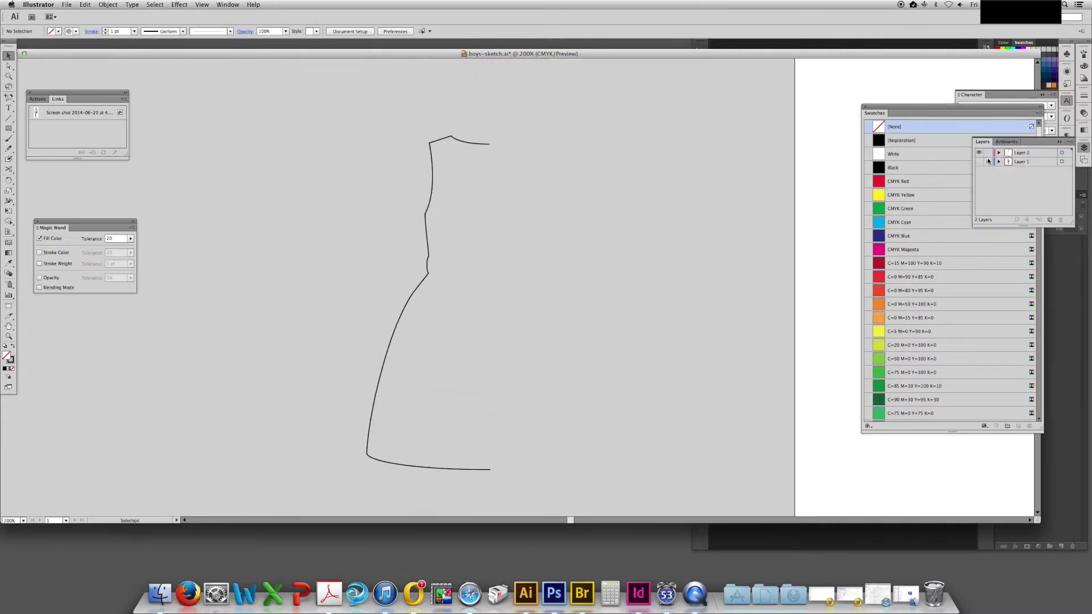
left_click(978, 162)
left_click(988, 162)
Reflect the half outline as a copy and align it along the body's centre line to complete the dress
right_click(427, 237)
mouse_move(455, 349)
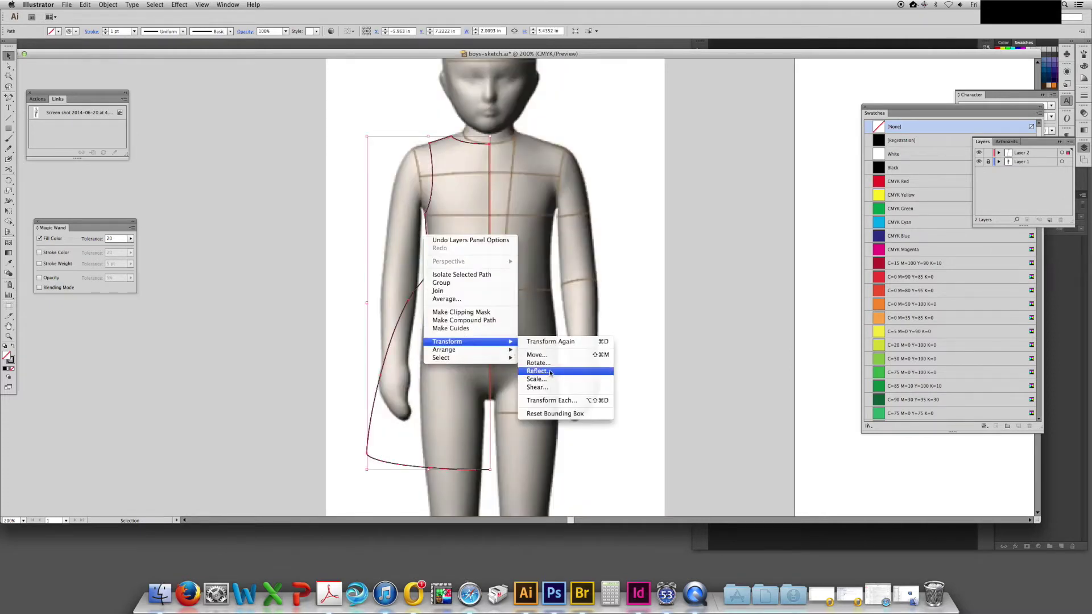
left_click(546, 372)
left_click(649, 331)
left_click_drag(427, 194, 527, 194)
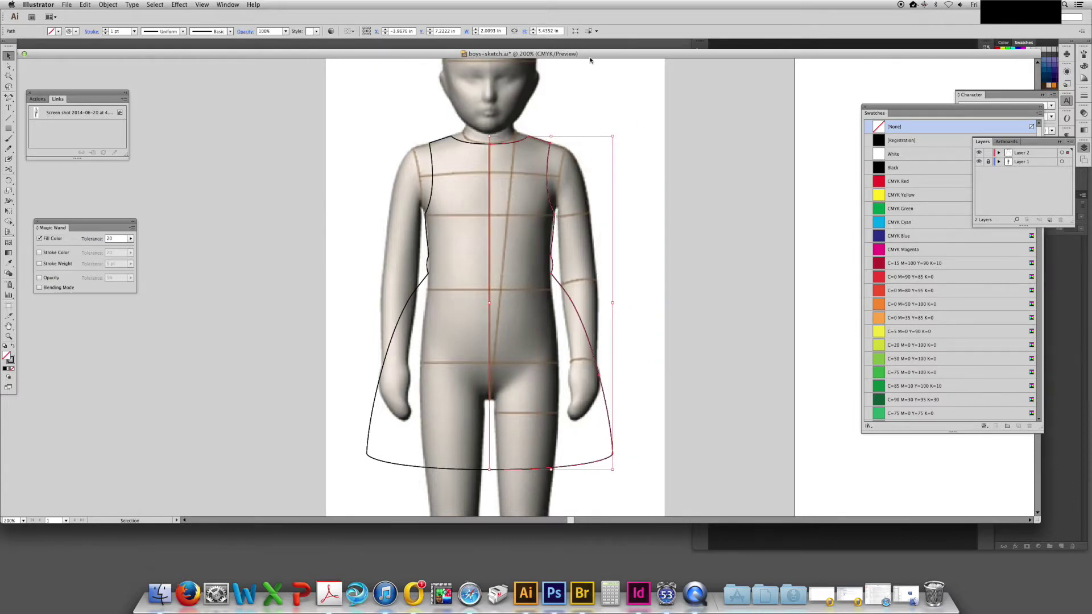
Select both halves of the dress outline and join their paths
key("a")
left_click(563, 110)
key("super+a")
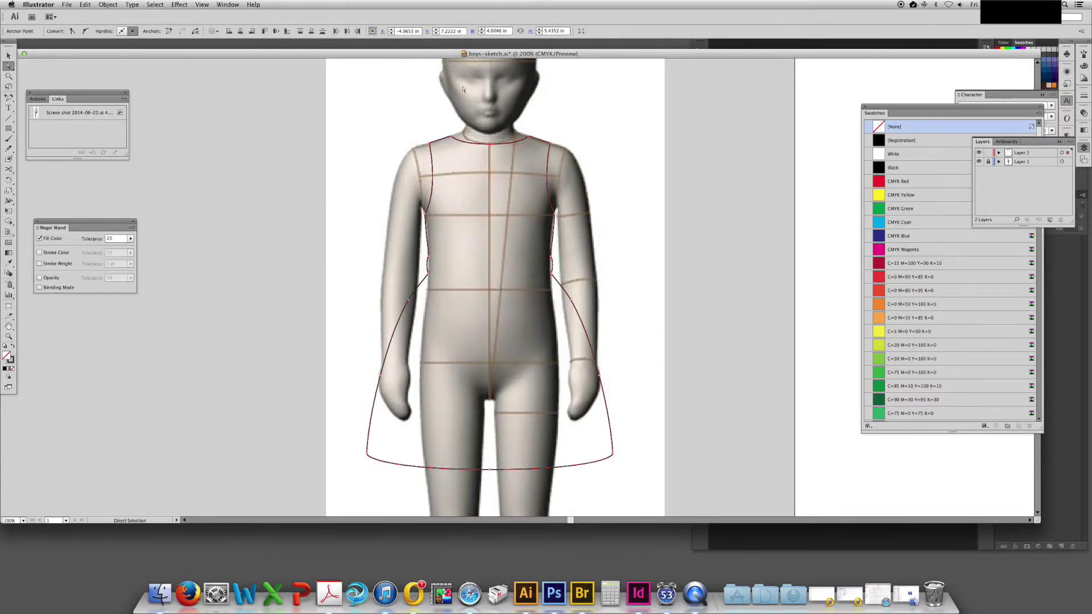
scroll(429, 291, "down", 2)
key("super+j")
key("super+plus")
scroll(494, 225, "down", 3)
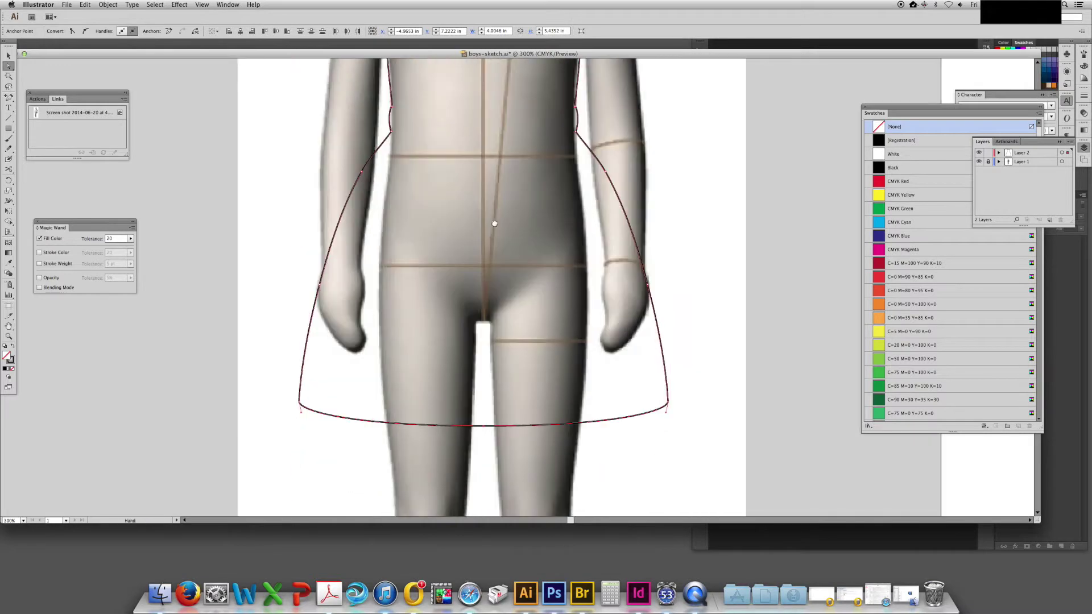
Clean up the anchor points at the hem centre and neckline centre so the joined outline is smooth there
key("minus")
left_click(484, 426)
left_click_drag(484, 426, 597, 436)
left_click_drag(422, 114, 436, 479)
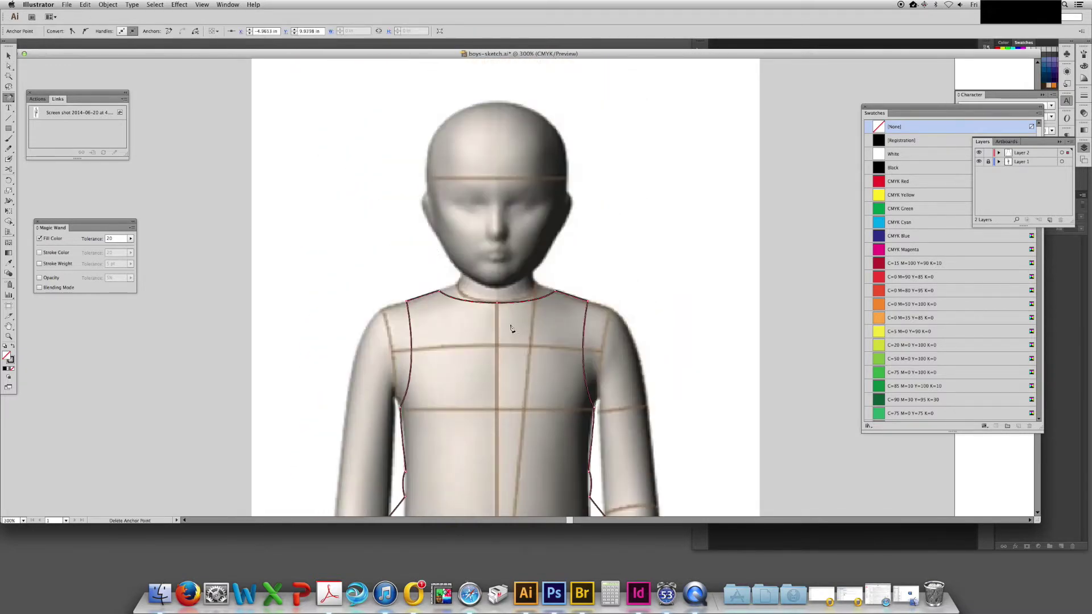
left_click(497, 303)
left_click_drag(499, 305, 452, 311)
key("v")
left_click(627, 211)
left_click_drag(643, 256, 653, 186)
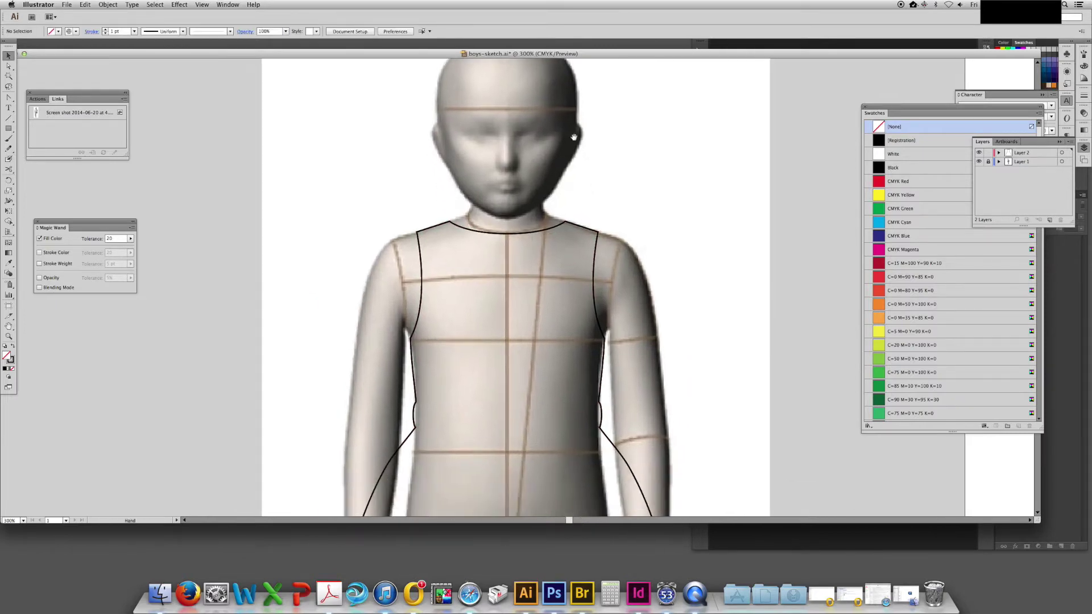
Draw a straight line between the two neck points of the shoulders with the Pen tool
left_click_drag(469, 174, 467, 307)
left_click(447, 354)
key("Return")
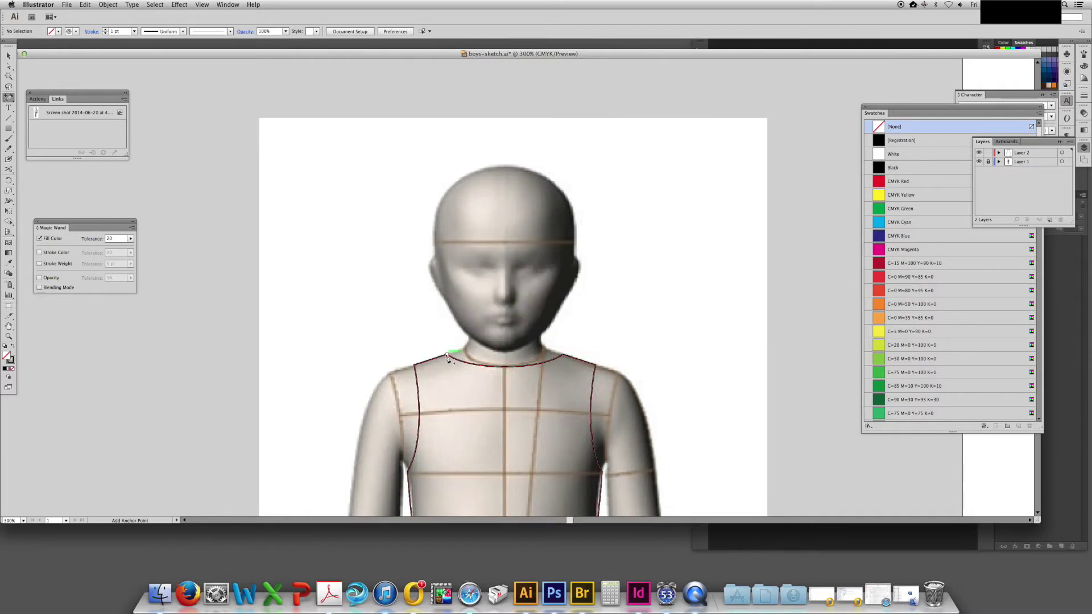
key("p")
left_click(448, 354)
left_click(562, 356)
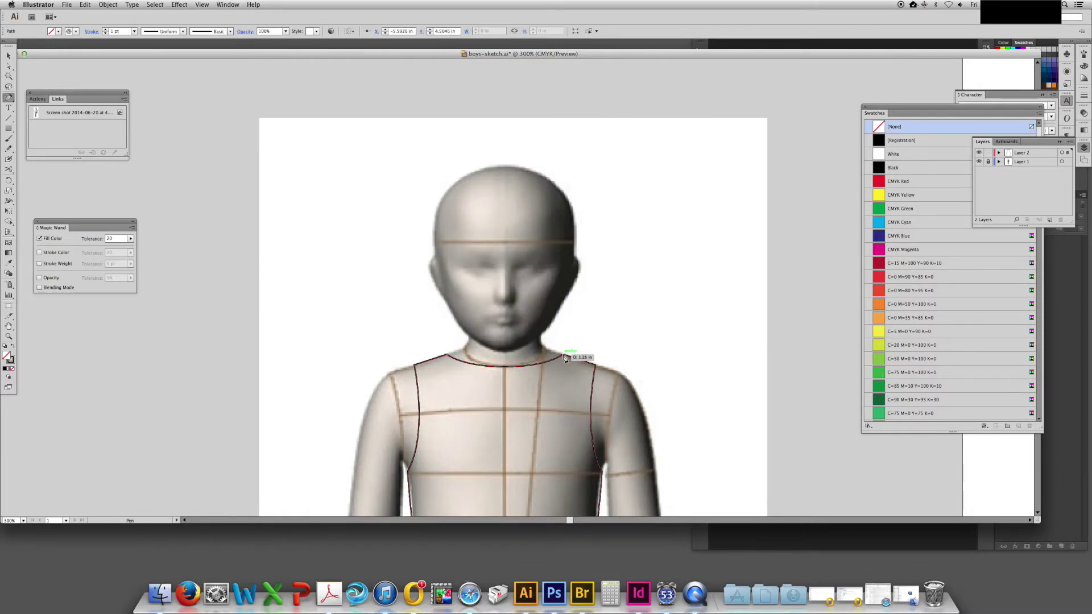
Pull the line between the neck points downward into a symmetrical scooped front neckline
key("a")
left_click(533, 335)
left_click_drag(504, 355, 505, 401)
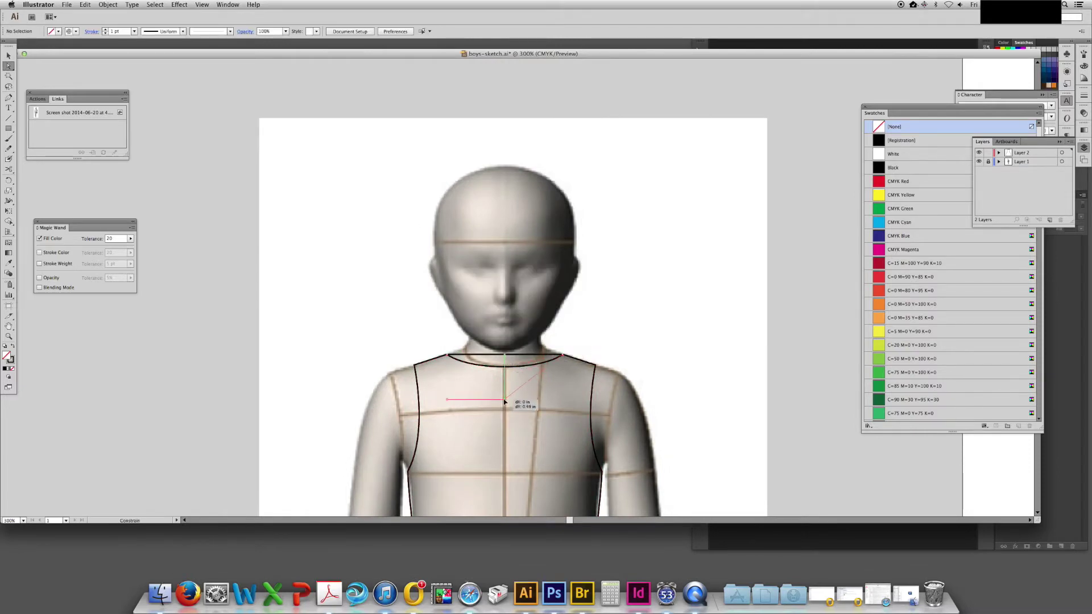
key("super+z")
left_click(518, 373)
left_click_drag(505, 356, 560, 404)
key("v")
left_click(652, 300)
Hide the template layer so only the dress outline shows around the neckline
left_click_drag(653, 473, 643, 167)
left_click(978, 162)
left_click_drag(621, 111, 626, 258)
key("super+equal")
key("super+equal")
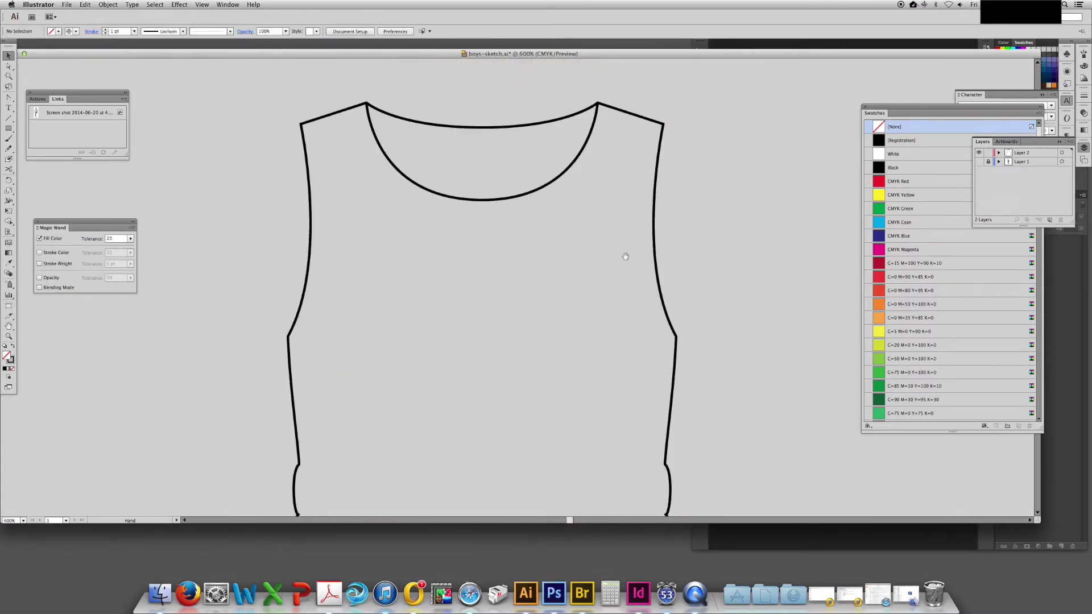
left_click_drag(480, 250, 537, 337)
scroll(419, 228, "down", 1)
Offset the scooped front neckline path by about 0.05 in with round joins
left_click(528, 268)
scroll(527, 267, "up", 1)
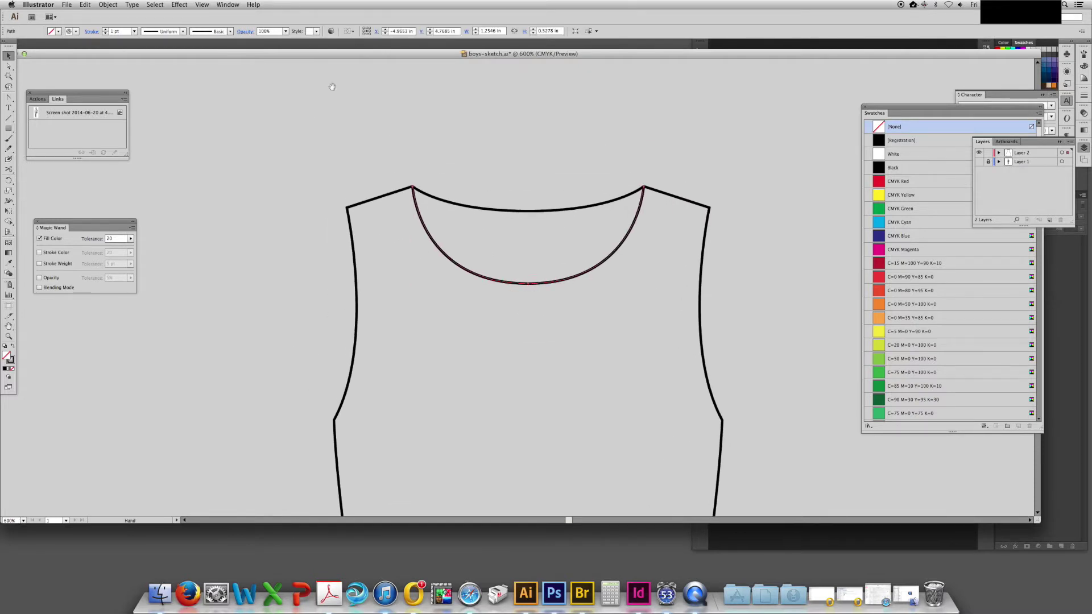
left_click(107, 5)
mouse_move(113, 166)
left_click(216, 199)
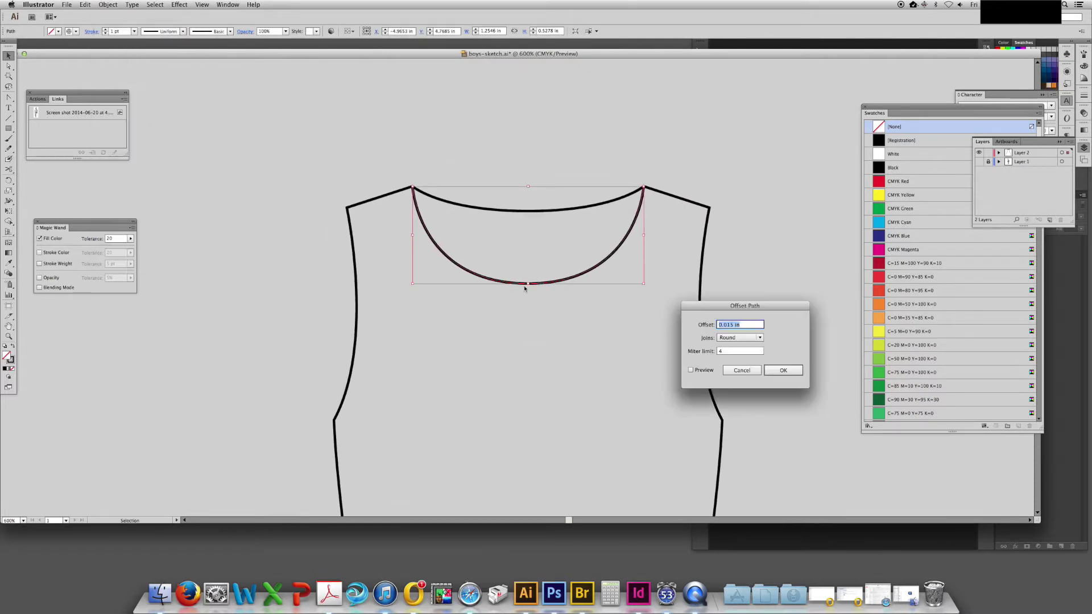
left_click(691, 371)
left_click(691, 370)
left_click(690, 370)
left_click(701, 366)
left_click(691, 370)
left_click(783, 370)
Cut the offset outline at both shoulder seams with the Scissors tool and delete all of it except the lower curve
key("c")
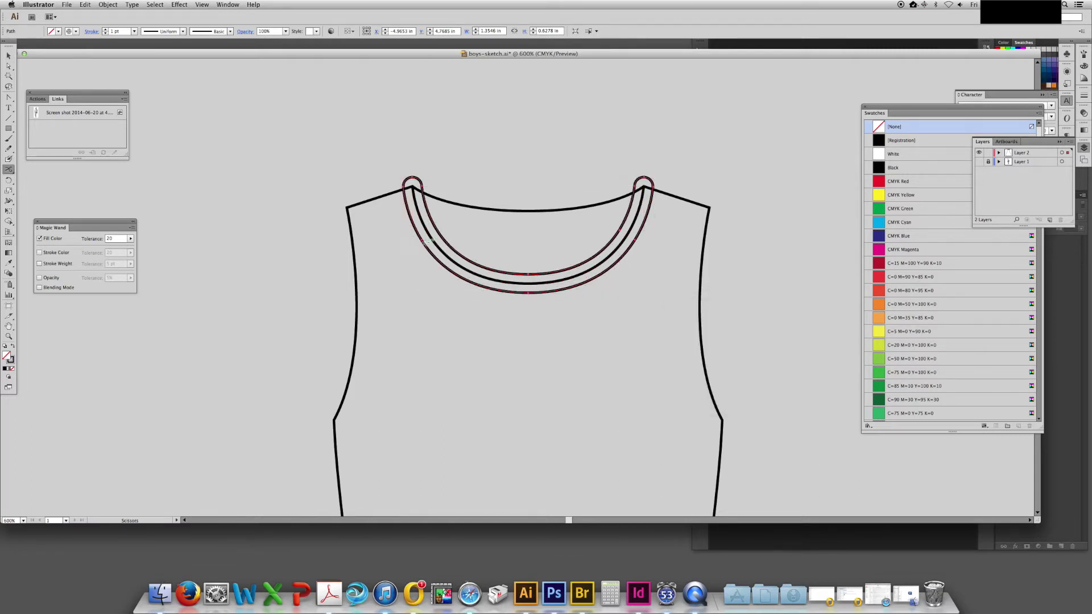
left_click(403, 188)
left_click(653, 188)
key("v")
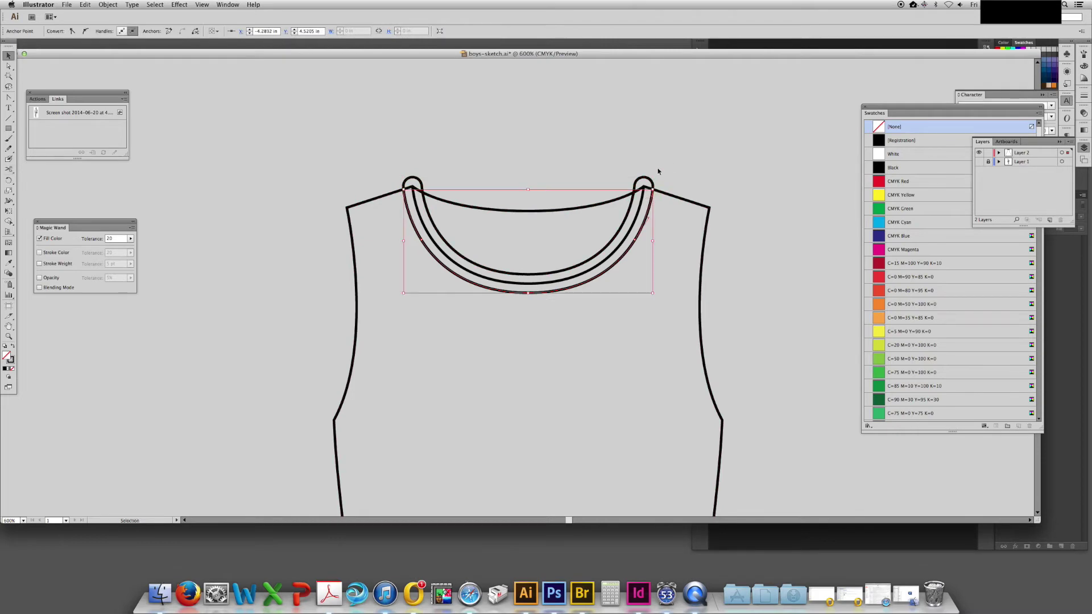
left_click(651, 179)
key("Delete")
Select the remaining lower neckband curve and show the template layer again
left_click(546, 292)
left_click_drag(540, 302, 546, 291)
left_click(978, 162)
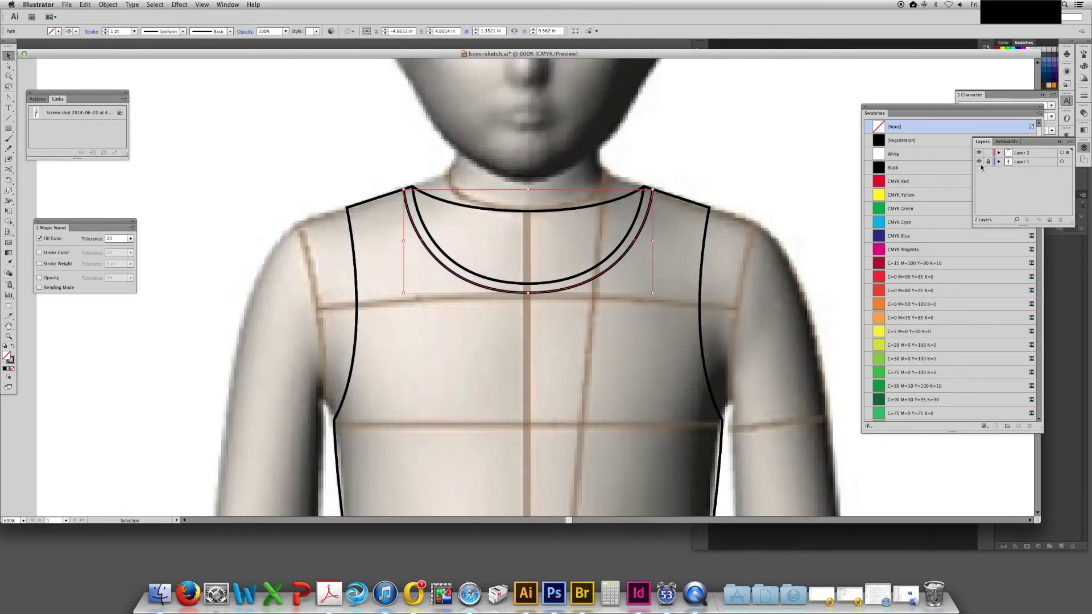
Hide the template layer and turn the lower neckband curve into a 0.5 pt dashed stitch line with 1.5 pt dashes and round caps
left_click(978, 161)
left_click(1084, 95)
left_click(983, 147)
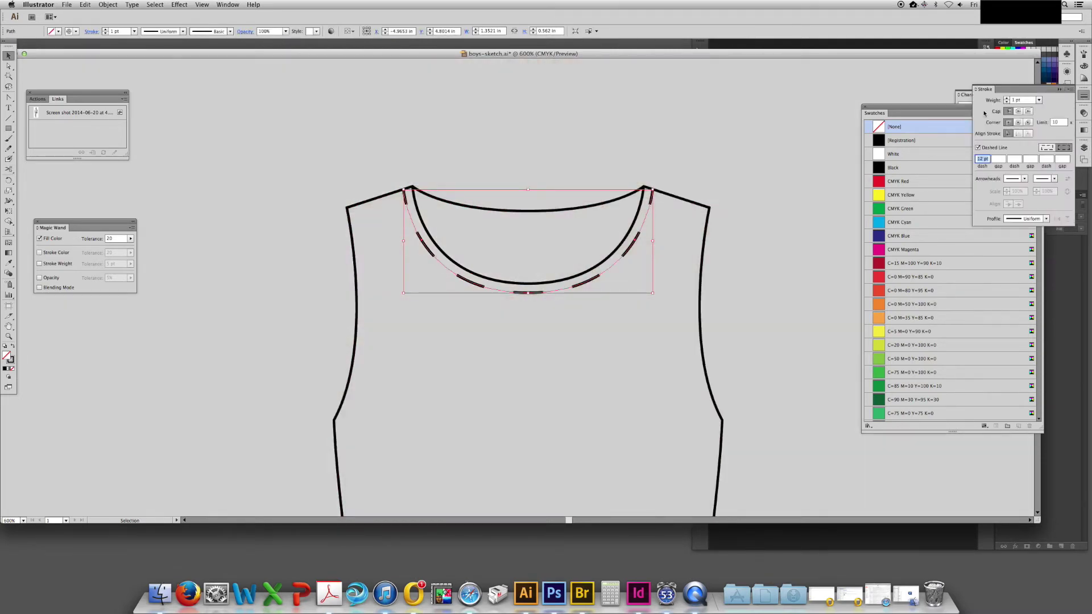
type("1.5")
key("Tab")
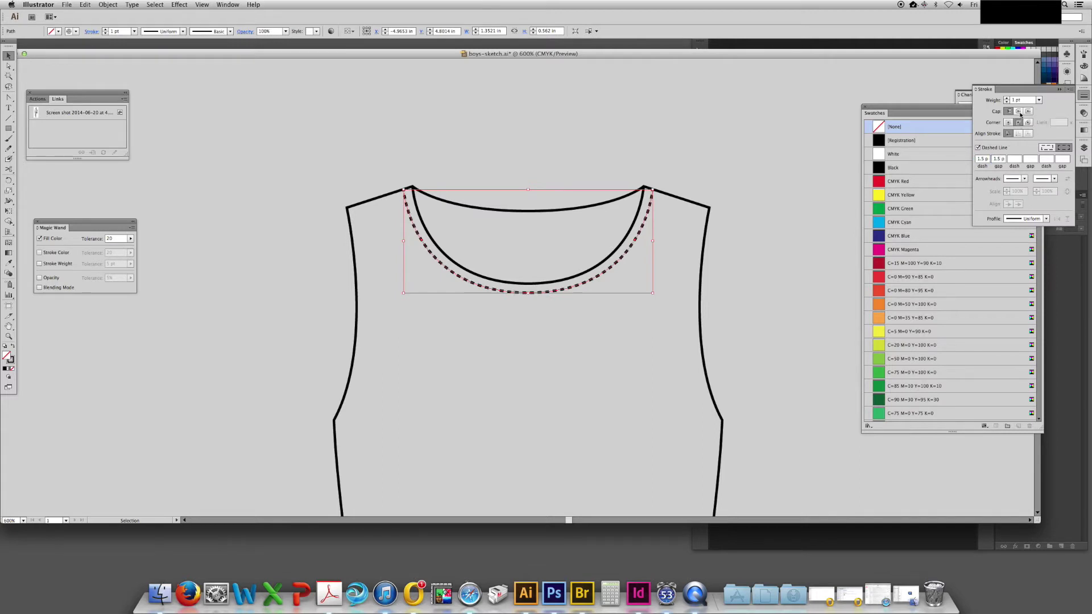
left_click(771, 233)
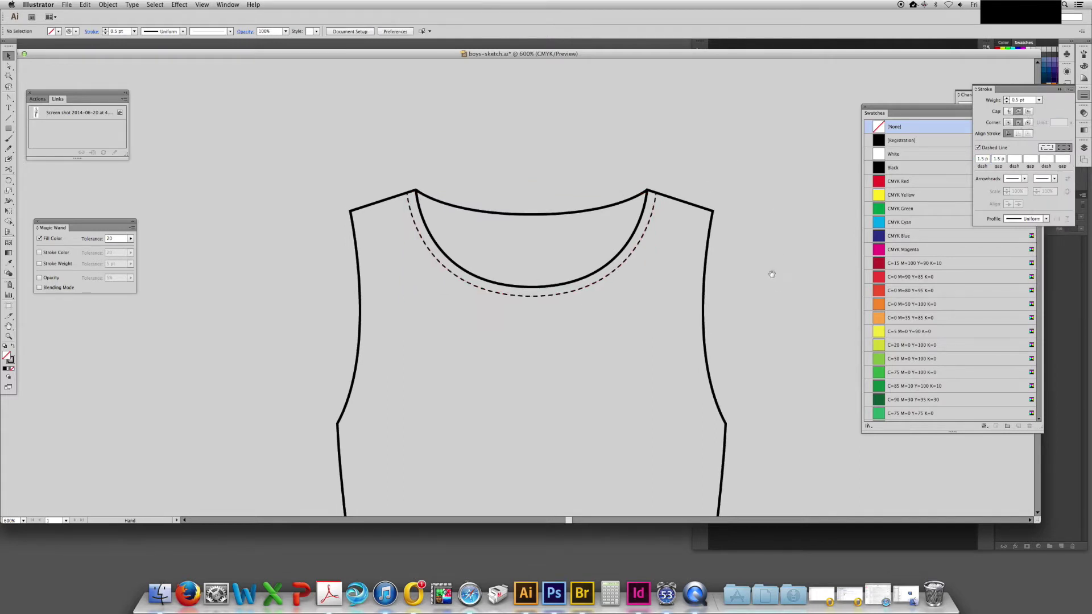
Offset the right-hand armhole path by 0.05 in with round joins
left_click_drag(771, 273, 700, 223)
left_click(597, 251)
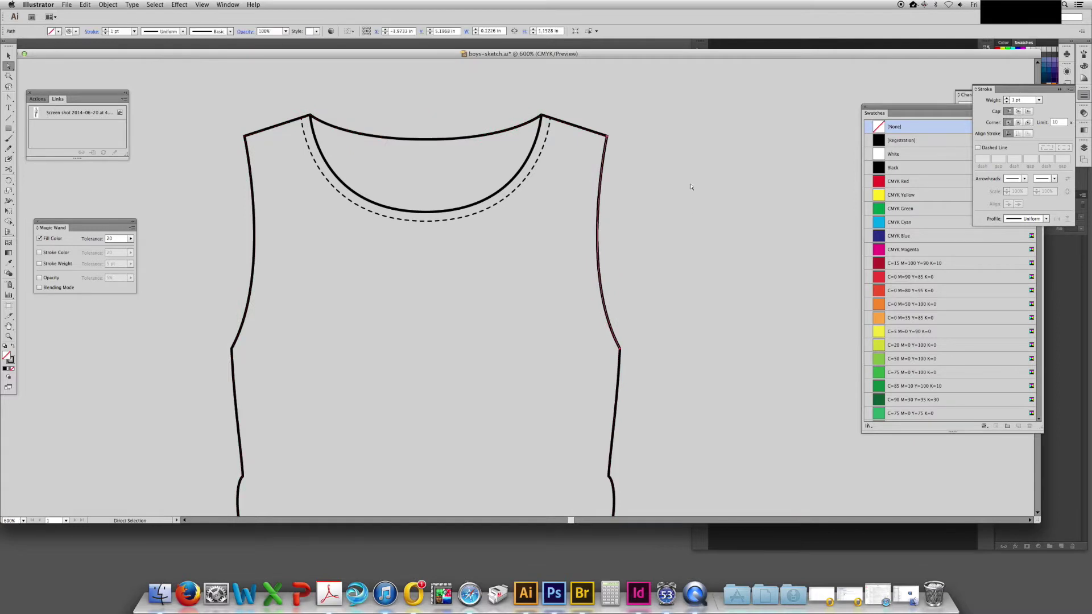
left_click(108, 4)
mouse_move(114, 164)
left_click(227, 195)
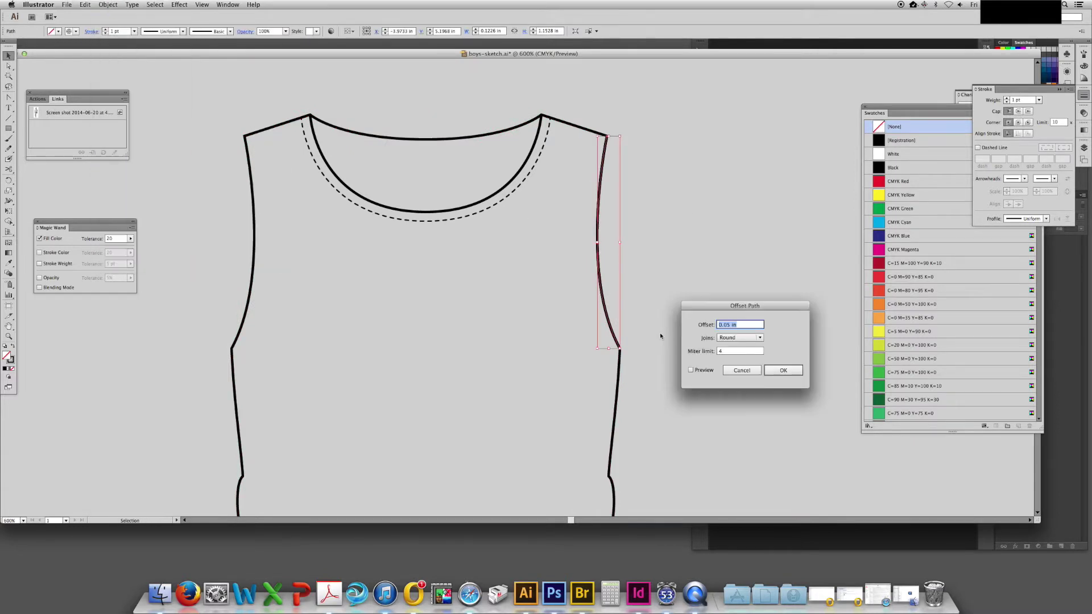
left_click(710, 369)
left_click(783, 370)
Cut the offset armhole outline at the shoulder and underarm with the Scissors tool and delete its outer half
left_click(607, 127)
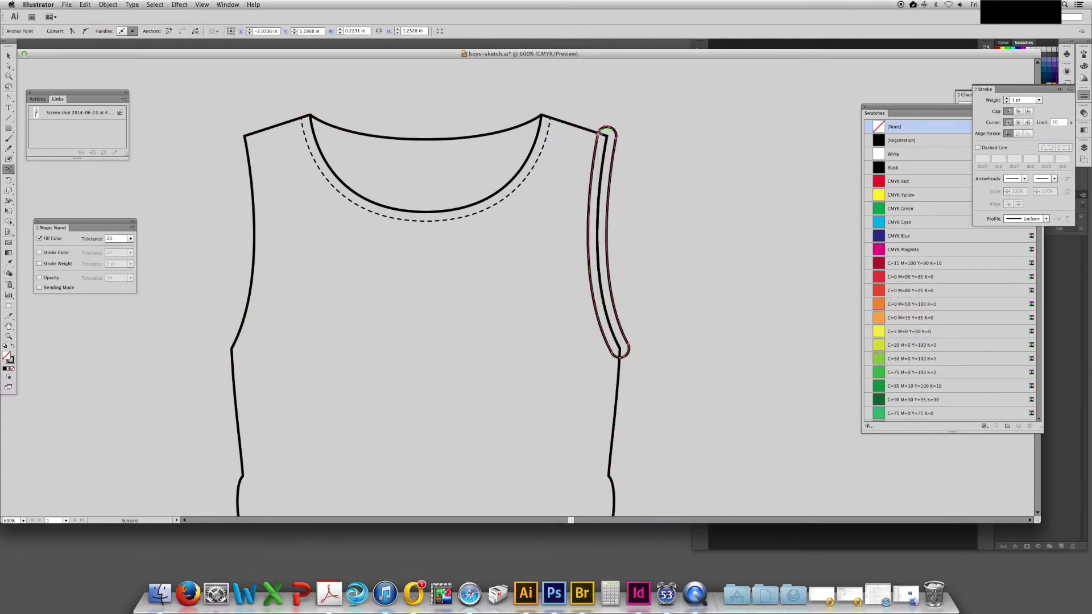
left_click(620, 358)
key("v")
left_click(618, 292)
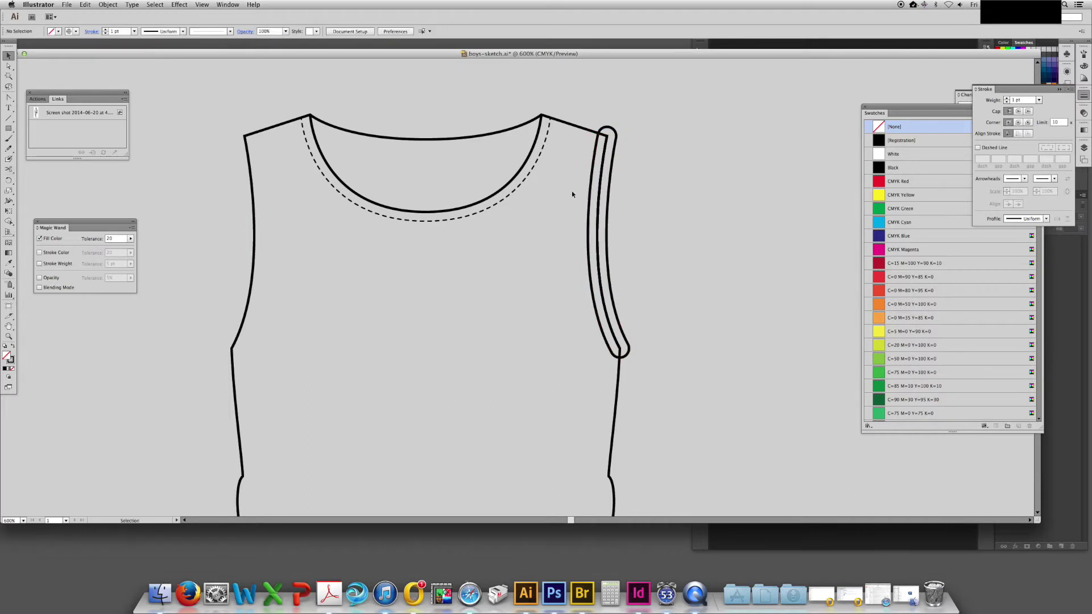
left_click(613, 288)
key("Delete")
Reshape the lower end of the inner armhole curve so it meets the side seam just below the underarm
key("a")
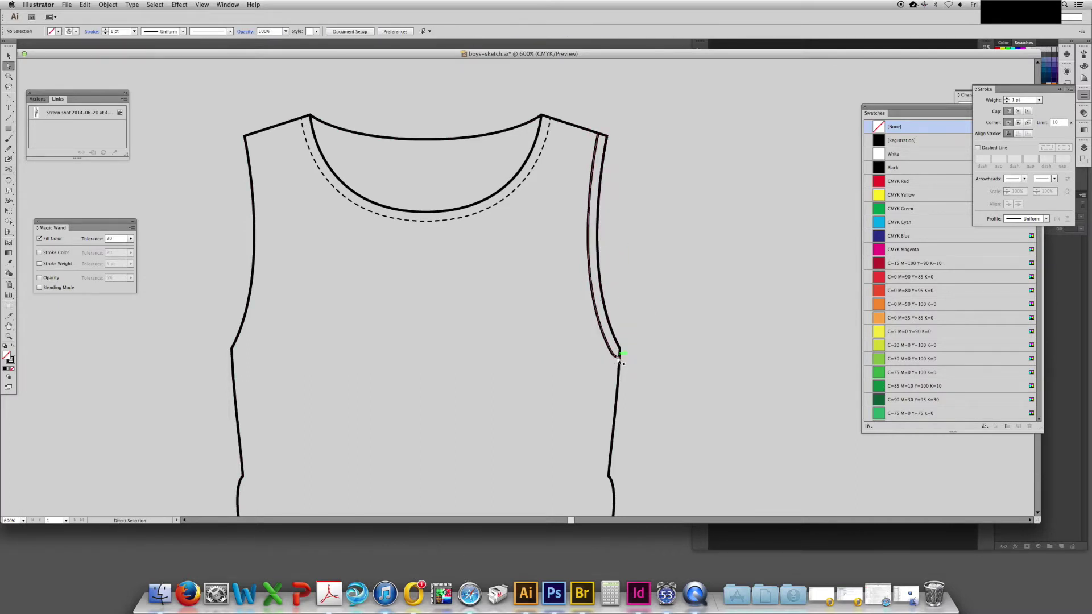
mouse_move(619, 358)
left_mouse_down()
mouse_move(630, 362)
mouse_move(617, 362)
left_mouse_up()
key("shift+c")
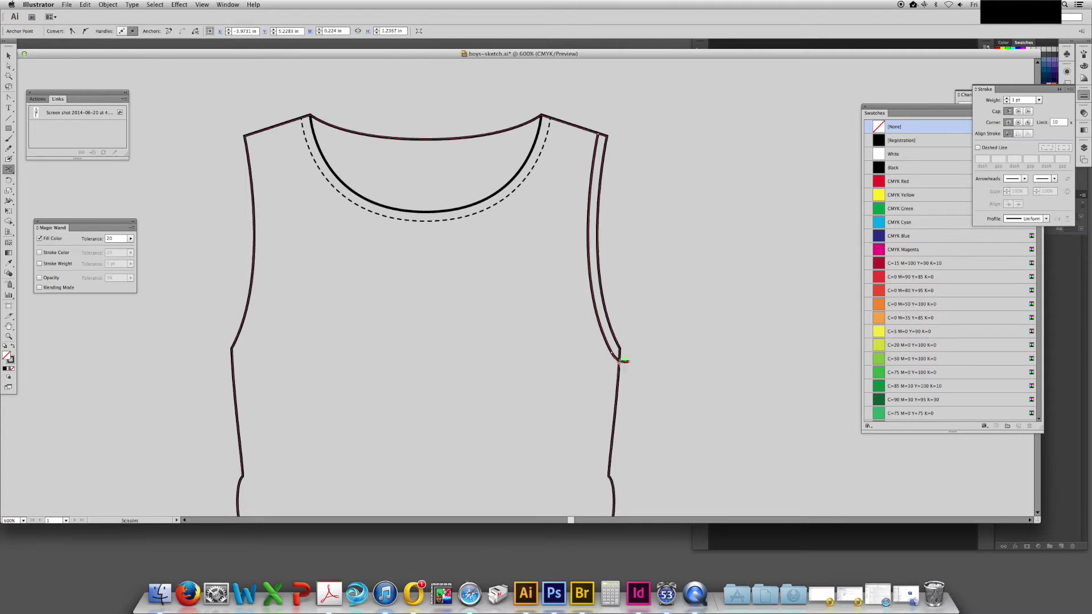
key("a")
left_click(628, 323)
key("v")
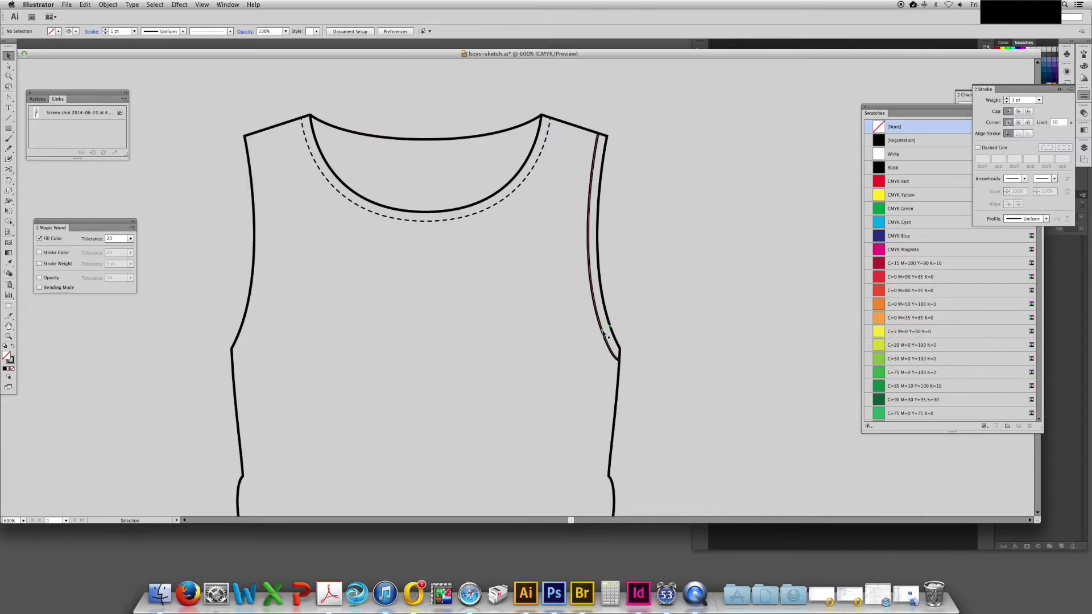
Copy the neckline's dashed stitch style onto the inner armhole curve with the Eyedropper
left_click(598, 317)
key("i")
left_click(515, 188)
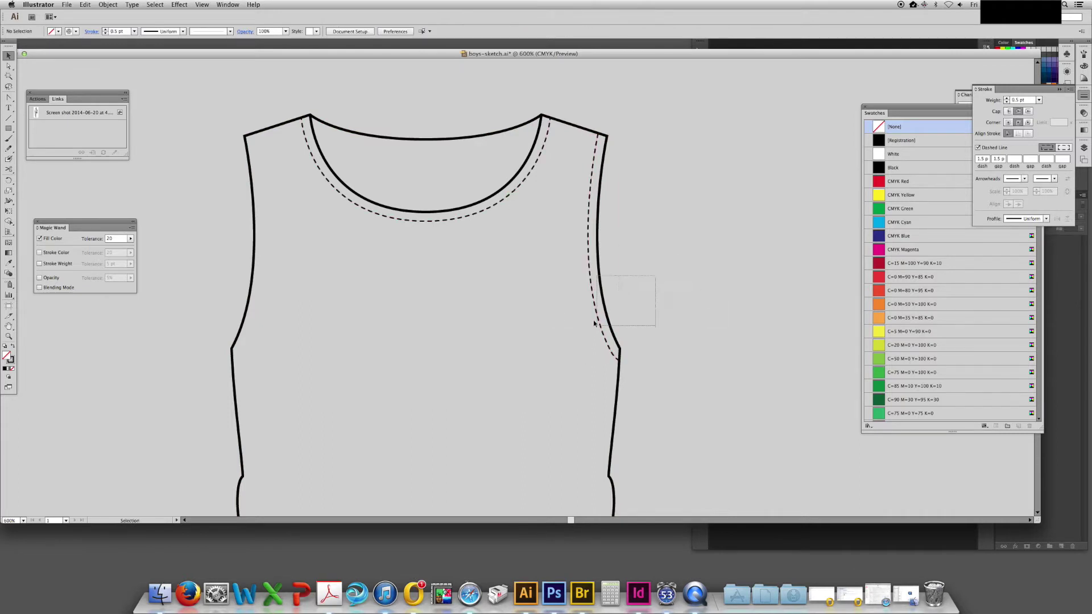
Reflect a vertical-axis copy of the armhole stitching, place it inside the opposite armhole, and nudge the original closer to its armhole edge
key("v")
right_click(611, 313)
mouse_move(648, 419)
left_click(720, 434)
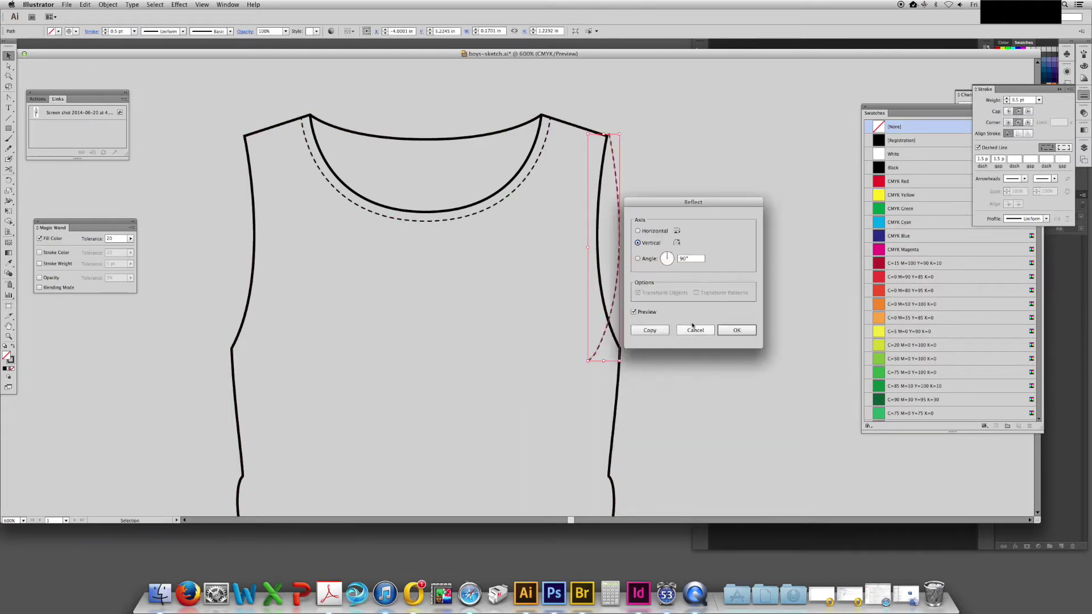
left_click(649, 331)
left_click_drag(611, 295, 258, 296)
left_click(668, 206)
left_click_drag(668, 206, 676, 231)
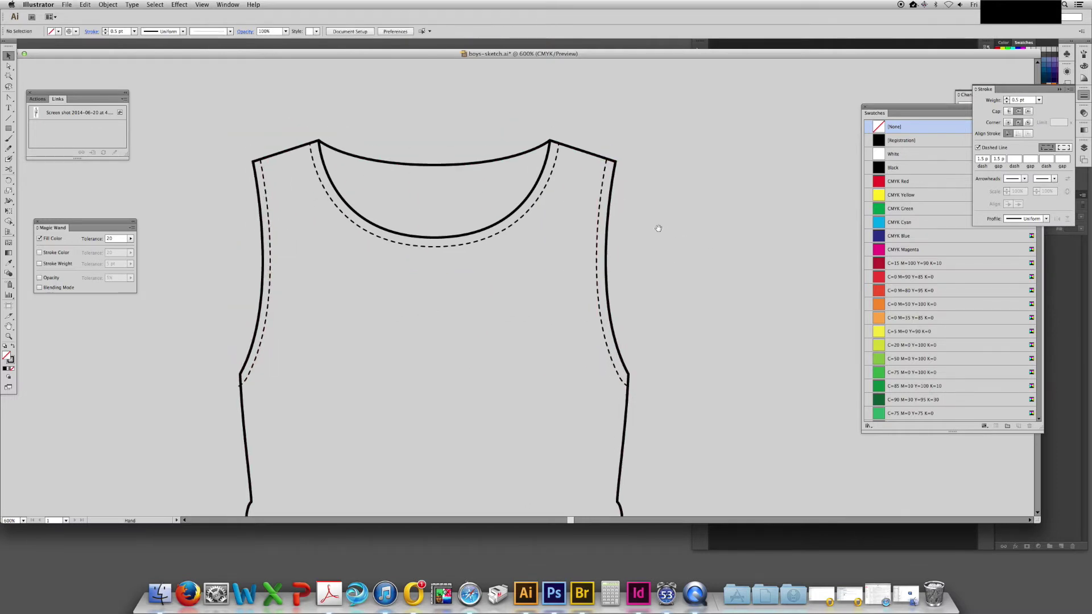
left_click_drag(598, 219, 601, 220)
left_click(692, 206)
Show the template layer and draw a vertical centre line from the back neckline down to the front neckline
scroll(689, 206, "up", 5)
scroll(689, 206, "left", 2)
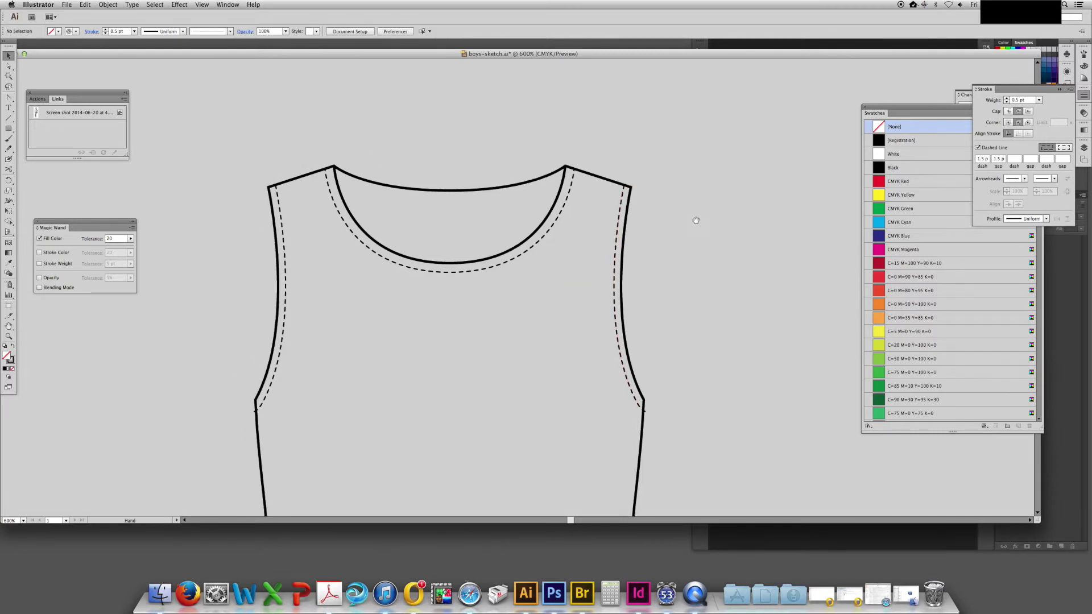
key("super+equal")
mouse_move(506, 227)
left_mouse_down()
mouse_move(560, 185)
mouse_move(567, 286)
left_mouse_up()
left_click(1083, 149)
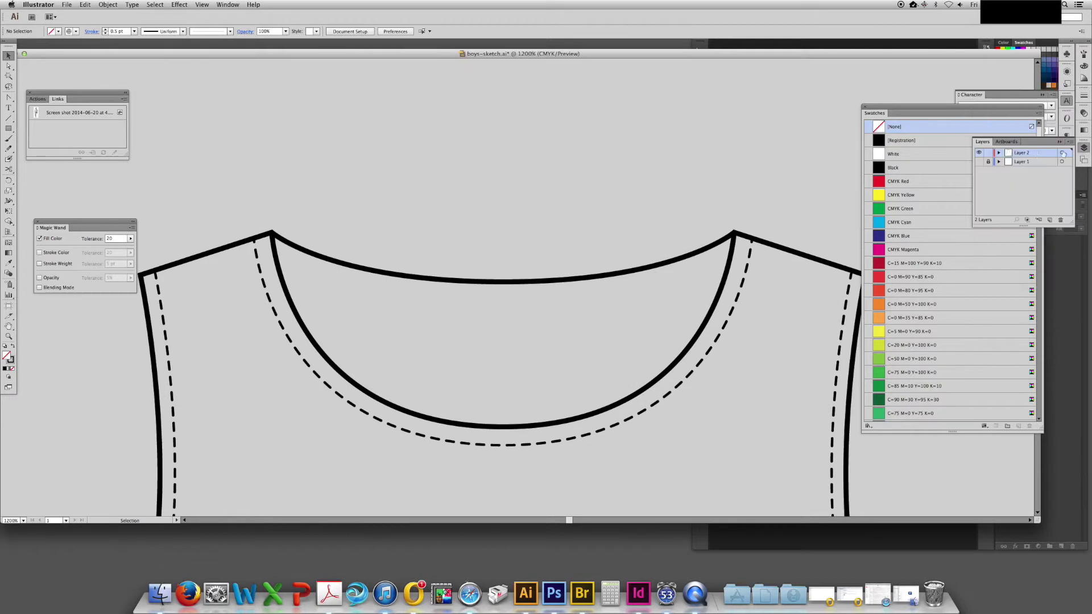
left_click(979, 162)
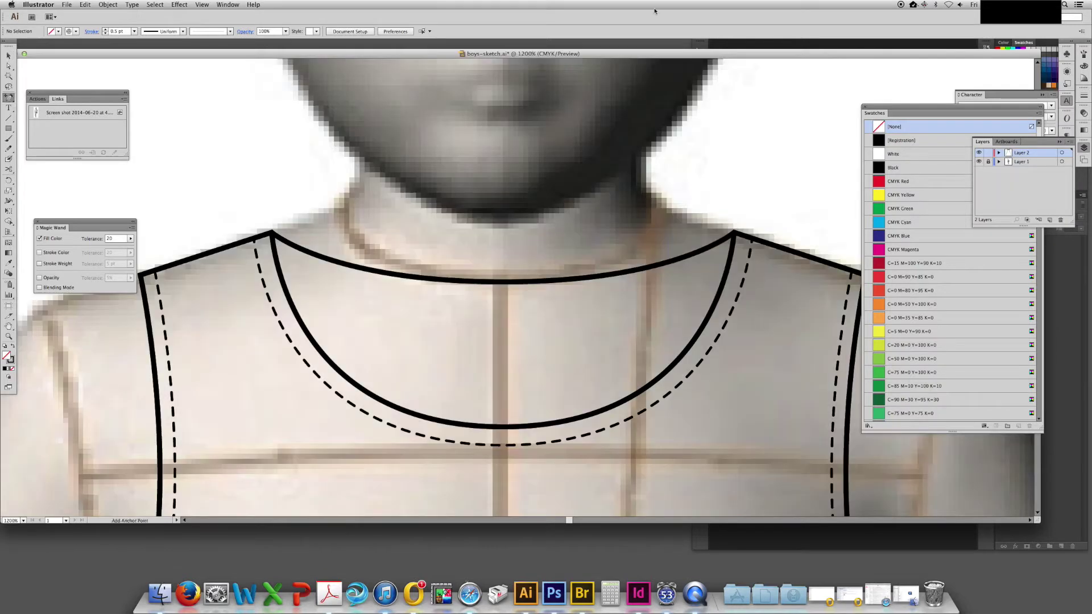
left_click(500, 283)
left_click(501, 426)
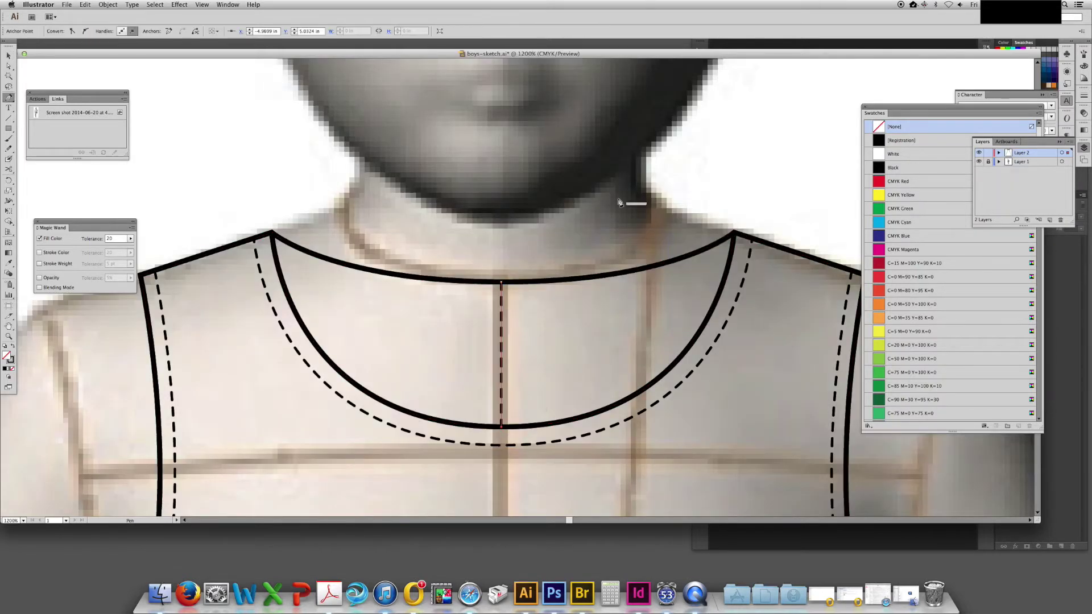
Give the centre line the solid outline's stroke style and hide the template layer
key("i")
left_click(628, 271)
key("v")
left_click(817, 153)
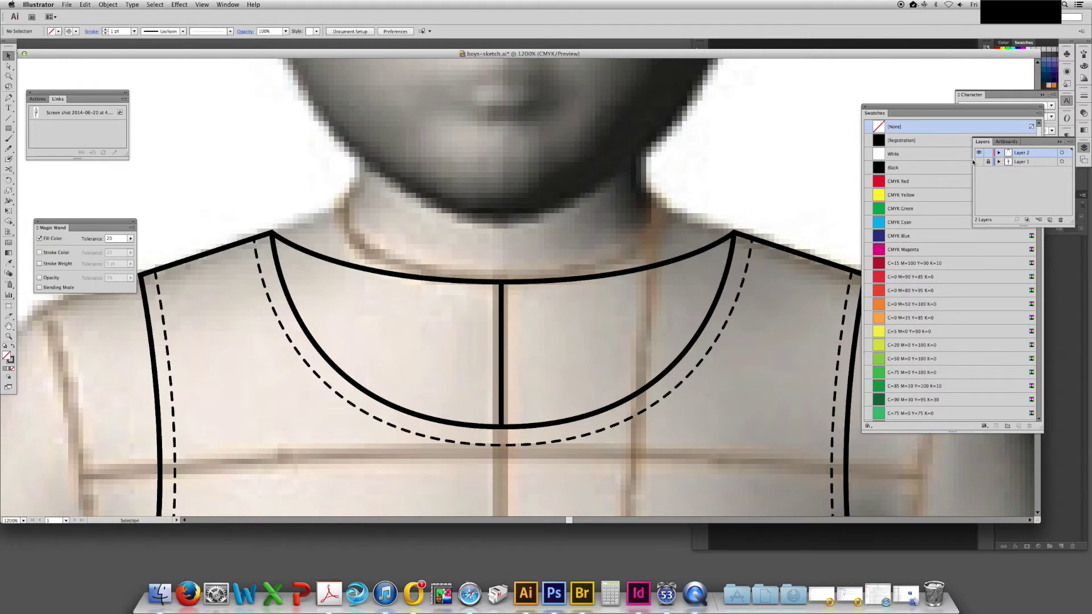
left_click(978, 162)
key("space")
left_click_drag(546, 257, 545, 236)
Add anchor points on the back neckline at both sides of the centre line and shape a small notch between them
left_click(536, 261)
key("plus")
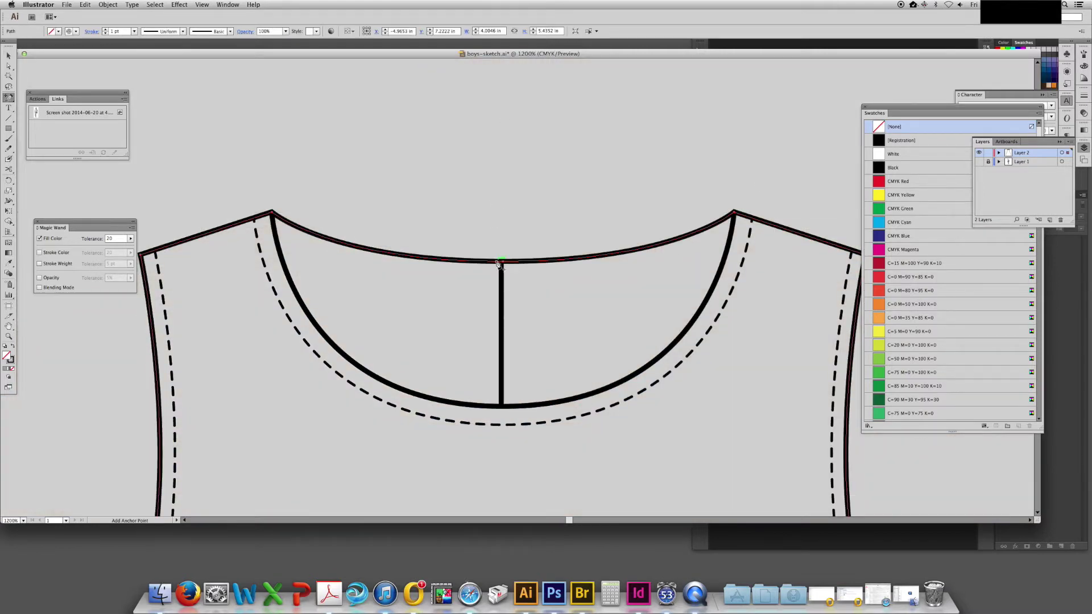
left_click(497, 261)
left_click(505, 261)
key("a")
left_click(526, 249)
Copy the dress outline upward, cut the copy at both neck-shoulder points and delete everything except its back neckline curve
left_click_drag(501, 262, 556, 187)
left_click(529, 247)
key("space")
left_click(556, 249)
key("space")
left_click_drag(542, 150, 548, 218)
key("c")
left_click(289, 208)
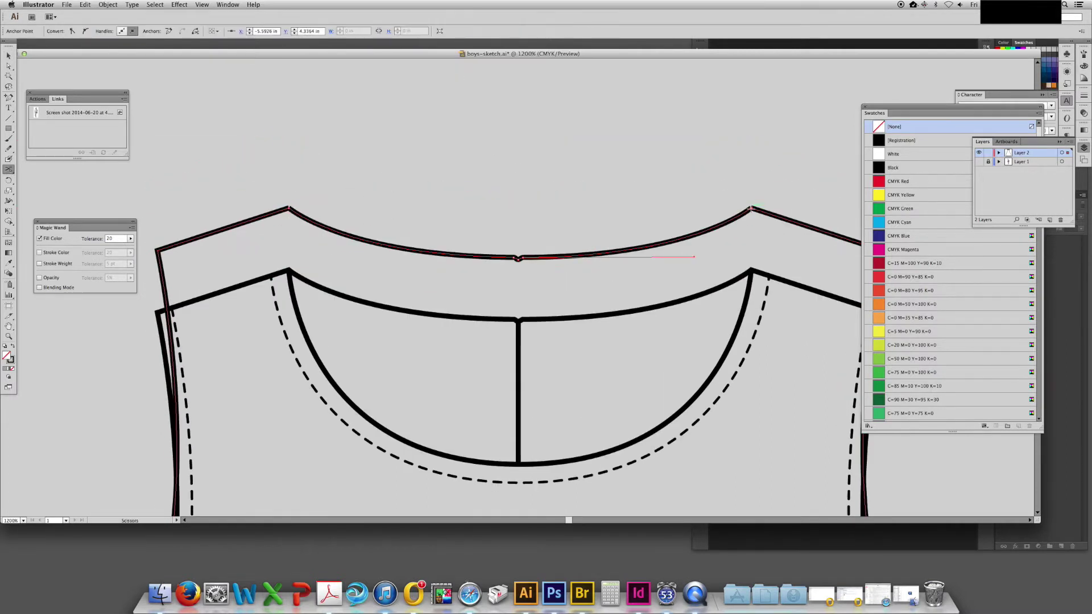
left_click(751, 208)
key("v")
left_click(794, 222)
key("Delete")
Place the curve below the back neckline as the neckband's lower edge and add a dashed stitch copy just above it
left_click_drag(547, 258, 575, 335)
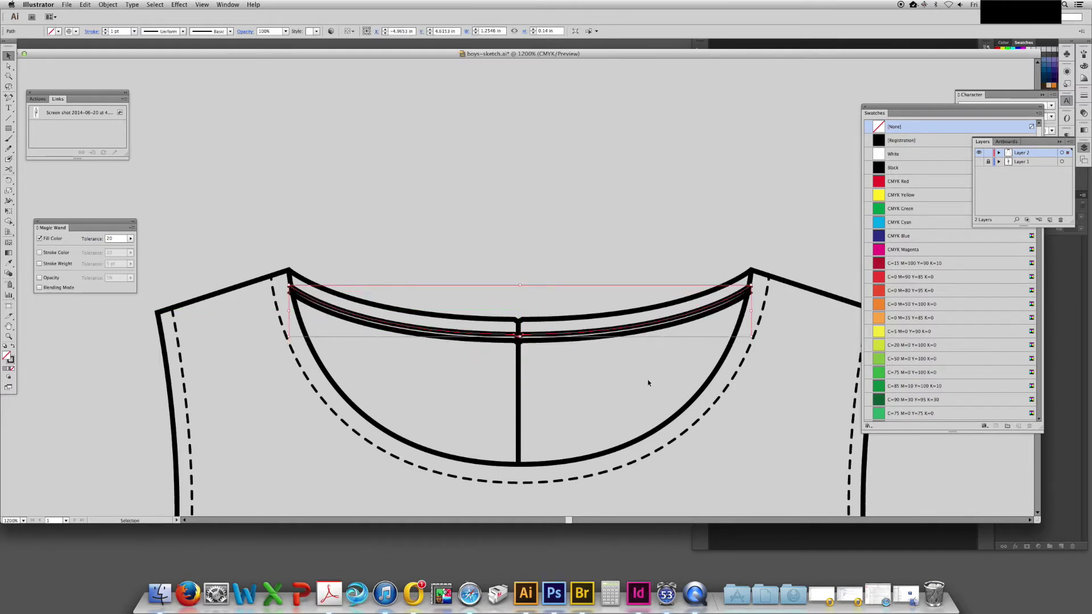
key("i")
left_click(670, 442)
key("v")
Duplicate the dashed stitch line up to just below the back neckline edge
left_click(596, 308)
left_click(559, 334)
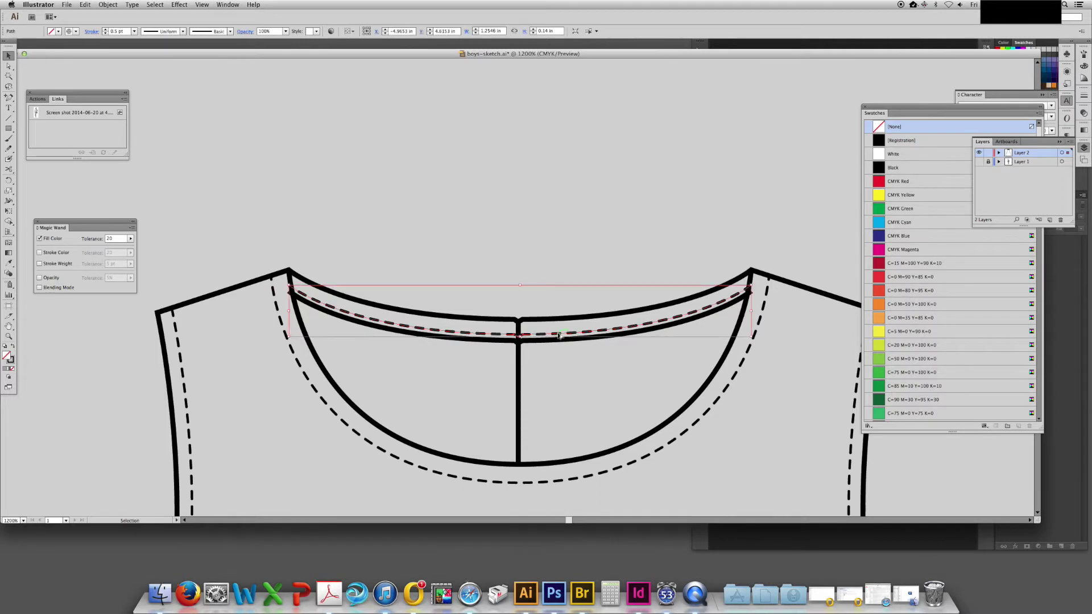
left_click_drag(559, 334, 558, 325)
left_click(604, 219)
Set the back neckband's lower edge to a 0.5 pt stroke and nudge the lower stitch line closer to it
left_click(604, 337)
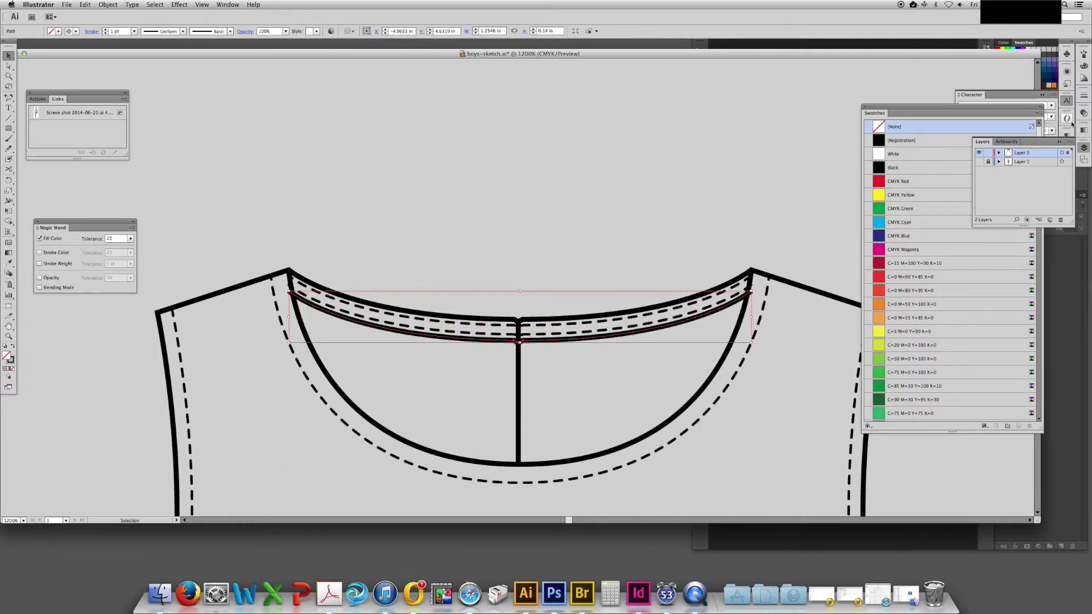
left_click(1083, 96)
left_click_drag(539, 335, 539, 340)
Cut the back neckband's lower edge where it crosses the front neckline on both sides and delete the overhanging ends
key("c")
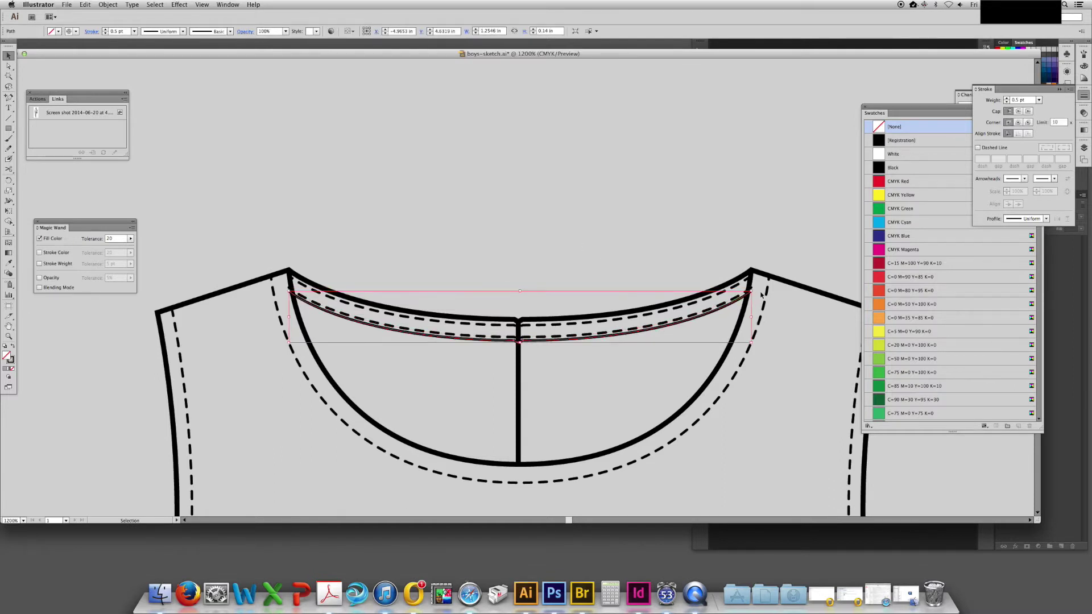
left_click(747, 292)
left_click(294, 294)
key("Delete")
key("Delete")
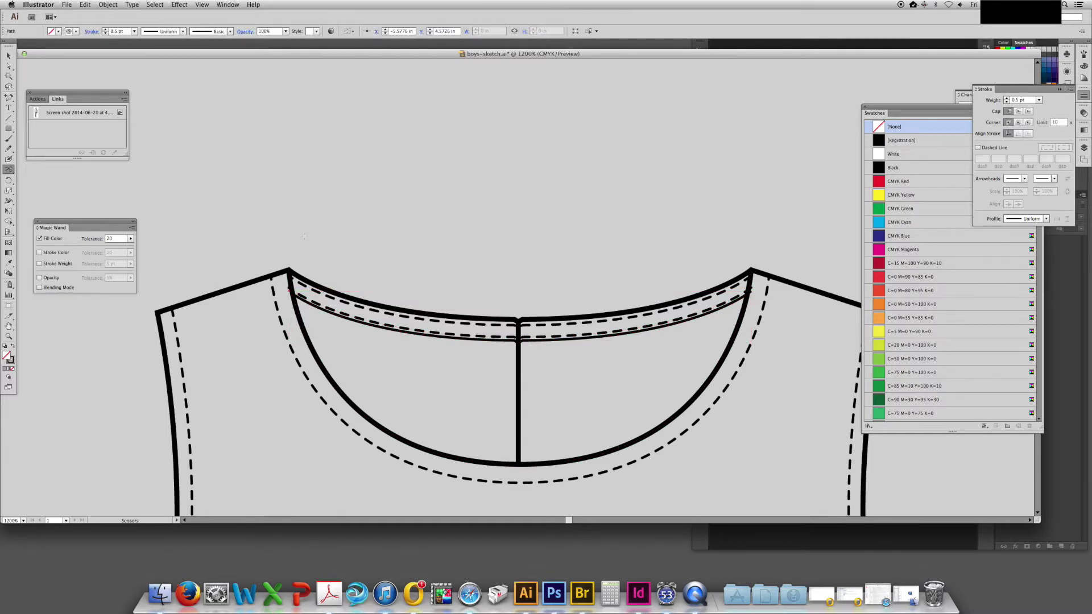
Trim both ends of the lower dashed stitch line where they extend past the front neckline
key("a")
left_click(417, 330)
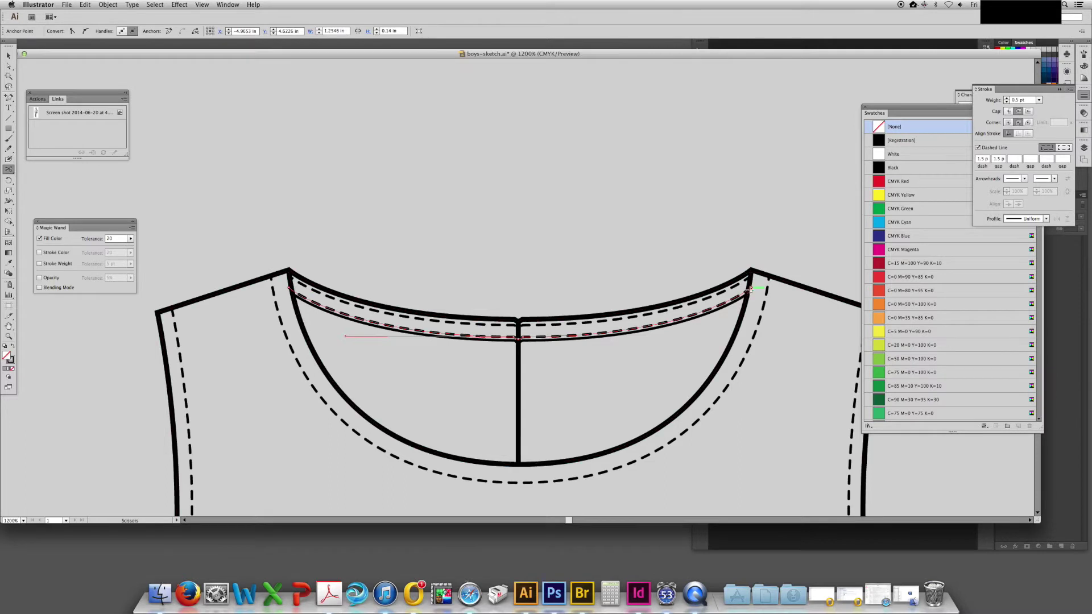
left_click(749, 290)
left_click(295, 291)
key("Delete")
key("Delete")
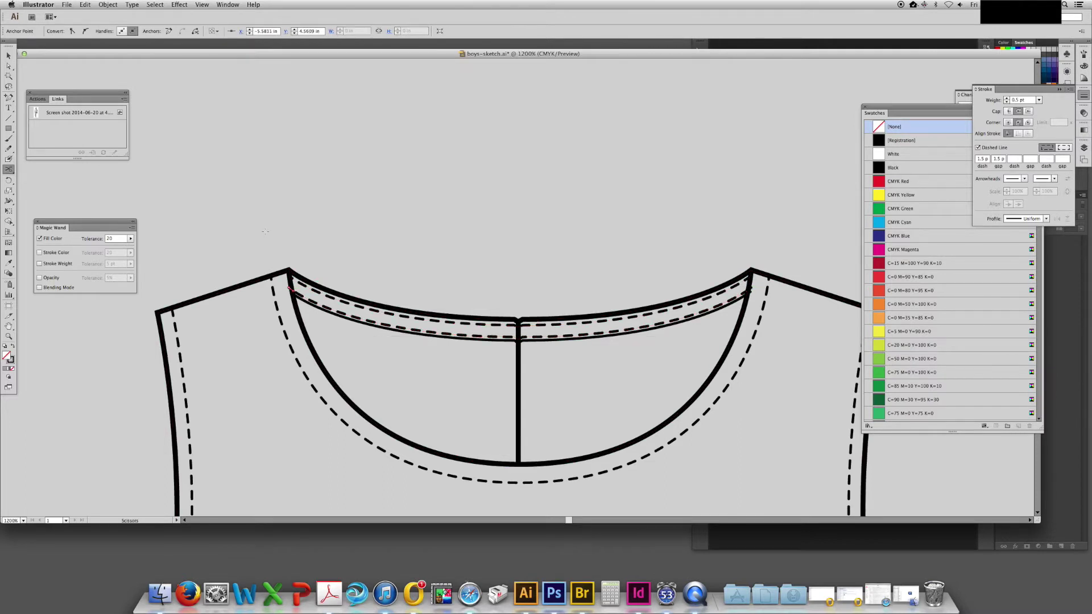
key("a")
Copy the vertical centre line slightly to its right and set the copy's stroke to 0.5 pt
left_click_drag(599, 218, 592, 170)
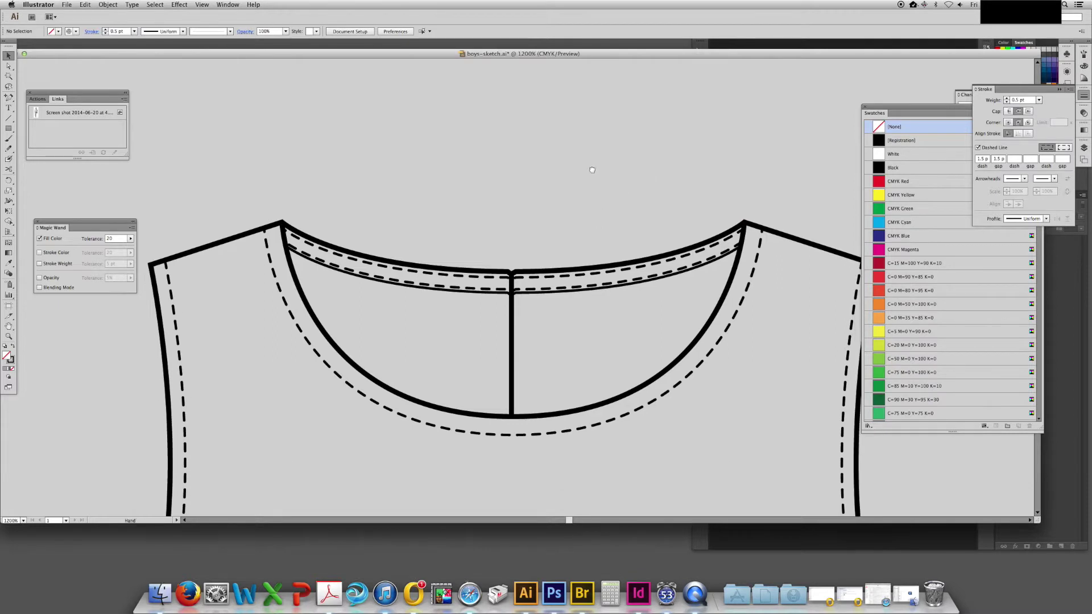
left_click(512, 330)
left_click_drag(512, 329, 532, 328)
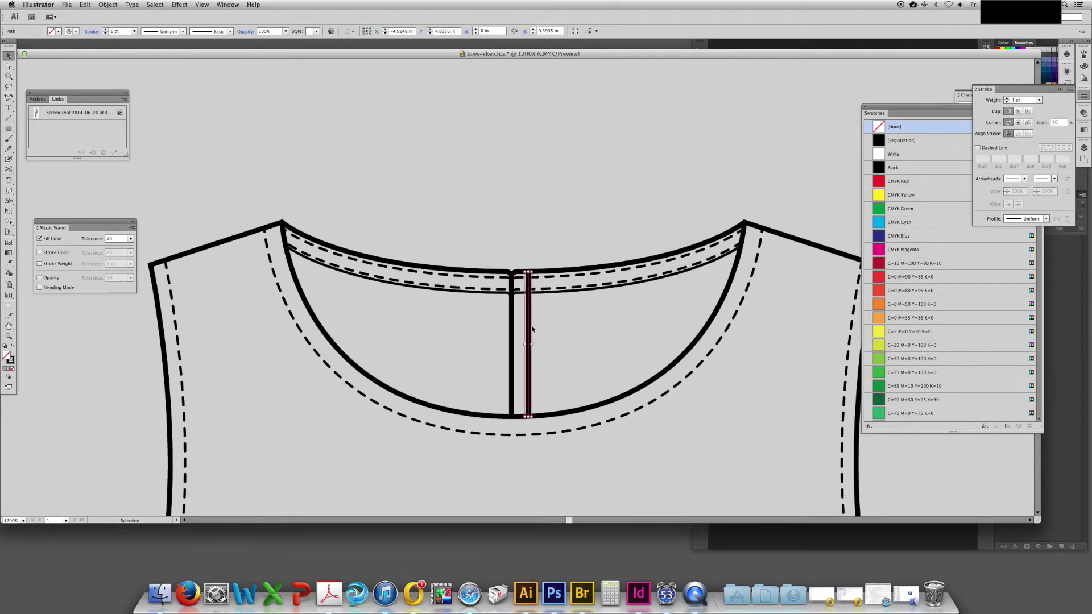
left_click(1039, 99)
left_click(1049, 128)
left_click(671, 143)
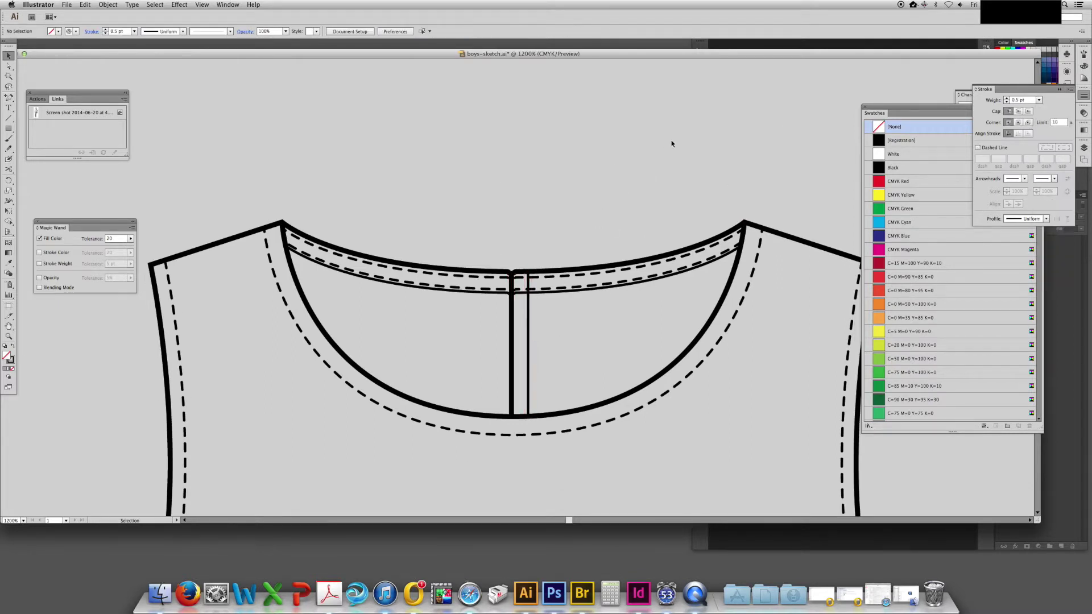
Shorten the thin vertical line by lowering its top anchor to the back neckband's lower edge
left_click(529, 320)
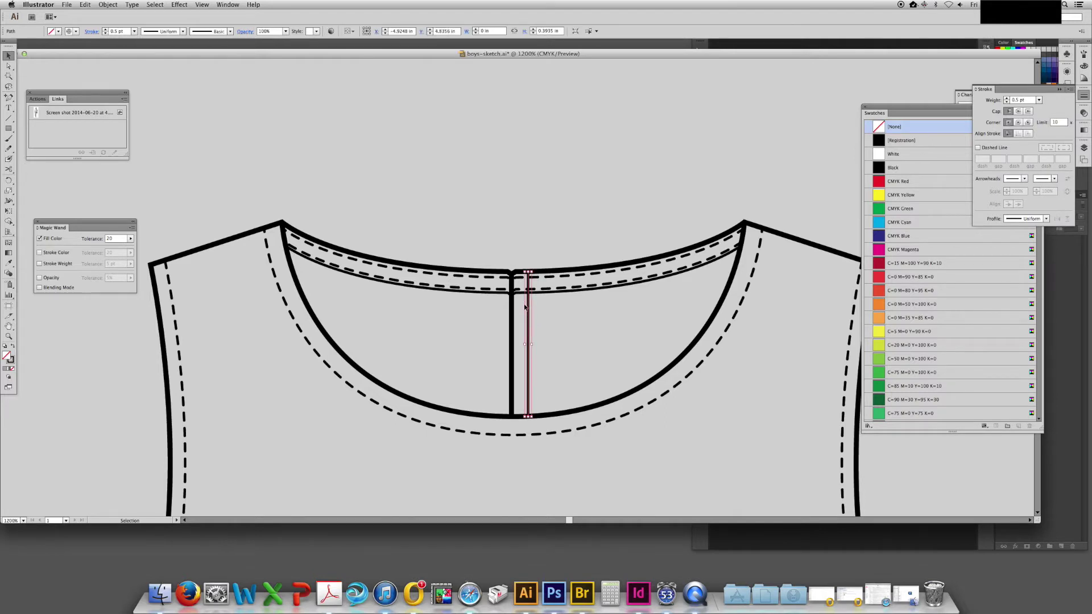
key("a")
left_click(538, 248)
left_click_drag(527, 272, 528, 293)
left_click(580, 122)
left_click_drag(632, 195, 632, 192)
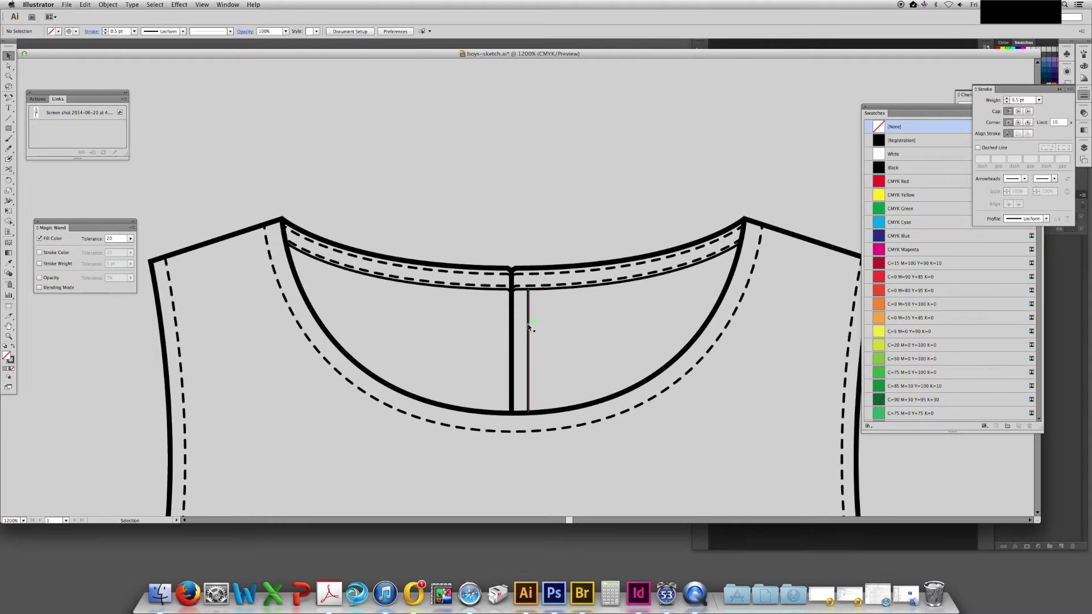
Add a dashed stitch line about 0.01 in inside the thin vertical line and copy the pair to the centre line's left side
left_click(530, 334)
left_click_drag(528, 335, 529, 340)
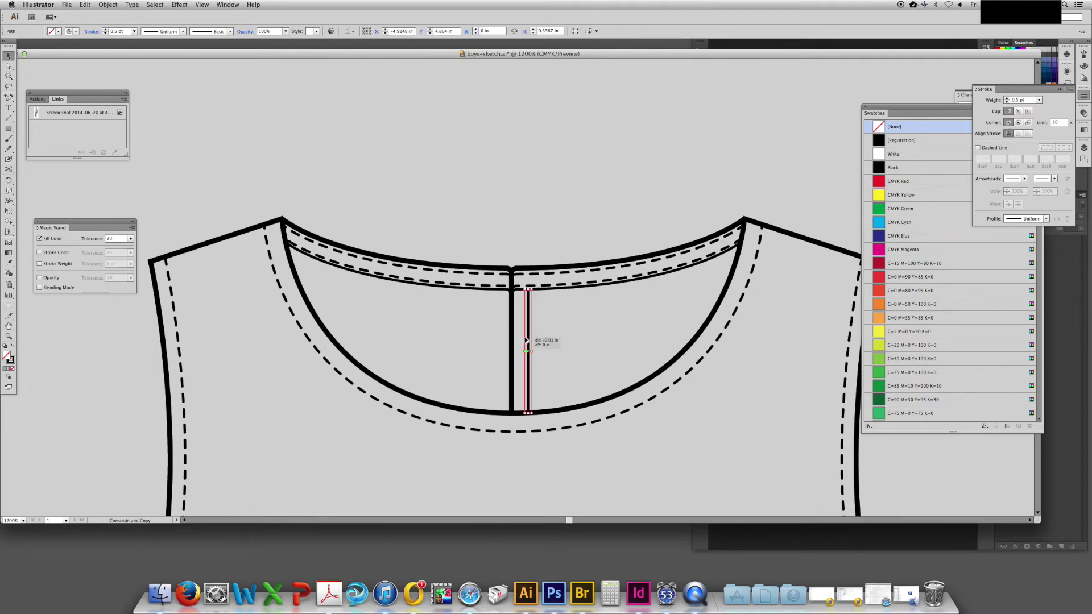
left_click_drag(525, 341, 482, 357)
key("i")
left_click(562, 282)
key("v")
Reflect the copied line pair across the vertical axis and move it beside the centre line to mirror the first pair
right_click(482, 357)
mouse_move(540, 458)
left_click(592, 488)
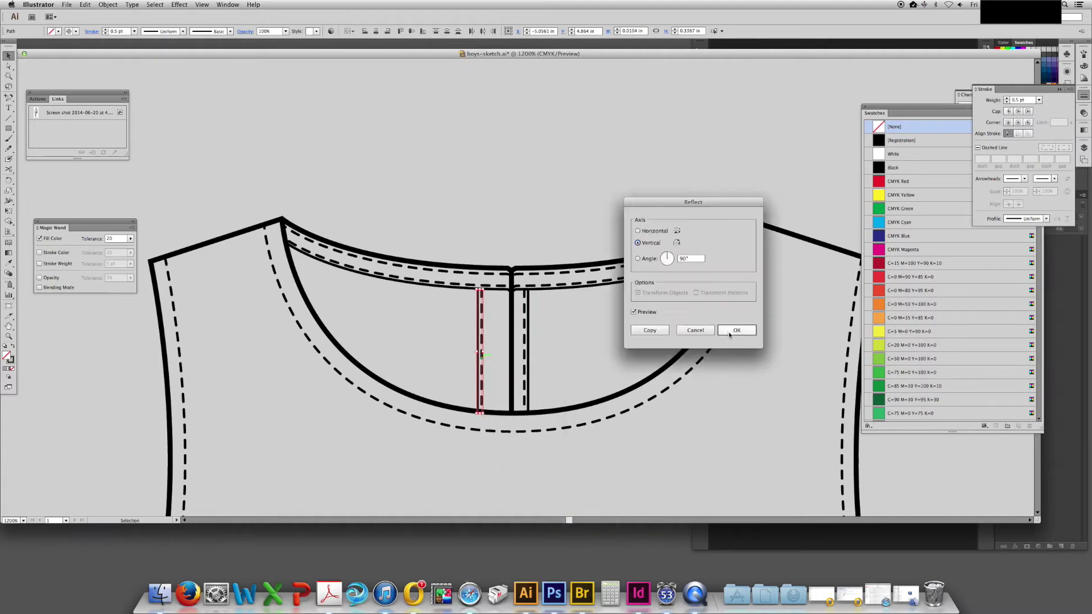
left_click(729, 335)
left_click_drag(481, 377, 498, 378)
left_click(528, 354, "shift")
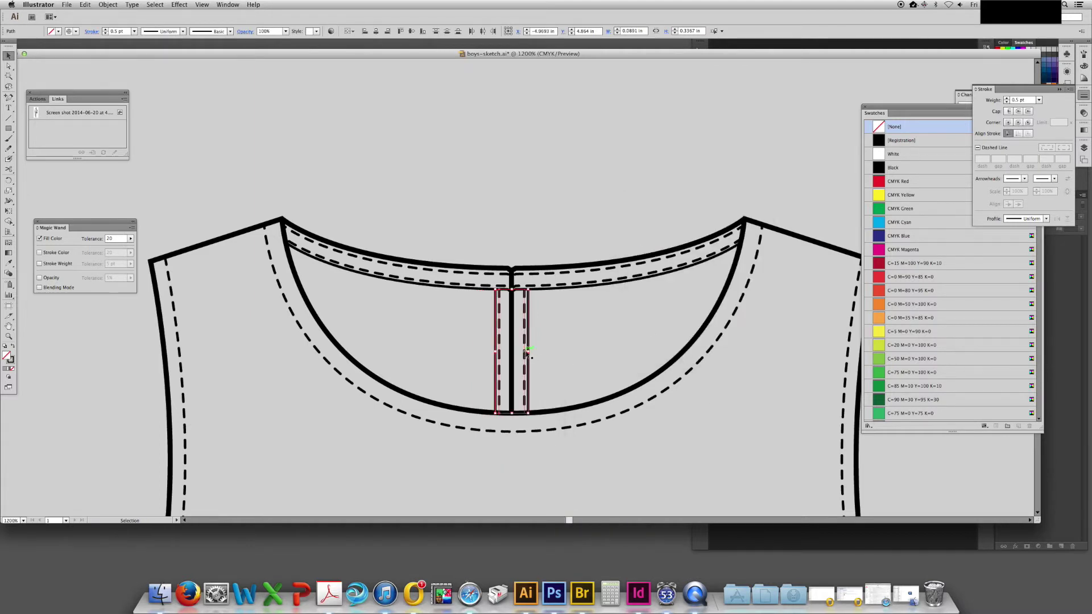
Add an anchor point to each curved waistband side of the dress outline and pull both points inward so the sides curve in
left_click(546, 339)
key("super+minus")
key("super+minus")
key("super+minus")
key("super+minus")
key("super+minus")
key("super+equal")
key("super+equal")
key("super+equal")
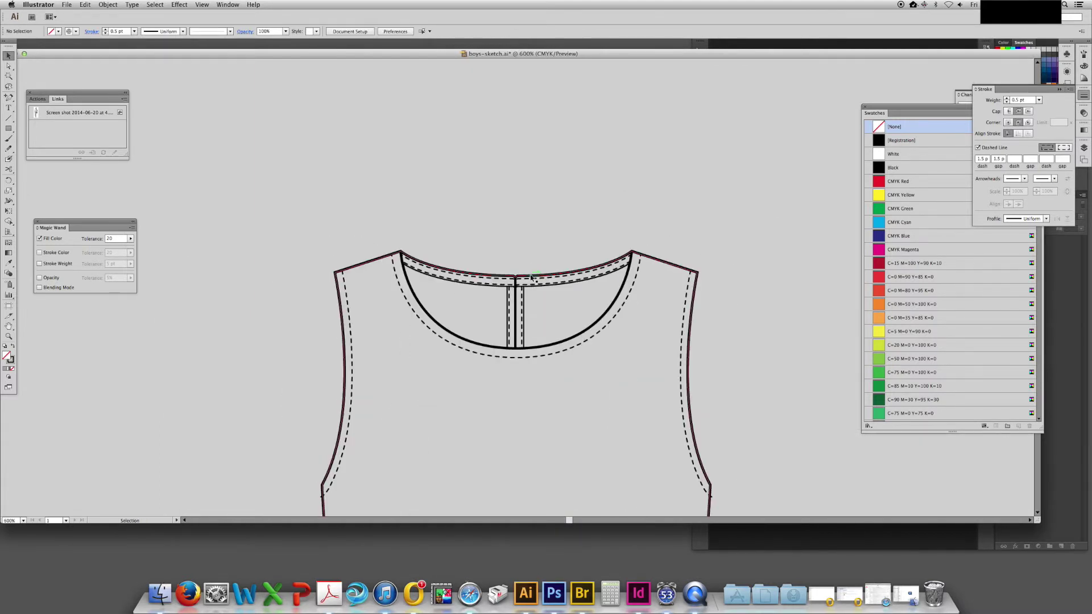
left_click_drag(526, 461, 521, 140)
key("super+equal")
left_click_drag(278, 296, 341, 326)
left_click(331, 319)
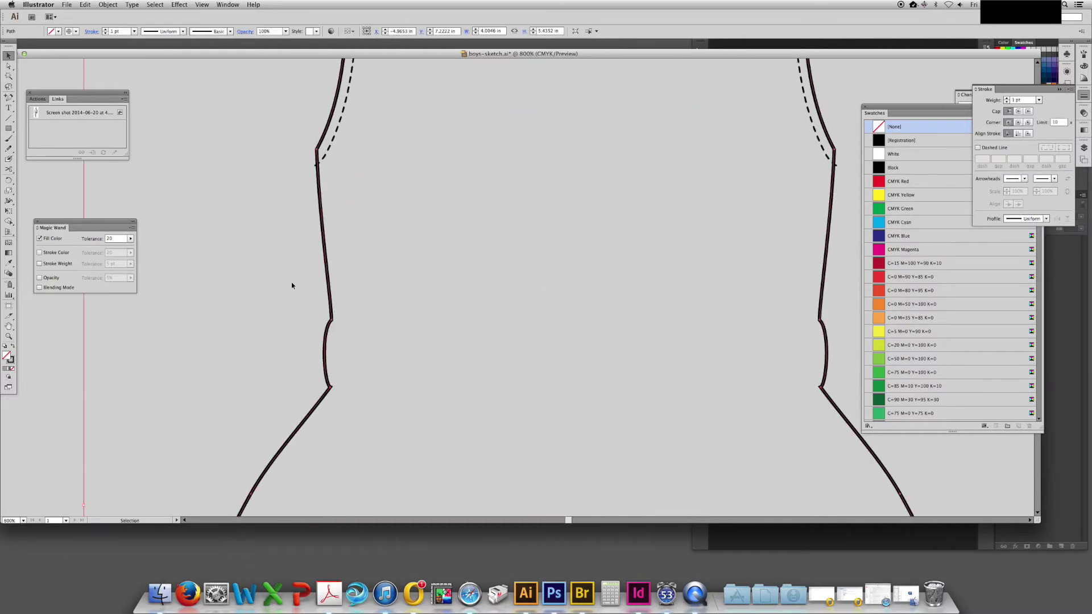
key("plus")
left_click(324, 354)
key("a")
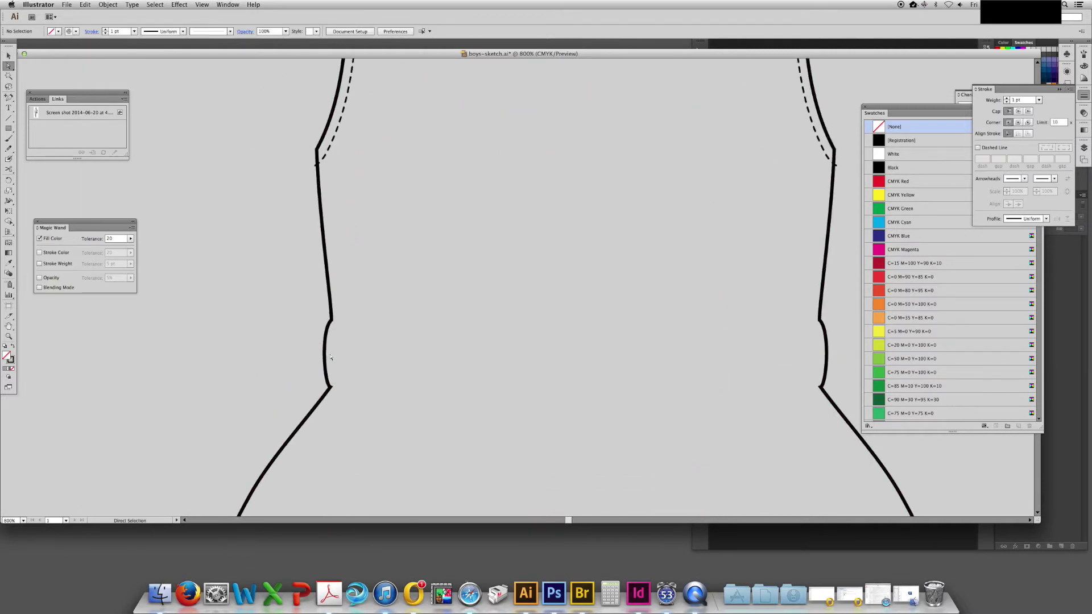
left_click_drag(324, 356, 331, 356)
left_click_drag(826, 354, 802, 328)
left_click(841, 312)
Draw the sash's upper edge with the Pen tool between the waist side points, dipping to a low point near the right side
left_click_drag(777, 378, 688, 353)
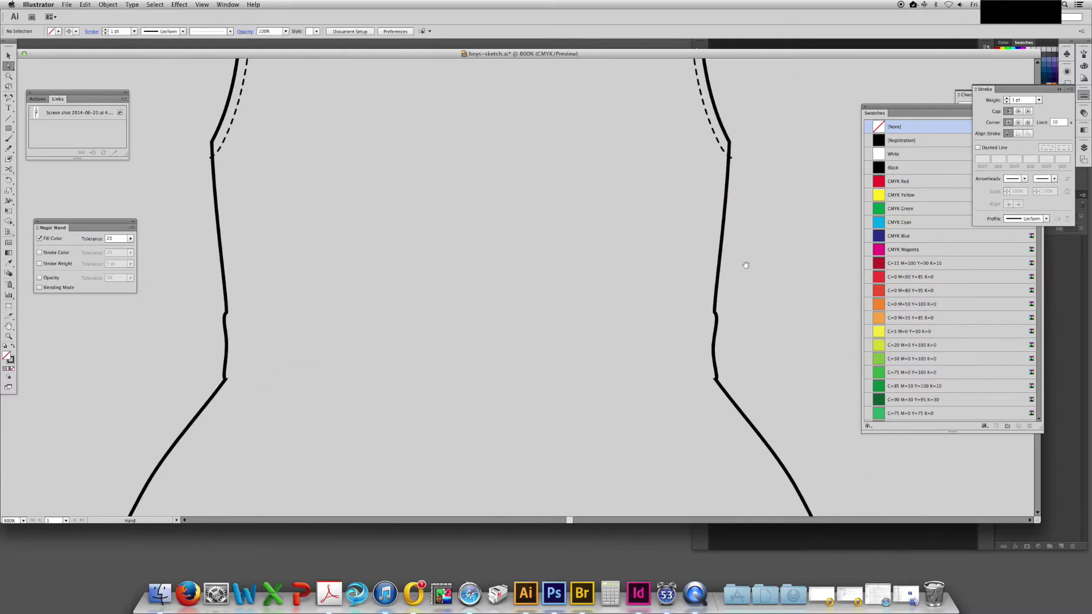
key("p")
left_click(227, 312)
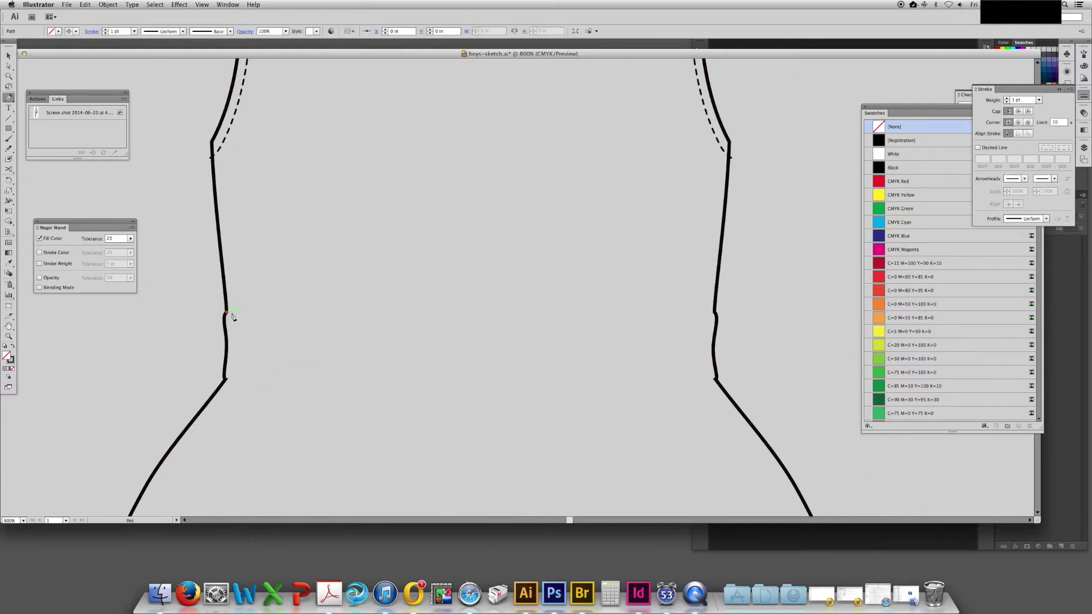
left_click(599, 346)
left_click(715, 313)
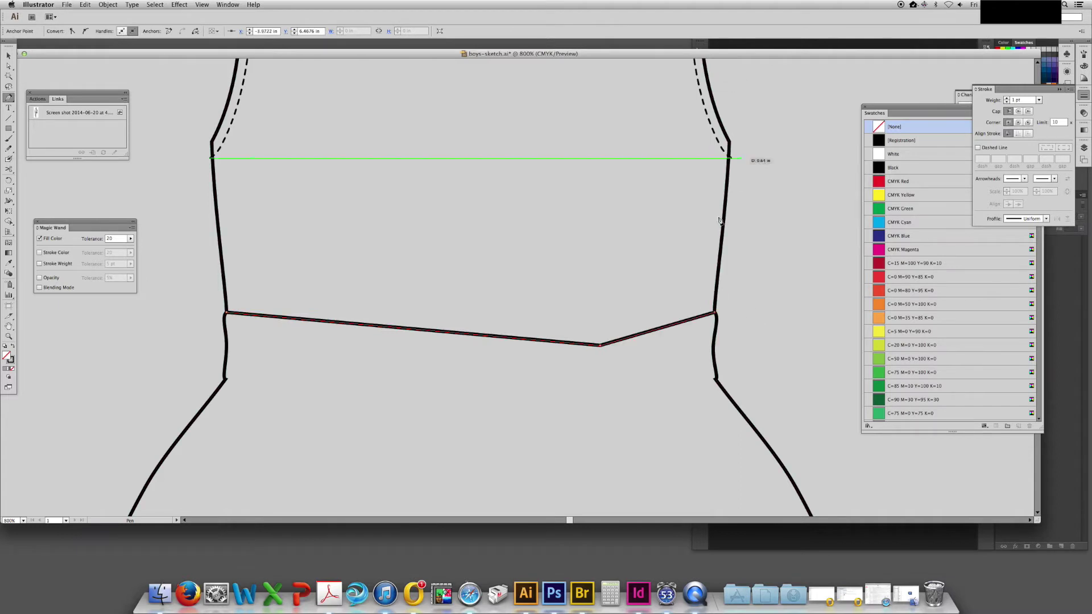
Curve both segments of the sash's upper edge with the Convert Anchor Point tool, keeping the dip as a corner
left_click_drag(235, 314, 279, 322)
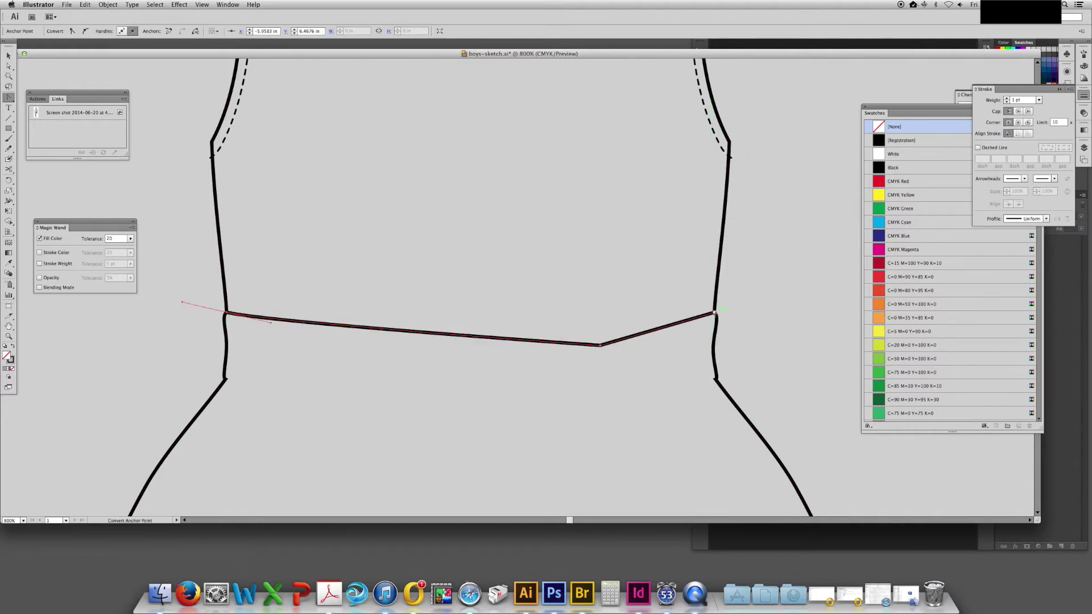
left_click_drag(599, 345, 706, 364)
left_click_drag(706, 364, 650, 336)
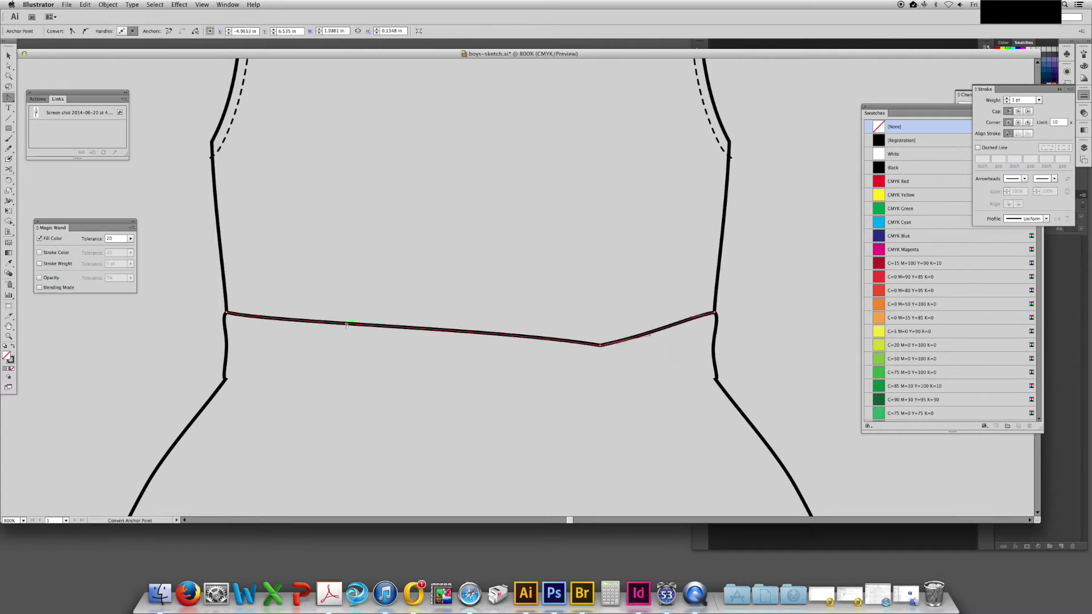
key("v")
left_click(752, 232)
Draw the sash's lower edge with the Pen tool between the lower waist points, with a middle anchor below the upper dip
left_click_drag(751, 232, 744, 191)
left_click(217, 337)
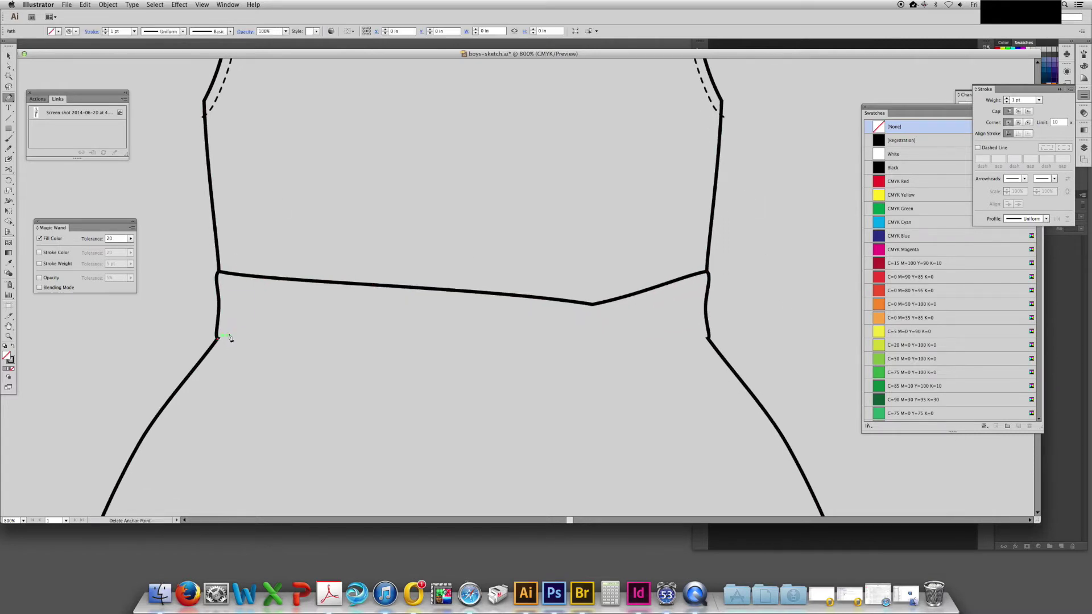
left_click(598, 335)
left_click(708, 338)
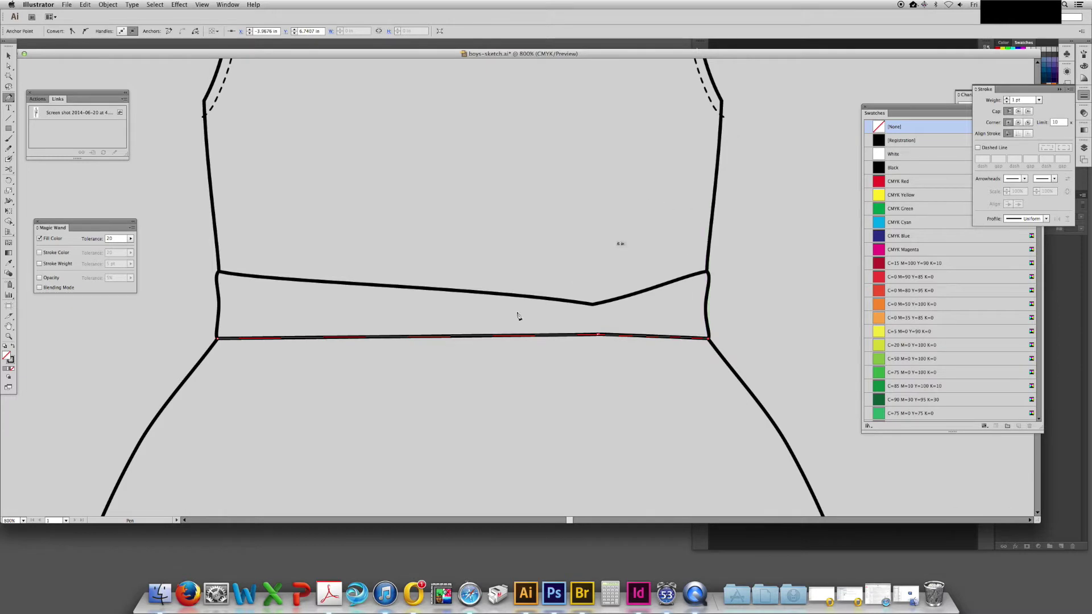
Bow the two segments of the sash's lower edge downward so they meet in a corner beneath the upper dip
left_click_drag(216, 338, 246, 364)
mouse_move(708, 339)
left_mouse_down()
mouse_move(694, 353)
mouse_move(723, 330)
left_mouse_up()
left_click_drag(598, 334, 633, 341)
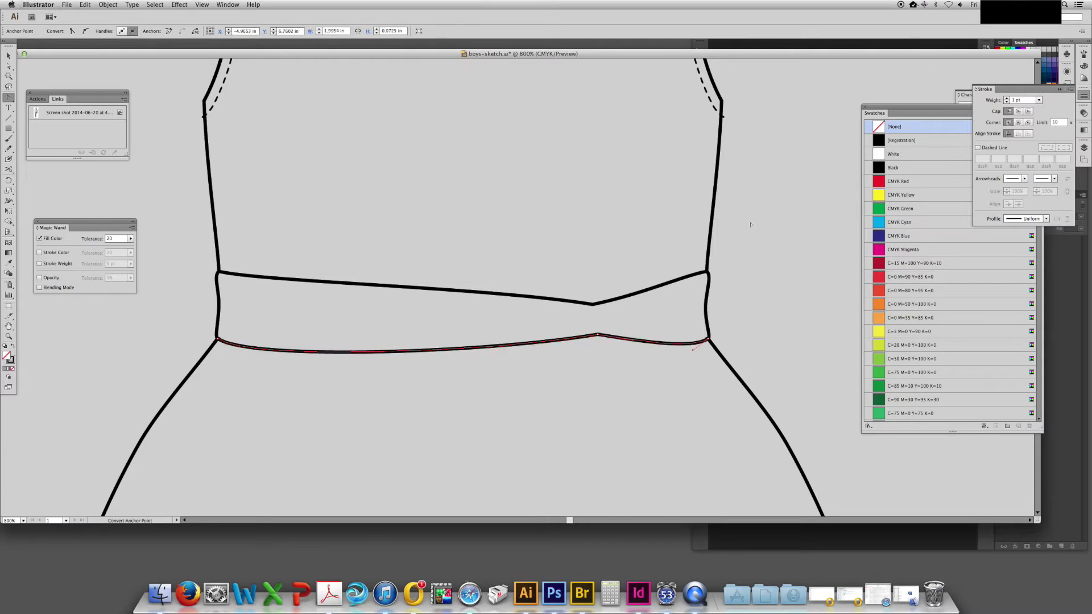
key("a")
left_click(772, 269)
Raise both ends of the sash's upper edge and the matching outline points along the side seams to widen the sash
left_click_drag(769, 268, 717, 253)
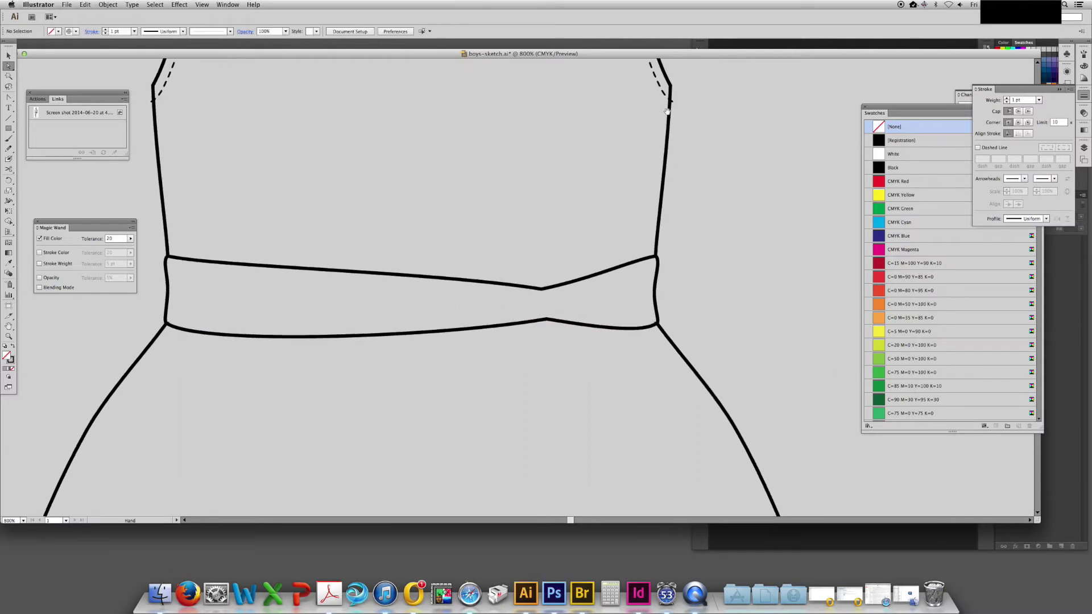
key("super+minus")
key("super+minus")
key("super+minus")
key("super+minus")
key("super+equal")
key("super+equal")
left_click_drag(379, 155, 402, 181)
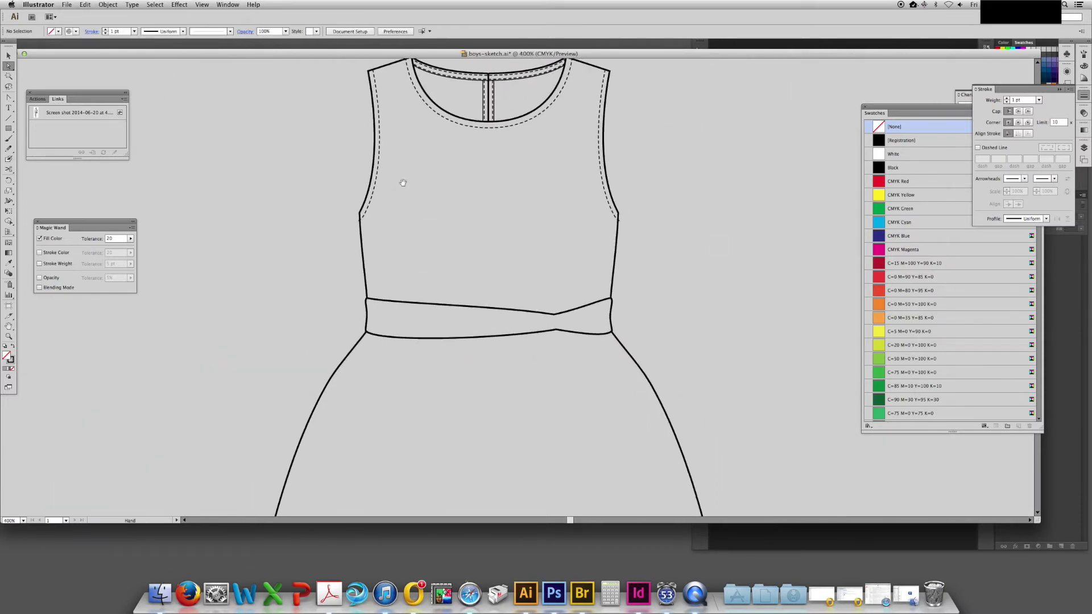
left_click(373, 300)
left_click(367, 298)
left_click(611, 297, "shift")
mouse_move(611, 298)
left_mouse_down()
mouse_move(612, 312)
mouse_move(612, 293)
left_mouse_up()
left_click(529, 165)
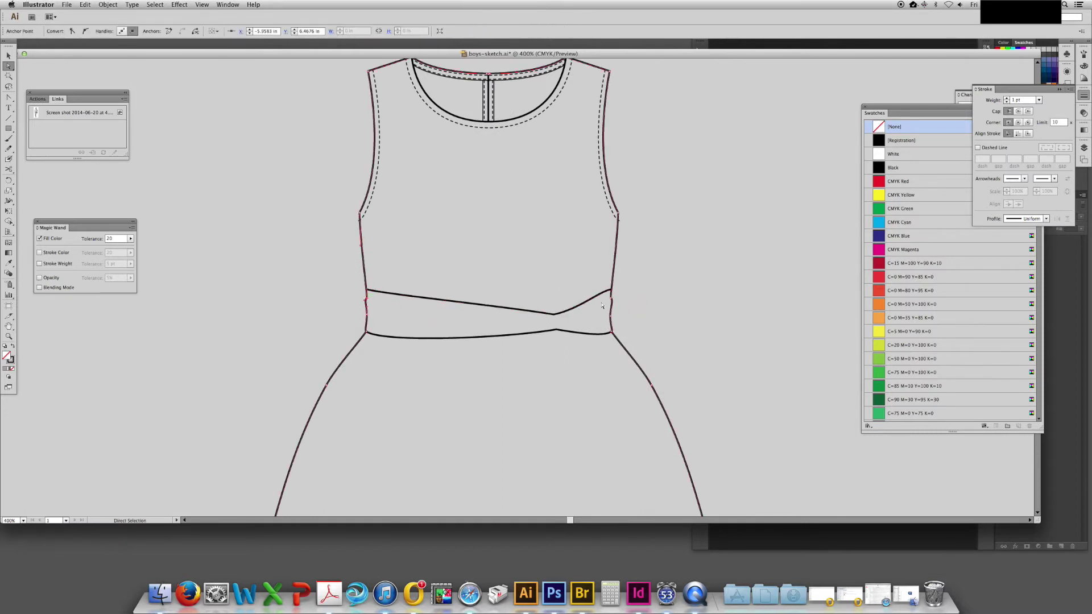
Nudge the middle anchors of the outline's two sash sides slightly inward for a smooth waist curve
left_click(293, 270)
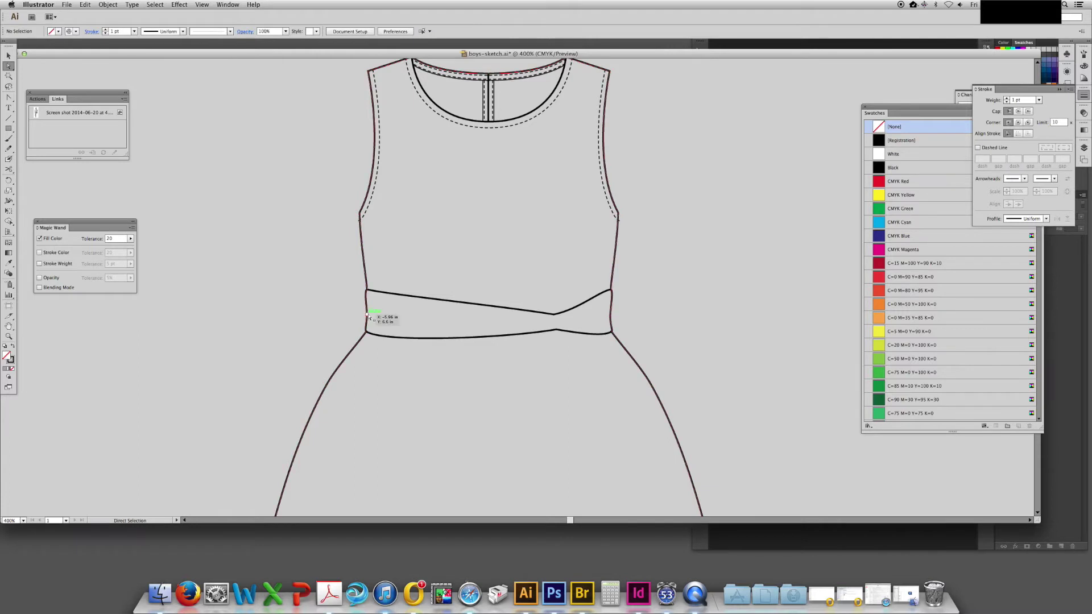
left_click(366, 314)
left_click(610, 315, "shift")
left_click(686, 316)
left_click_drag(686, 316, 690, 342)
Cut the right armhole's dashed stitch line at the side seam with the Scissors tool and delete the overhanging end
key("super+equal")
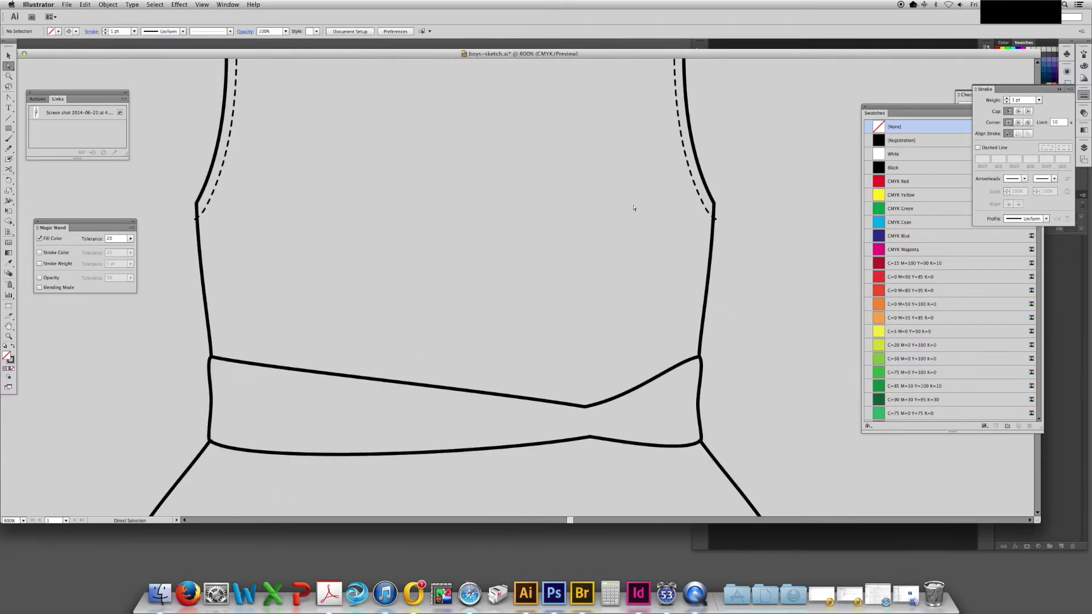
left_click_drag(634, 207, 524, 304)
left_click_drag(610, 297, 610, 296)
key("c")
key("super+equal")
key("super+equal")
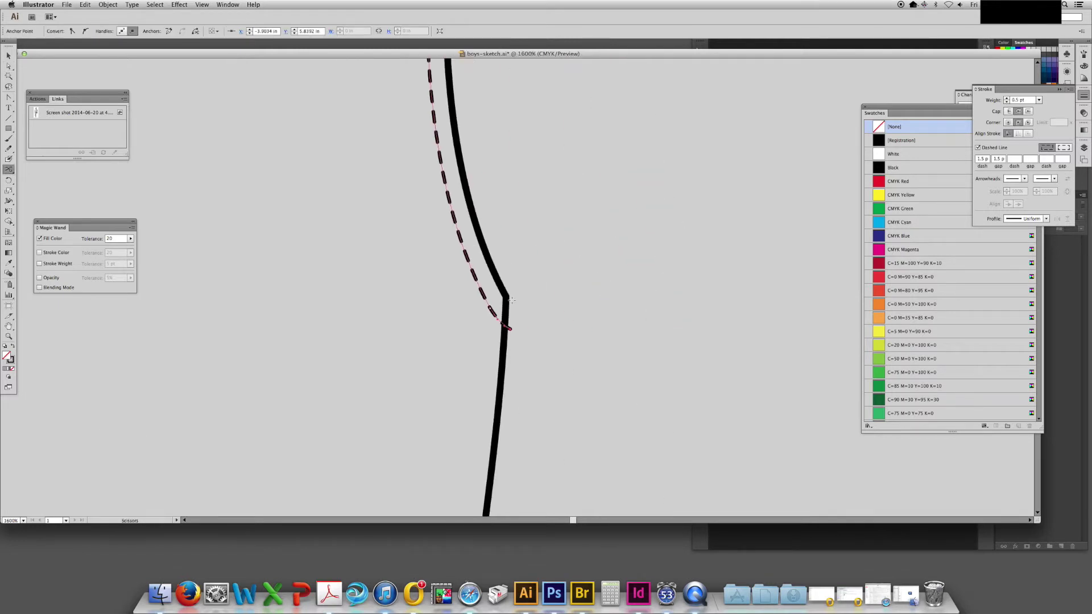
left_click(501, 323)
key("a")
left_click(510, 329)
key("Delete")
key("Delete")
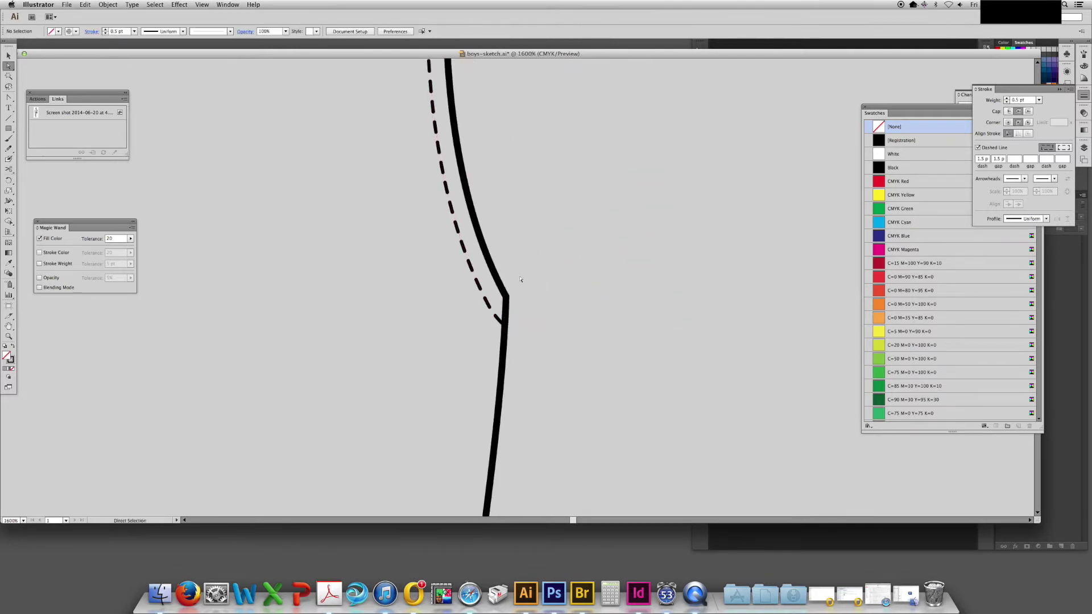
Cut the left armhole's dashed stitch line at the side seam and remove the piece extending past the outline
left_click_drag(522, 280, 1032, 276)
left_click_drag(324, 294, 804, 327)
left_click(461, 370)
key("c")
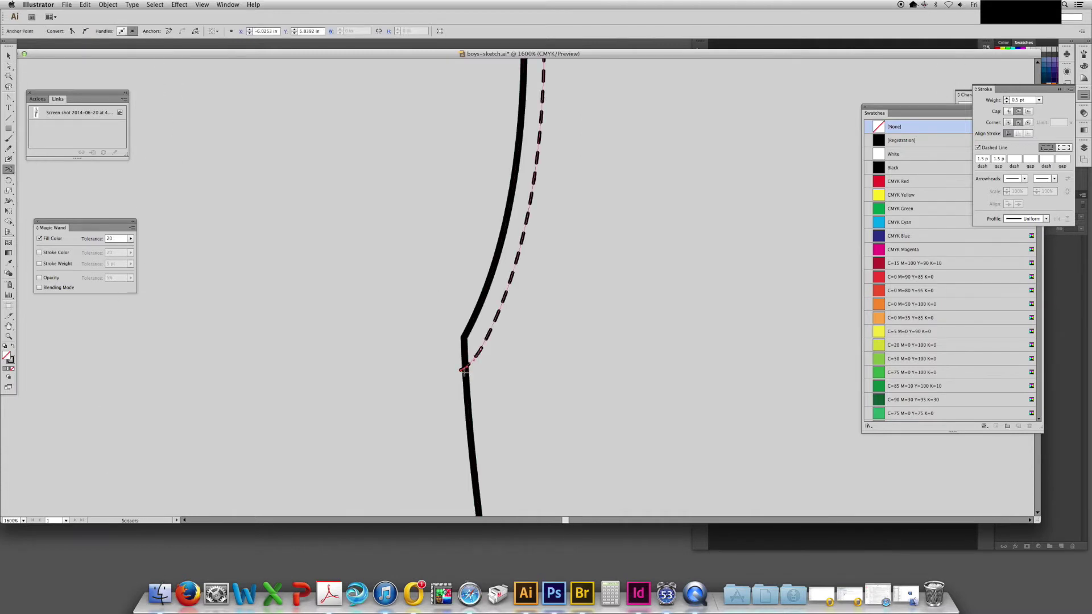
left_click(467, 367)
key("Return")
key("a")
left_click(454, 361)
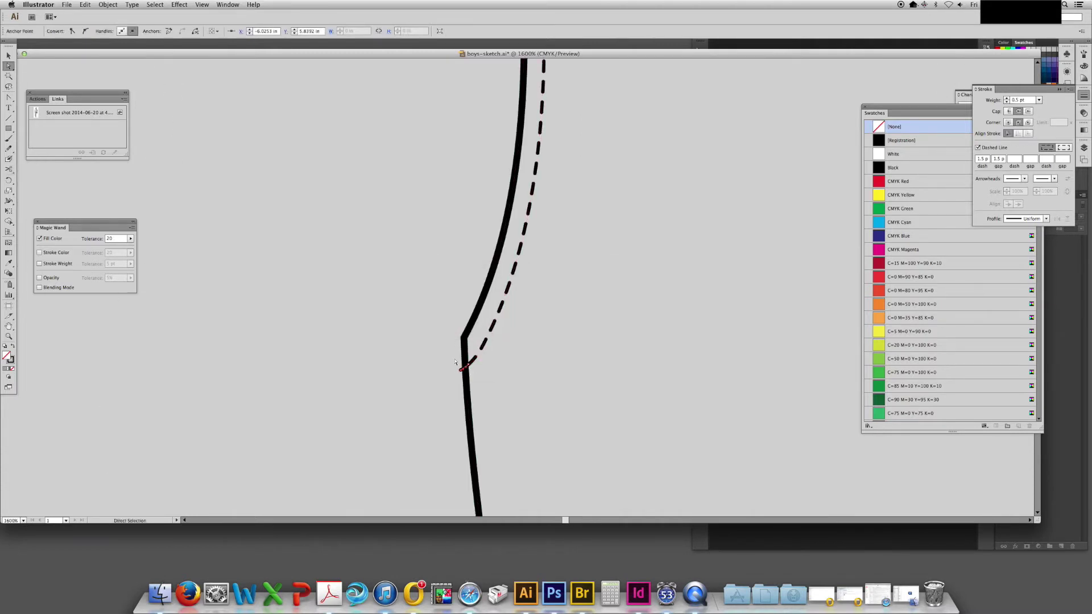
Join the sash's upper and lower edges into a closed shape, extending it past both side seams with the Pen tool
key("super+minus")
key("super+minus")
key("super+minus")
key("super+minus")
key("super+minus")
key("v")
left_click_drag(749, 327, 592, 254)
key("super+equal")
key("super+equal")
scroll(556, 202, "up", 2)
scroll(557, 202, "right", 2)
key("p")
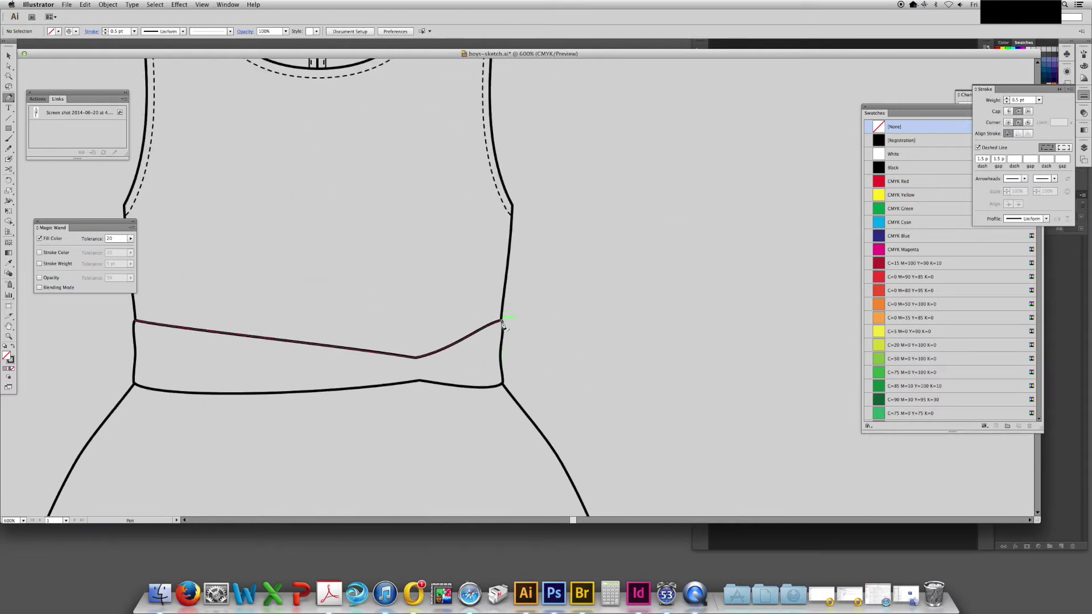
left_click(501, 323)
left_click(563, 332)
left_click(503, 384)
scroll(305, 340, "left", 3)
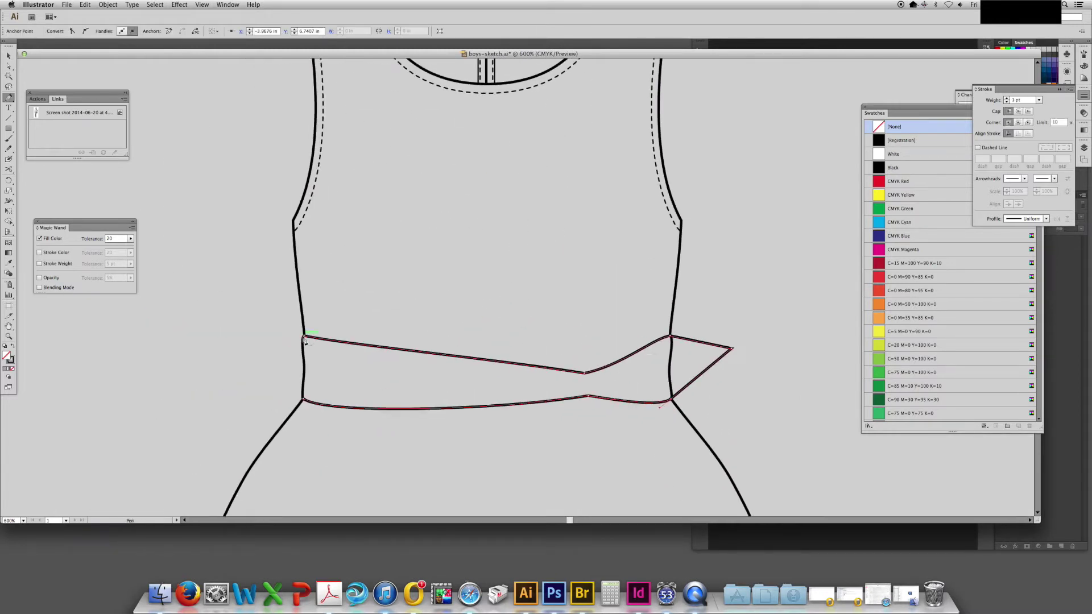
left_click(262, 326)
left_click(260, 407)
left_click(303, 399)
key("a")
left_click(286, 295)
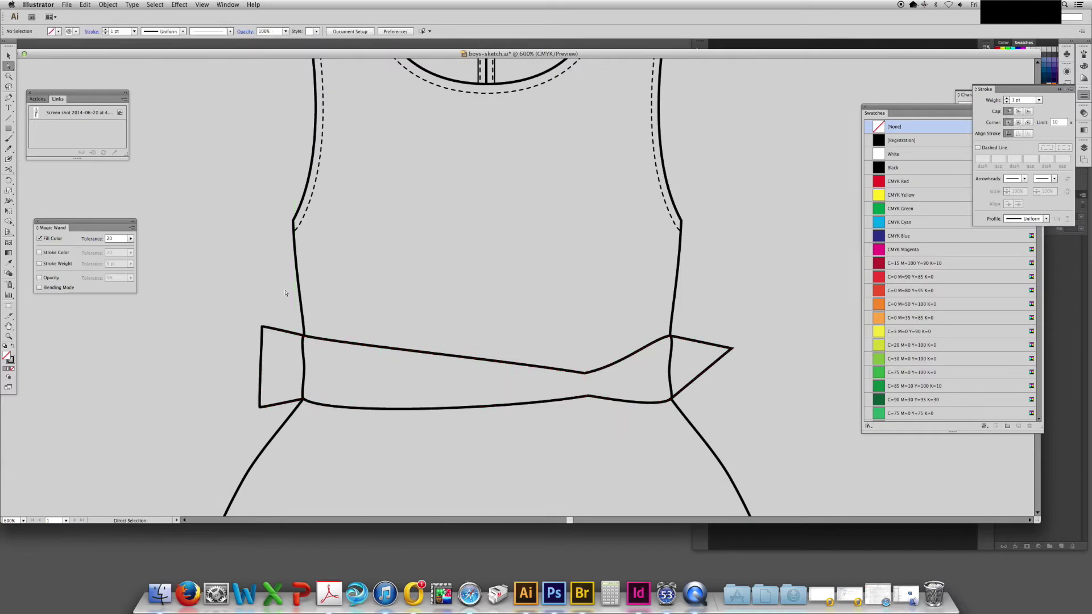
Remove the sash parts outside both side seams with the Shape Builder tool, using the dress outline as the boundary
key("v")
left_click(300, 296)
left_click(721, 345, "shift")
key("shift+m")
left_click(279, 361, "alt")
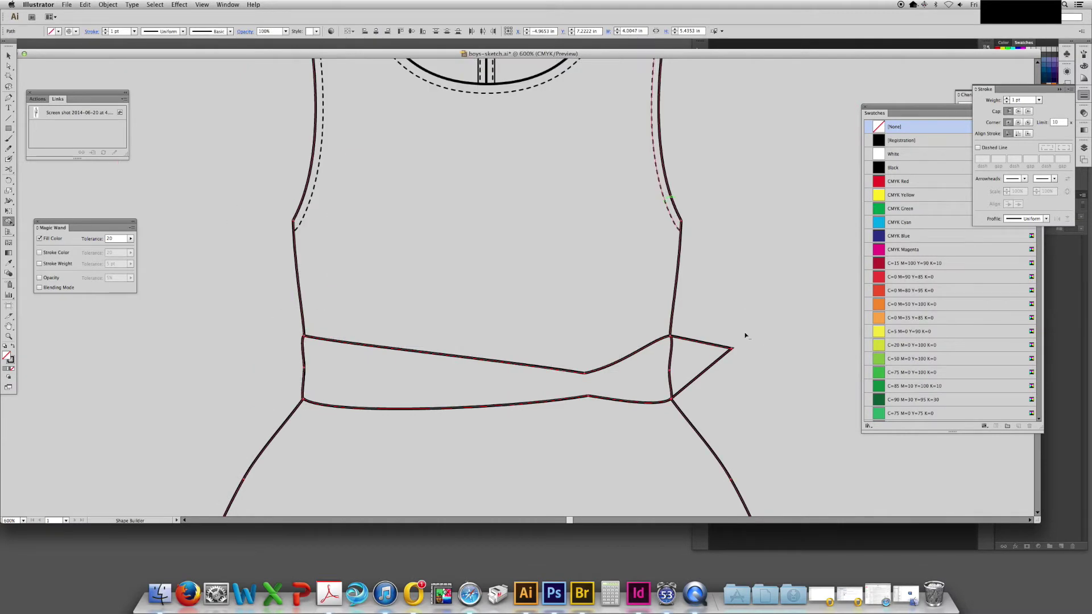
left_click(697, 358, "alt")
key("v")
left_click(754, 312)
Draw a closed four-sided knot shape over the sash's narrowest part with the Pen tool
left_click_drag(747, 352, 730, 295)
key("super+equal")
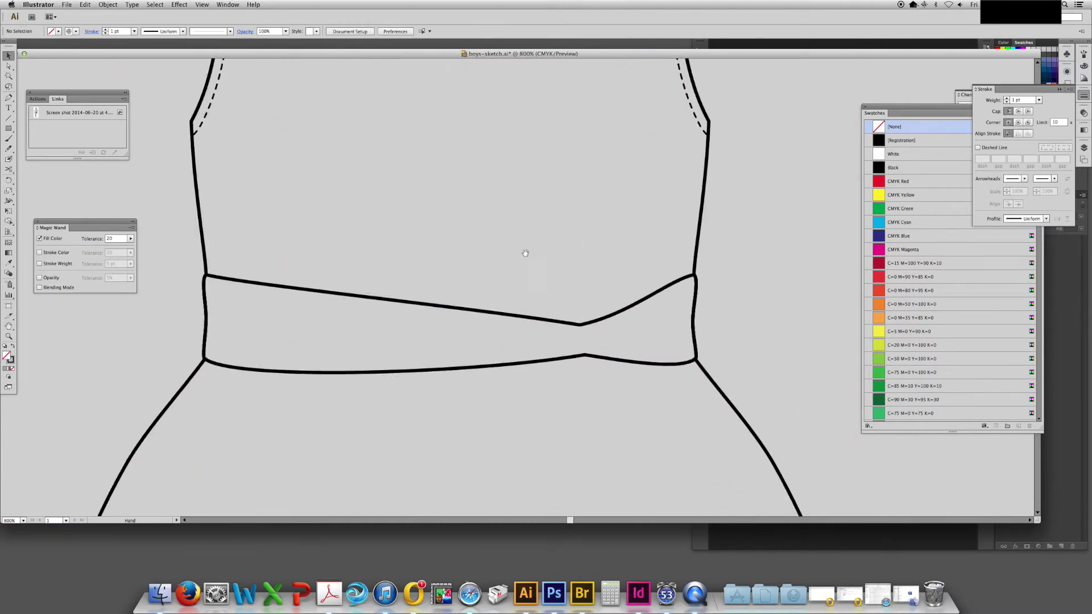
left_click_drag(526, 253, 447, 191)
key("p")
left_click_drag(463, 245, 456, 276)
left_click(466, 291)
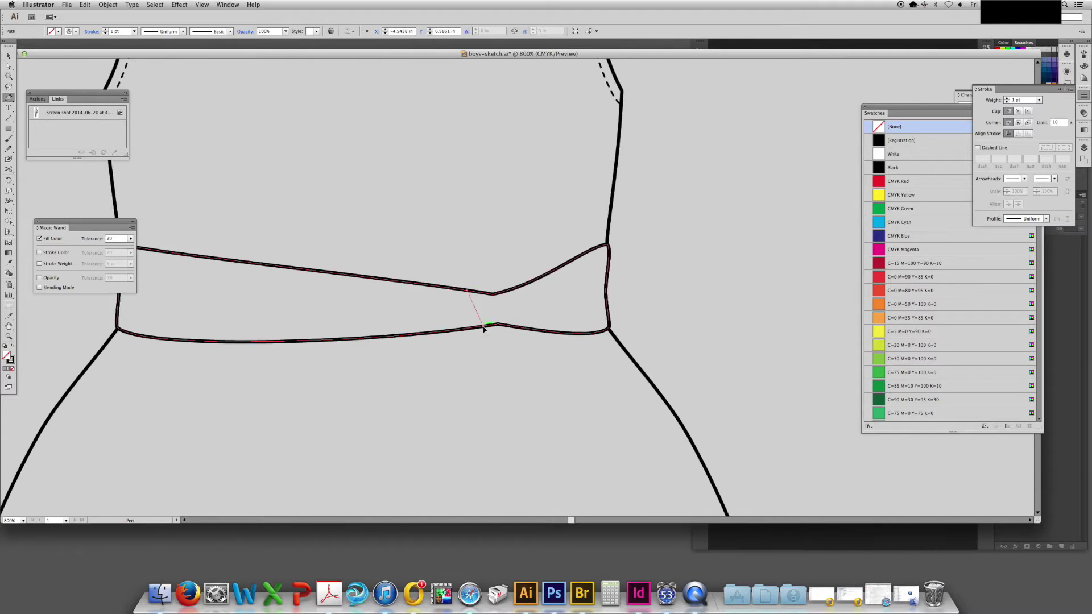
left_click(483, 327)
left_click(512, 326)
left_click(516, 277)
left_click(512, 326)
left_click(467, 290)
key("v")
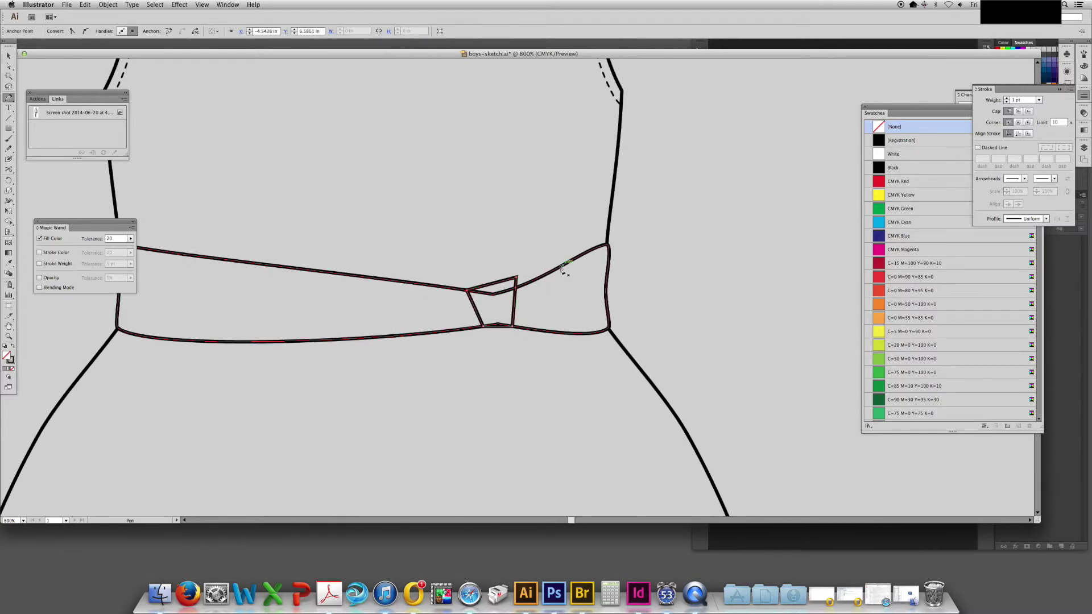
Fill the sash and its knot with White
left_click(560, 265, "shift")
left_click(890, 153)
left_click(681, 253)
Reposition the knot's corners to form a nearly symmetrical trapezoid that narrows downward
key("a")
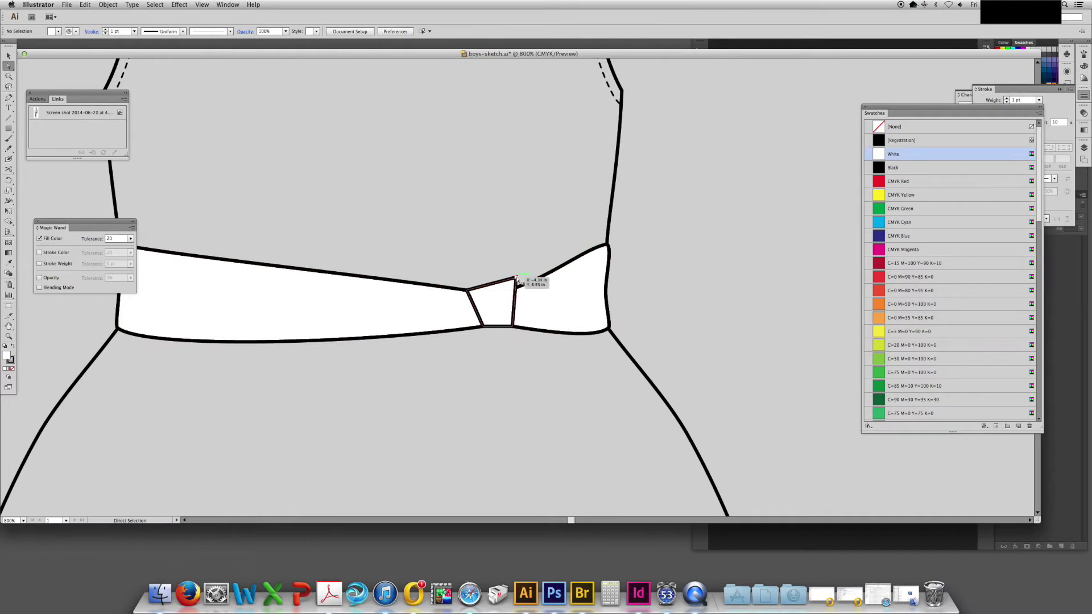
left_click(482, 288)
mouse_move(515, 277)
left_mouse_down()
mouse_move(523, 285)
mouse_move(471, 288)
mouse_move(521, 298)
mouse_move(501, 322)
left_mouse_up()
key("super+z")
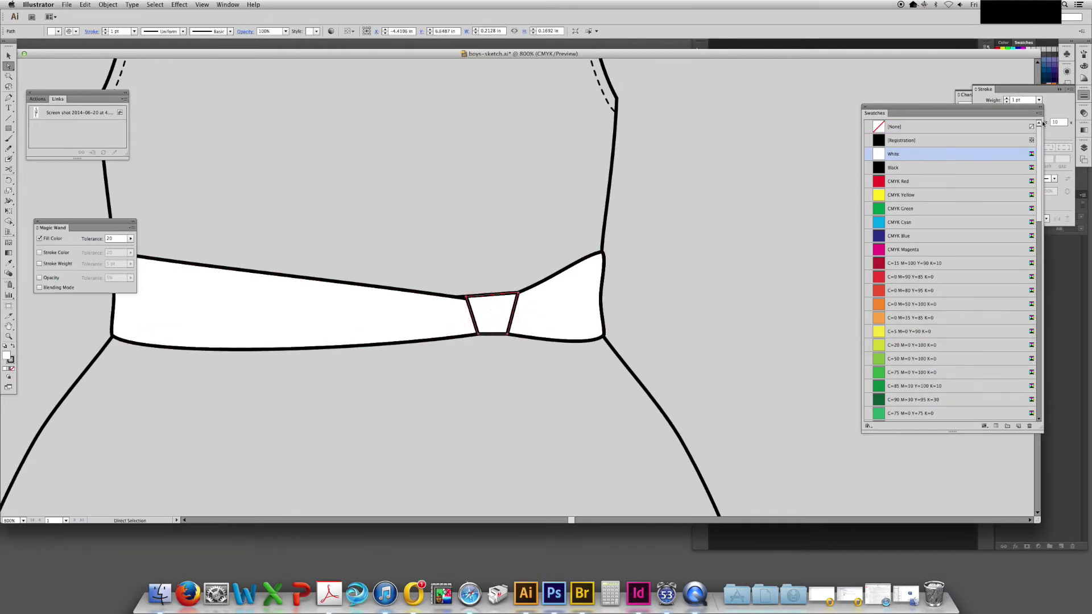
Set the knot's stroke to a round cap and a round join
left_click(1011, 90)
left_click(1018, 111)
left_click(1018, 122)
Round the knot's top, sides and bottom by pulling curve handles from its corners with the Convert Anchor Point tool
key("shift+c")
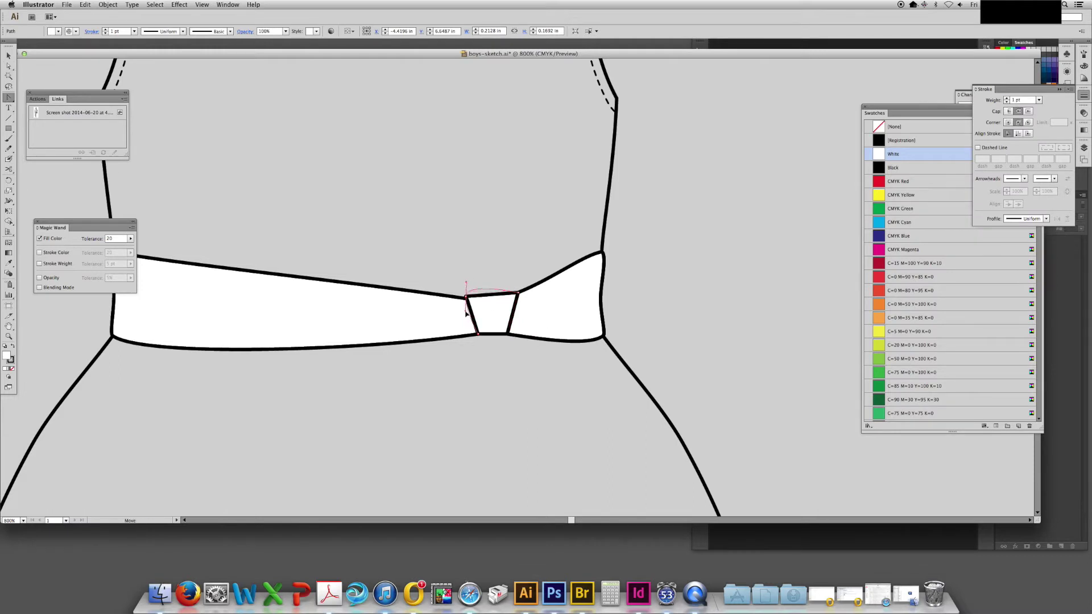
left_click_drag(467, 312, 523, 301)
scroll(506, 310, "right", 3)
scroll(479, 327, "down", 1)
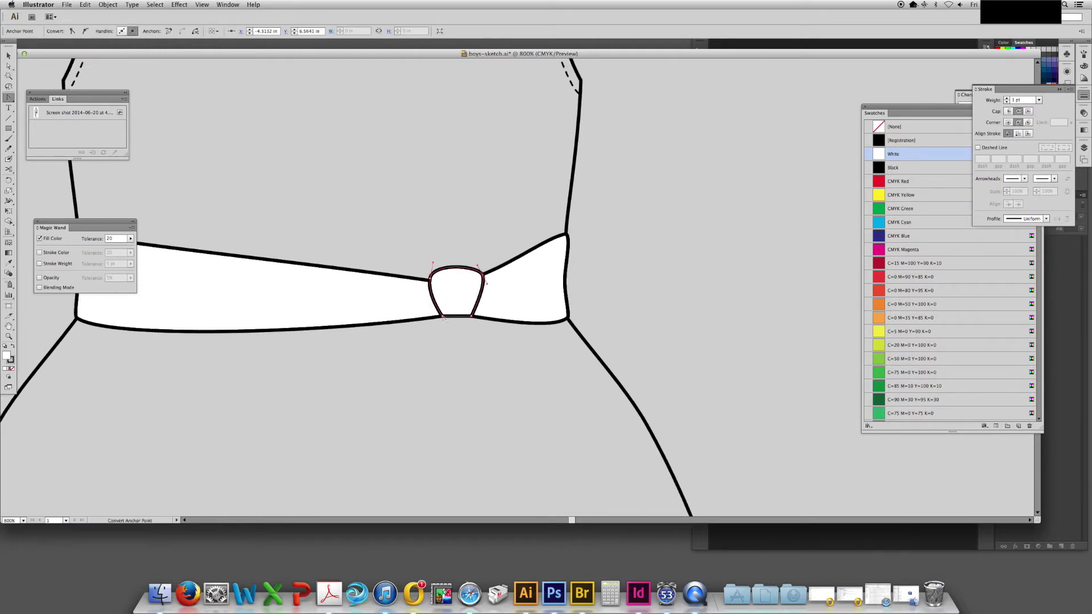
left_click_drag(443, 318, 475, 318)
key("a")
left_click(661, 243)
left_click(475, 312)
left_click(441, 316)
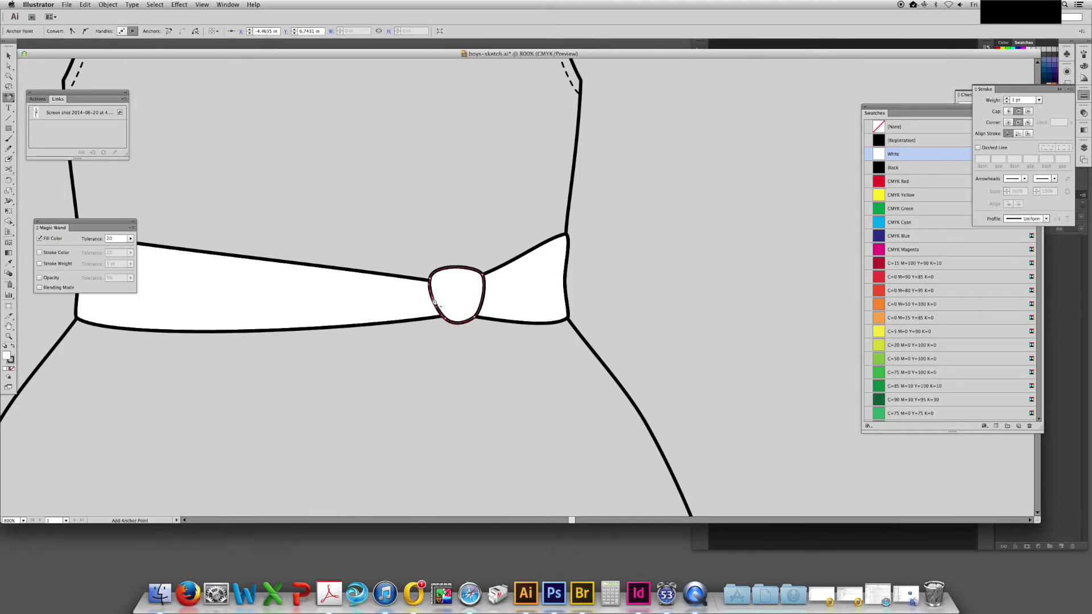
Refine the rounded knot by pulling its left side slightly inward and flattening its bottom with added anchor points
key("a")
left_click(423, 298)
left_click_drag(436, 300, 437, 300)
left_click(585, 260)
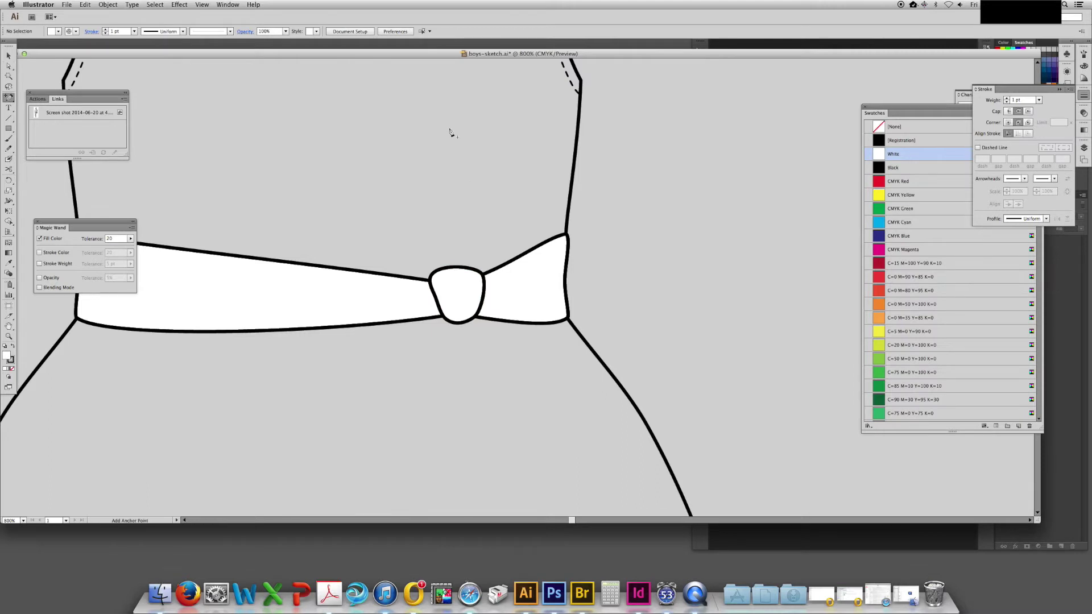
key("a")
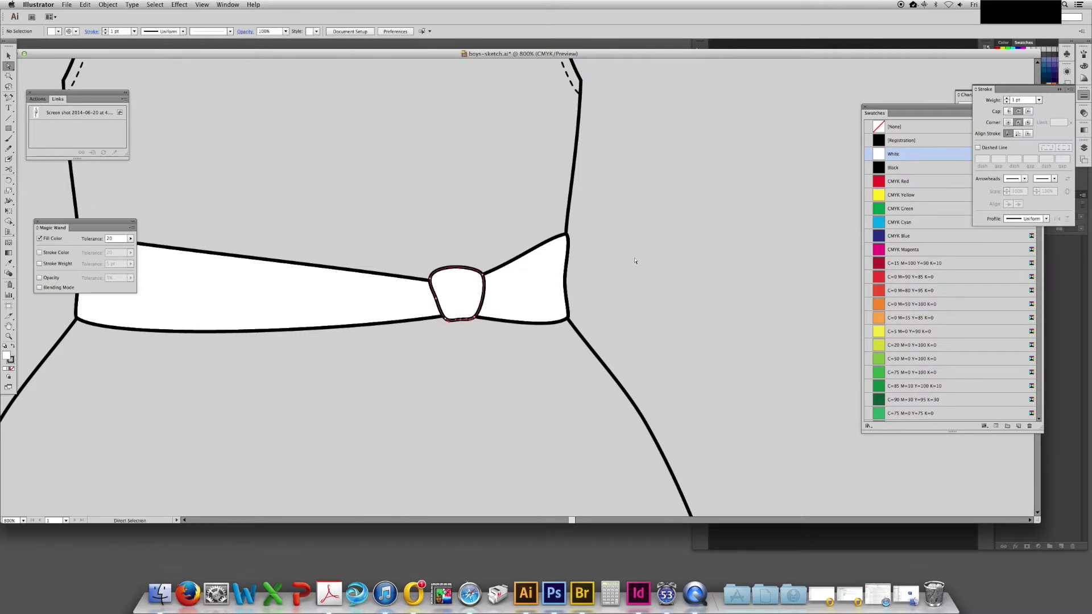
Flatten the knot's top edge by adjusting its curve at an added anchor point
key("super+equal")
left_click(430, 272)
key("equal")
left_click(435, 263)
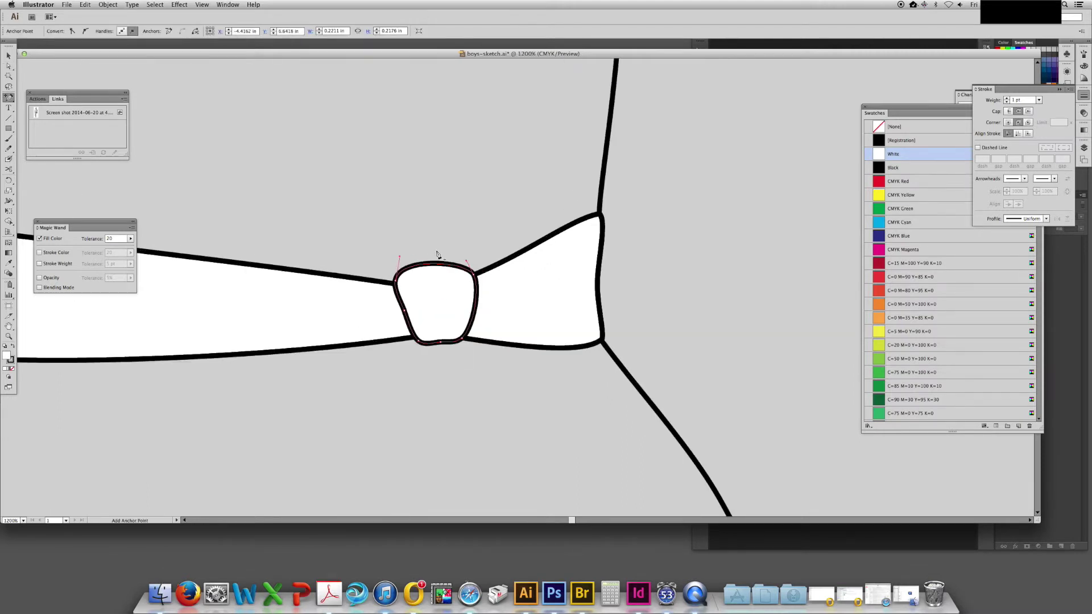
left_click(434, 264)
key("Return")
key("a")
key("super+shift+a")
key("super+z")
key("super+z")
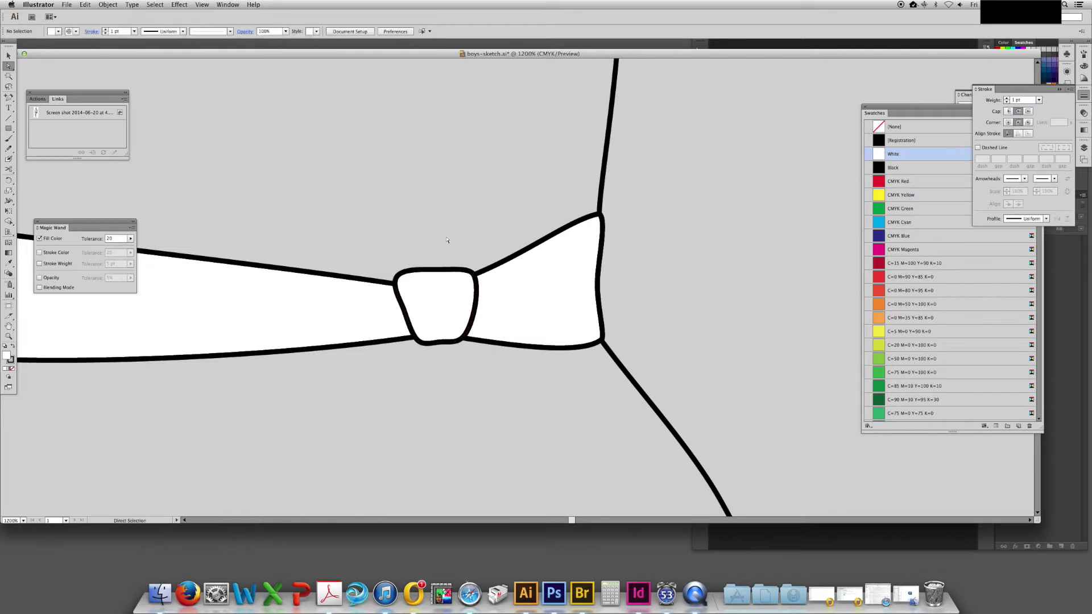
Draw a closed, white four-sided bow loop that widens leftward from the knot, and send it behind the knot
key("super+minus")
key("super+minus")
key("super+minus")
key("super+minus")
key("super+equal")
key("super+equal")
key("super+equal")
scroll(437, 160, "left", 5)
key("p")
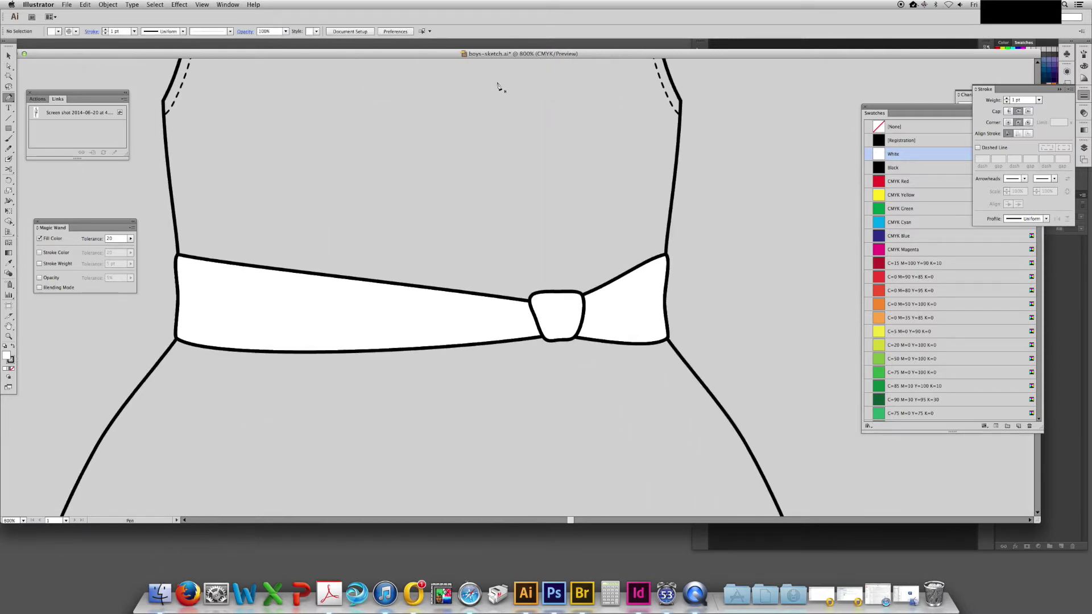
left_click(533, 300)
left_click(431, 273)
left_click(462, 398)
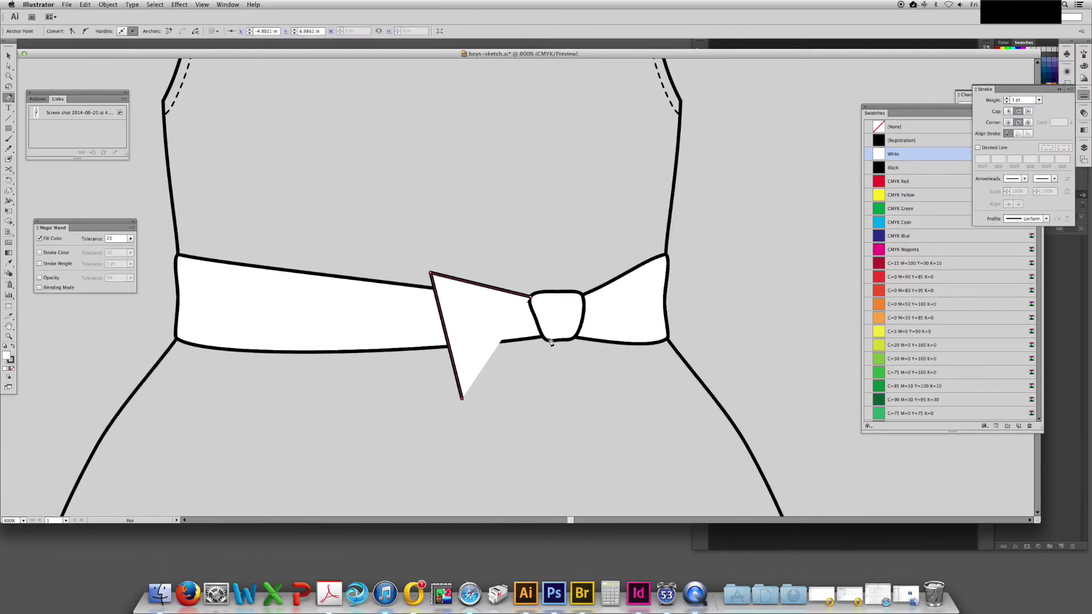
left_click(550, 339)
key("v")
key("super+[")
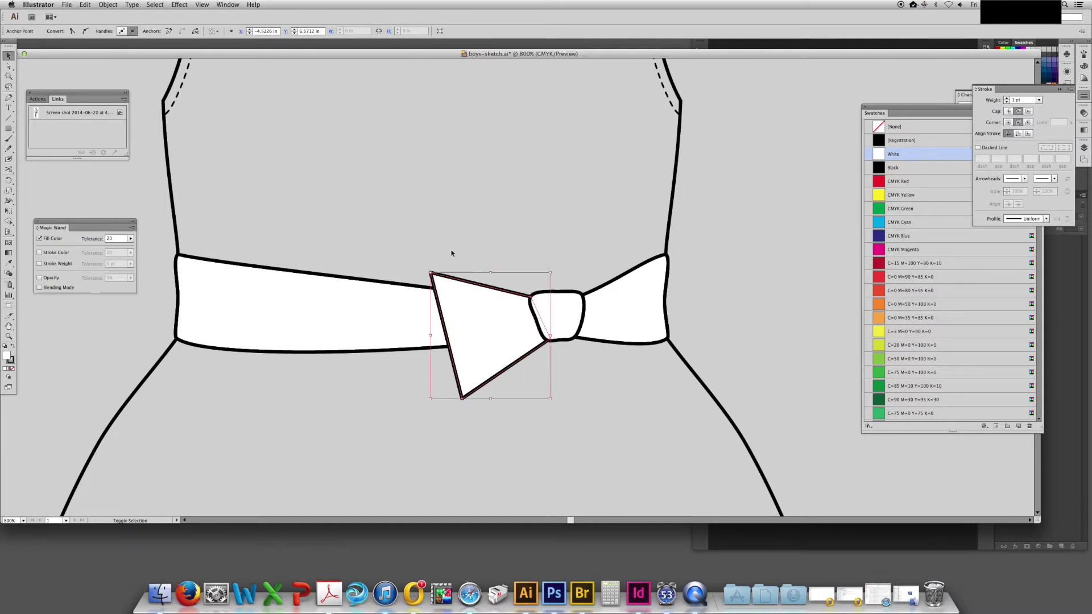
Round the loop's two outer corners into curves and tuck its two inner corners against the knot's left side
key("shift+c")
left_click_drag(431, 273, 405, 293)
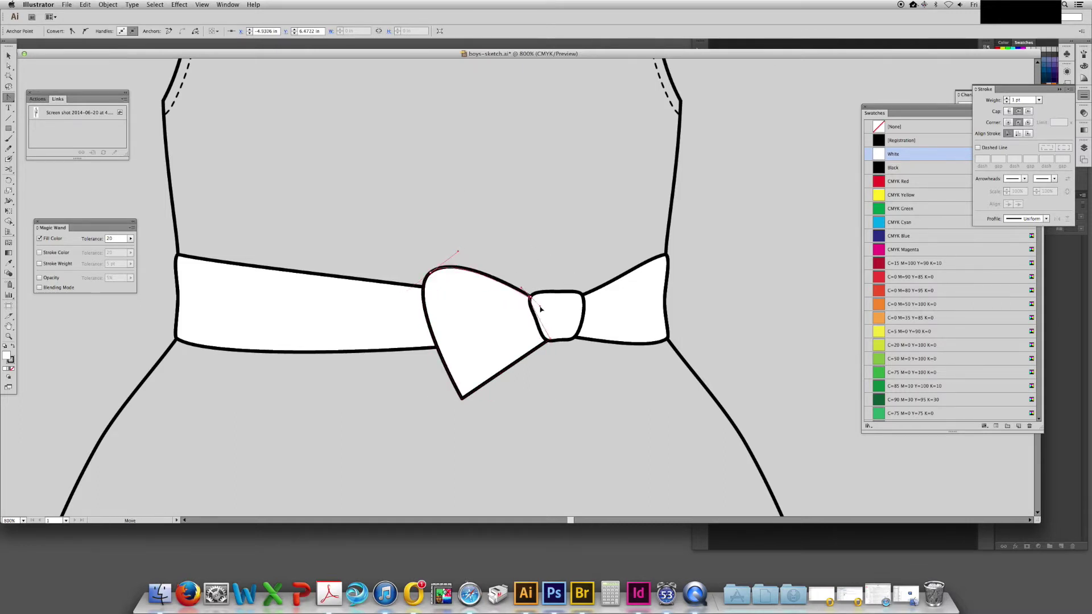
left_click_drag(462, 400, 499, 419)
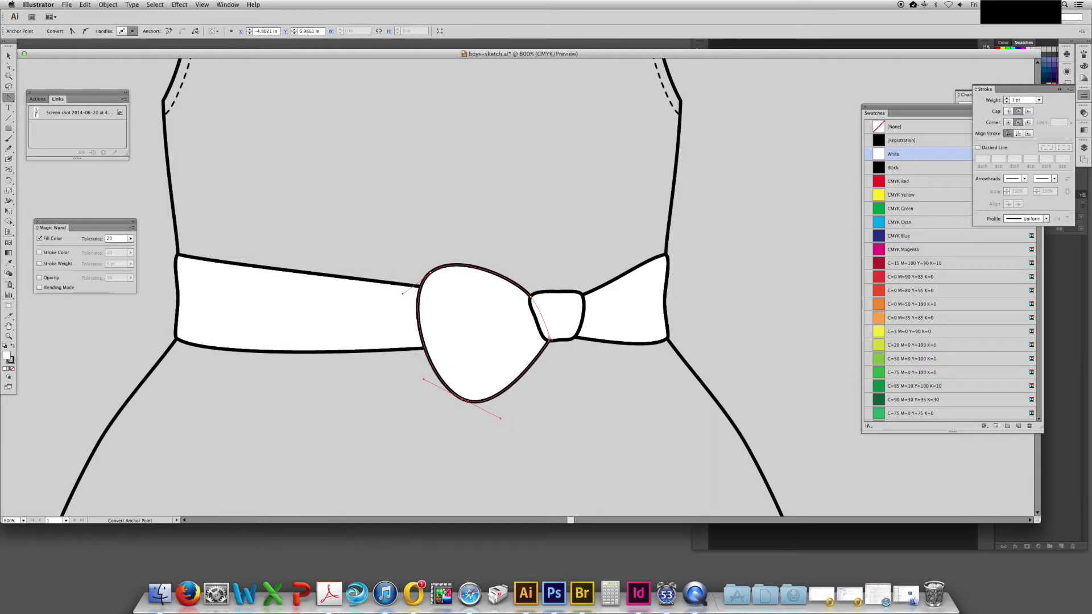
key("a")
left_click(546, 357)
left_click(549, 342)
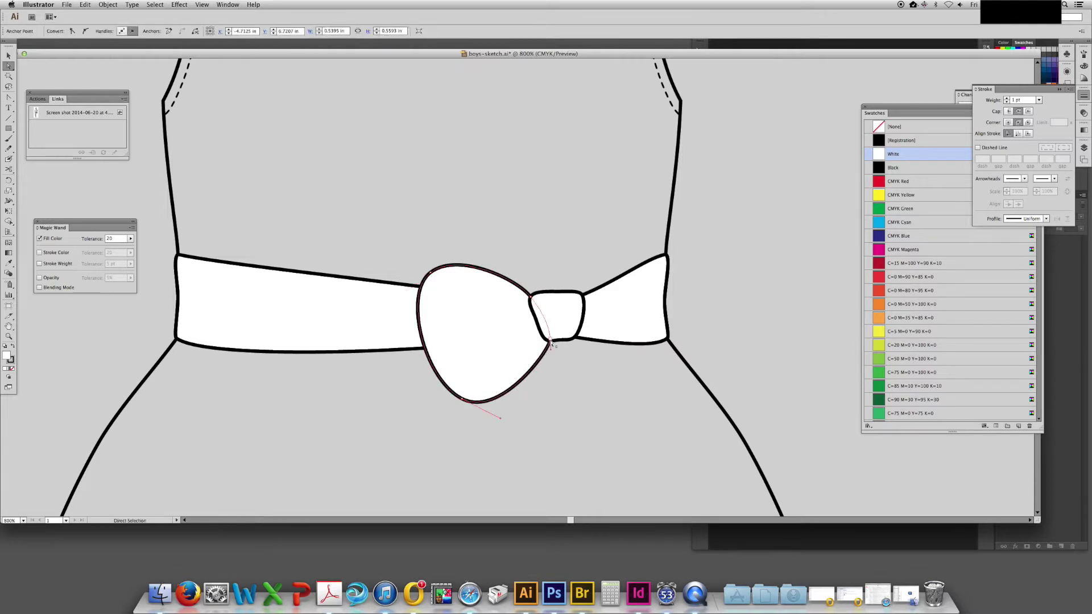
left_click_drag(550, 340, 543, 337)
left_click_drag(530, 297, 530, 299)
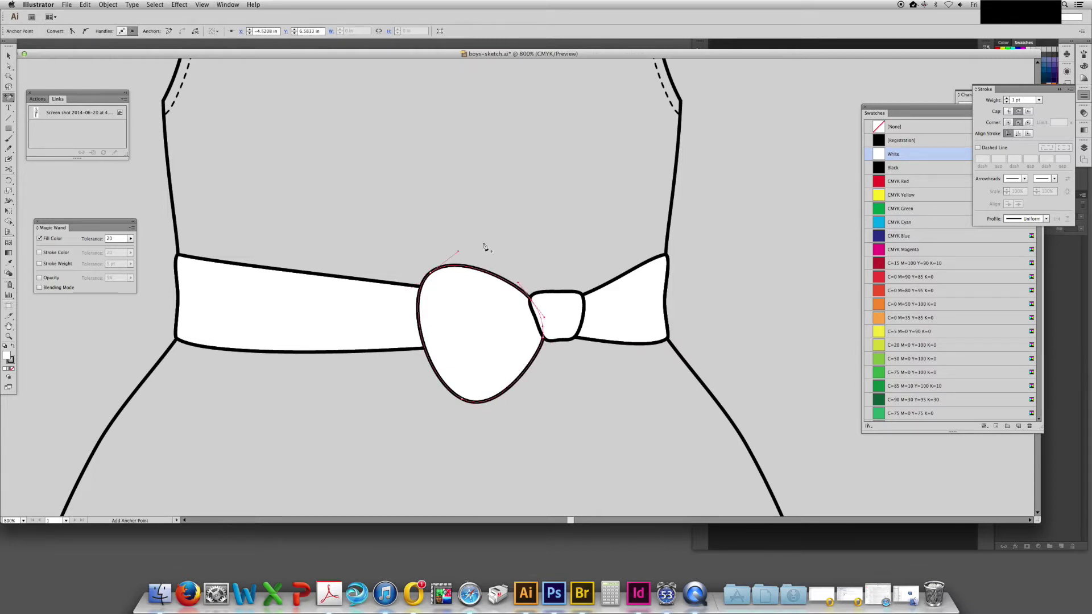
Straighten the loop's outer edge and shorten the curve handles so its two outer corners are only tightly rounded
key("a")
left_click_drag(424, 347, 445, 347)
key("shift+c")
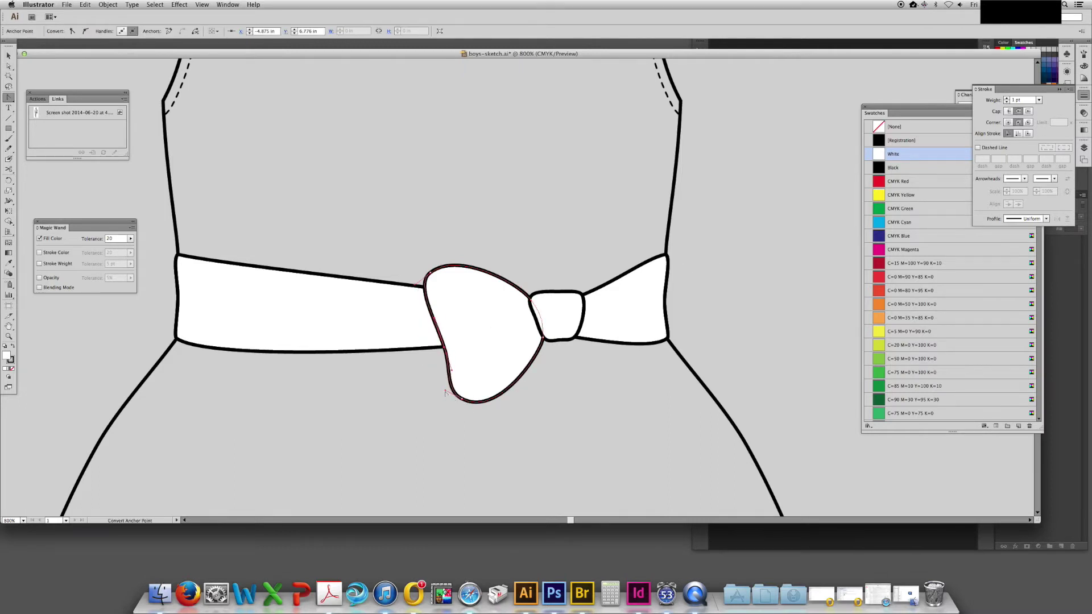
left_click_drag(445, 391, 457, 396)
key("a")
left_click_drag(425, 286, 439, 263)
key("a")
key("a")
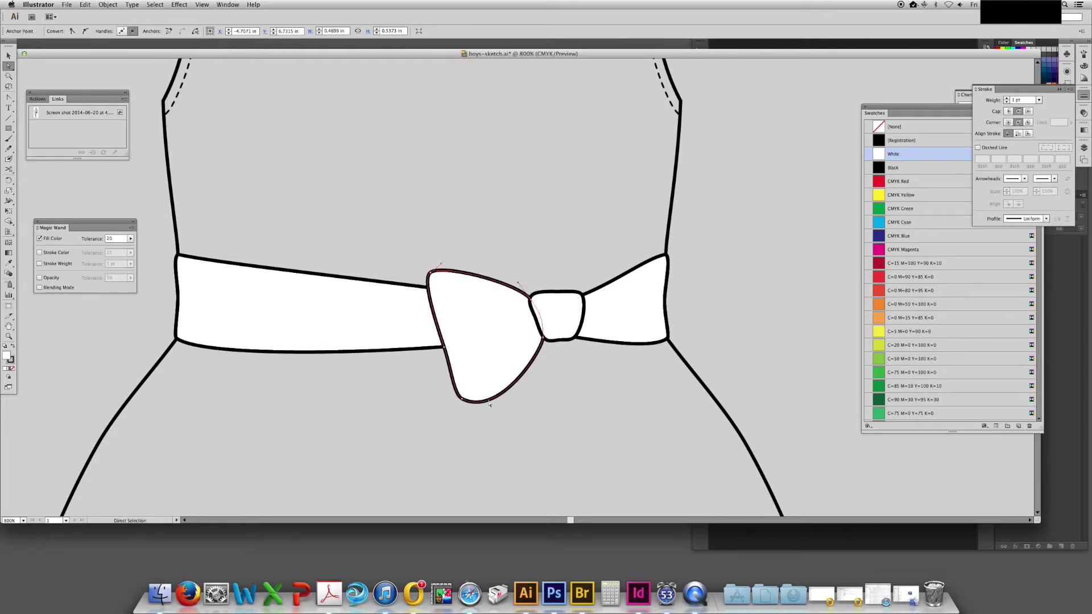
left_click_drag(499, 424, 481, 404)
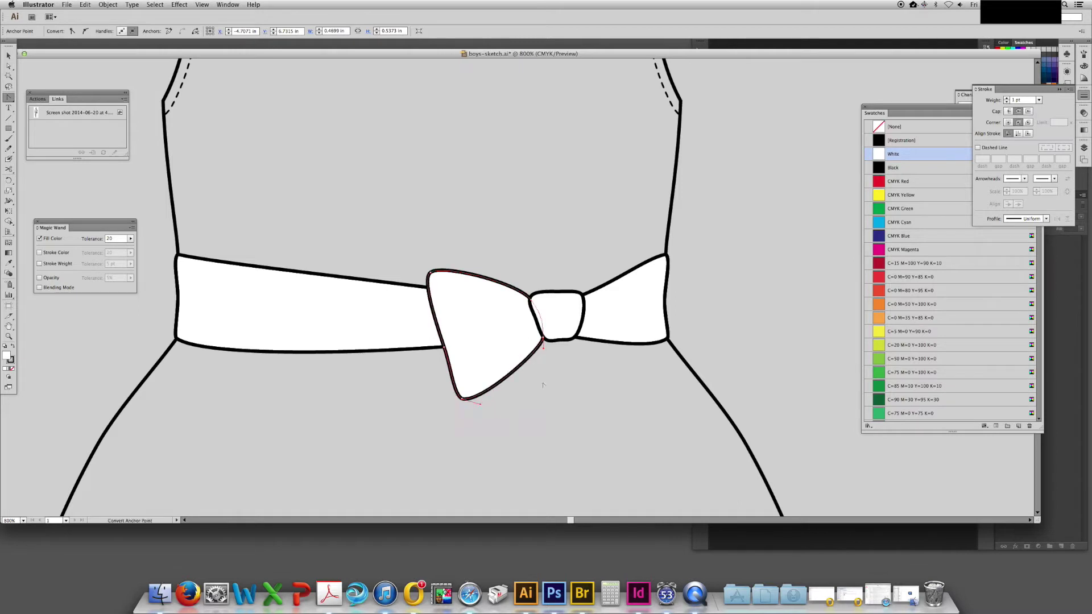
Add anchor points to the loop's upper and lower edges near the knot and pull them outward for a fuller shape
left_click_drag(565, 201, 567, 212)
left_click(521, 300)
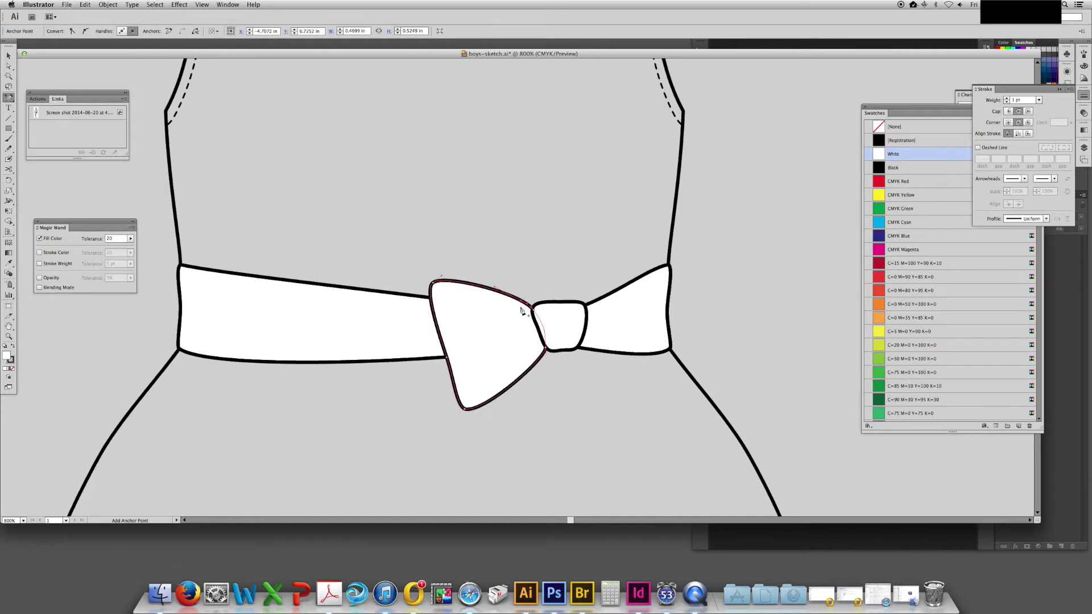
left_click(539, 359)
key("a")
left_click_drag(539, 359, 539, 368)
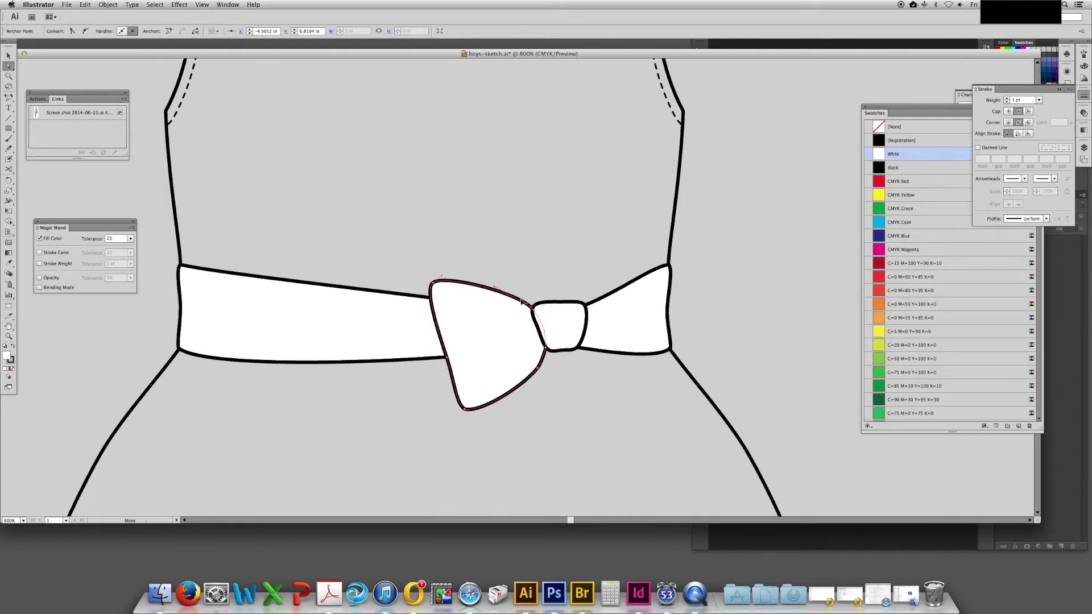
left_click_drag(521, 301, 518, 294)
left_click(736, 274)
left_click_drag(730, 254, 730, 249)
Smooth the loop's upper and lower edges near the knot into gentler curves
left_click(516, 384)
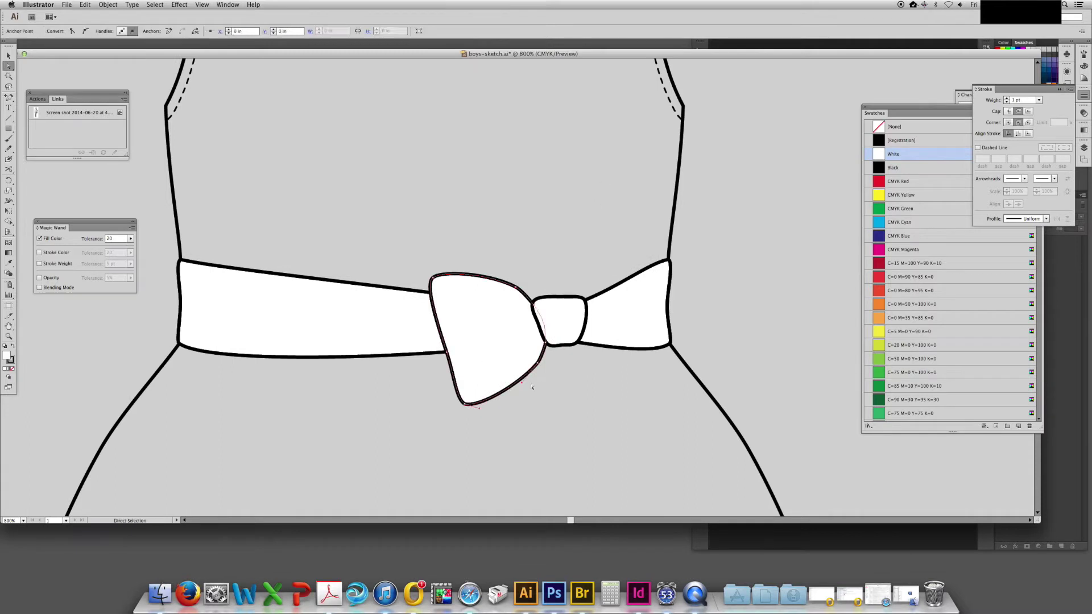
left_click(756, 299)
left_click_drag(735, 284, 734, 280)
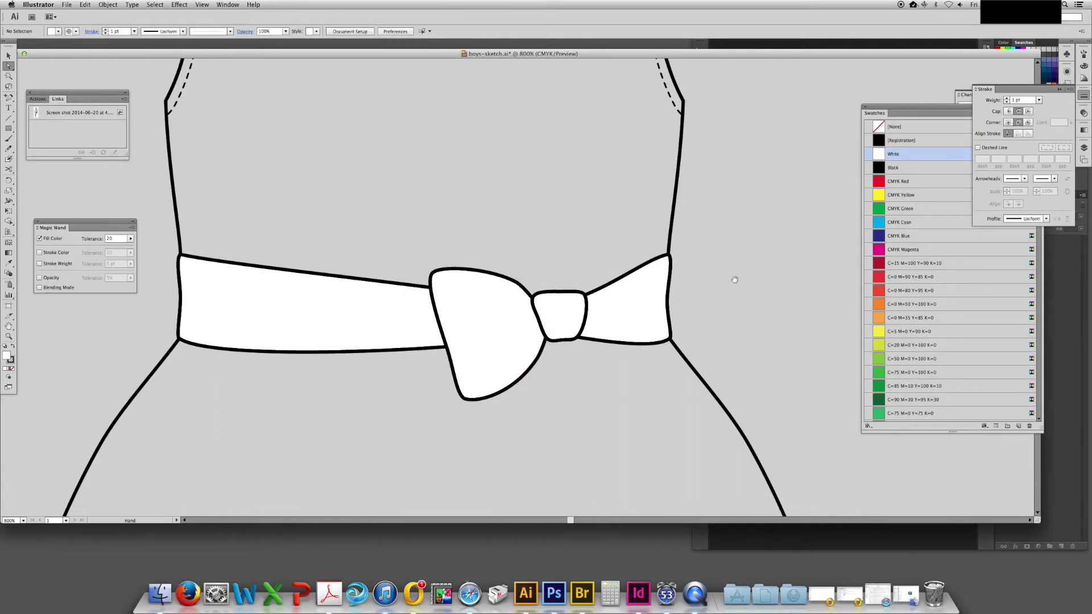
left_click(536, 364)
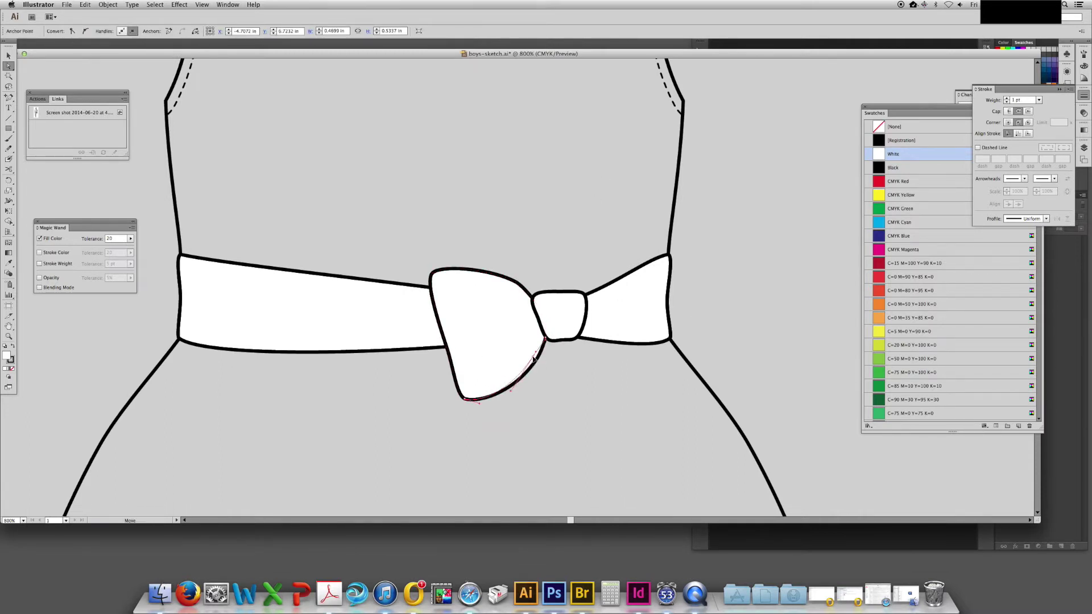
left_click(721, 308)
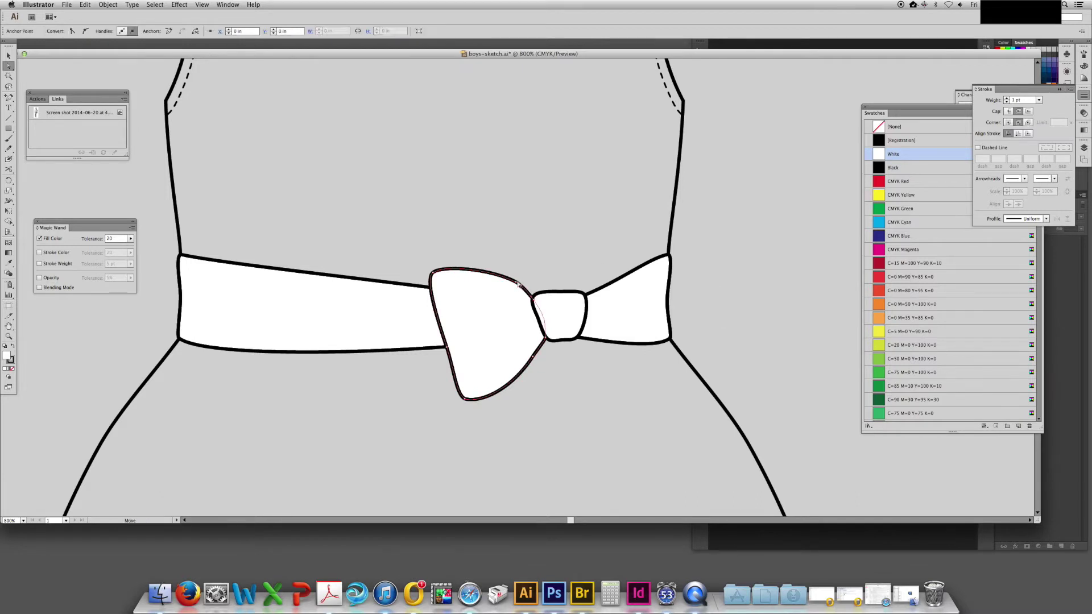
Draw an unfilled fold line from the loop's lower outer corner to the knot and curve it along the lower edge
key("p")
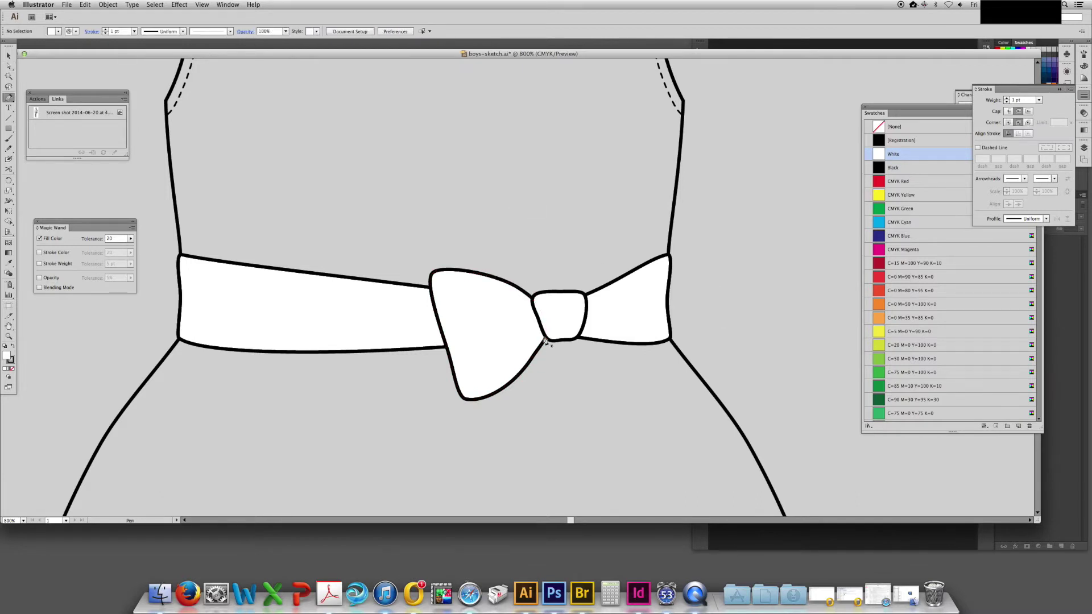
left_click(470, 396)
left_click(545, 336)
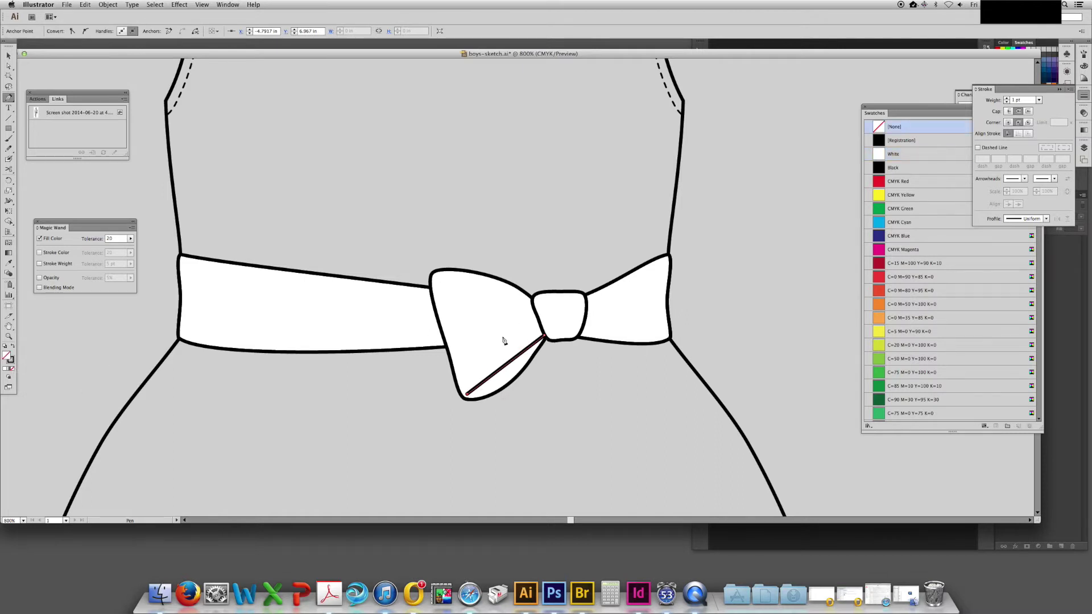
left_click(466, 396)
key("Return")
left_click_drag(467, 394, 490, 403)
left_click_drag(544, 336, 522, 371)
Extend the fold line's outer end into a small hook that turns back inside the loop's lower corner
key("a")
left_click_drag(467, 395, 473, 397)
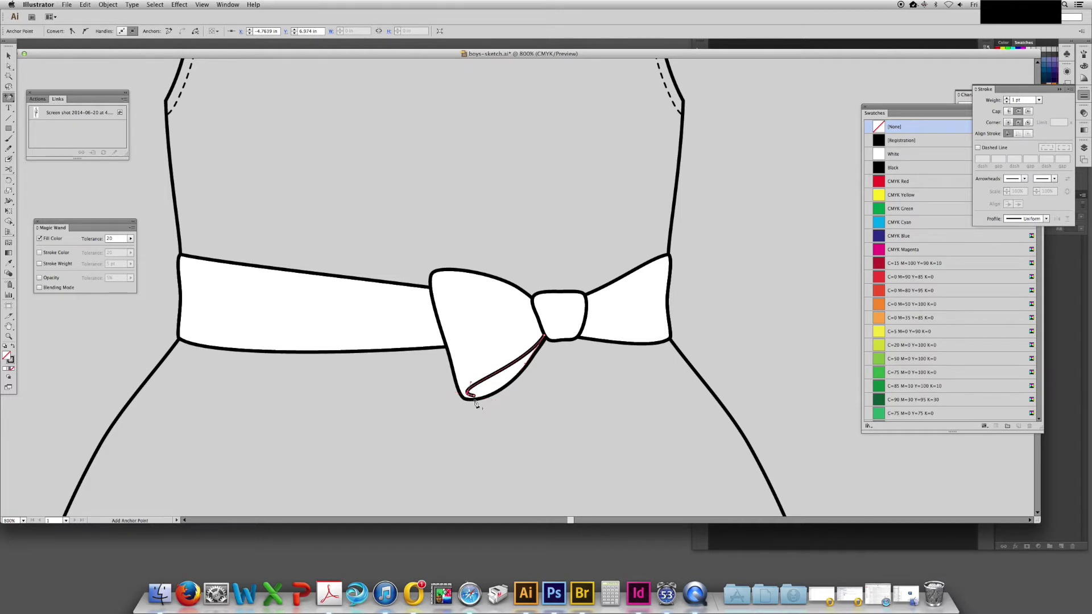
key("a")
left_click_drag(473, 396, 479, 395)
left_click_drag(466, 392, 474, 397)
left_click_drag(466, 397, 483, 393)
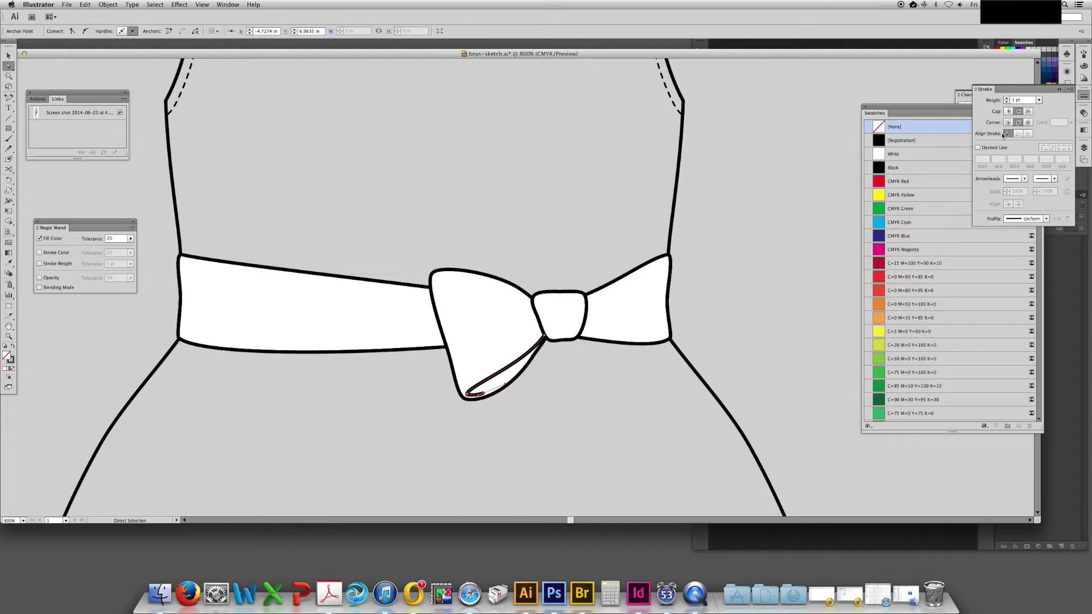
Apply the tapered brush to the fold line and align its inner end with the knot
left_click(1082, 54)
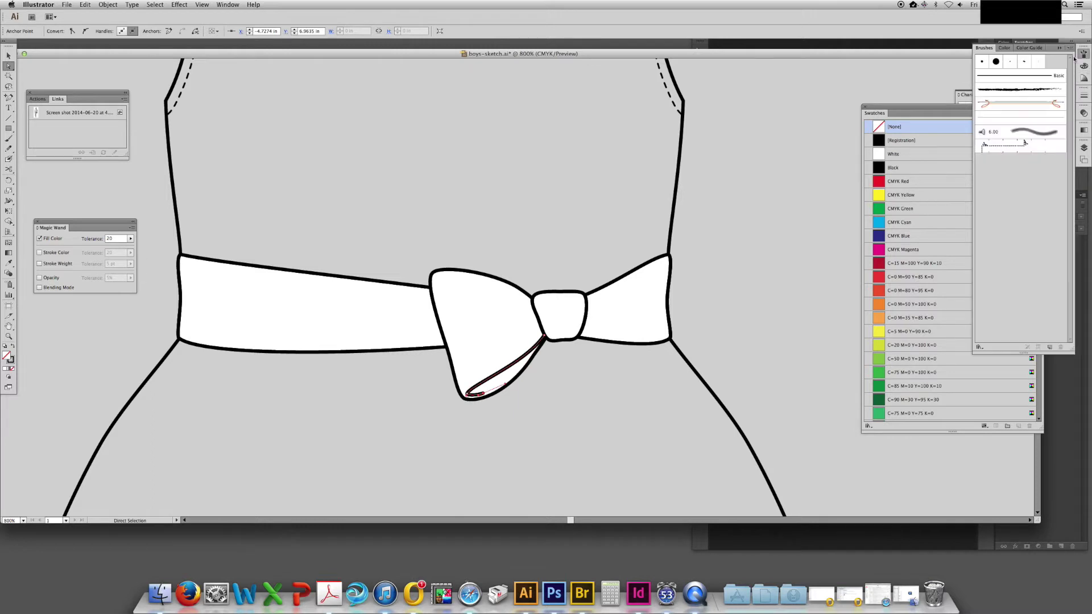
left_click(1013, 121)
left_click(546, 340)
left_click(540, 342)
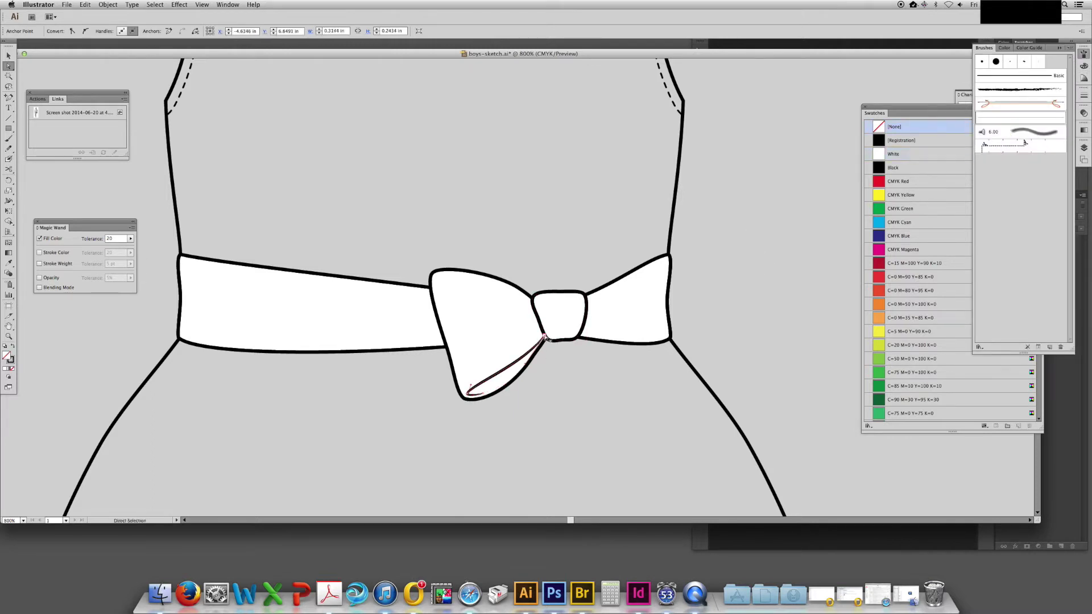
left_click(545, 338)
left_click(789, 282)
key("space")
Adjust the curve of the loop's lower edge slightly beside the fold line
left_click(526, 370)
left_click_drag(513, 383, 515, 384)
left_click(754, 307)
key("space")
left_click_drag(754, 302, 755, 307)
left_click_drag(688, 193, 685, 216)
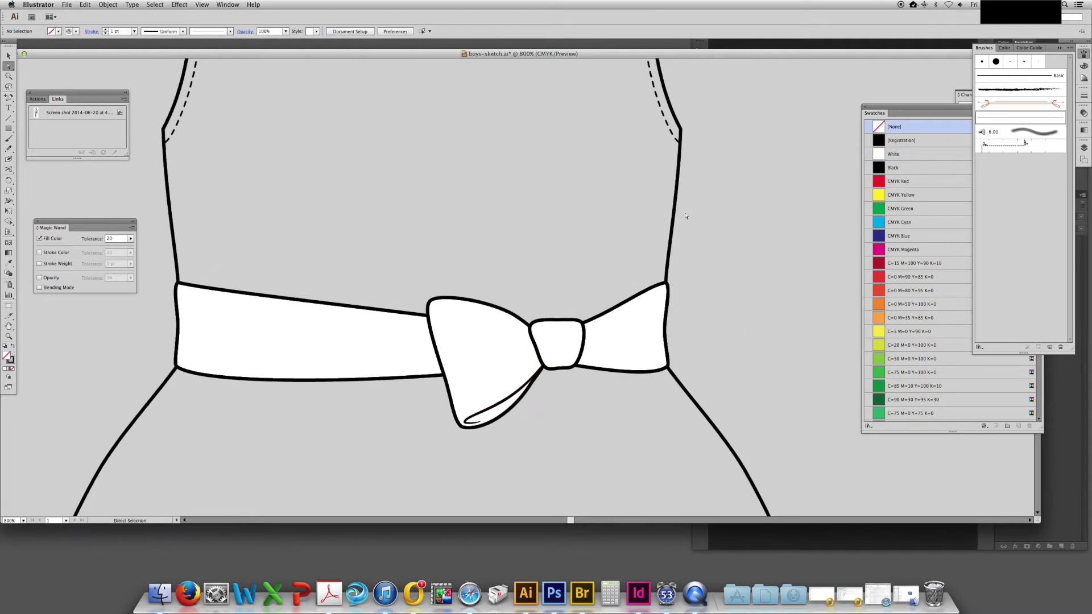
Draw a short curved crease from the knot into the upper part of the loop and apply the tapered brush
left_click(534, 343)
left_click_drag(483, 334, 464, 335)
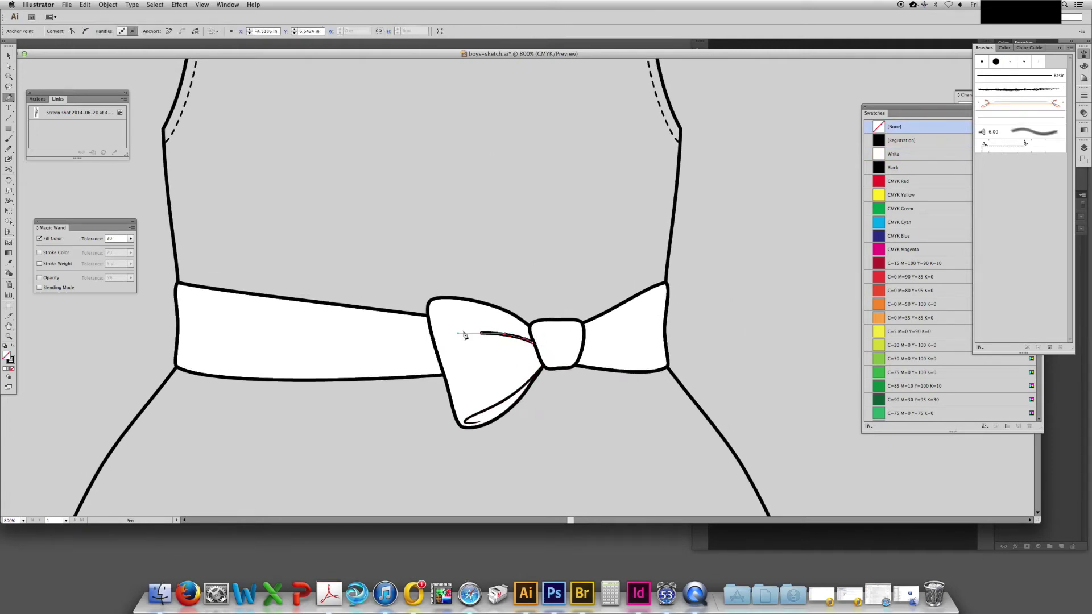
left_click(1006, 121)
key("a")
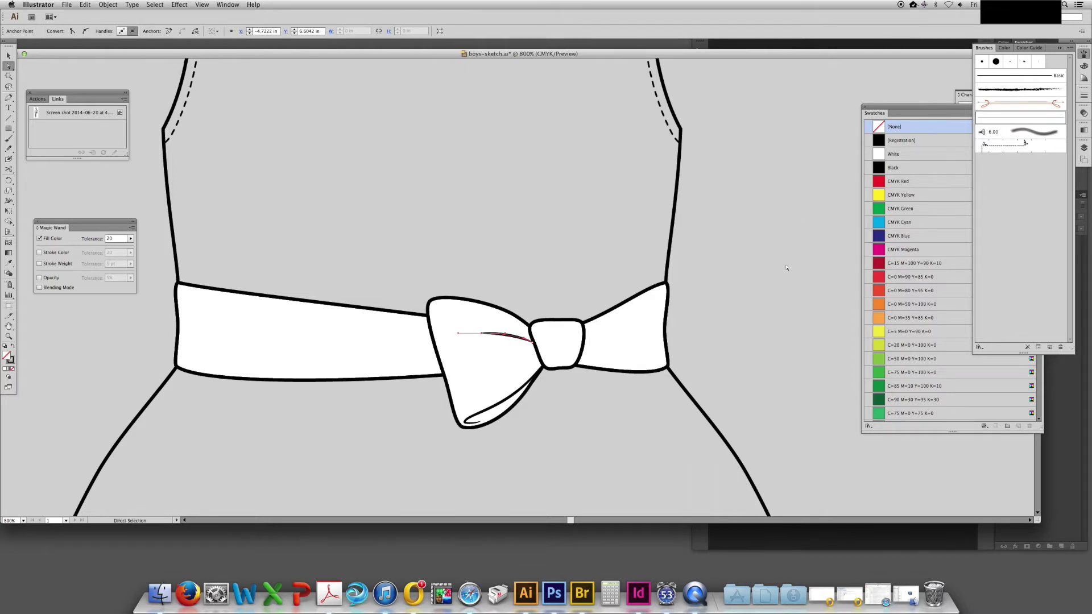
left_click(787, 269)
Draw a second curved crease from the knot slanting down into the loop and apply the tapered brush
key("p")
left_click_drag(532, 352, 529, 352)
left_click_drag(498, 364, 481, 372)
left_click(1016, 122)
key("a")
left_click(801, 268)
key("space")
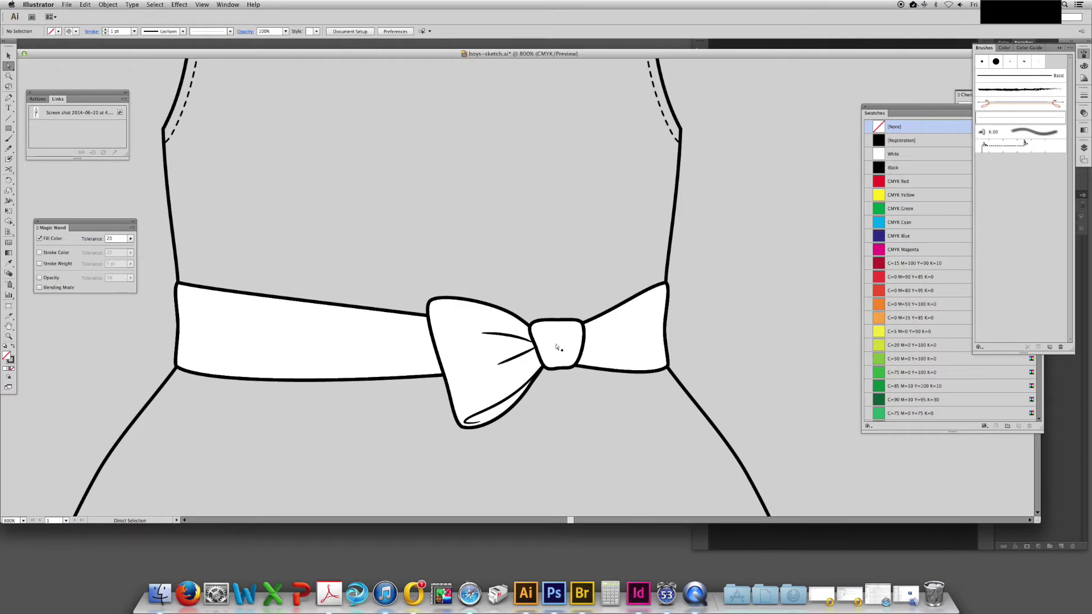
Group the bow loop with its fold line and two creases
left_click_drag(556, 346, 539, 338)
key("v")
left_click(497, 379)
left_click(511, 345, "shift")
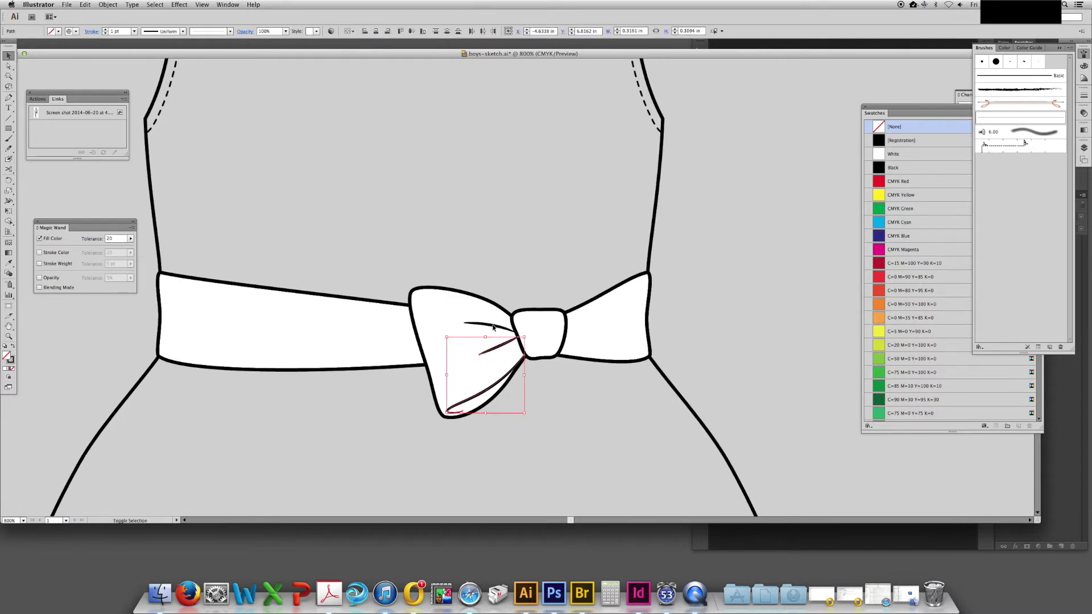
left_click(493, 326, "shift")
left_click(496, 305, "shift")
key("super+g")
left_click(694, 162)
key("space")
left_click_drag(730, 265, 730, 257)
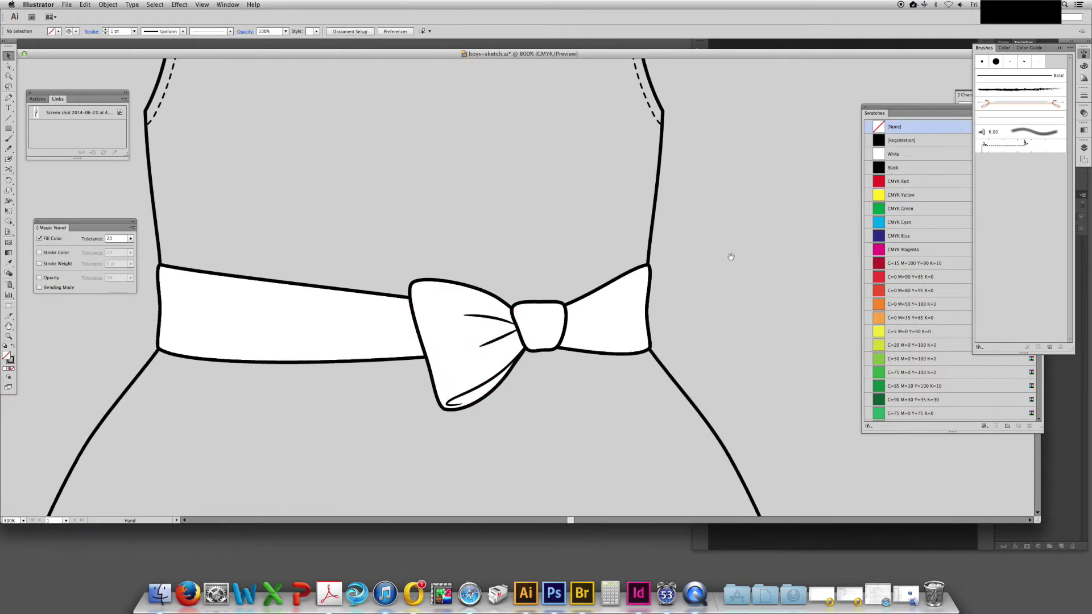
Examine the bow loop on the whole dress and check the grouped loop in isolation
left_click_drag(758, 210, 763, 205)
key("super+minus")
key("super+minus")
key("super+minus")
key("super+minus")
key("super+minus")
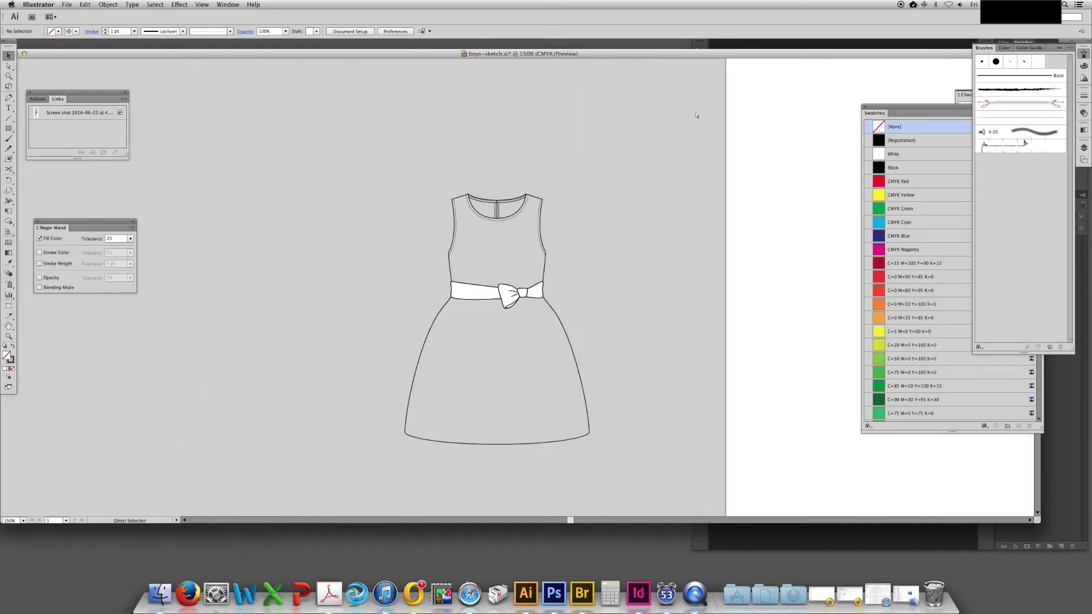
key("super+plus")
key("super+plus")
key("super+equal")
key("super+equal")
key("super+equal")
double_click(426, 274)
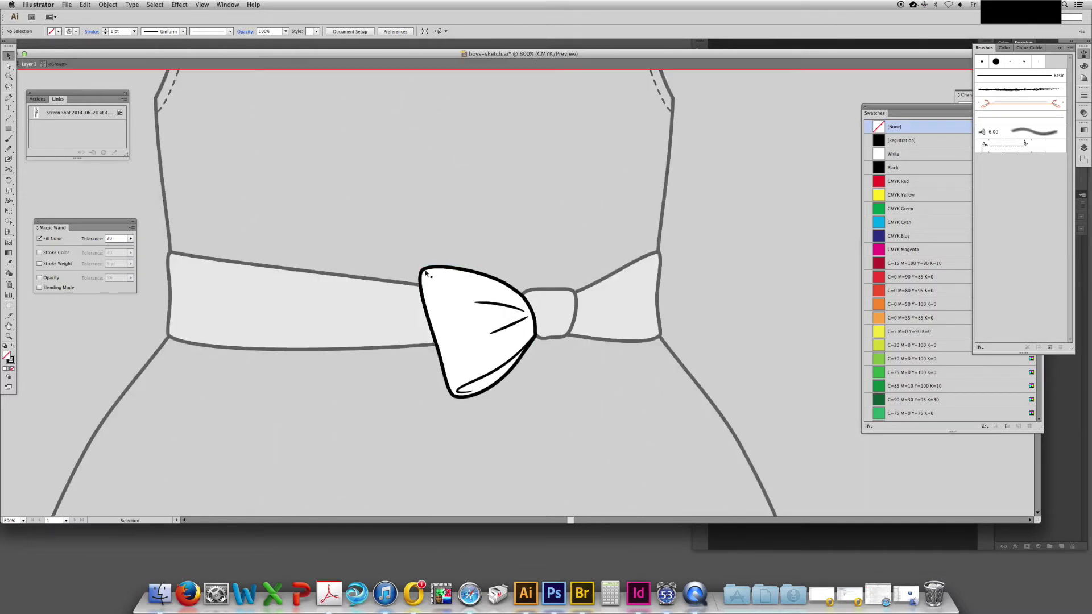
double_click(551, 408)
Make a horizontally mirrored copy of the bow loop group with the Reflect command
left_click(500, 307)
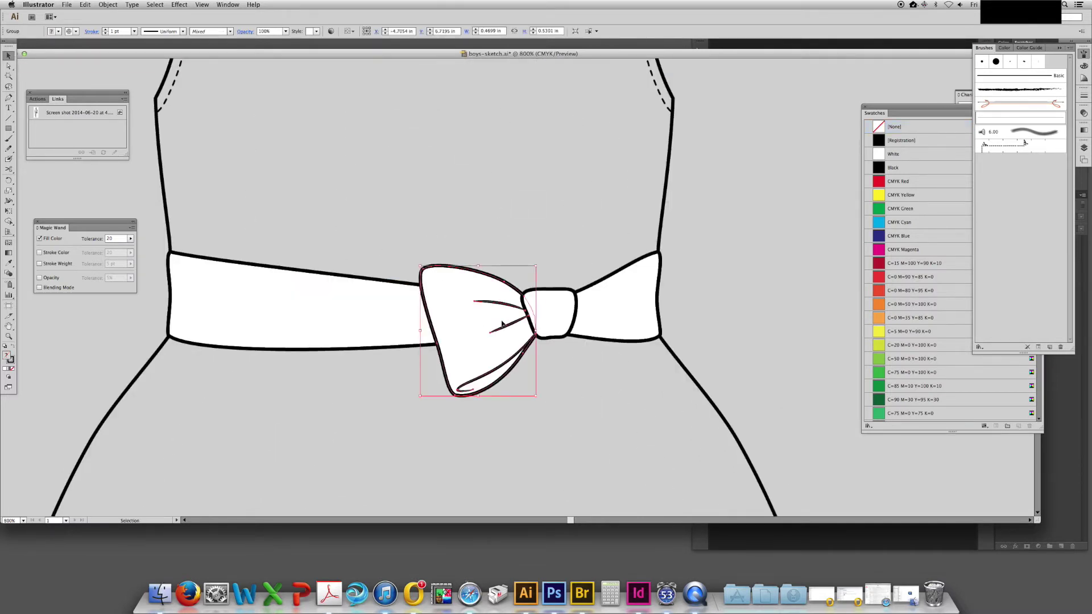
right_click(499, 316)
mouse_move(525, 385)
left_click(602, 423)
left_click(650, 330)
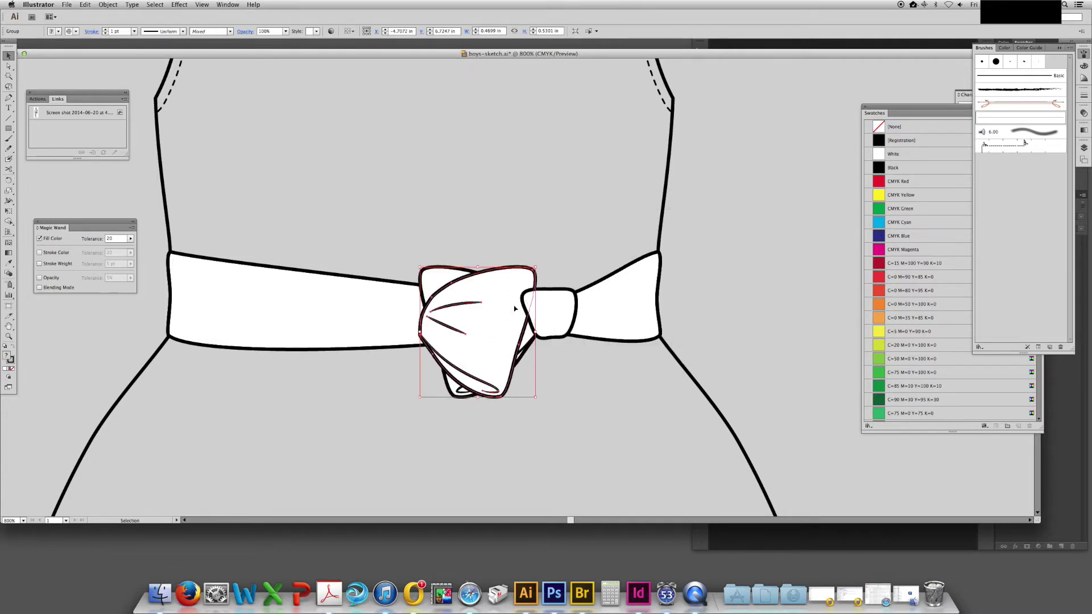
Move the mirrored loop to the knot's right side and rotate it counterclockwise so its outer end tilts upward
left_click_drag(520, 291, 650, 236)
key("r")
key("v")
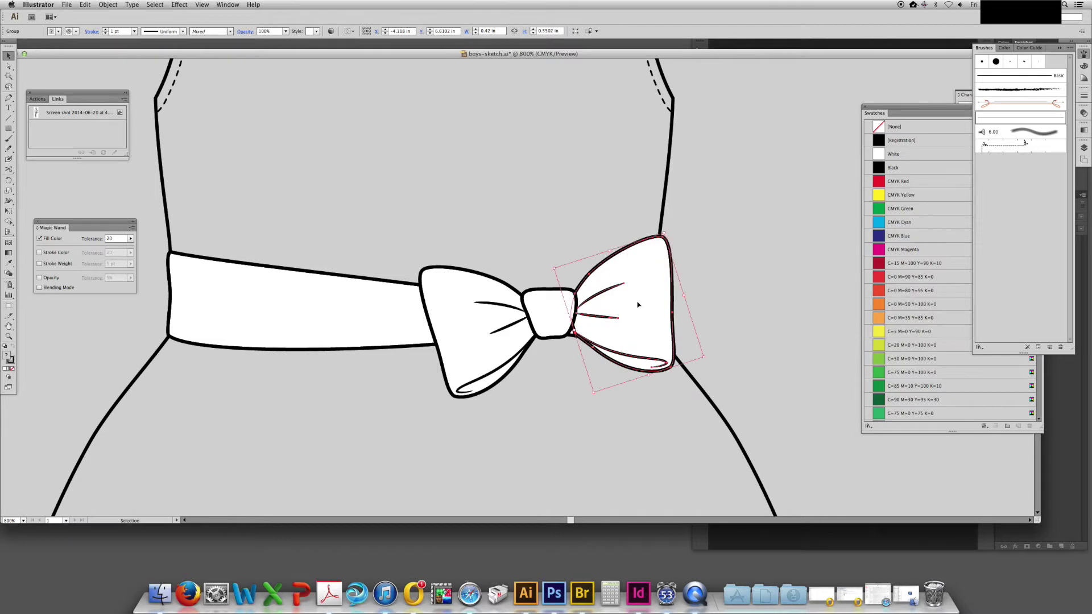
Shift the mirrored bow loop slightly closer to the knot so its inner edge tucks behind it
left_click_drag(653, 294, 646, 294)
key("a")
left_click(589, 248)
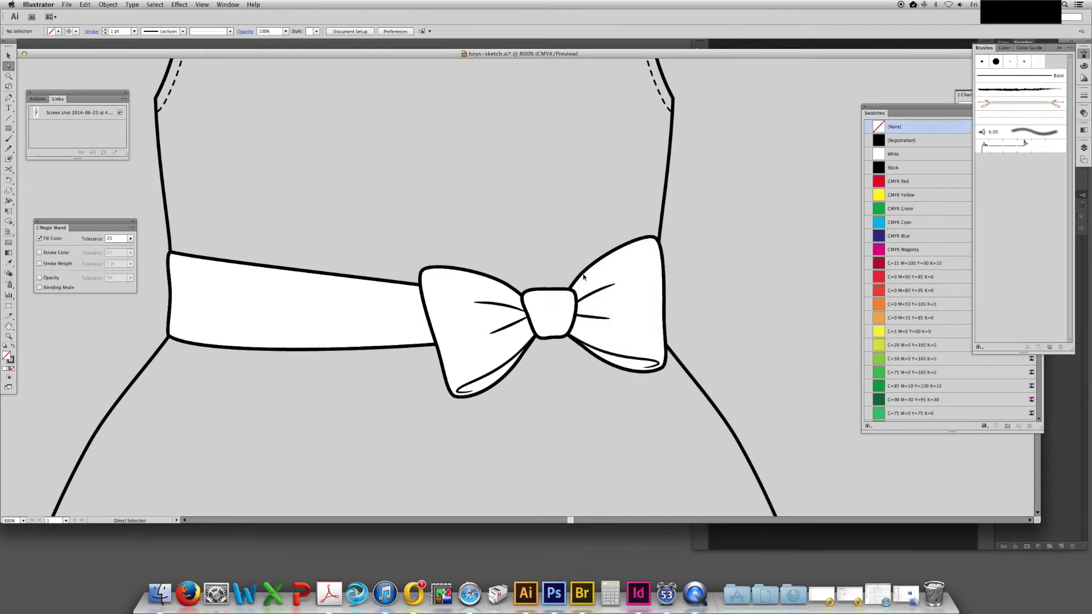
left_click(597, 274)
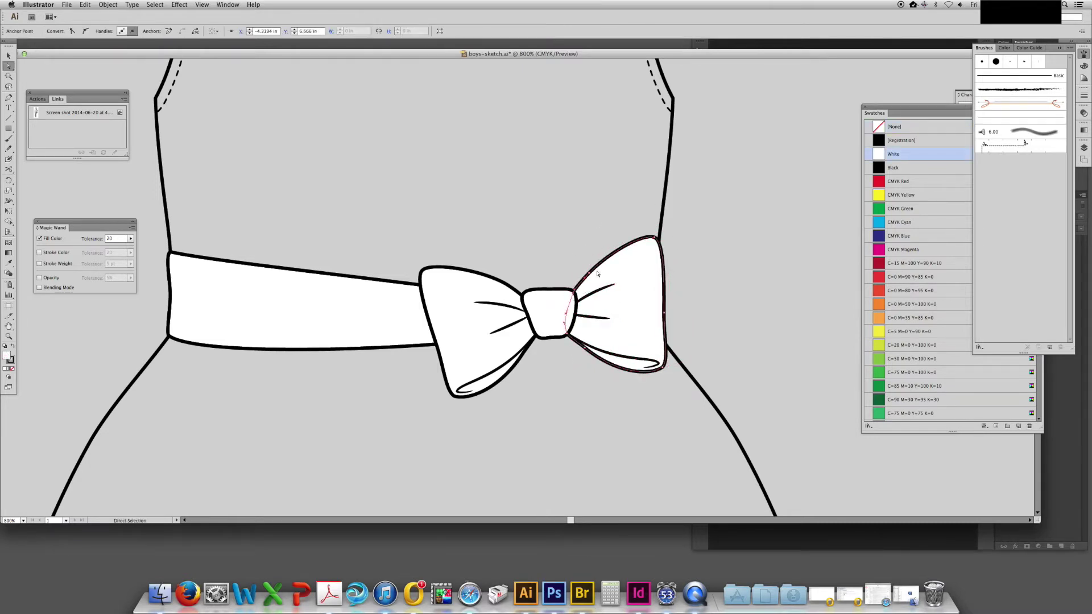
key("v")
left_click(739, 256)
Draw a curved crease rising from the knot's lower edge on its left side, using the tapered brush
left_click_drag(676, 193, 681, 172)
key("super+equal")
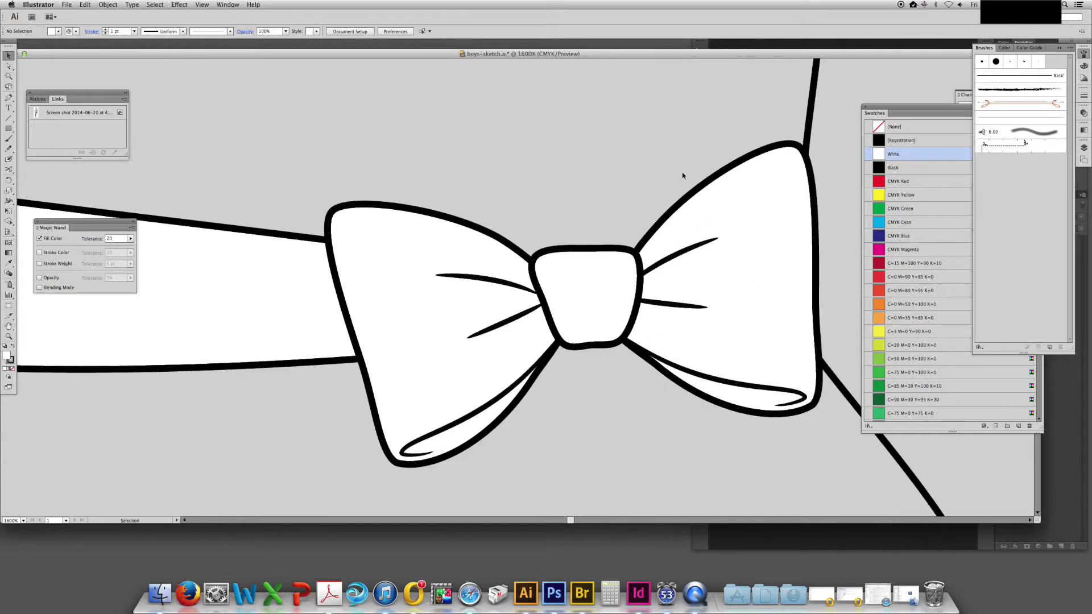
key("p")
left_click_drag(599, 258, 574, 237)
left_click_drag(563, 331, 557, 321)
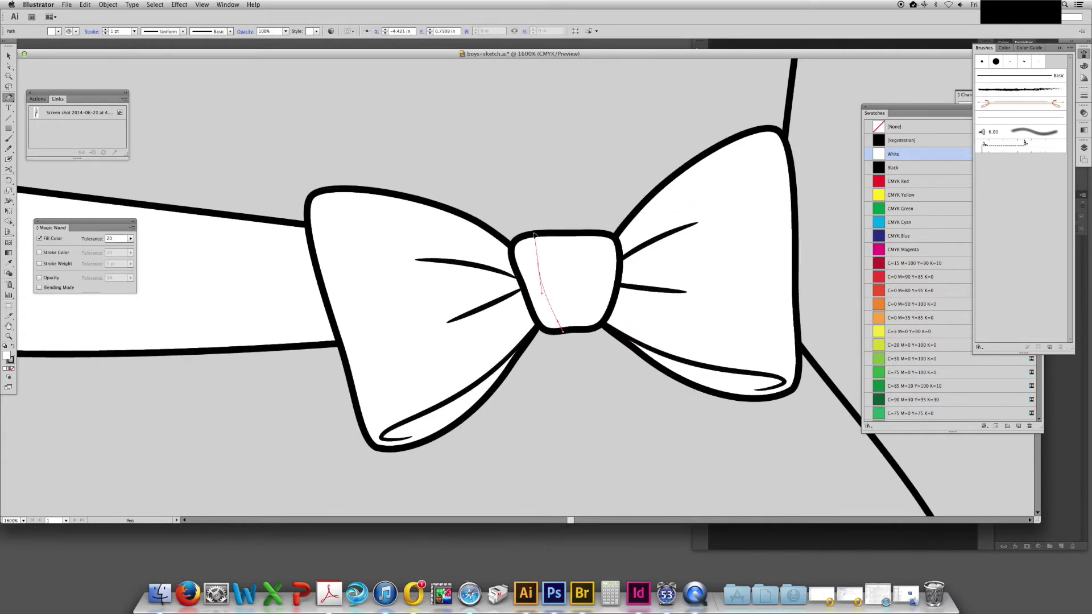
left_click_drag(538, 263, 537, 228)
left_click(990, 118)
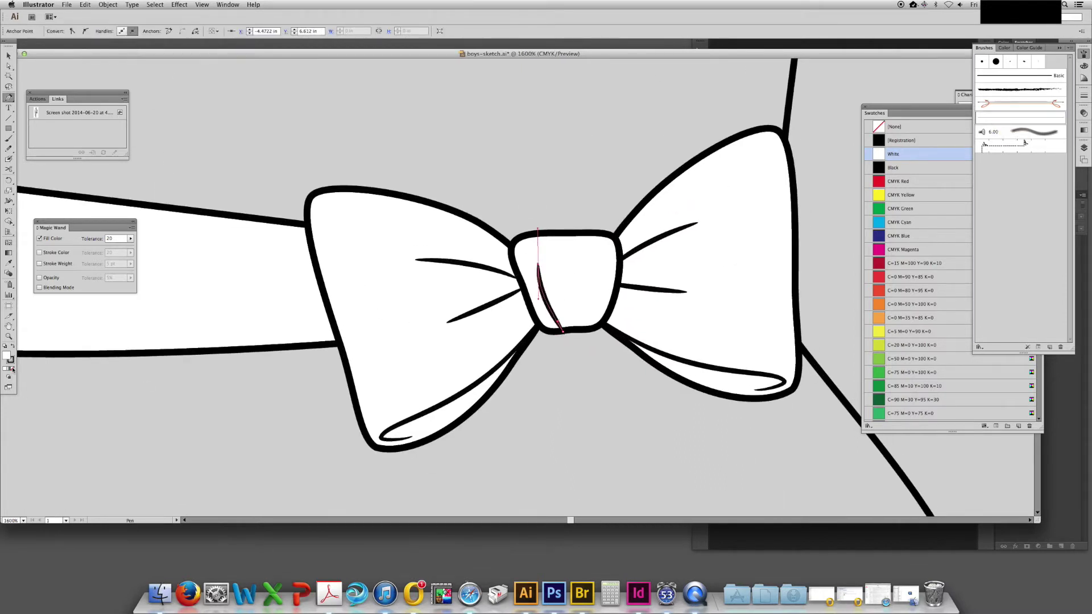
key("v")
left_click(831, 156)
scroll(832, 156, "right", 1)
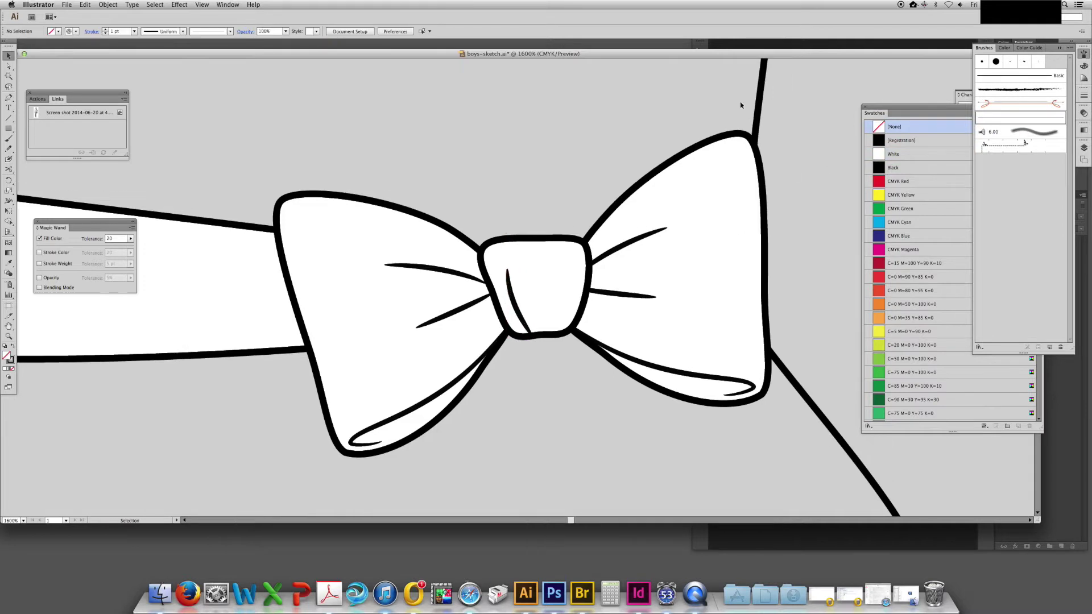
Draw a second, shorter tapered crease on the right side of the knot
left_click(549, 334)
left_click_drag(563, 298, 566, 286)
left_click(998, 118)
key("a")
left_click(811, 122)
Add anchor points to the knot's lower edge at the creases and shift them to shape a gathered edge
key("super+equal")
left_click(497, 325)
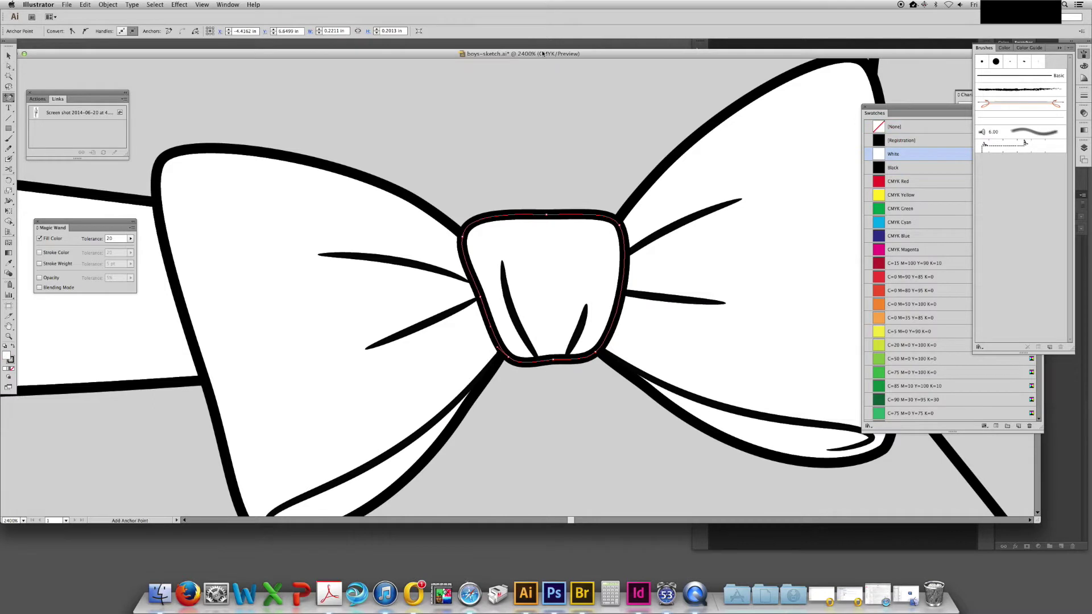
left_click(537, 362)
key("a")
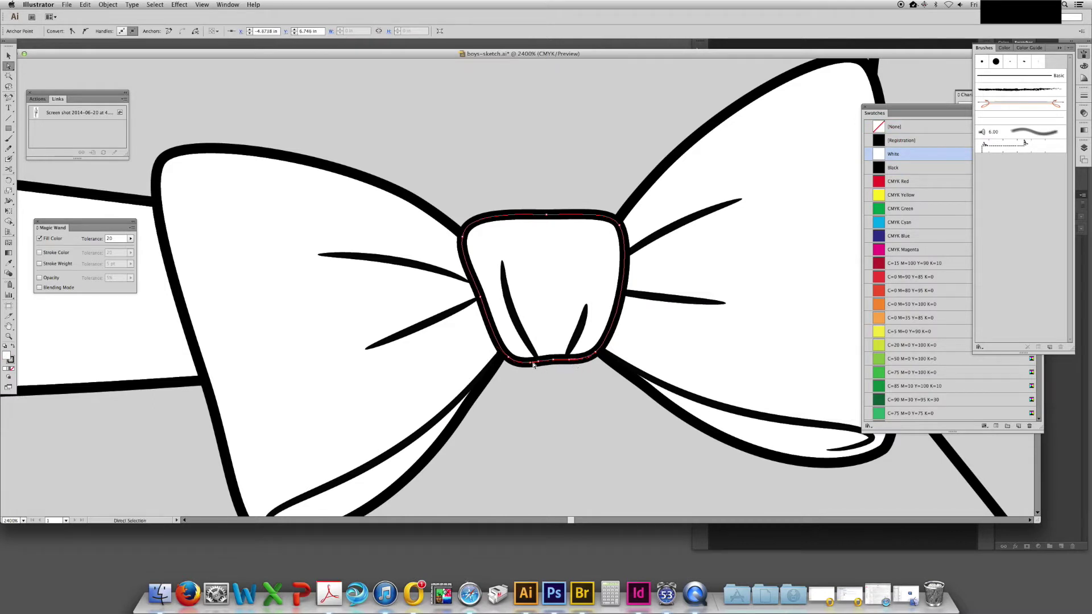
left_click(535, 362)
left_click_drag(588, 357, 583, 354)
left_click_drag(585, 359, 347, 419)
Examine the finished knot and bow on the whole dress and then up close
left_click(704, 221)
key("super+minus")
key("super+minus")
key("super+minus")
key("super+minus")
key("super+minus")
key("super+minus")
key("super+minus")
key("super+minus")
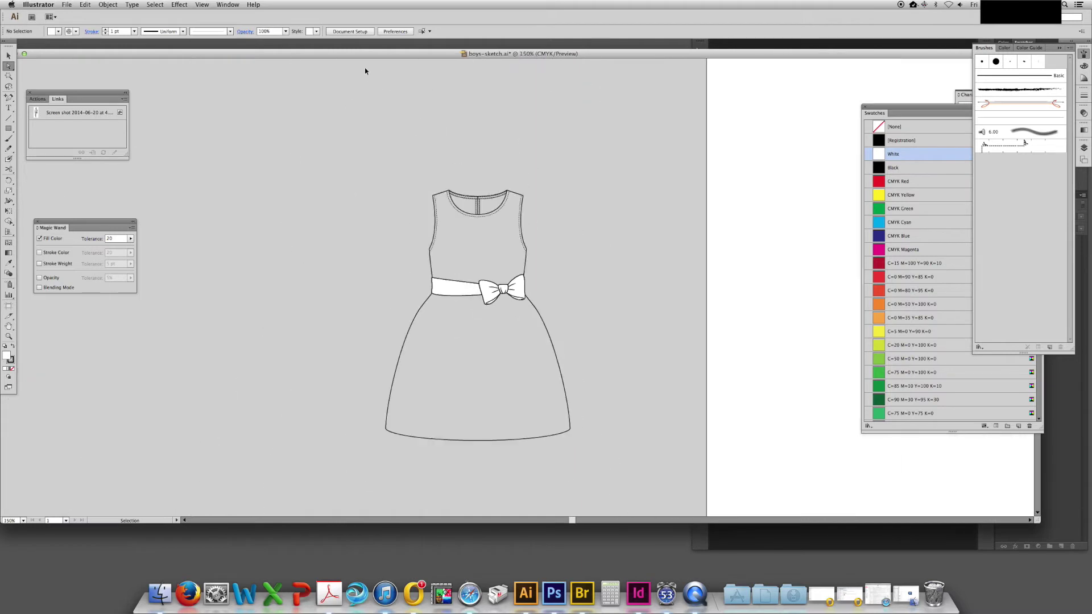
key("super+equal")
key("super+equal")
key("super+equal")
key("super+equal")
key("super+equal")
key("space")
left_click_drag(434, 226, 525, 220)
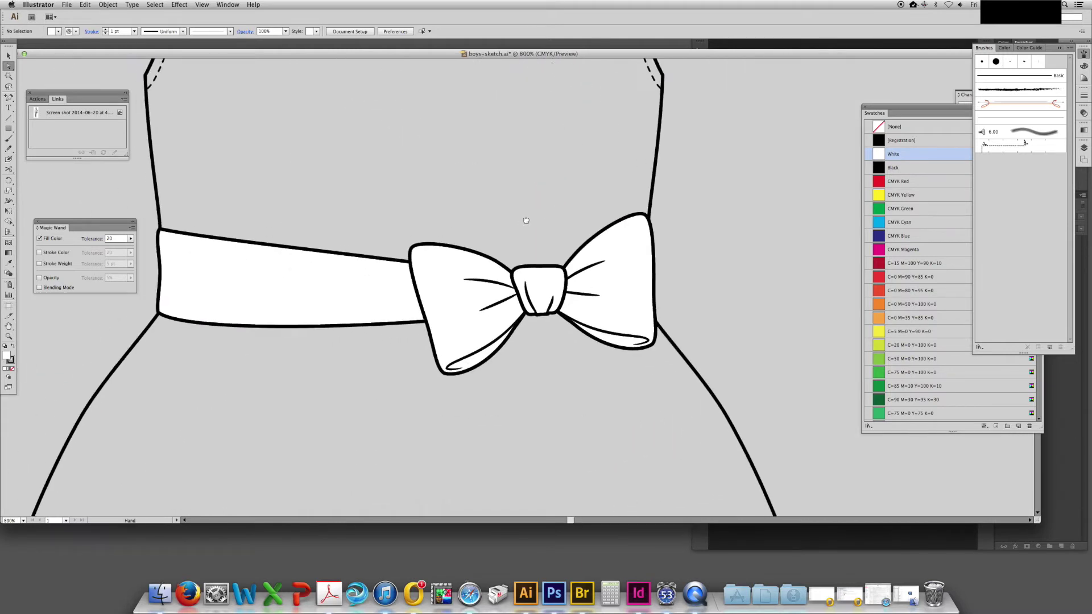
Set the stroke weight of all crease lines on the bow loops and knot to 0.5 pt
left_click(527, 299)
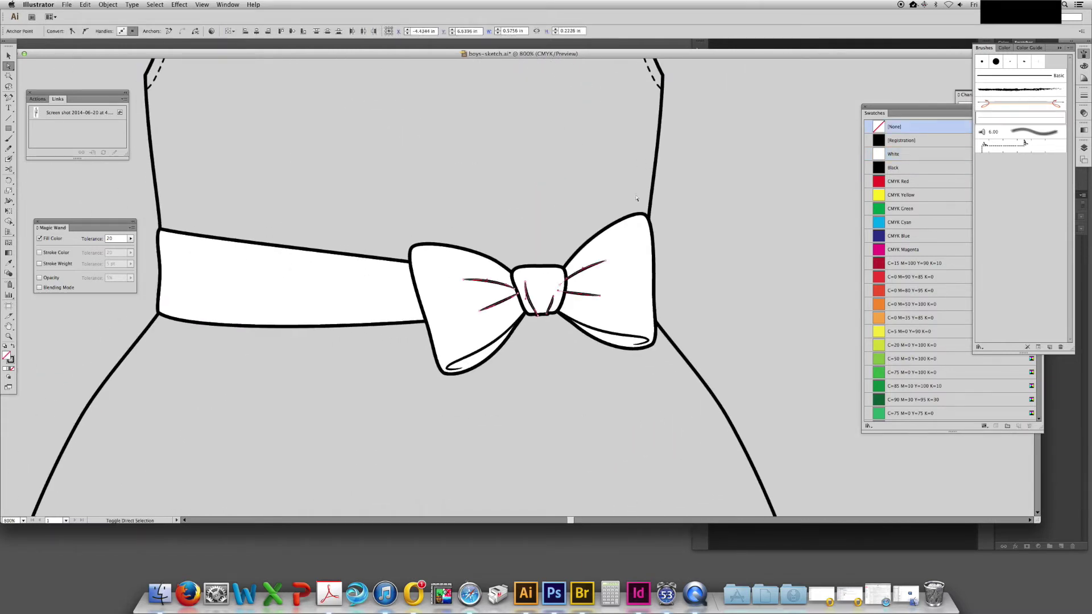
left_click(1084, 96)
left_click(1038, 100)
left_click(1050, 118)
left_click(768, 317)
Lower the upper outer corners of both bow loops slightly to soften their outlines
key("space")
left_click_drag(755, 220, 763, 235)
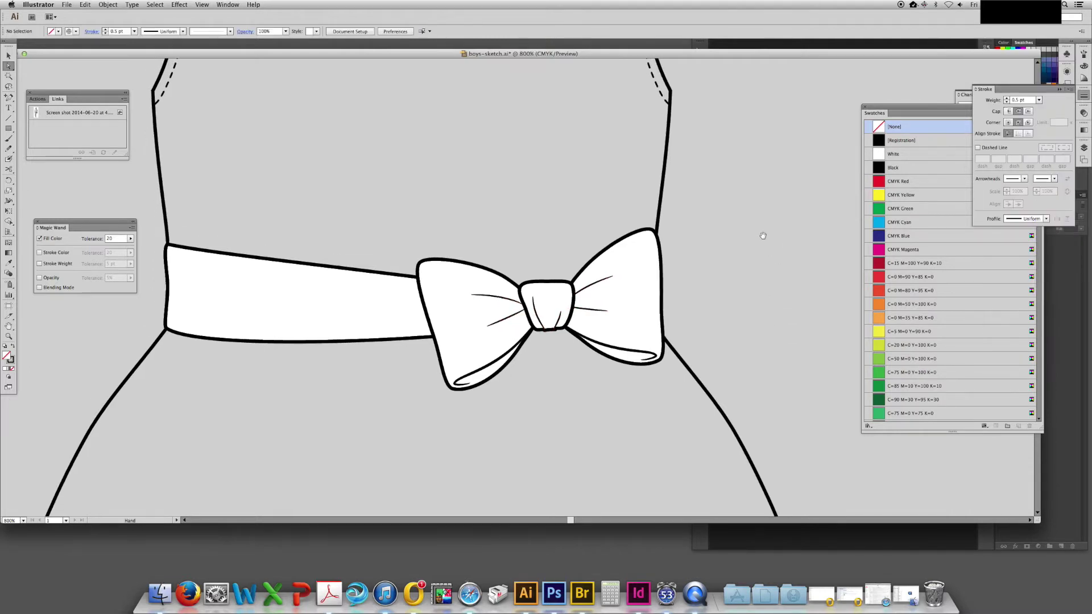
left_click_drag(733, 147, 733, 154)
left_click(420, 278)
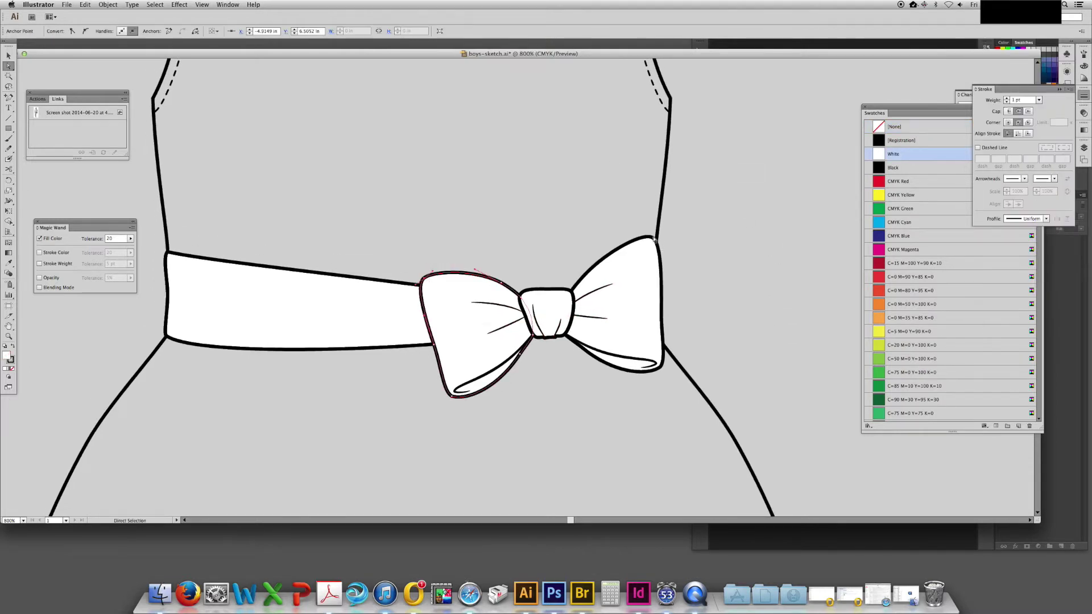
left_click(650, 249)
key("v")
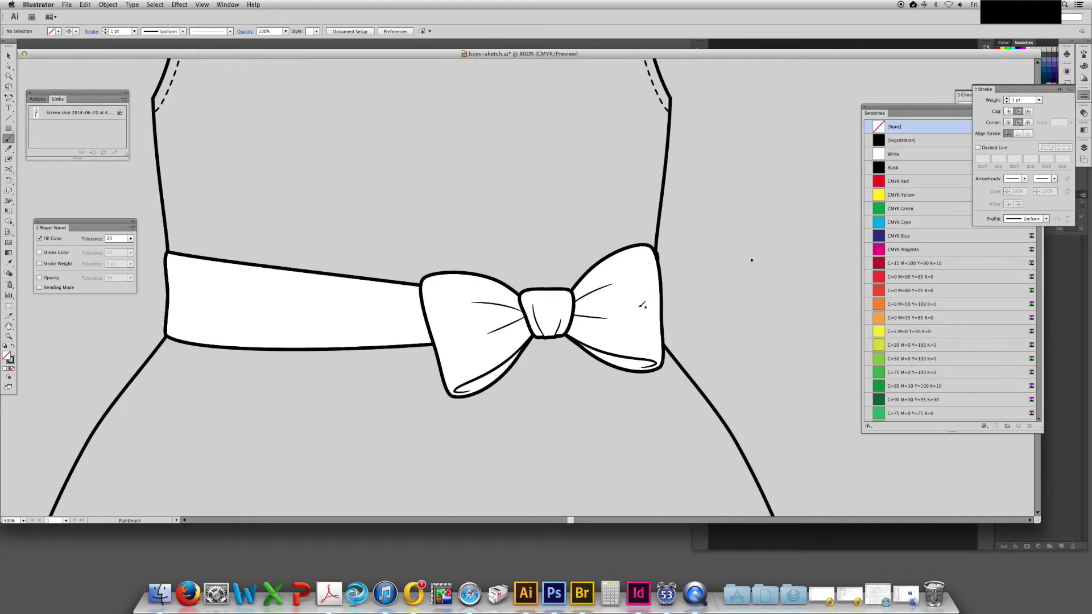
Group the two bow loops and the knot with their creases into one bow
left_click(641, 315)
left_click(553, 323, "shift")
left_click(502, 337, "shift")
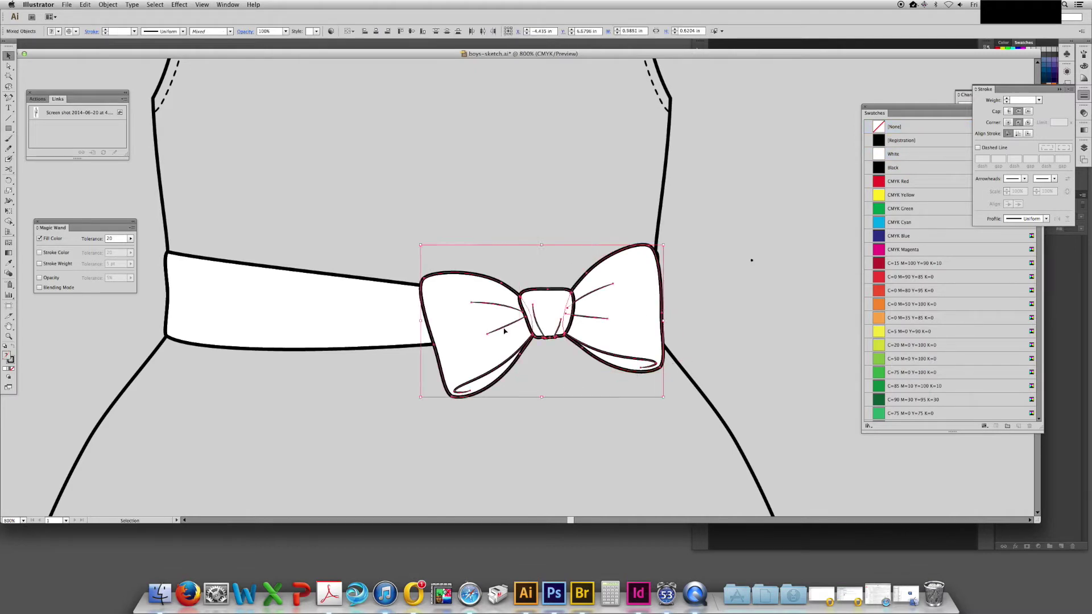
left_click(734, 250)
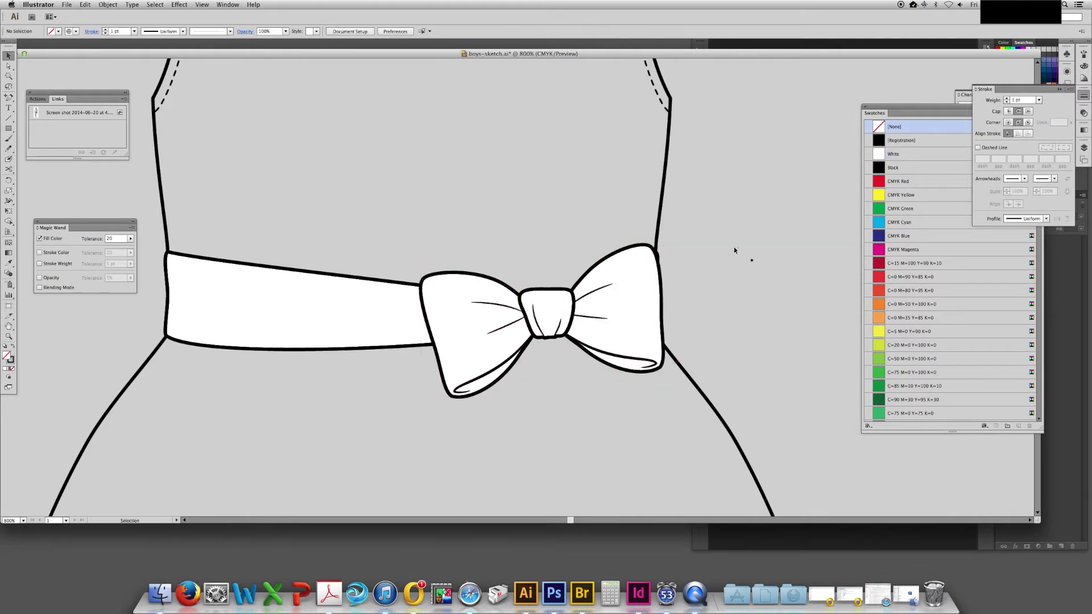
Scale the bow group up proportionally to about 1.2 in wide
left_click(505, 330)
left_click_drag(665, 244, 718, 181)
key("super+minus")
key("super+minus")
key("super+minus")
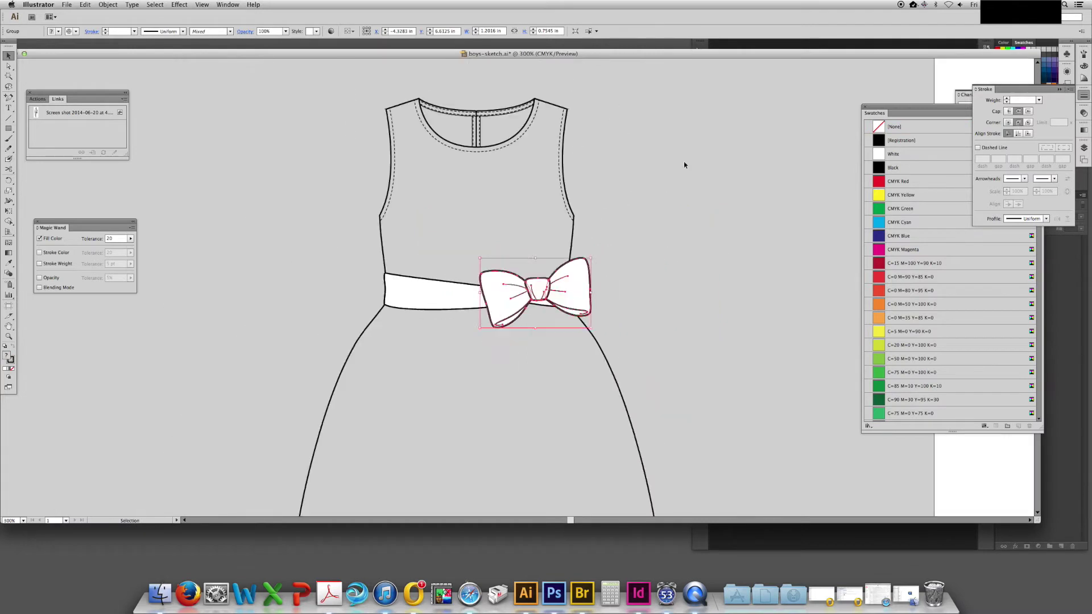
left_click(602, 292)
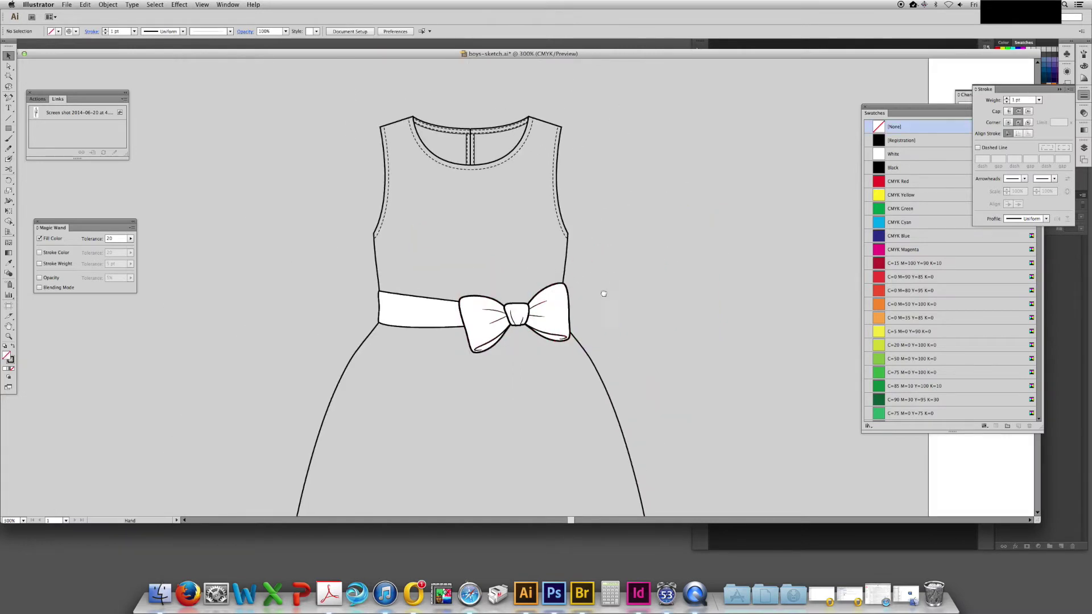
scroll(550, 246, "down", 3)
scroll(614, 227, "up", 3)
Rotate the bow counterclockwise so its right loop tilts upward, and reposition it slightly on the sash
left_click(589, 262)
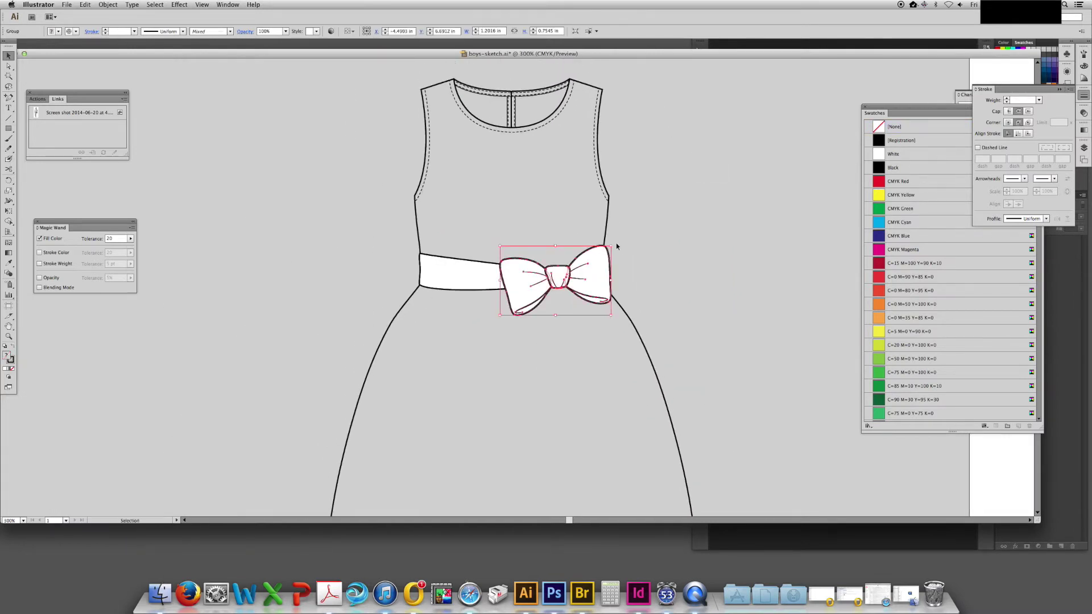
left_click_drag(614, 243, 601, 226)
left_click_drag(589, 263, 592, 260)
left_click(694, 223)
left_click_drag(656, 230, 680, 211)
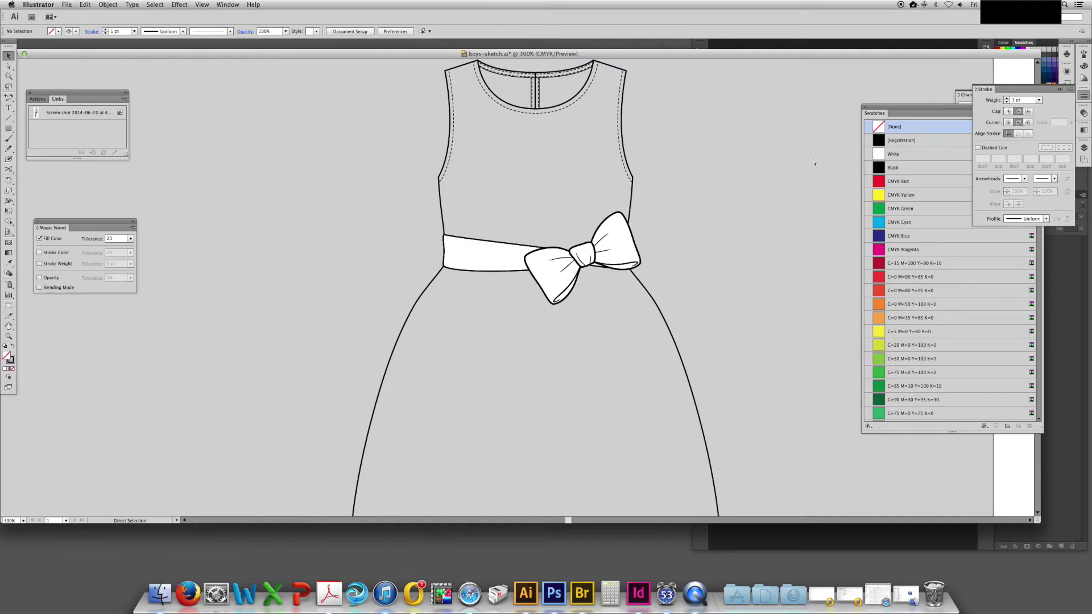
Raise the sash's two upper corner points together to make the sash taller at both side seams
key("super+equal")
key("super+equal")
key("super+equal")
key("a")
left_click(816, 234)
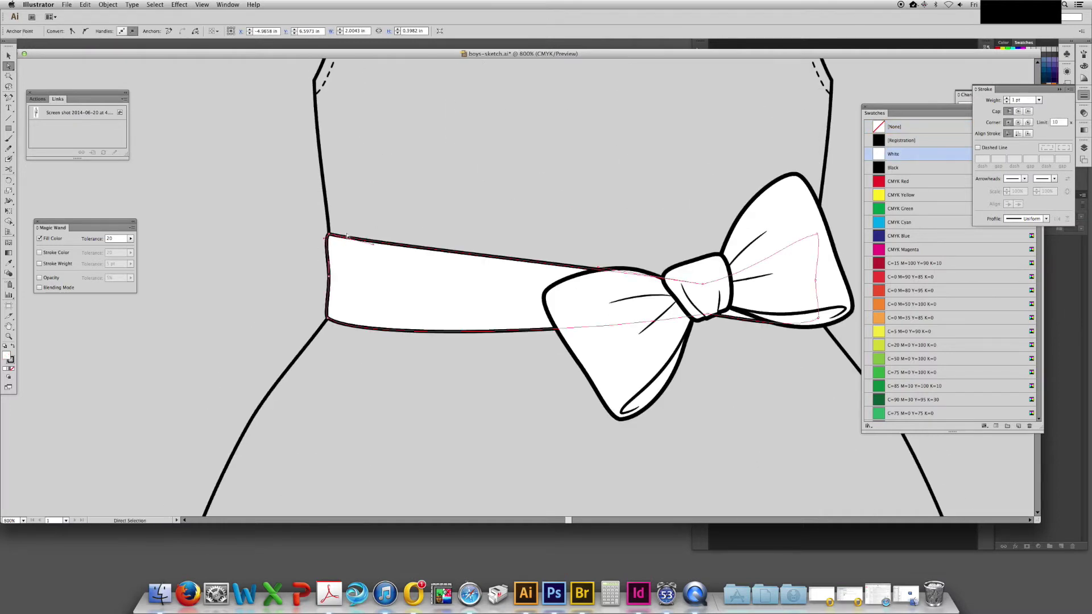
left_click(817, 235, "shift")
key("Up")
key("Up")
key("Up")
key("Up")
key("Up")
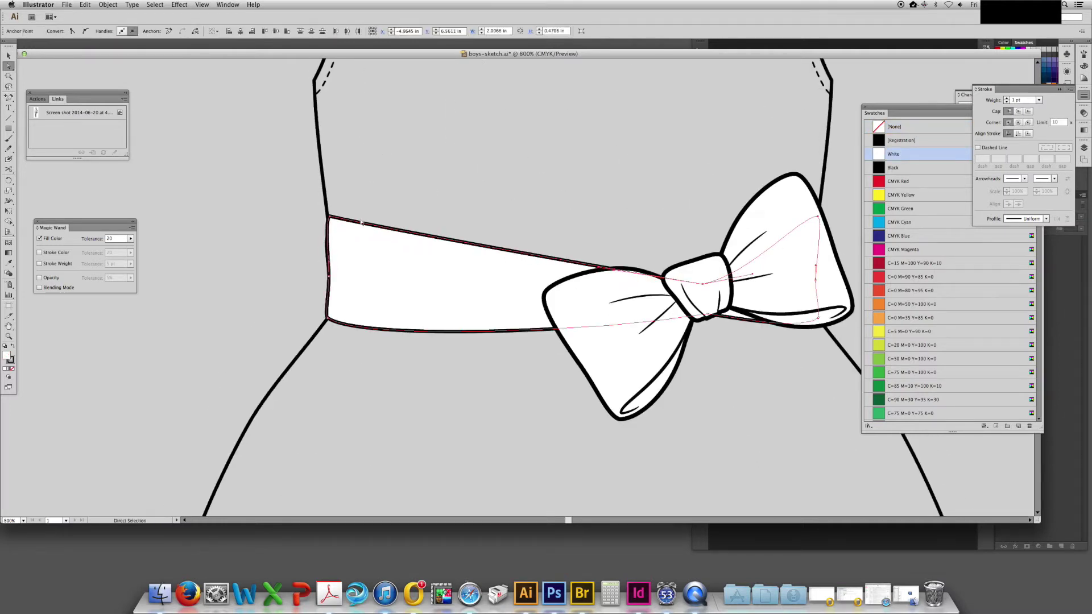
Nudge the middle anchor points on both side edges of the sash upward
left_click(329, 278)
left_click(816, 279, "shift")
key("Up")
left_click(264, 229)
Raise the dress outline's waist anchor points on both sides to match the heightened sash
left_click(328, 237)
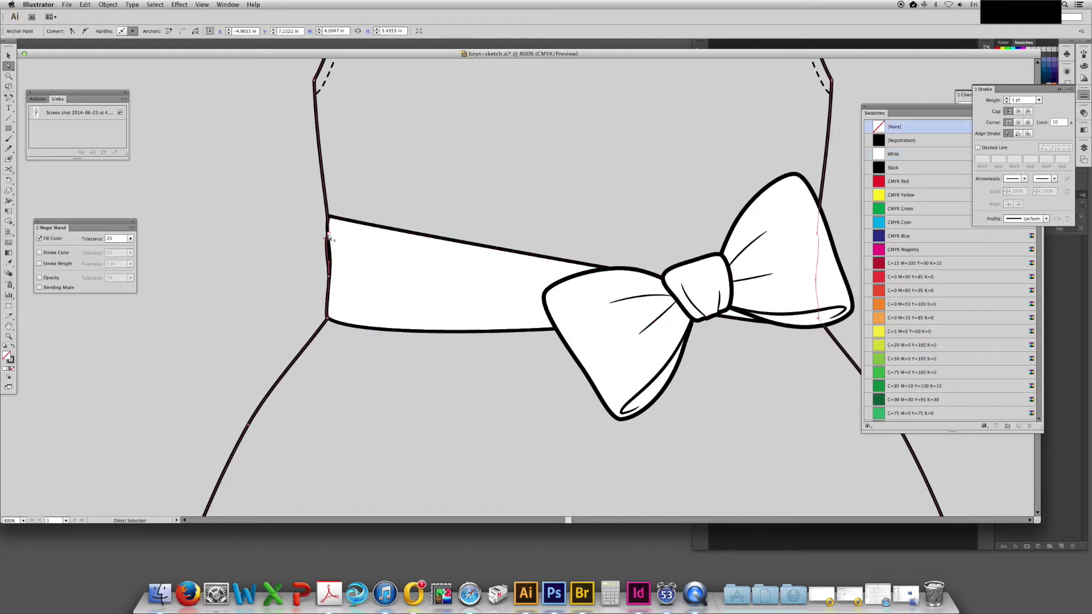
left_click(329, 235)
left_click(817, 233, "shift")
key("Up")
key("Up")
key("Up")
key("Up")
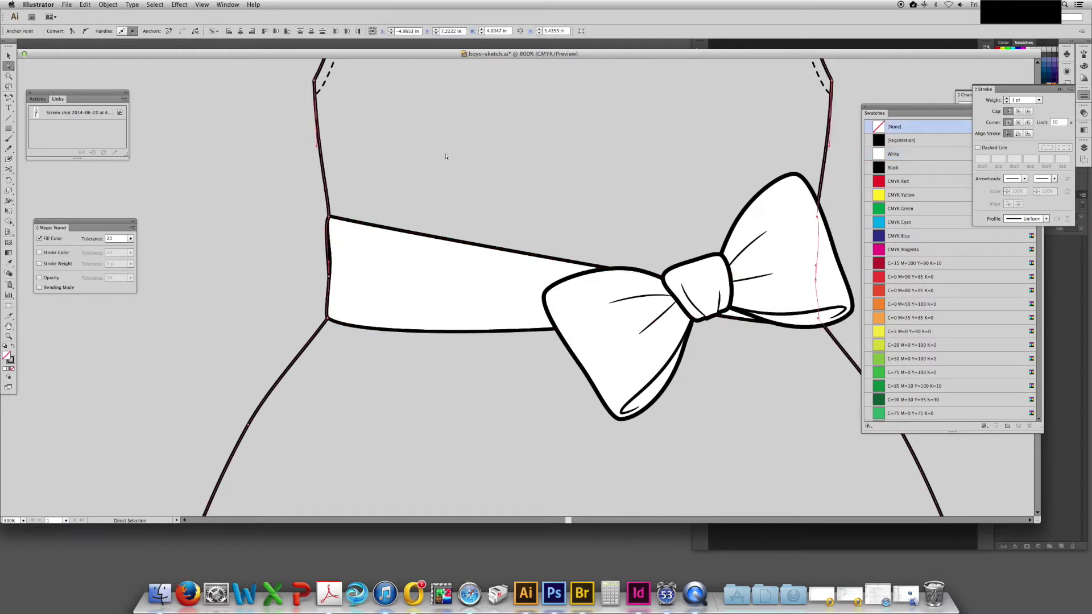
left_click(329, 277)
left_click(815, 281, "shift")
key("Up")
left_click(338, 259)
Examine how the heightened sash and tilted bow sit on the dress
key("super+minus")
key("super+minus")
key("super+minus")
key("super+minus")
key("super+minus")
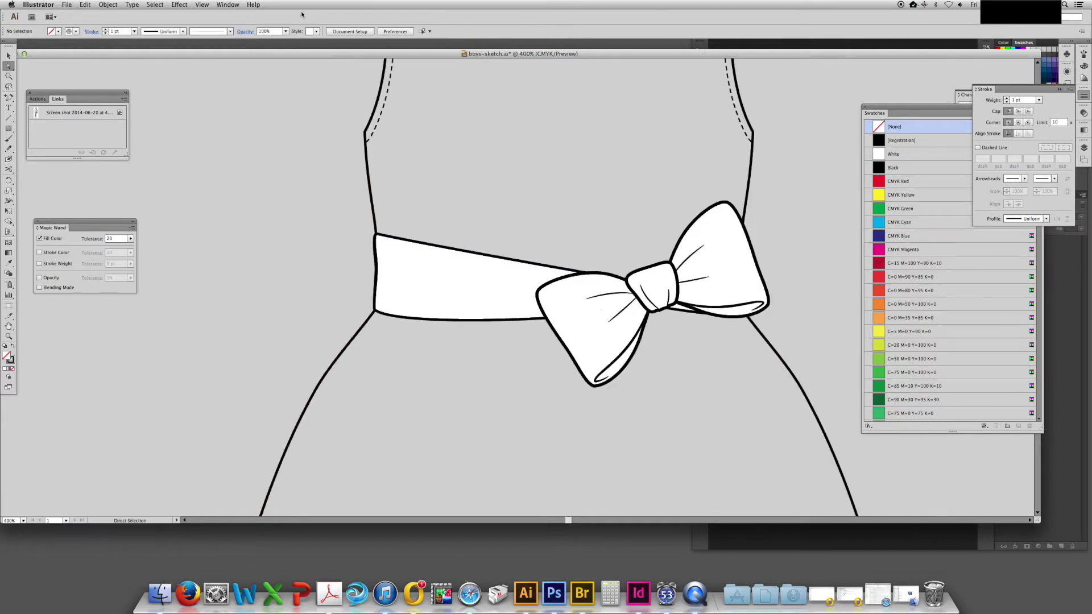
key("super+plus")
key("super+plus")
key("super+plus")
key("super+plus")
key("super+equal")
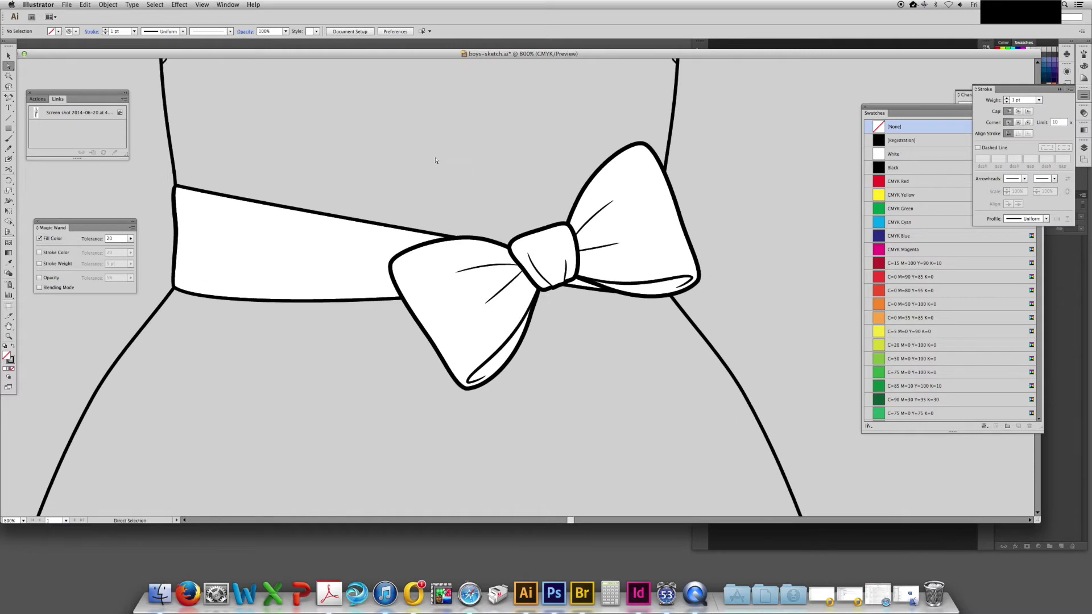
Draw a straight-sided open tail shape flaring from the knot's lower-left side to beneath the left bow loop
key("p")
left_click(510, 251)
left_click(372, 346)
left_click(495, 450)
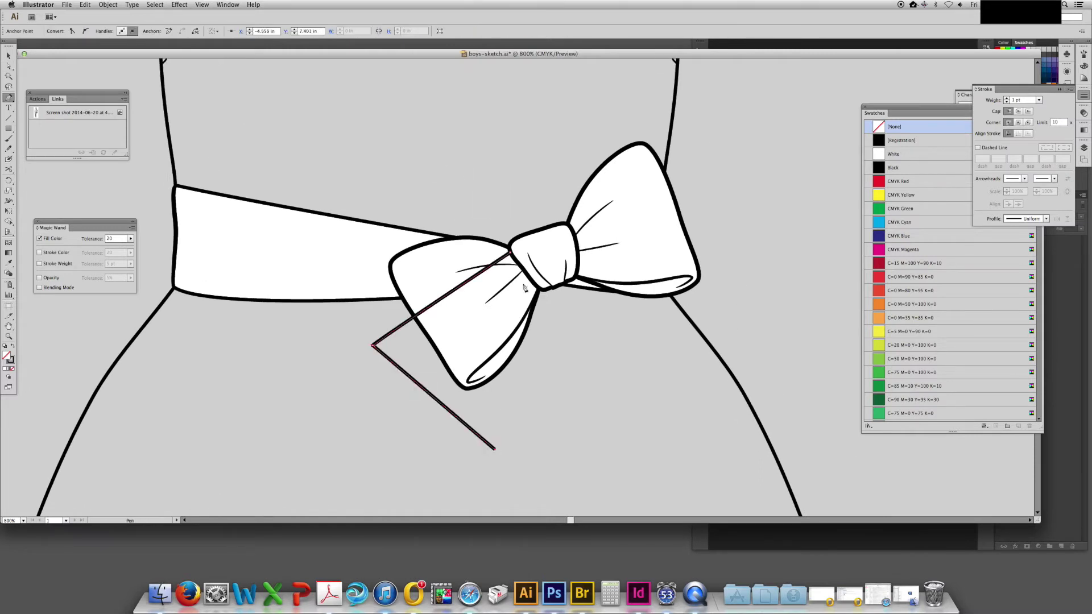
left_click(537, 289)
key("v")
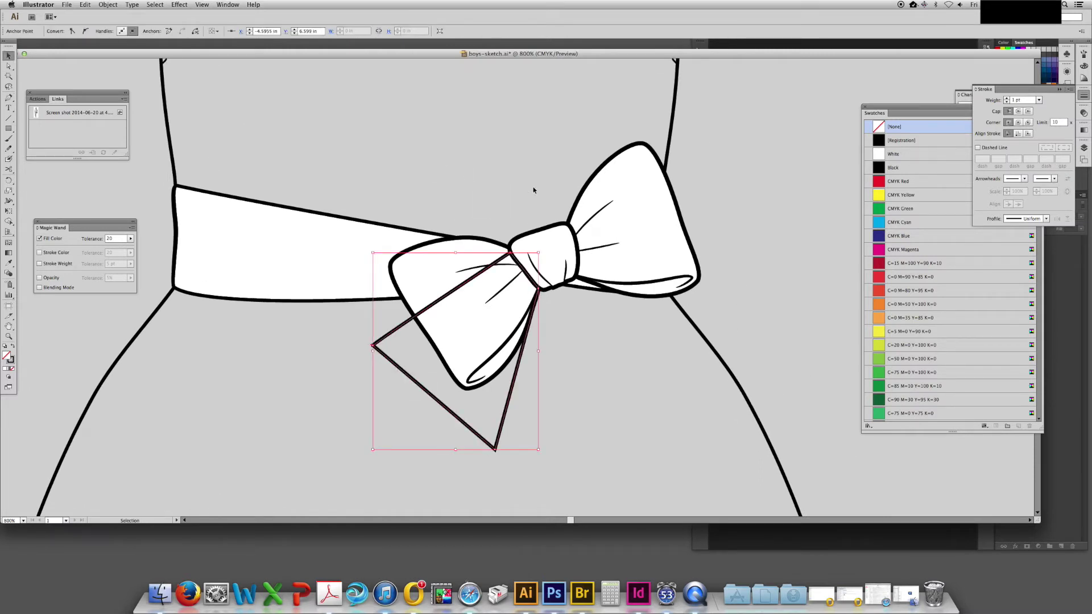
Copy the bow loop's white fill and black outline onto the tail with the Eyedropper
key("i")
left_click(481, 303)
key("v")
key("shift+v")
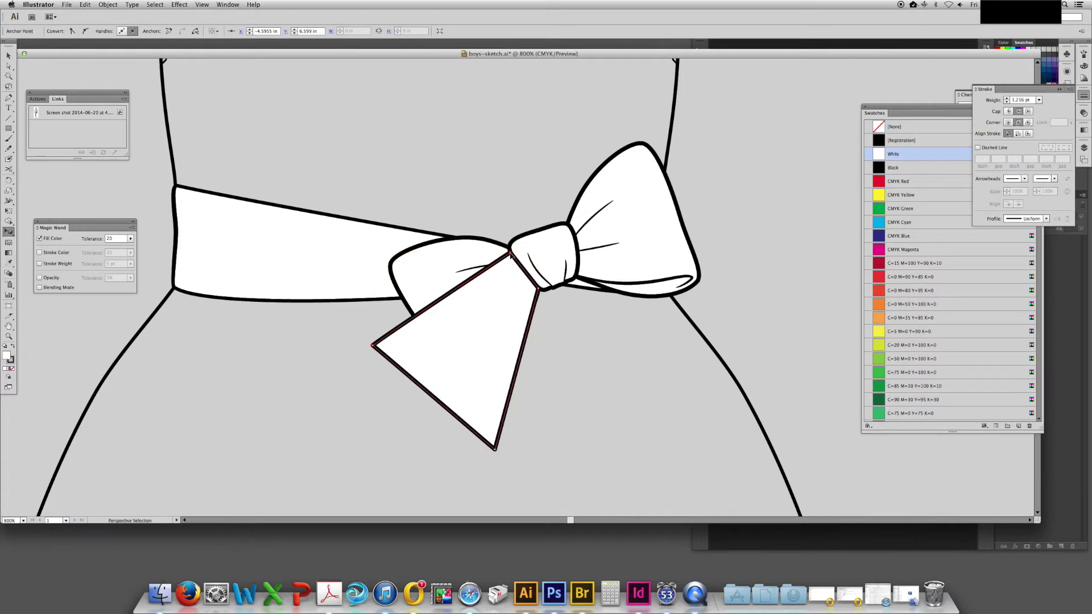
Round the tail's four corners with the Convert Anchor Point tool and bow its side edges outward
key("shift+c")
left_click_drag(510, 253, 410, 281)
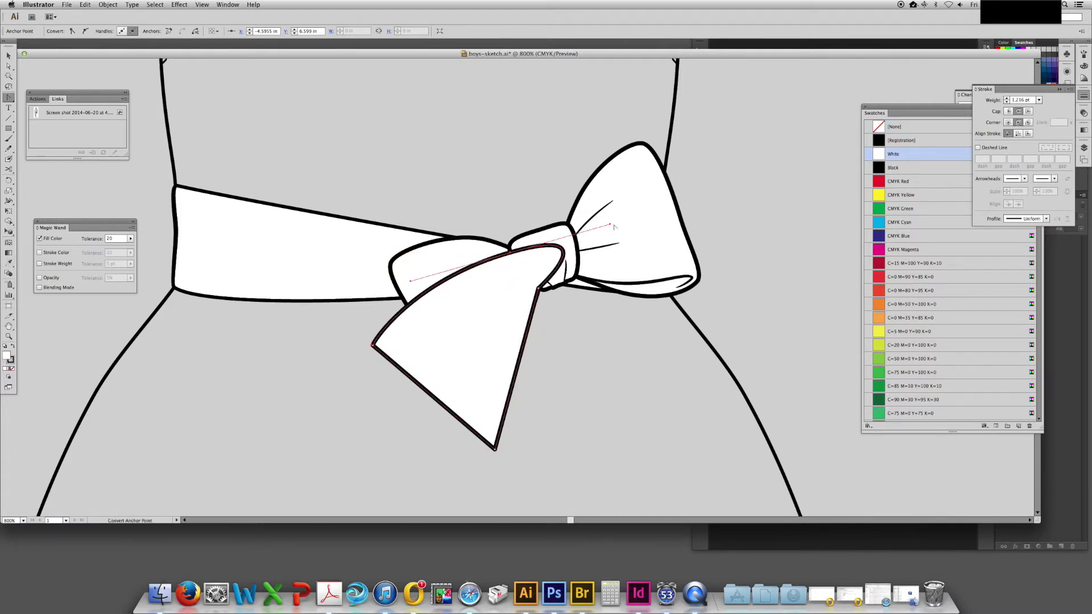
left_click_drag(611, 224, 539, 248)
left_click_drag(538, 288, 539, 263)
left_click_drag(373, 345, 372, 359)
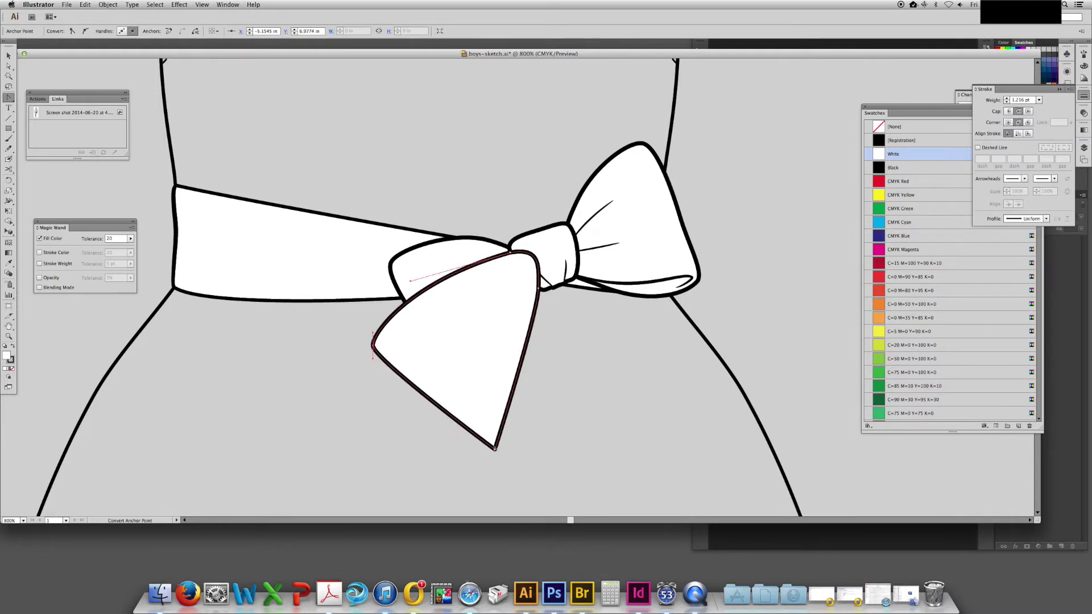
left_click_drag(566, 363, 545, 306)
left_click_drag(474, 392, 501, 393)
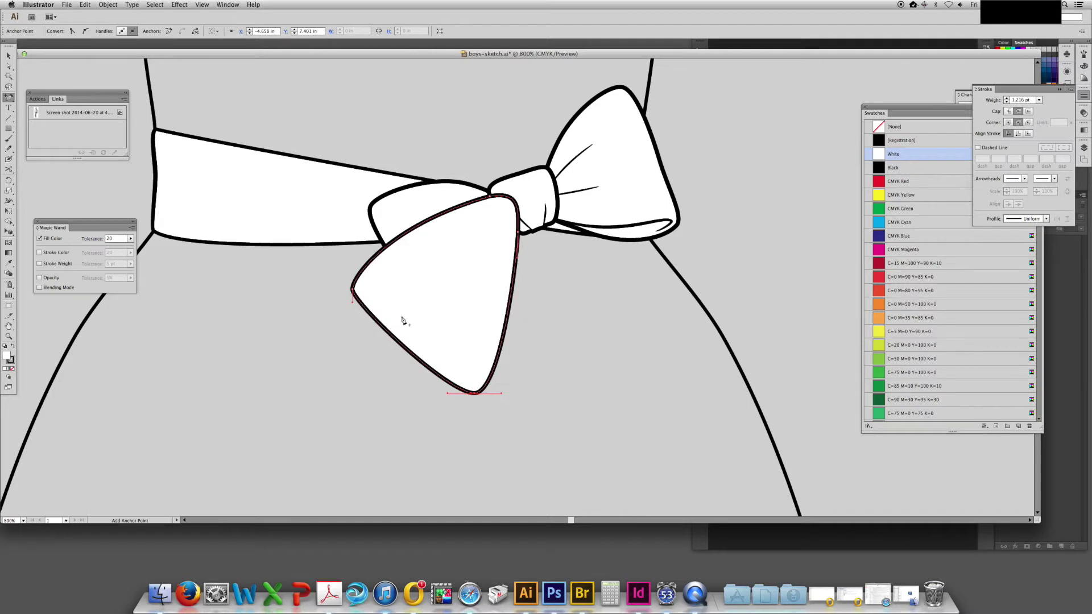
Add two anchor points to the tail's lower edge and move them to form a wavy hem
left_click(404, 347)
key("a")
left_click_drag(405, 346, 445, 356)
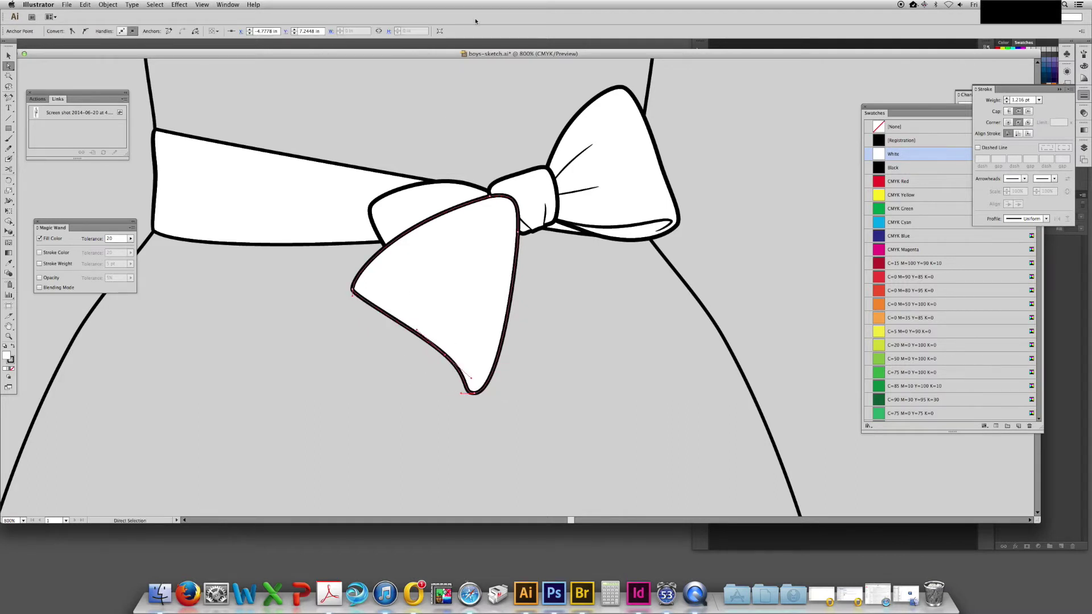
key("plus")
left_click(404, 324)
key("a")
left_click_drag(404, 325, 389, 330)
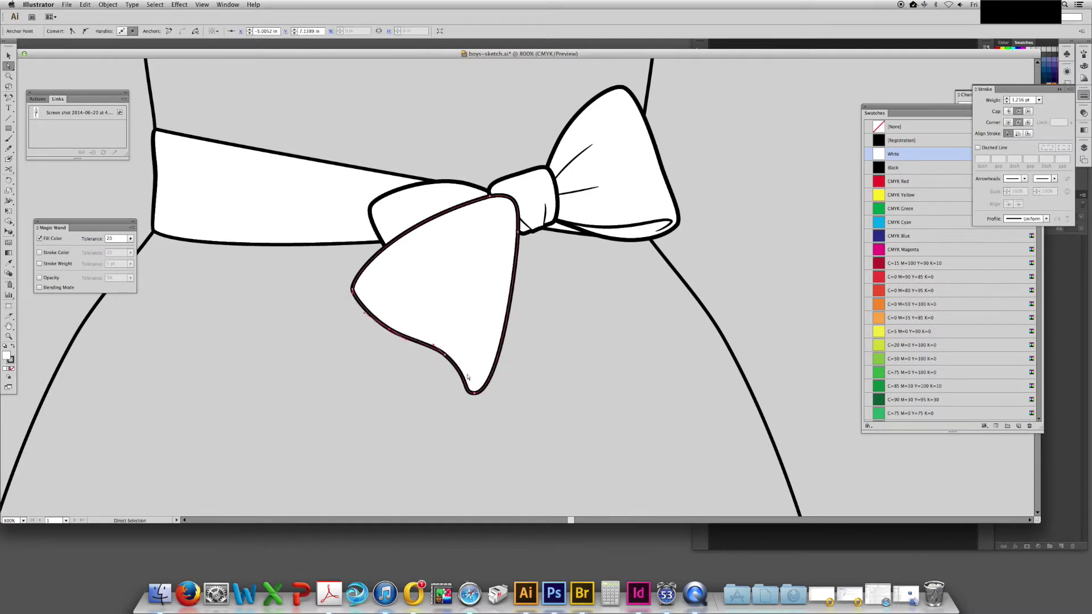
Sharpen the tail's lowest tip by converting its anchor to a corner point
left_click(472, 392)
key("shift+c")
left_click(473, 392)
key("v")
left_click(530, 255)
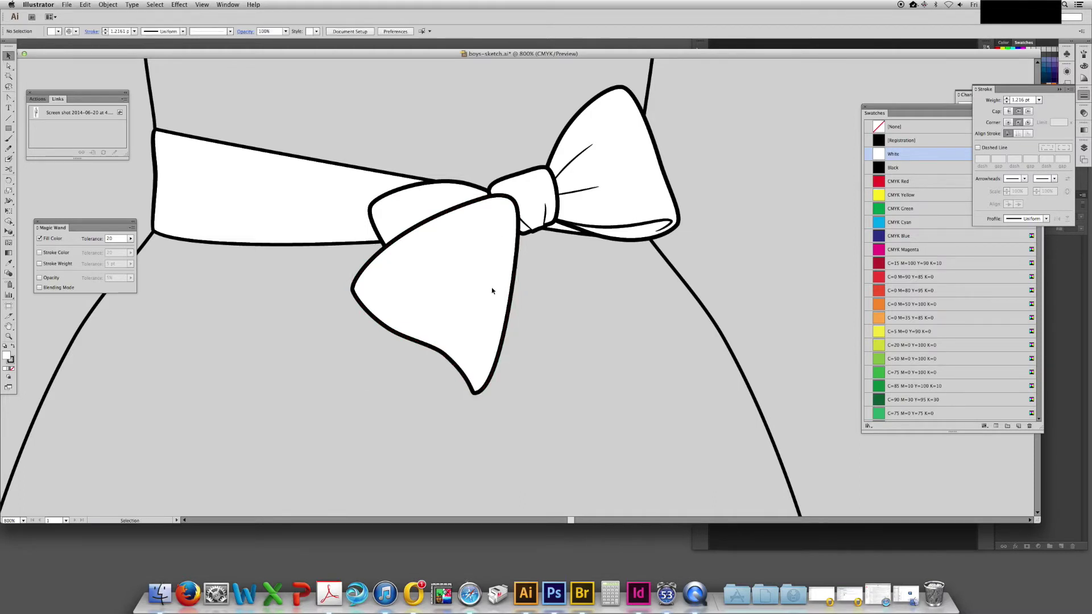
Send the tail behind the bow's left loop and knot
left_click(492, 290)
key("shift+super+bracketleft")
left_click(575, 324)
key("space")
left_click_drag(577, 302, 561, 317)
Copy the tail, isolate the bow group and paste the copy in back inside it
left_click(458, 389)
key("Delete")
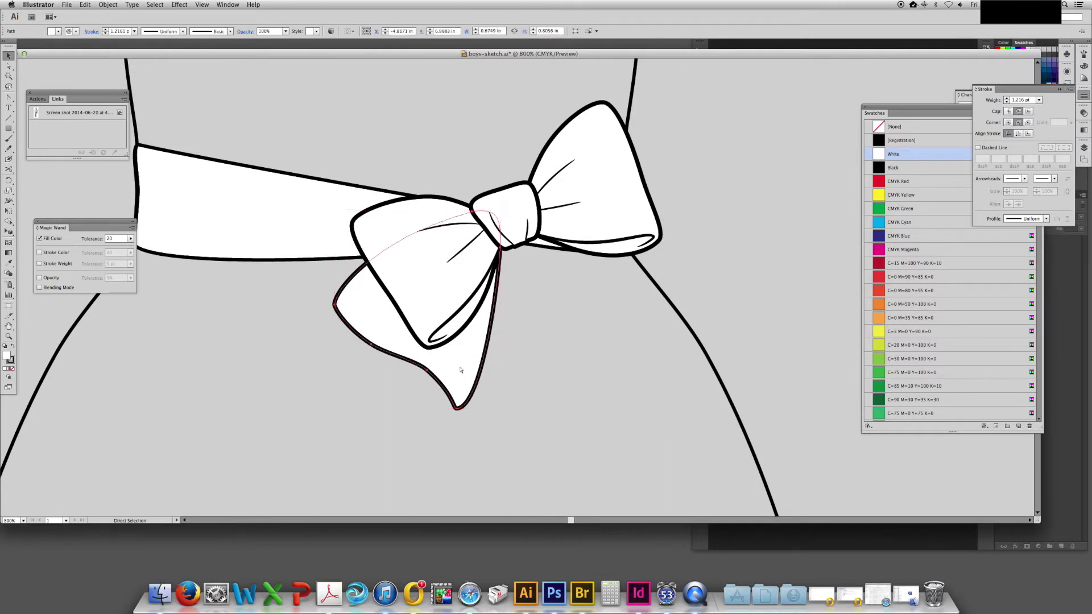
double_click(449, 304)
key("super+b")
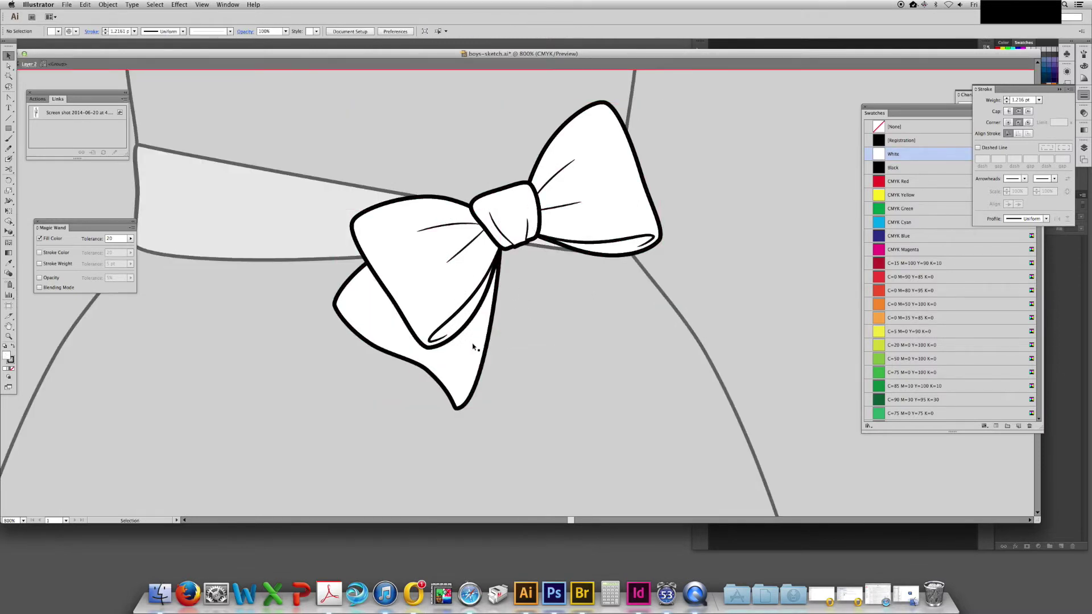
right_click(460, 321)
mouse_move(496, 435)
left_click(562, 464)
key("Return")
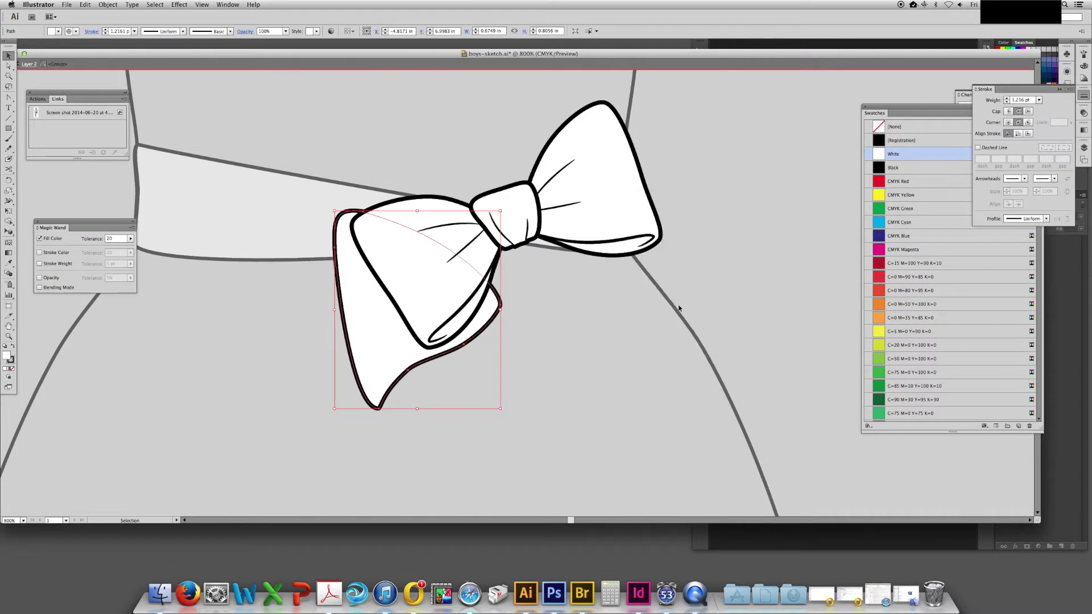
Reflect the pasted tail across the vertical axis and move it beneath the bow's right loop
right_click(449, 320)
mouse_move(484, 438)
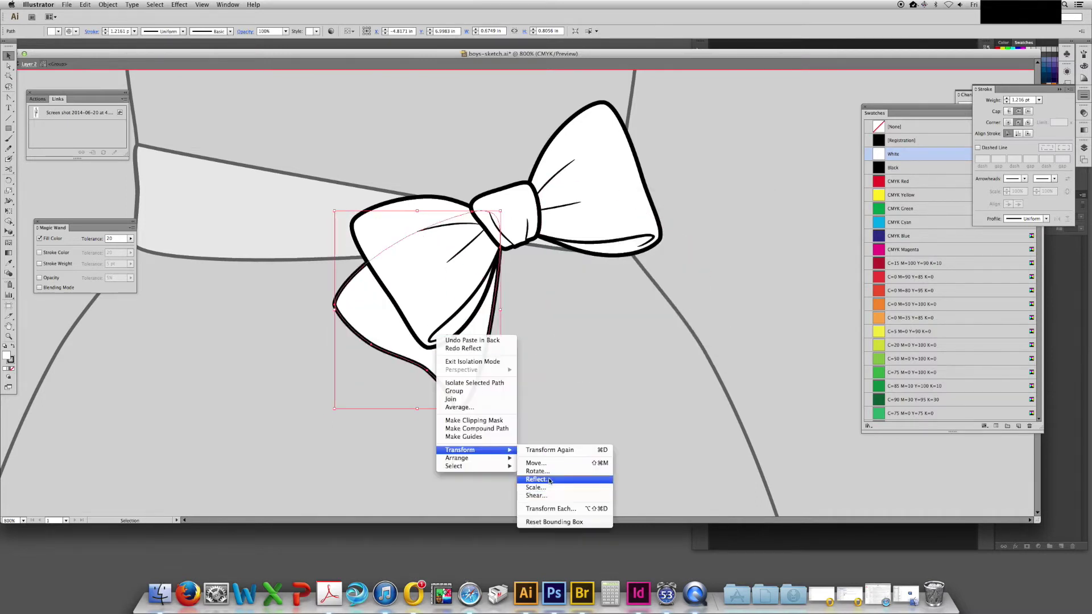
left_click(550, 464)
left_click(650, 332)
left_click_drag(382, 354, 566, 326)
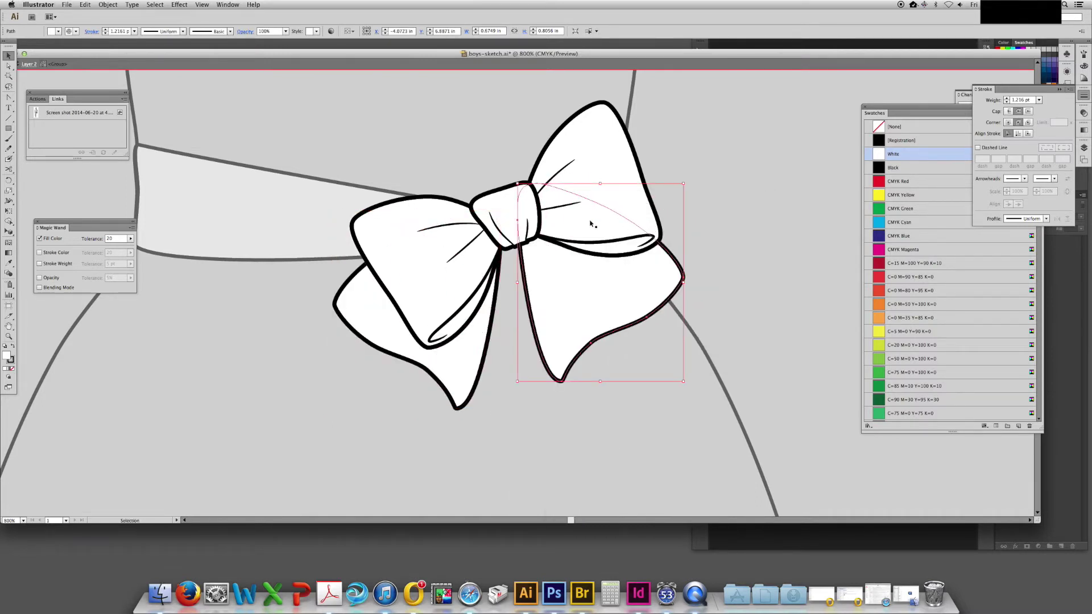
Rotate the mirrored tail about the knot so it flares outward behind the bow's right loop
key("r")
left_click_drag(530, 184, 531, 184)
left_click_drag(684, 280, 678, 154)
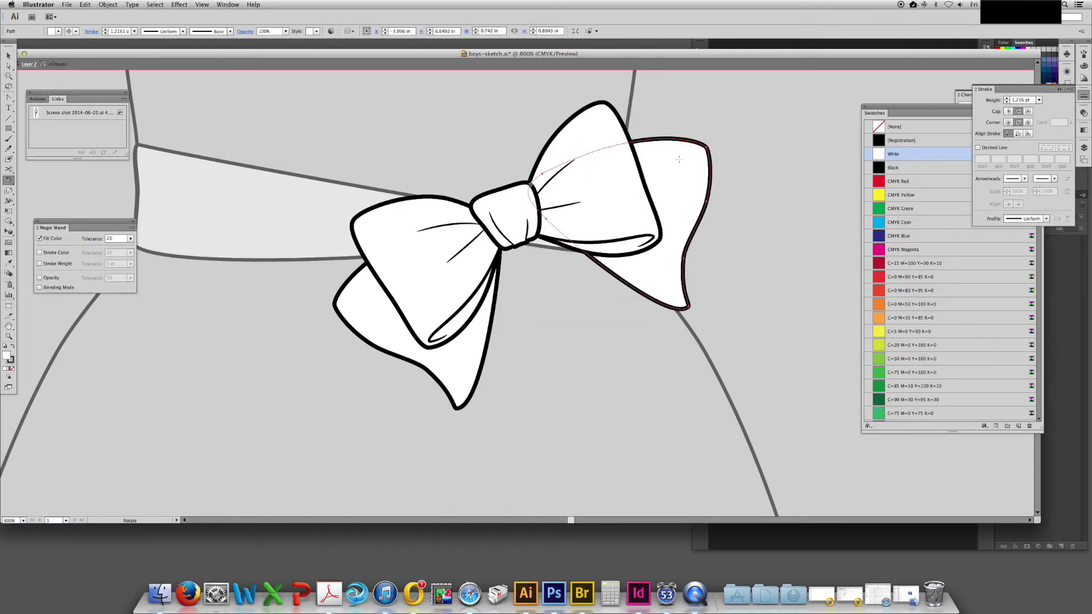
key("v")
key("r")
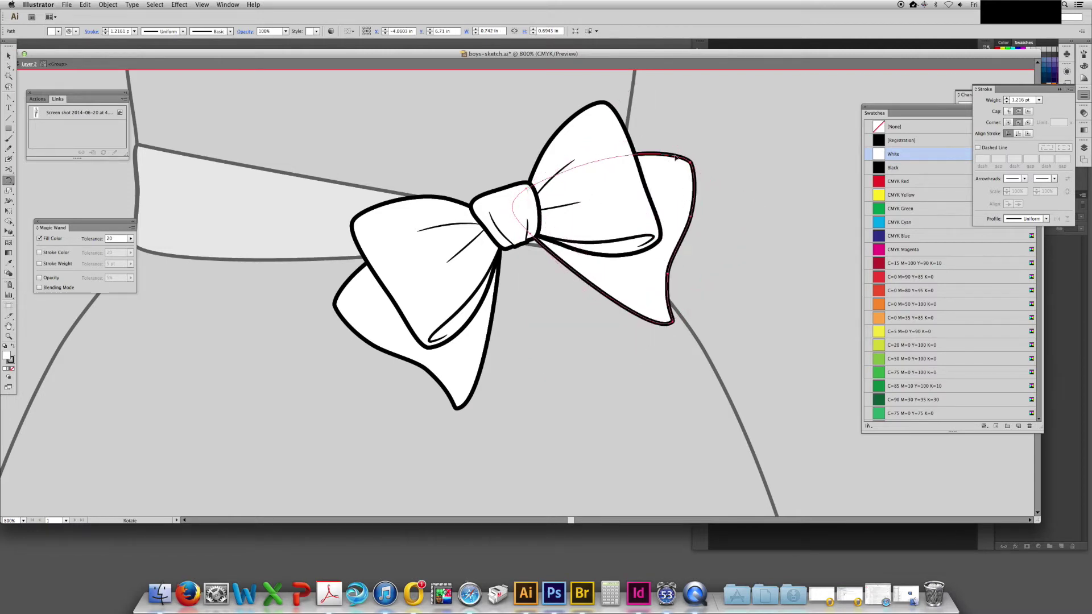
left_click_drag(675, 158, 692, 192)
key("v")
Bring the mirrored tail in front of the right loop while keeping it behind the knot
key("super+]")
key("super+]")
key("super+[")
left_click(728, 136)
Rotate the mirrored tail clockwise about the knot so its tip hangs lower over the skirt
left_click(645, 231)
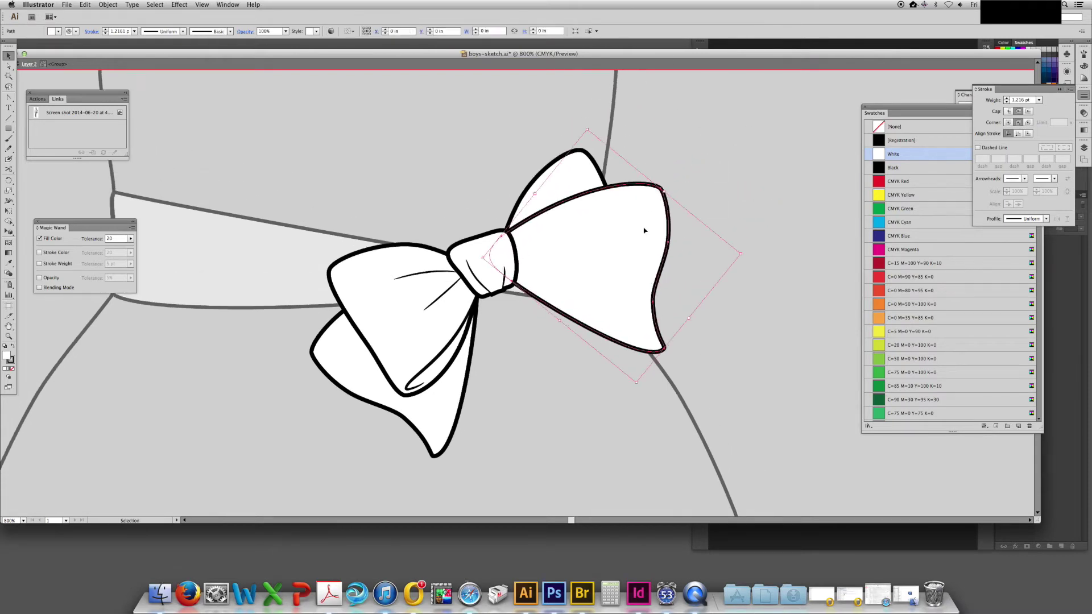
key("r")
left_click_drag(668, 229, 624, 275)
key("v")
left_click(747, 204)
Draw a curved fold line from the knot along the right tail's lower edge and apply the thin tapered brush
scroll(717, 147, "up", 1)
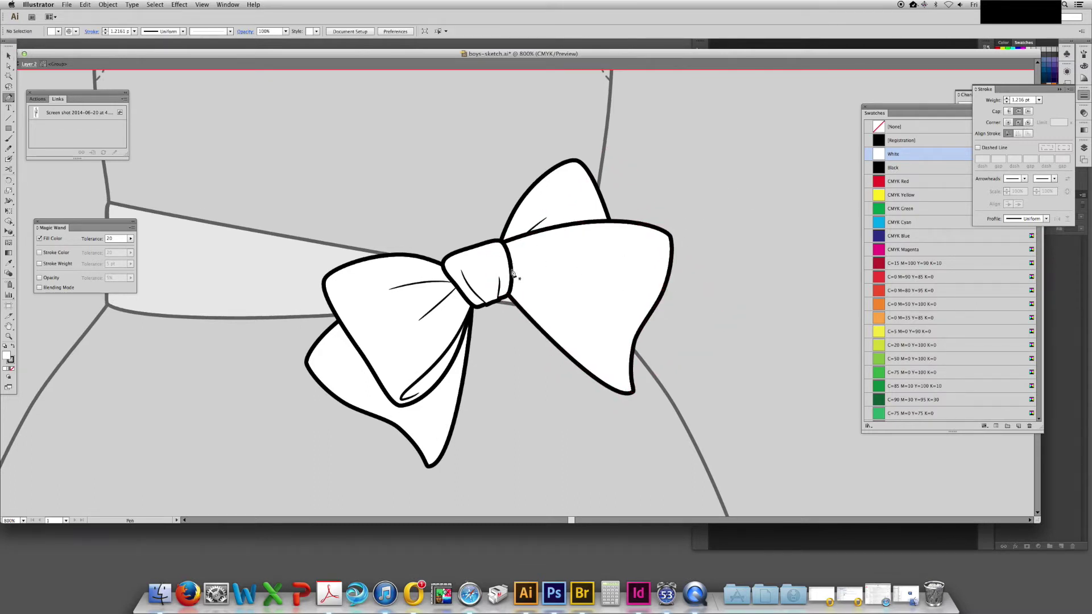
left_click_drag(609, 382, 655, 411)
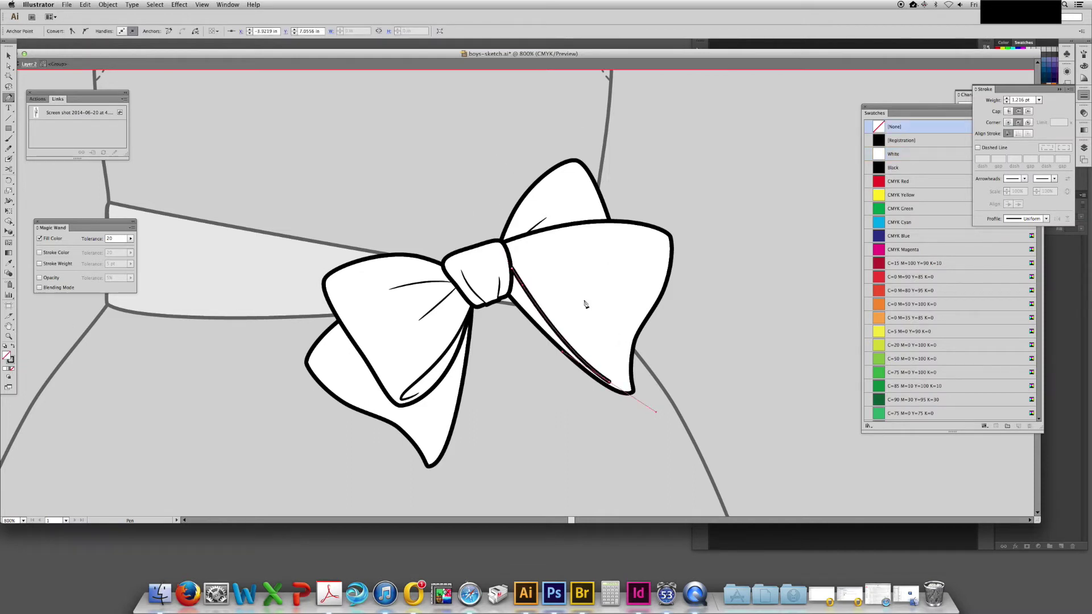
left_click_drag(522, 286, 545, 292)
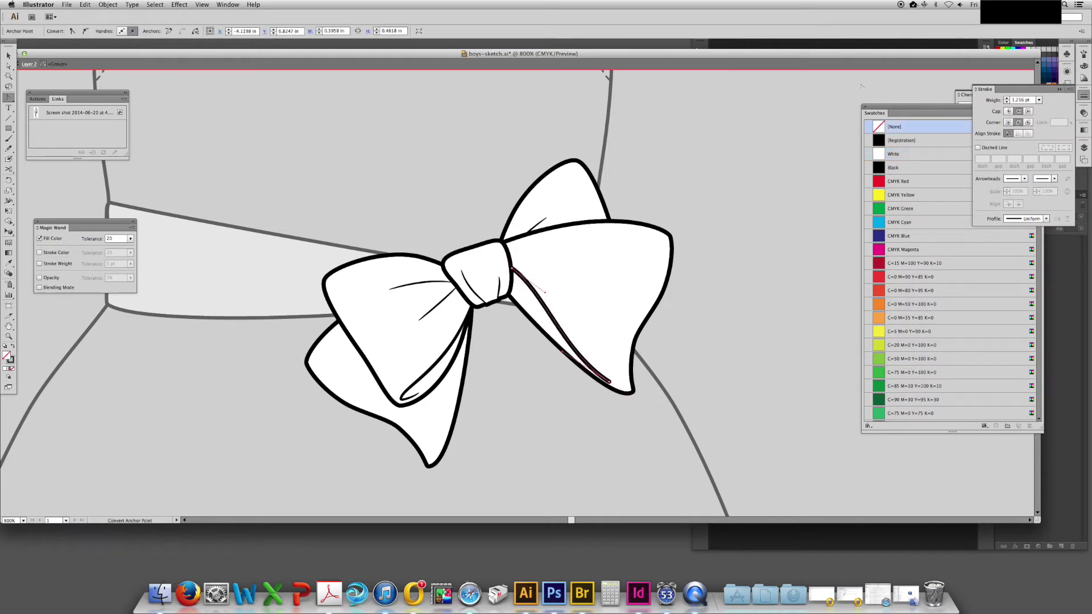
left_click(1083, 55)
left_click(1022, 118)
key("v")
left_click(741, 222)
Draw a shallow curved crease from the knot across the right tail's upper part, and leave the bow group's isolation
left_click_drag(745, 220, 742, 263)
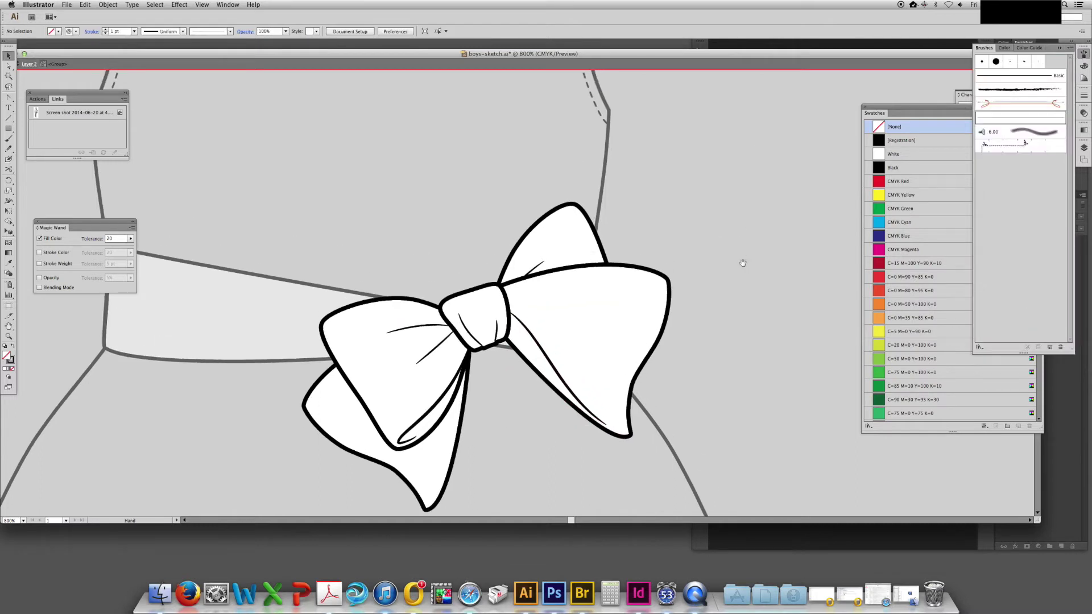
left_click_drag(510, 300, 524, 300)
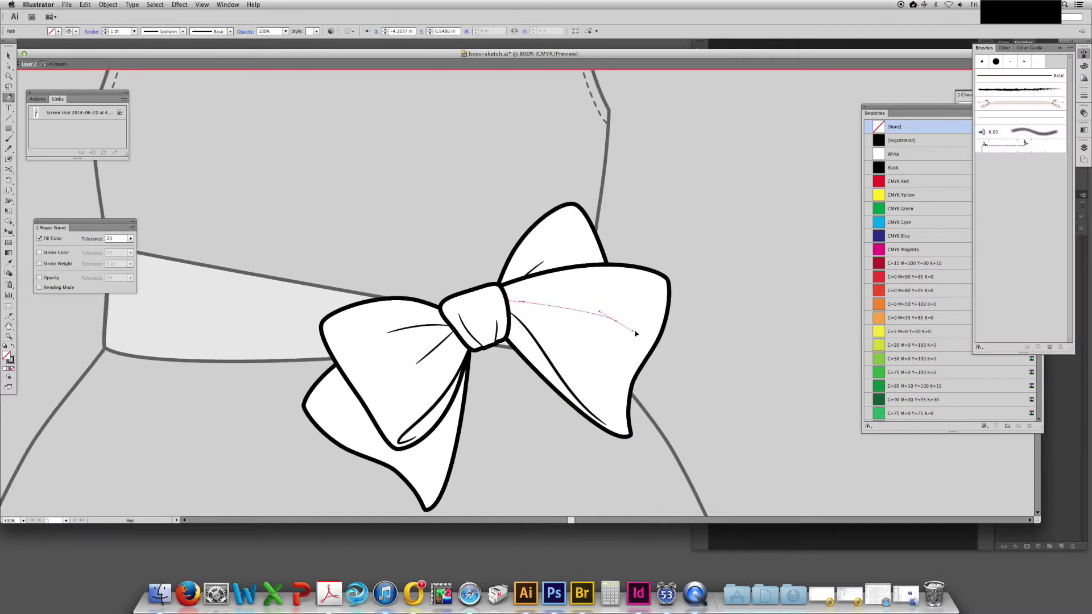
left_click_drag(635, 334, 637, 334)
left_click(717, 218, "super")
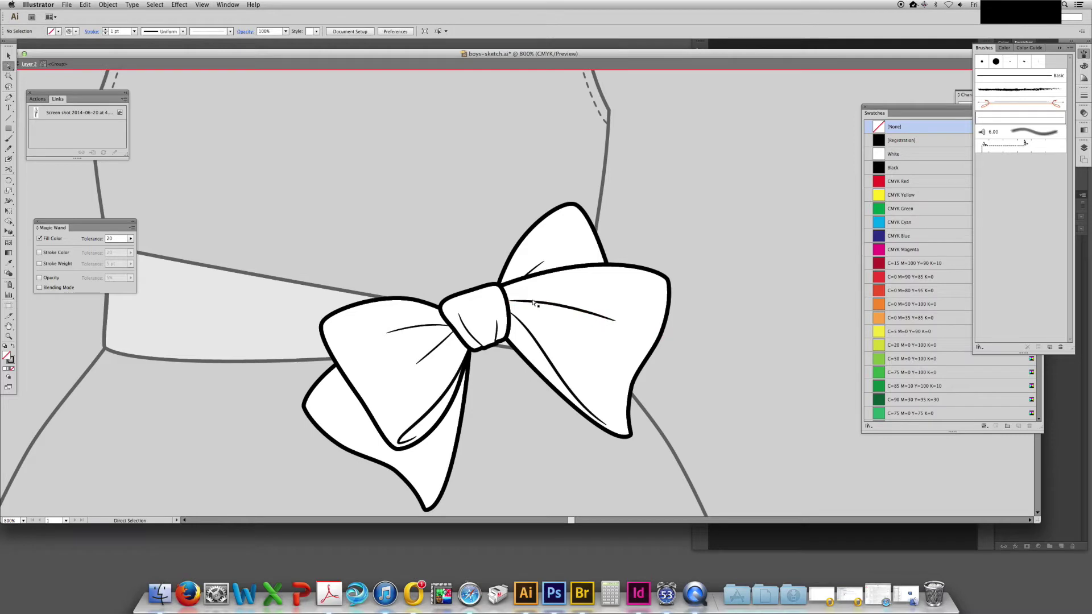
key("v")
double_click(724, 248)
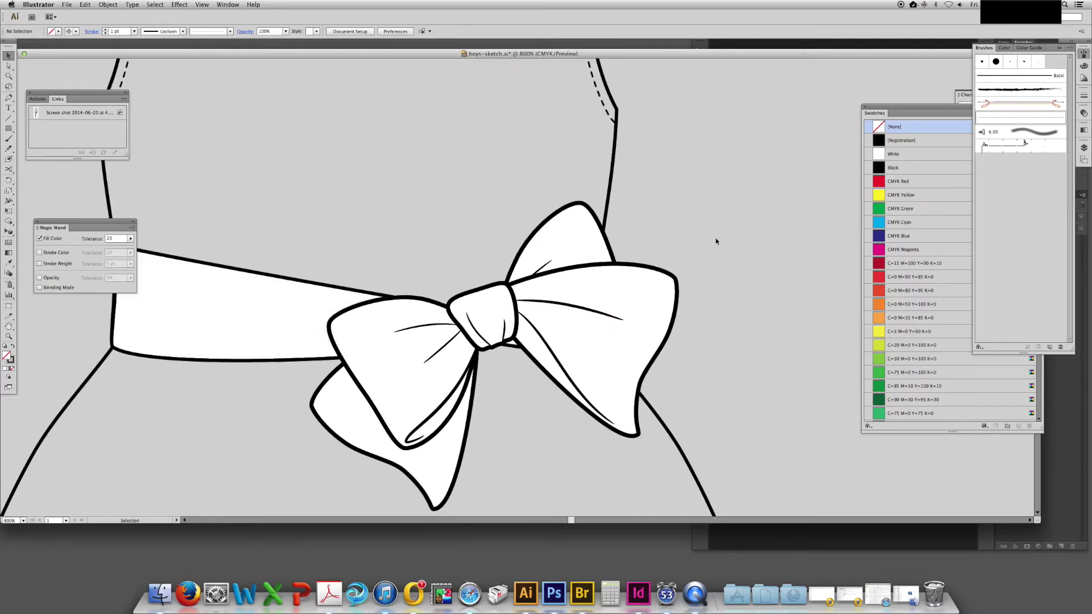
Select the sash, bow loop, tails and knot shapes and set their stroke weight to 0.5 pt
key("super+minus")
key("super+minus")
key("super+minus")
key("super+minus")
key("super+minus")
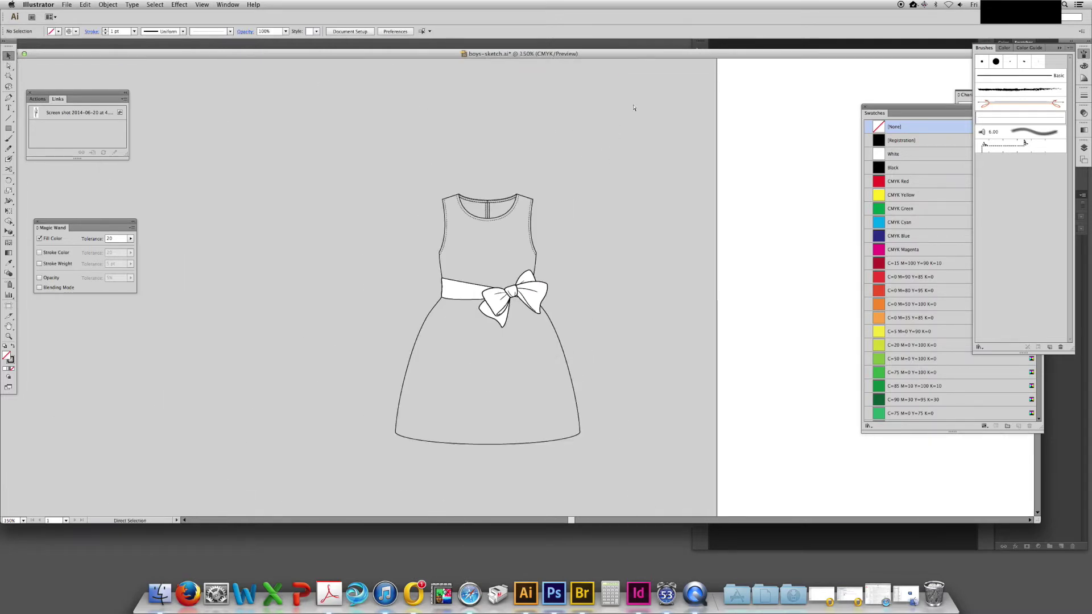
key("super+plus")
key("super+plus")
key("super+plus")
key("a")
left_click(385, 306)
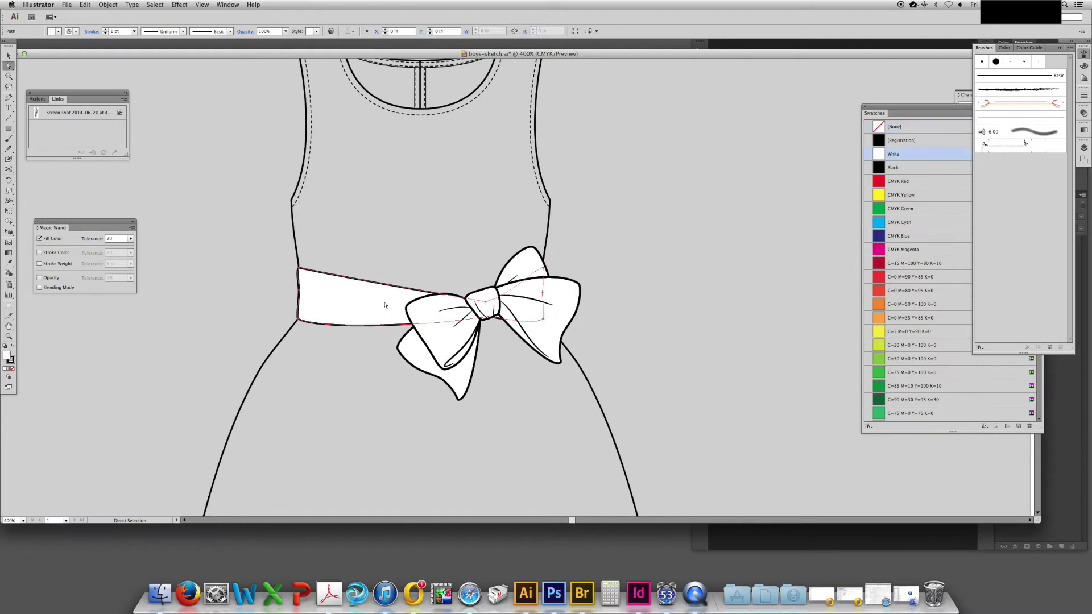
left_click(428, 319, "shift")
left_click(416, 355, "shift")
left_click(493, 296, "shift")
left_click(555, 289, "shift")
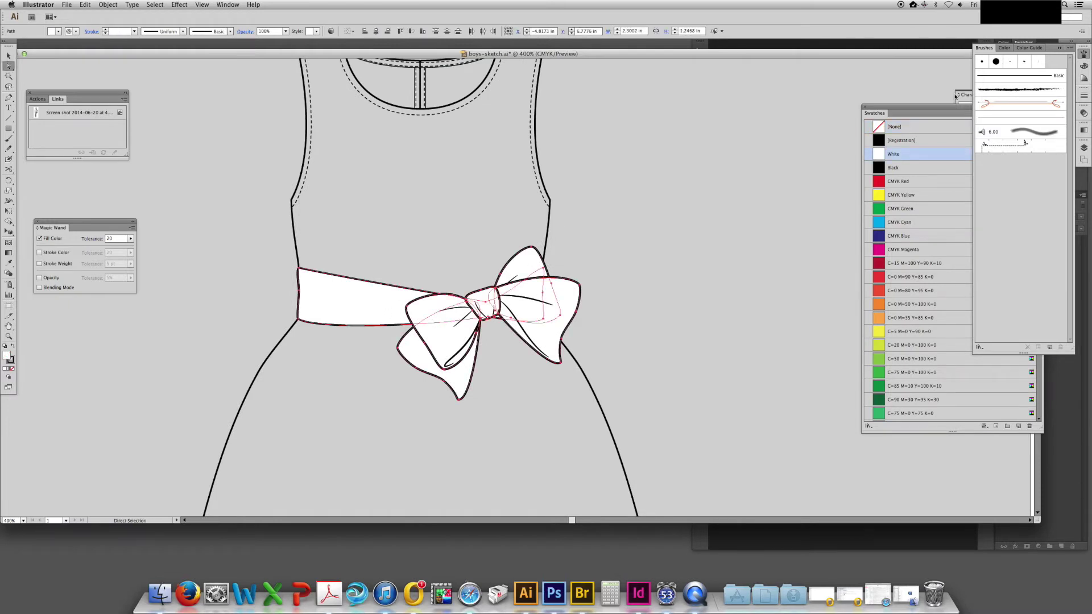
left_click(1084, 92)
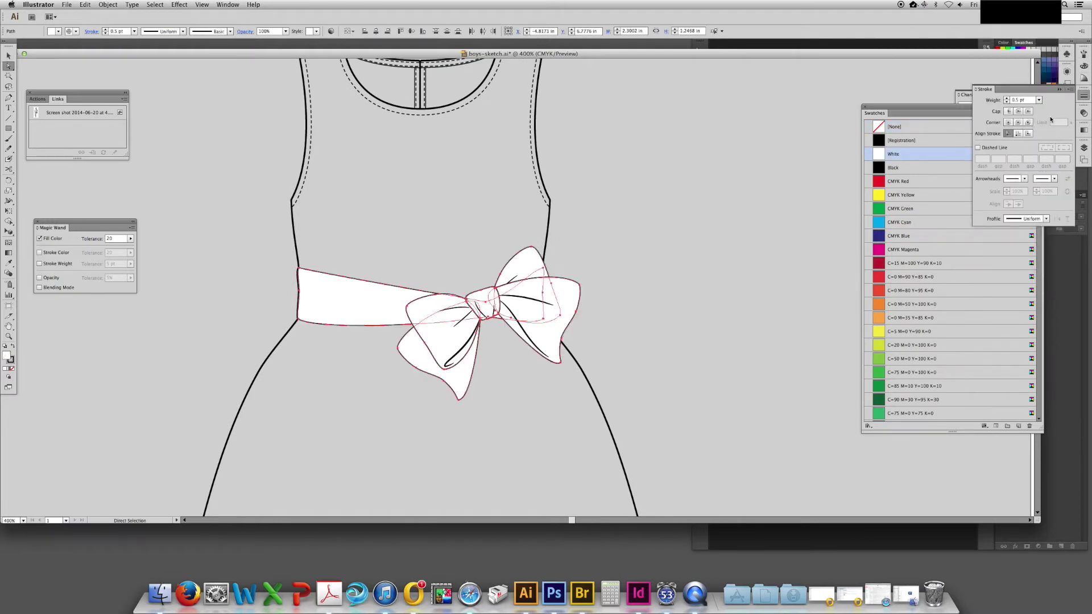
left_click(672, 253)
Select all crease lines on the bow and knot and set their stroke weight to 0.5 pt
left_click(482, 316)
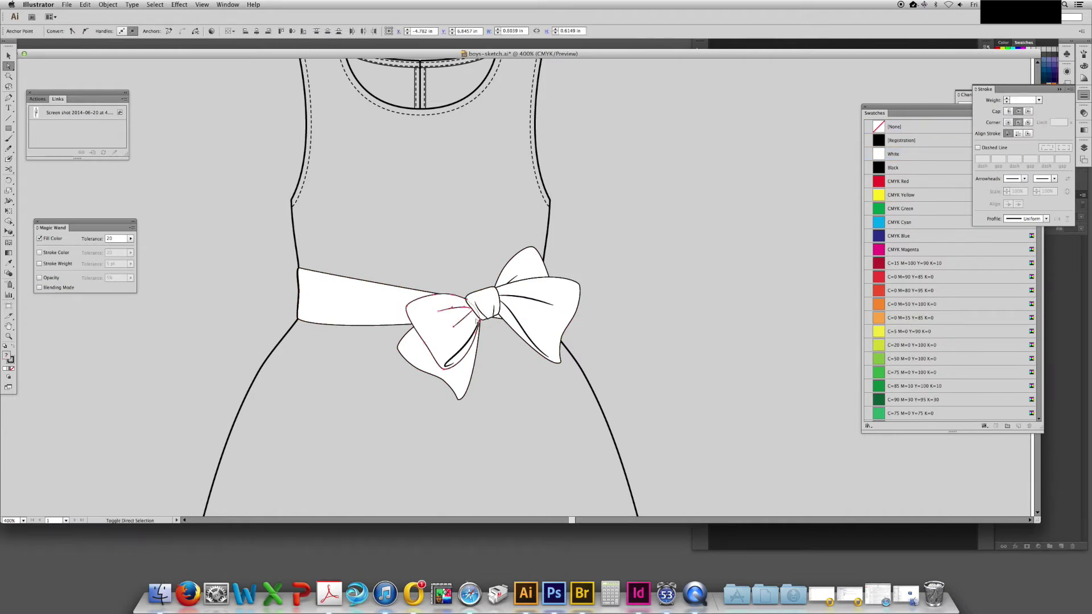
left_click(483, 316)
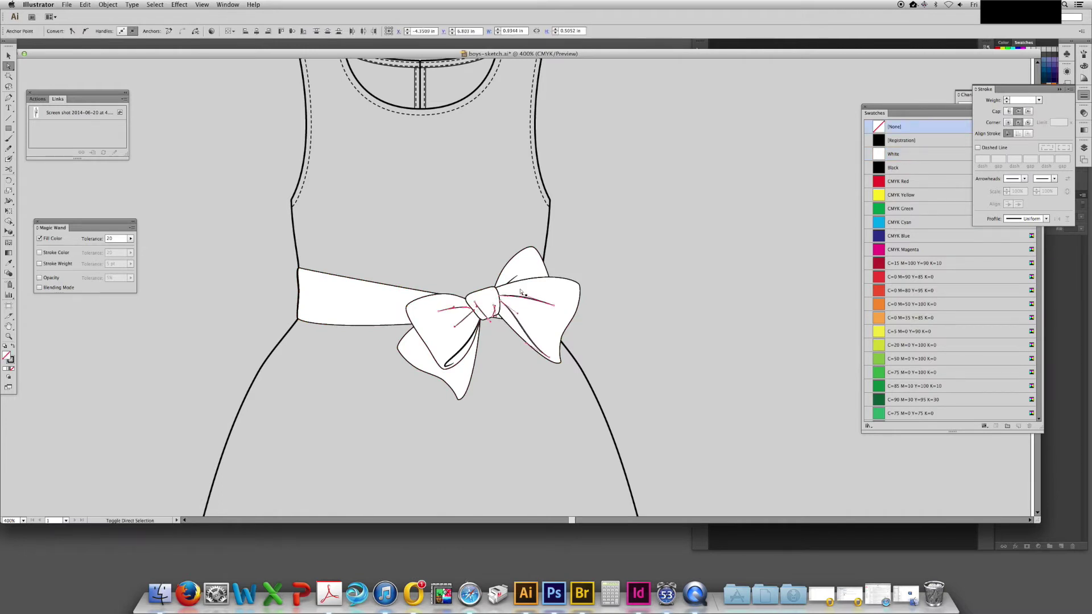
left_click(529, 299, "shift")
left_click(1038, 100)
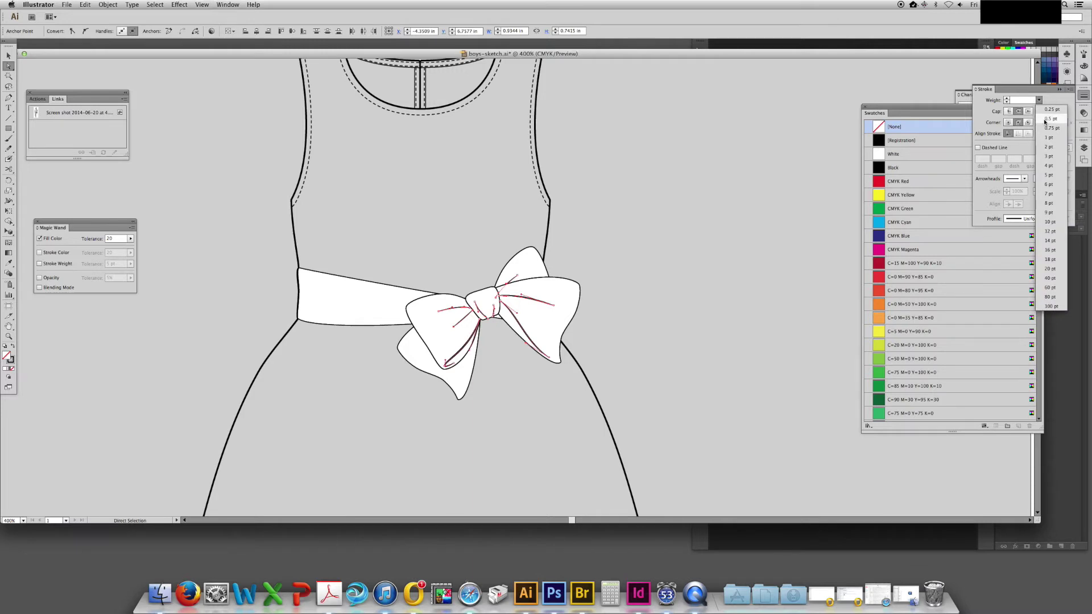
left_click(1051, 117)
left_click(673, 324)
Set the dress outline's stroke weight to 2 pt
left_click_drag(673, 324, 720, 341)
left_click(594, 250)
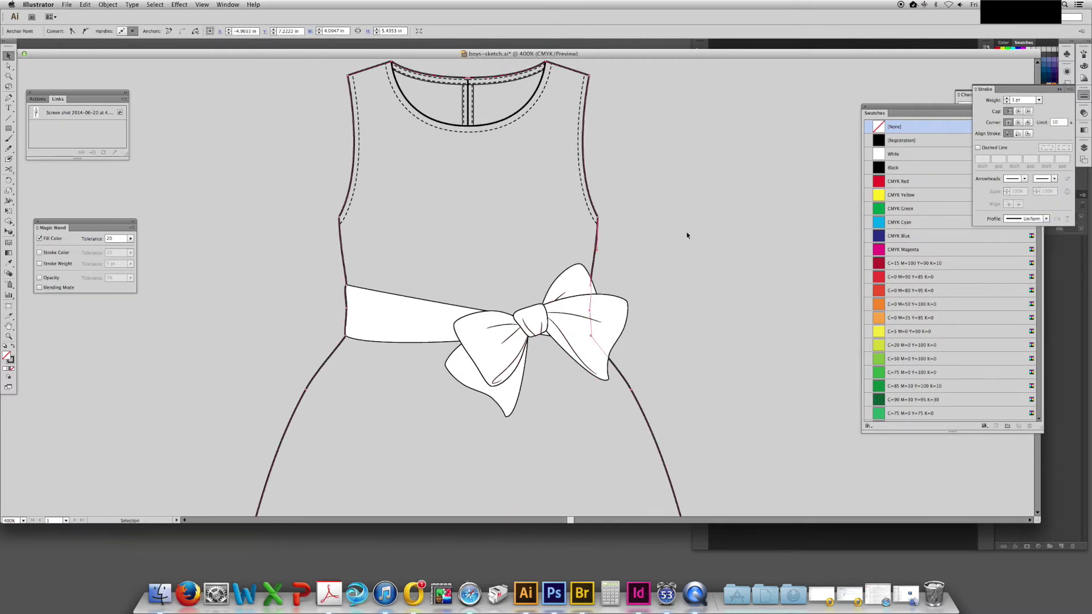
left_click(1038, 100)
left_click(1049, 143)
Set the front neckline curve's stroke weight to 2 pt
left_click(537, 99)
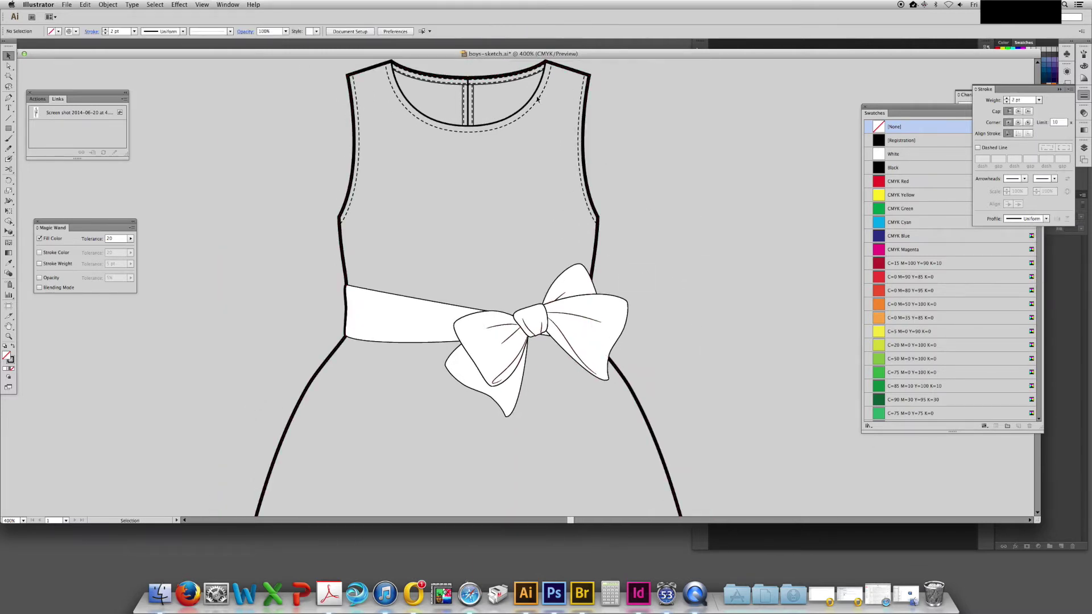
left_click(536, 95)
left_click(1038, 99)
left_click(1049, 142)
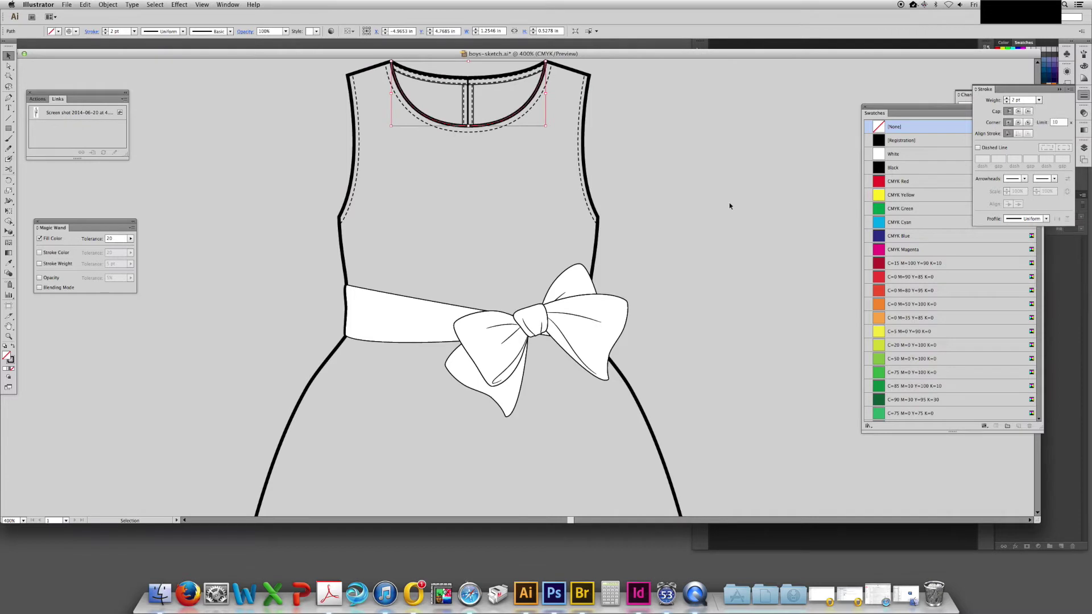
left_click(723, 242)
Select the sash, knot, loop and tail shapes again and set their stroke weight to 1 pt
left_click_drag(681, 201, 693, 265)
left_click_drag(648, 304, 644, 248)
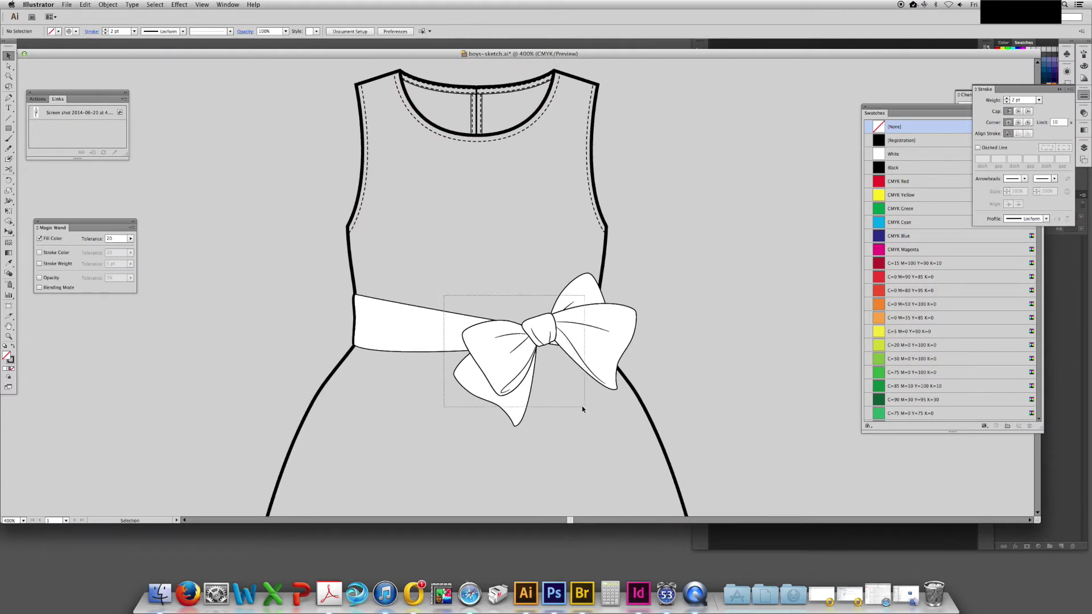
left_click_drag(582, 406, 447, 299)
key("a")
left_click(441, 336)
left_click(501, 369, "shift")
left_click(475, 383, "shift")
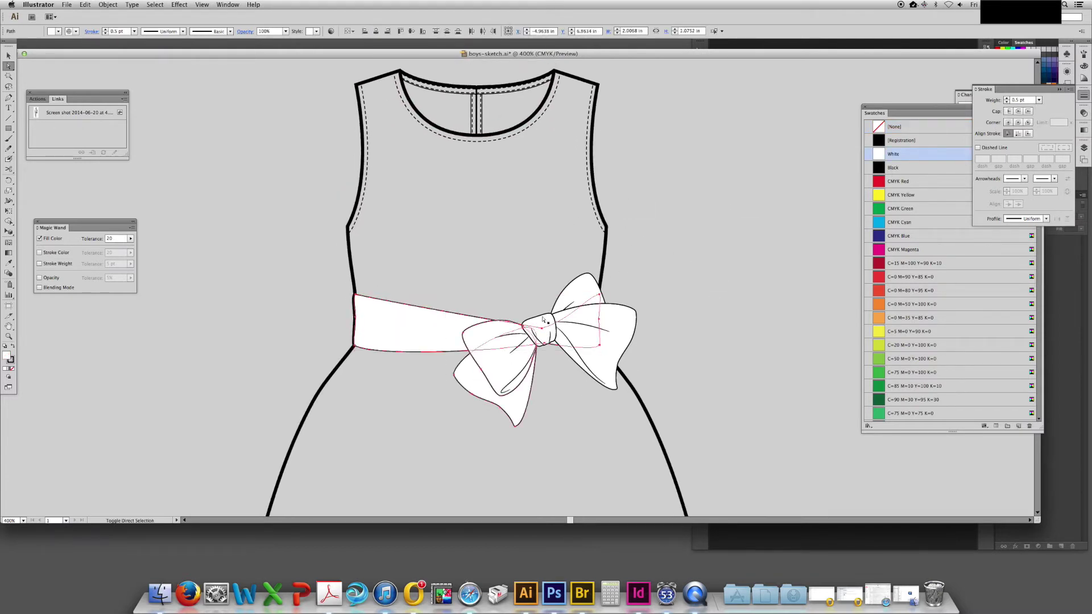
left_click(1038, 99)
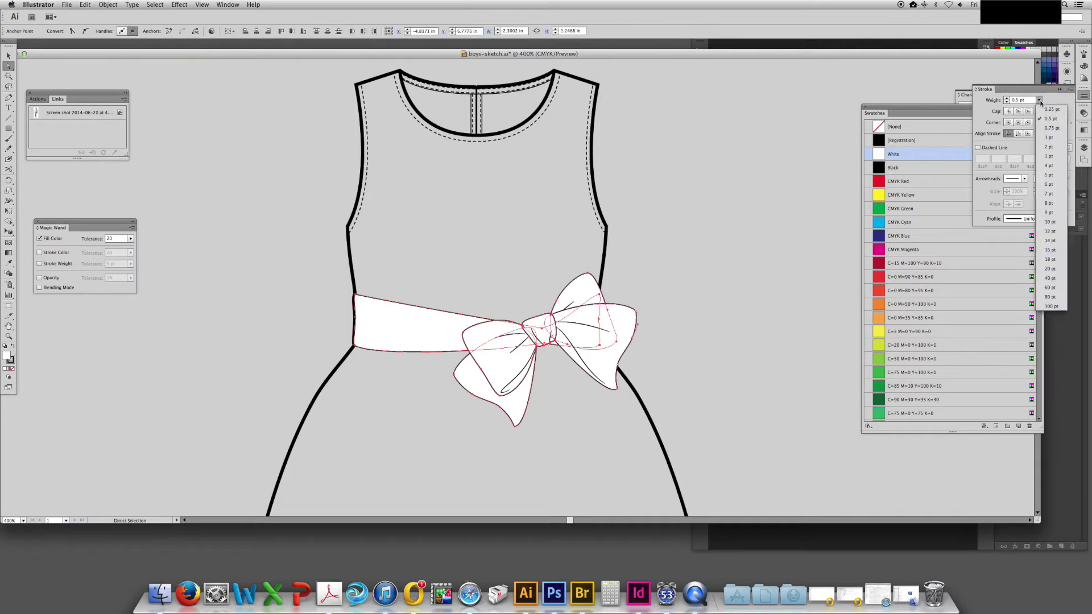
left_click(1049, 135)
left_click(739, 273)
Draw two curved, unfilled fold lines down the skirt from the lower edge of the sash's left end
mouse_move(718, 370)
left_mouse_down()
mouse_move(717, 389)
mouse_move(717, 355)
left_mouse_up()
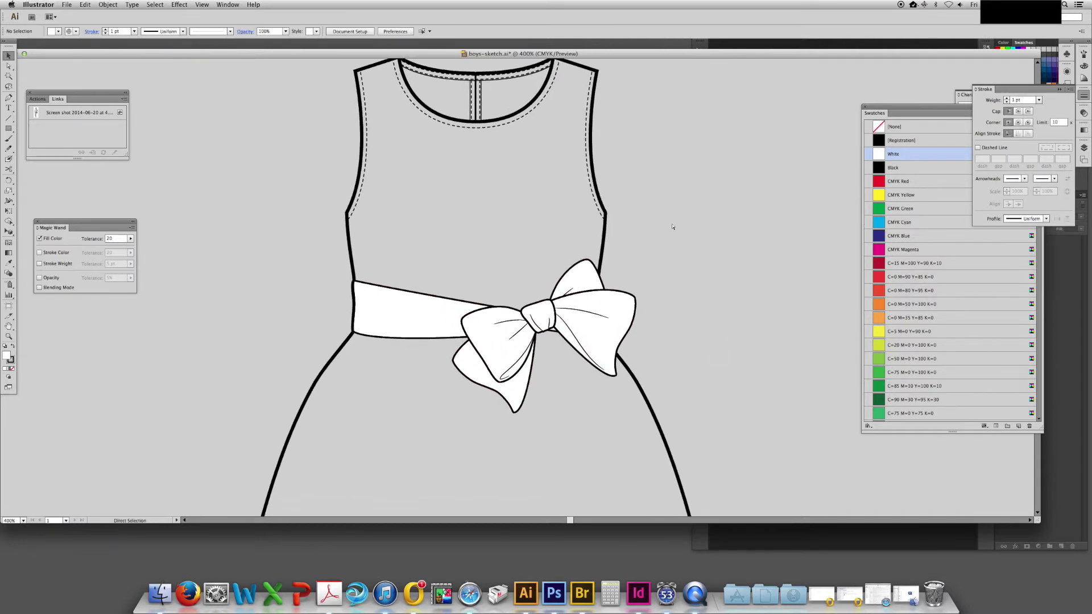
key("super+minus")
key("super+minus")
key("super+minus")
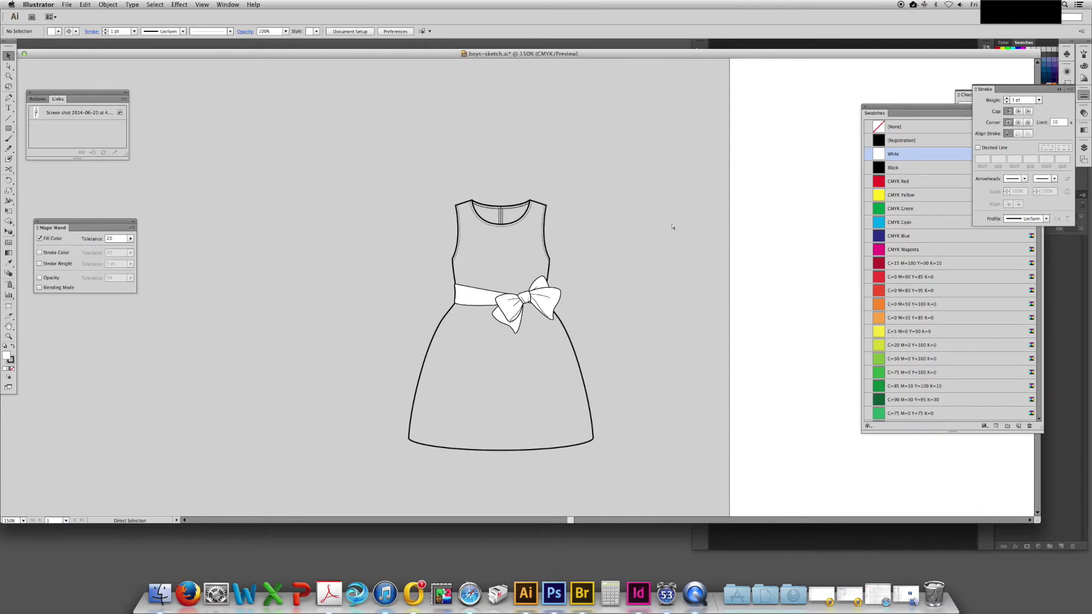
key("super+plus")
key("super+plus")
key("super+plus")
left_click_drag(449, 239, 541, 17)
scroll(447, 160, "up", 3)
scroll(447, 160, "right", 1)
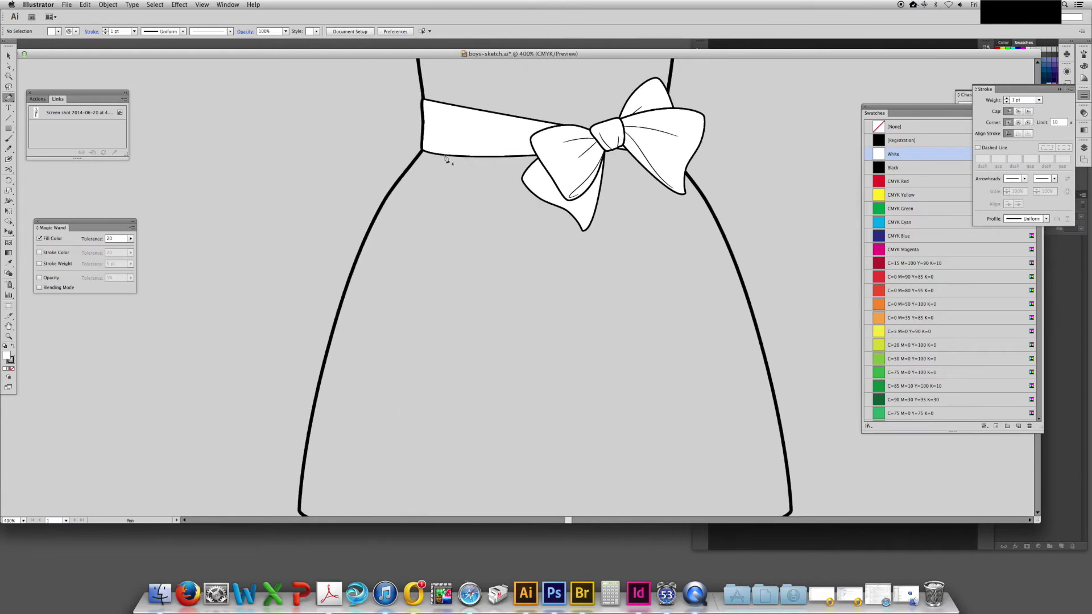
left_click_drag(375, 356, 361, 455)
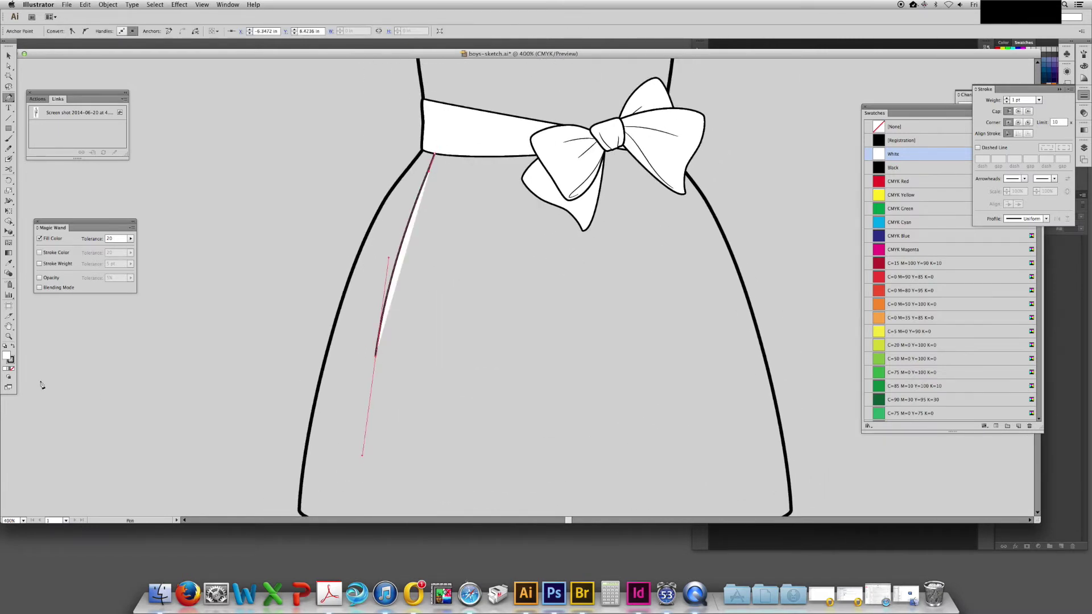
left_click(12, 368)
left_click(442, 158)
left_click_drag(424, 391, 426, 453)
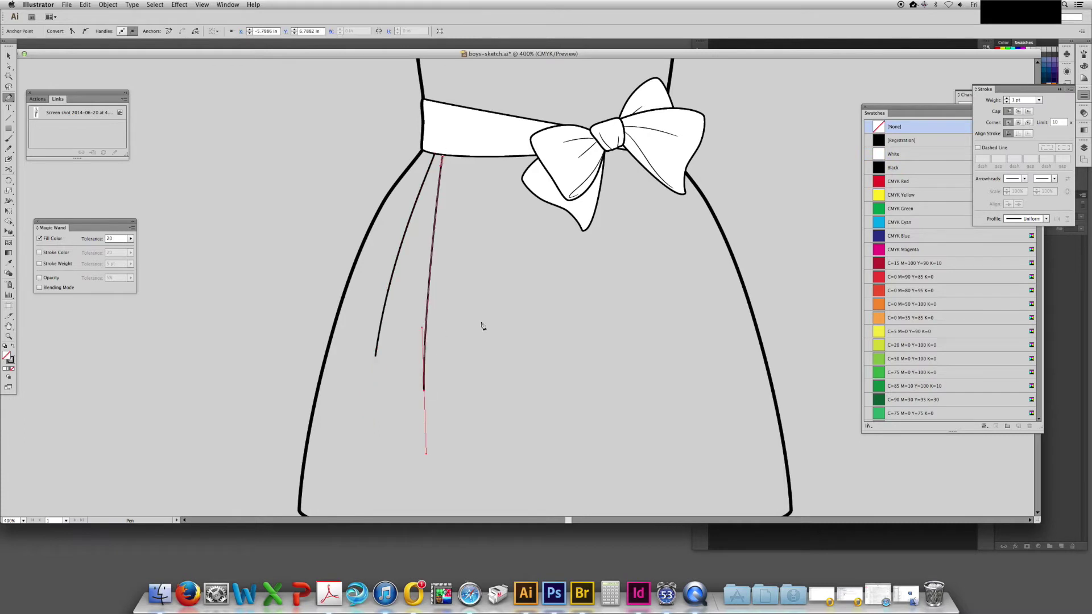
Draw two fold lines down the skirt from beneath the knot, a short one and one reaching almost to the hem
left_click_drag(622, 150, 626, 162)
left_click_drag(702, 380, 710, 471)
key("super+z")
left_click_drag(677, 305, 716, 441)
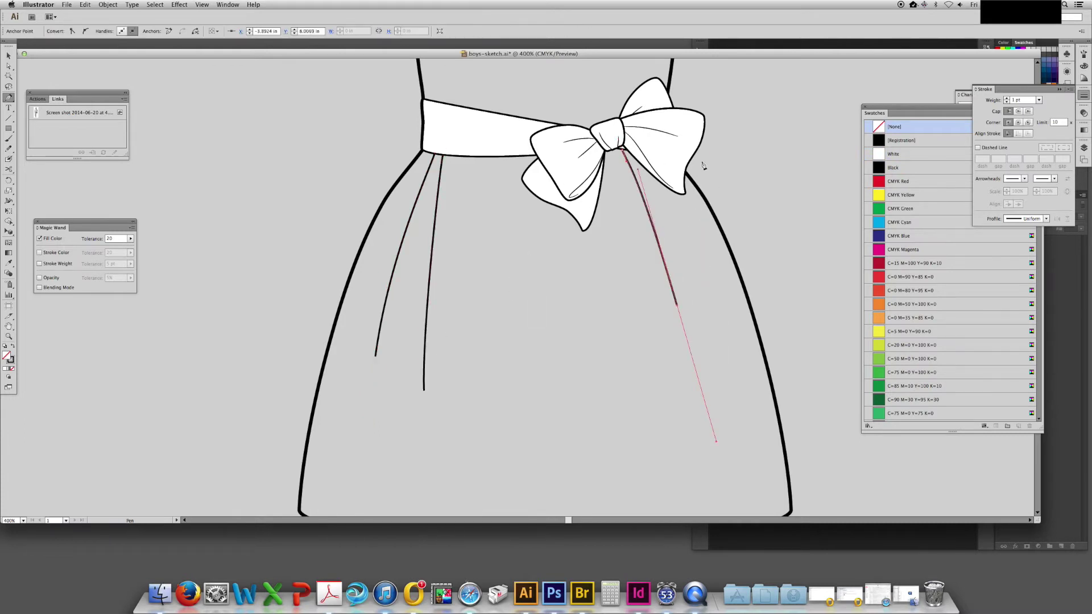
left_click_drag(609, 170, 610, 171)
scroll(631, 398, "down", 3)
mouse_move(643, 441)
left_mouse_down()
mouse_move(632, 504)
mouse_move(650, 506)
left_mouse_up()
scroll(680, 313, "up", 3)
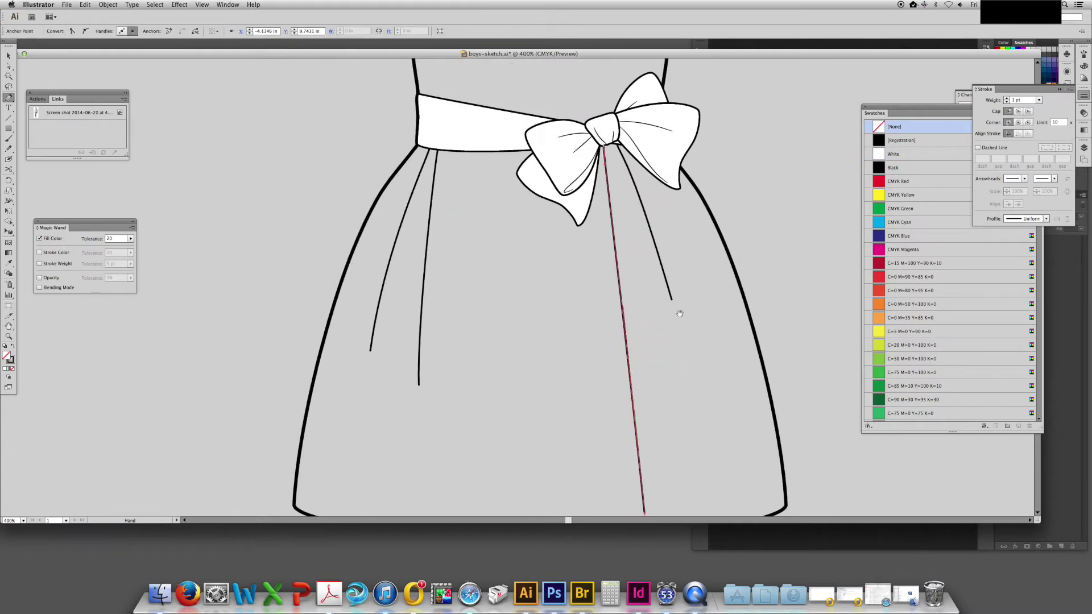
Rotate the whole bow slightly clockwise over the sash
key("b")
key("v")
left_click(608, 129)
left_click_drag(703, 69, 711, 82)
left_click(705, 66)
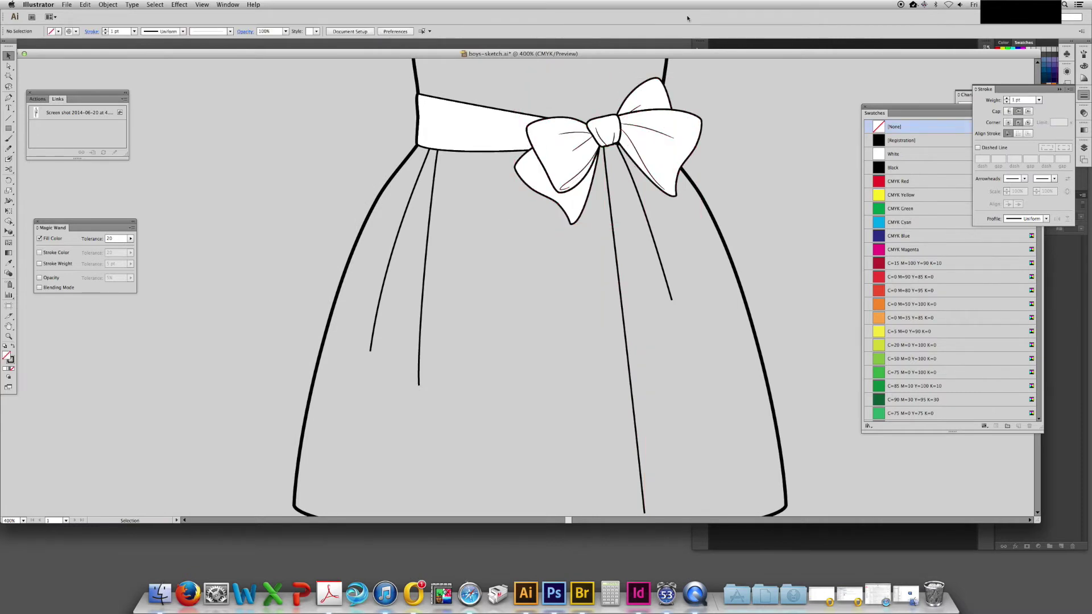
Draw a long fold line and a narrow U-shaped fold down the skirt from the sash's lower edge, left of the bow
key("super+minus")
key("super+minus")
key("super+equal")
left_click(506, 186)
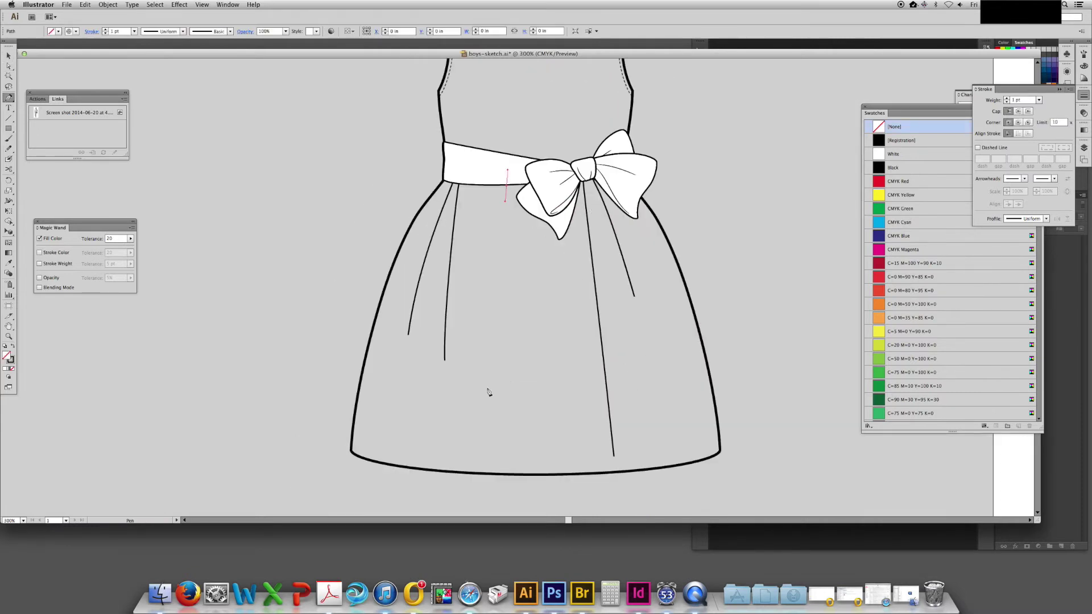
left_click_drag(490, 405, 489, 479)
left_click(476, 185)
left_click_drag(467, 289, 471, 304)
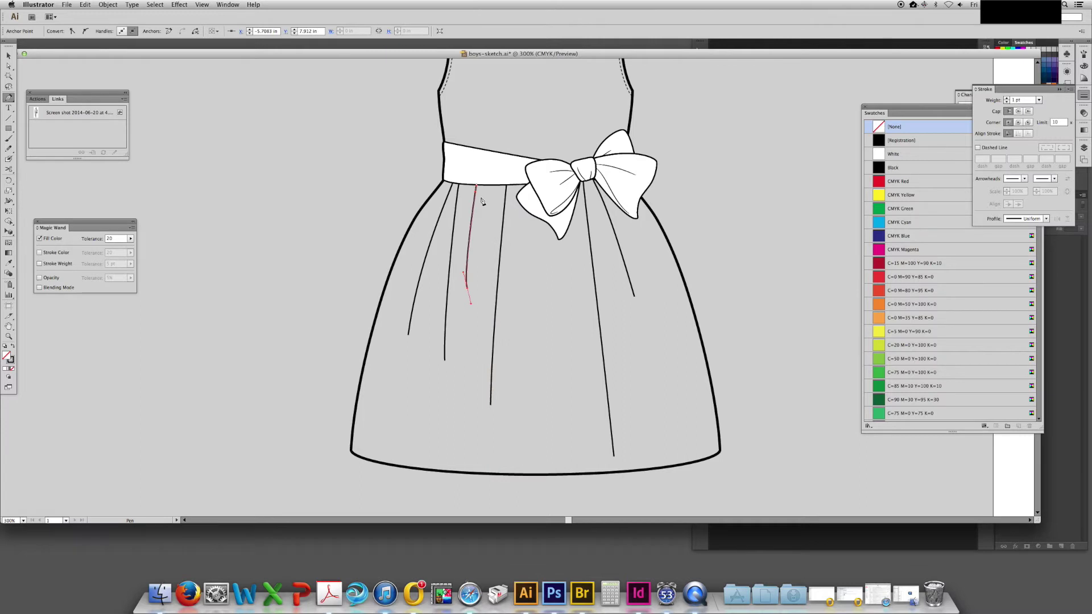
left_click_drag(481, 194, 487, 192)
Draw a fold line rising from the hem near the skirt's left side and two short fold lines beneath the bow's left tail
left_click(370, 459)
left_click_drag(401, 276, 415, 235)
scroll(468, 301, "down", 2)
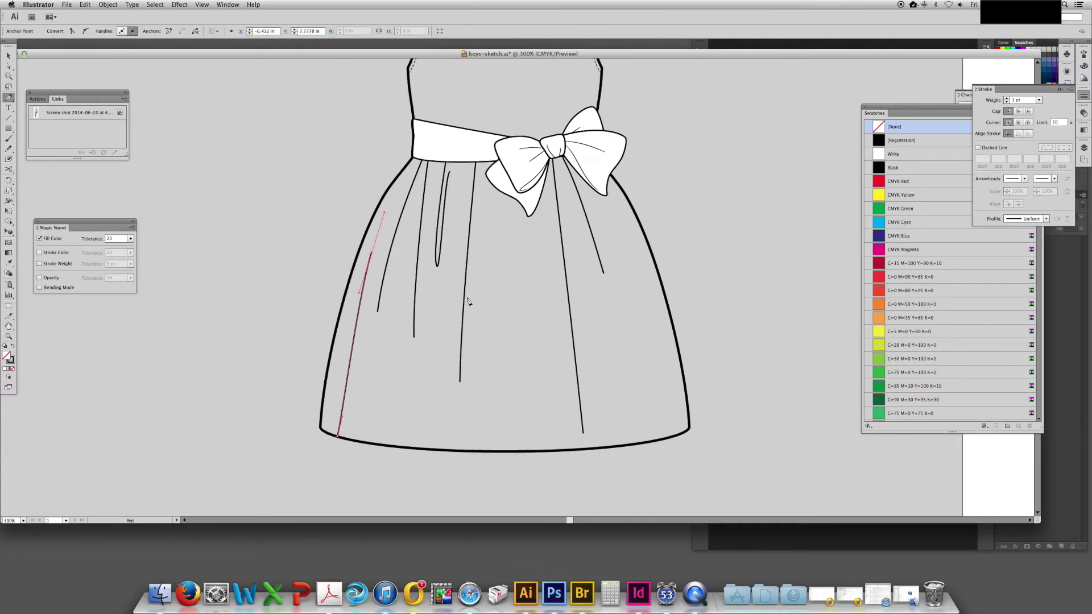
left_click_drag(505, 202, 505, 208)
left_click_drag(501, 314, 501, 346)
left_click_drag(515, 198, 515, 211)
left_click_drag(519, 259, 520, 280)
Draw a fold line down along the skirt's right side and another rising from the hem near its right end
left_click(641, 227)
left_click_drag(669, 404, 677, 450)
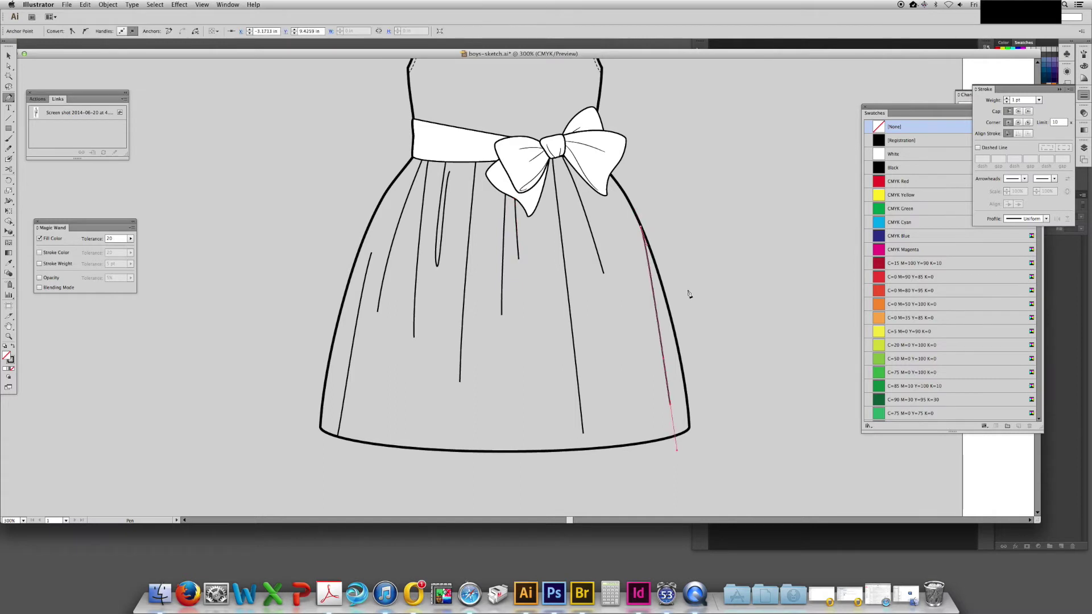
left_click(643, 443)
left_click(609, 280)
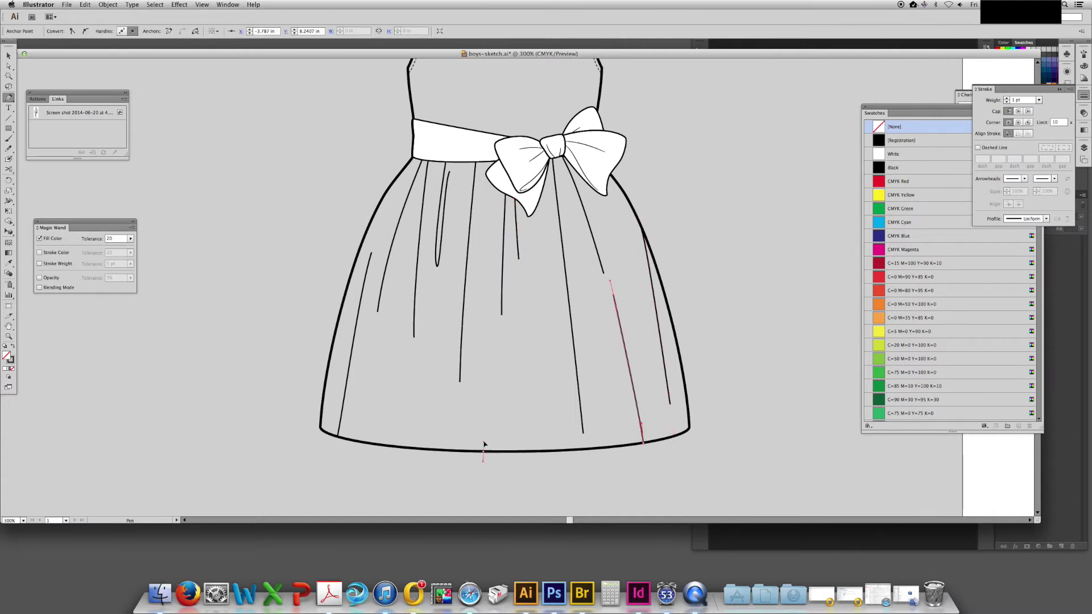
key("super+z")
Draw a tall, narrow inverted-U fold rising from the middle of the hem
left_click_drag(495, 432, 492, 412)
left_click_drag(484, 278, 483, 257)
left_click_drag(474, 451, 474, 458)
scroll(435, 449, "up", 1)
Draw two more fold lines up from the hem, one left and one right of centre, and shift the right one's hem end leftward
left_click_drag(393, 449, 394, 436)
left_click_drag(411, 280, 415, 234)
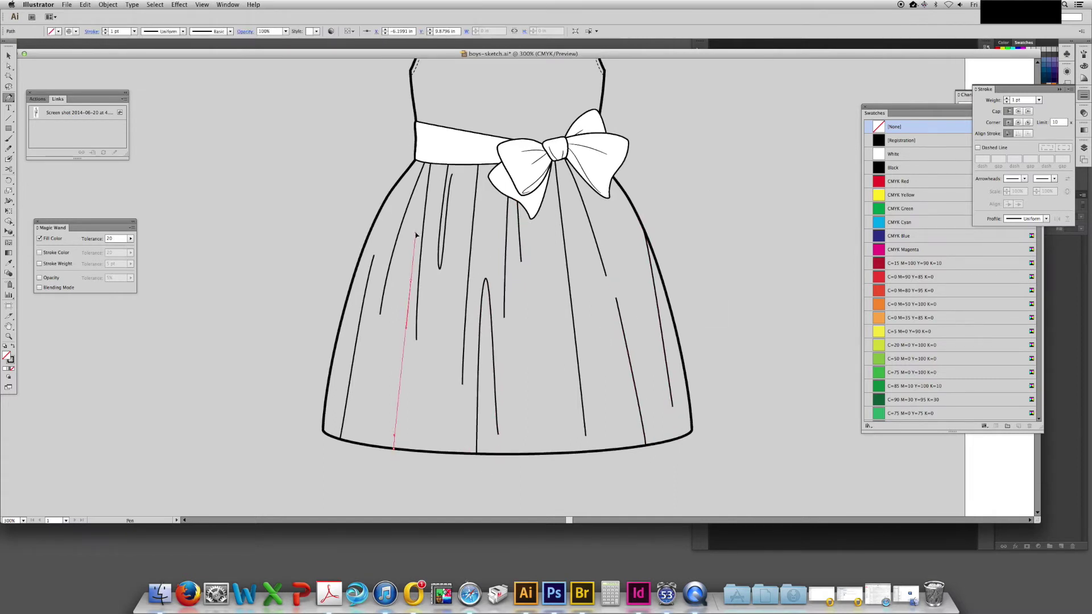
left_click(416, 233)
left_click_drag(545, 263, 542, 223)
left_click(685, 232, "super")
key("a")
left_click_drag(568, 453, 557, 453)
Draw a long, thin closed wedge in the empty area right of the dress, with a black fill and no stroke
left_click(724, 90)
key("v")
left_click_drag(583, 313, 589, 293)
left_click_drag(928, 77, 638, 222)
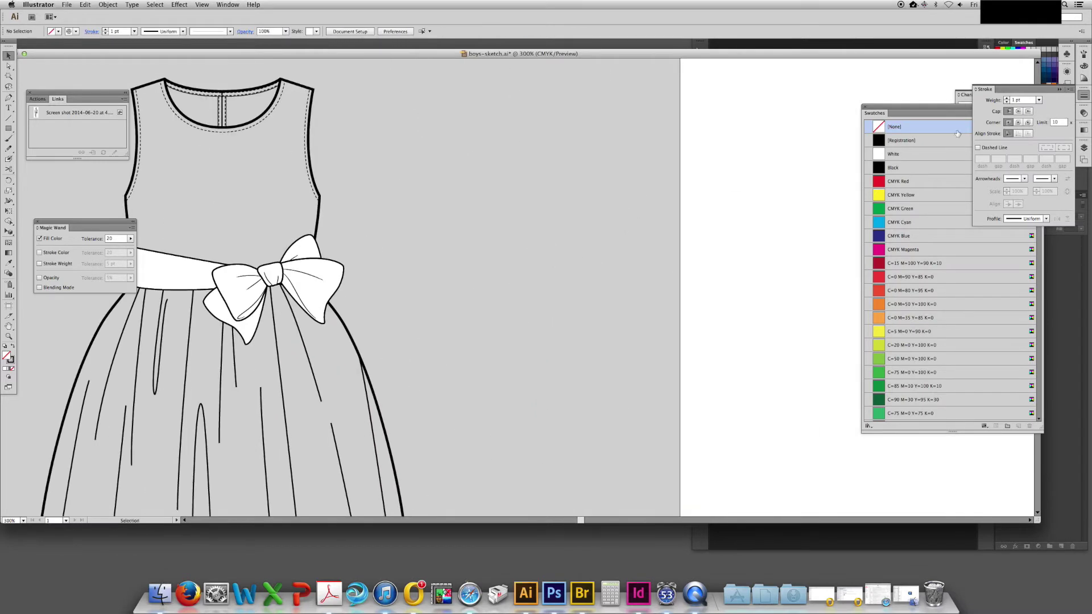
key("p")
left_click(397, 199)
left_click(398, 209)
left_click(583, 221, "shift")
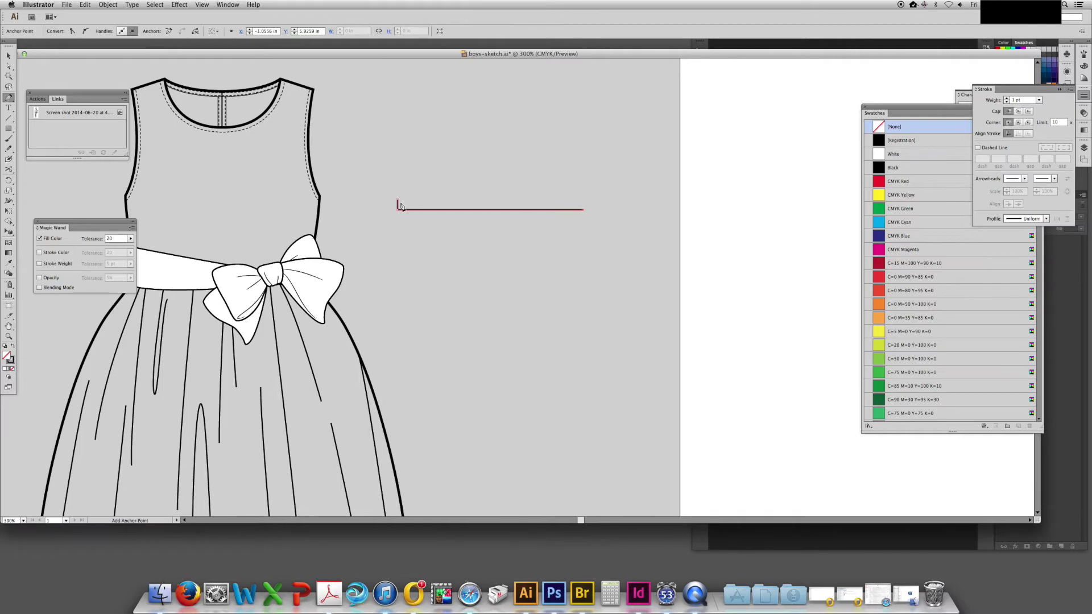
left_click(397, 200)
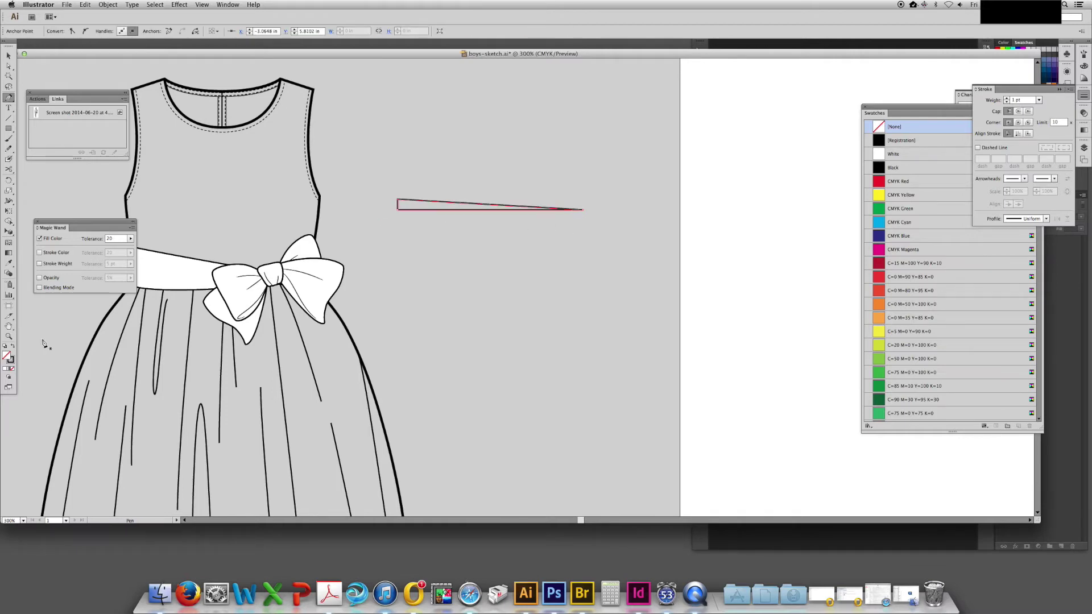
left_click_drag(11, 358, 7, 356)
left_click(12, 369)
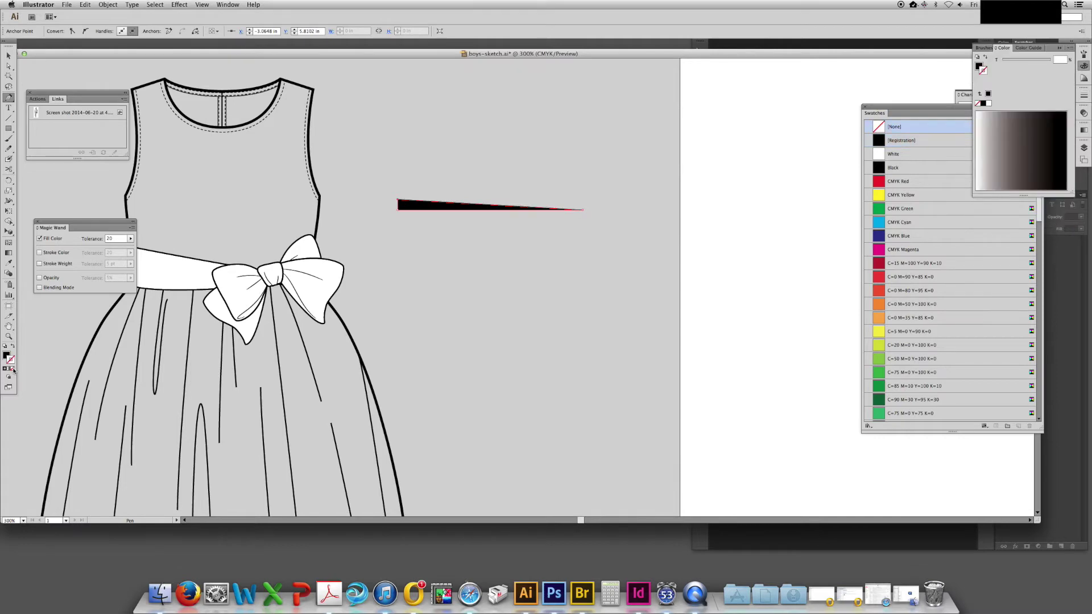
Stretch the black wedge lengthwise and flatten it into a thin tapering line
scroll(545, 217, "up", 2)
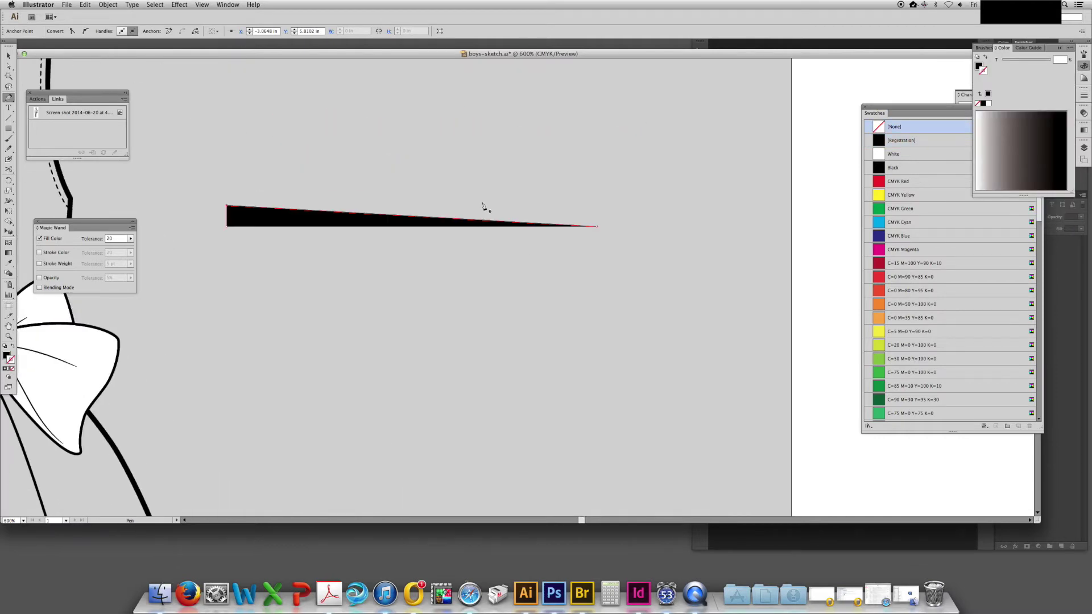
left_click_drag(597, 227, 899, 229)
key("v")
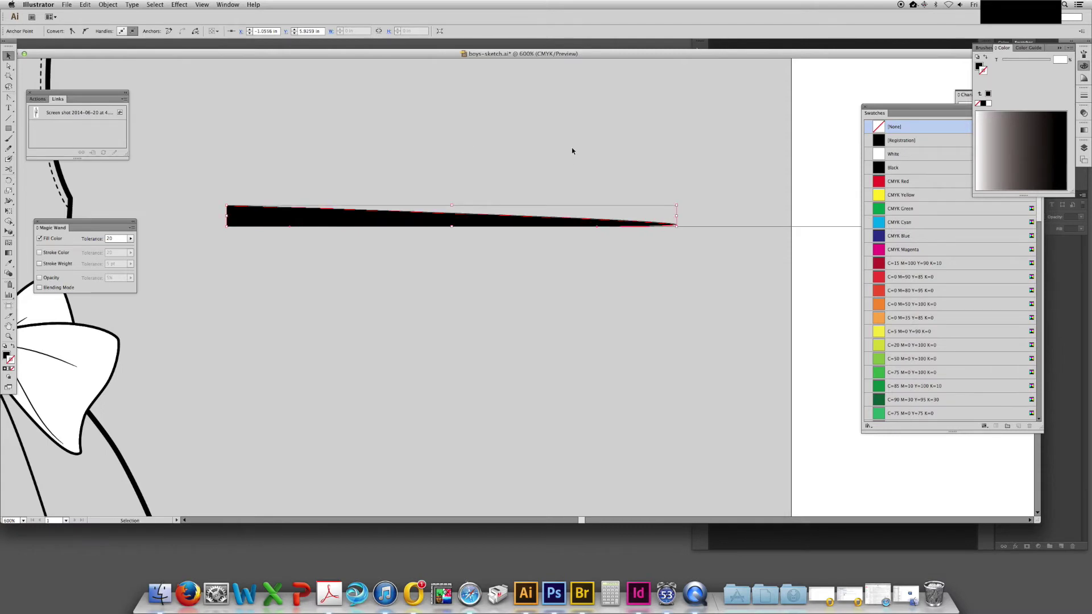
left_click_drag(444, 165, 482, 275)
left_click_drag(455, 209, 452, 224)
left_click_drag(398, 298, 571, 334)
left_click(484, 100)
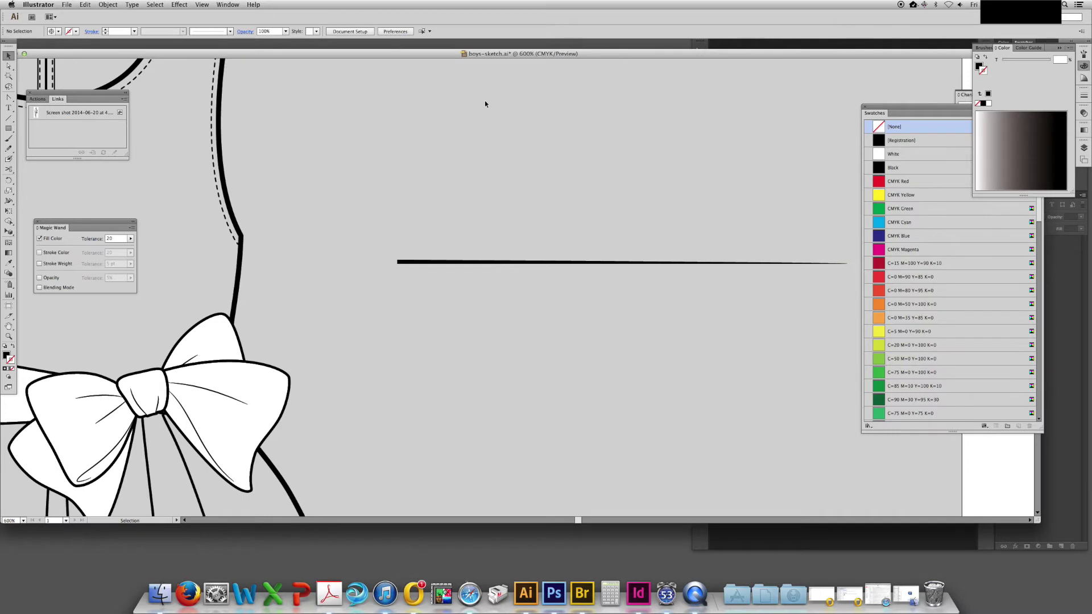
Draw a straight, unfilled horizontal reference line with a 1 pt black stroke above the wedge
key("p")
left_click(383, 232)
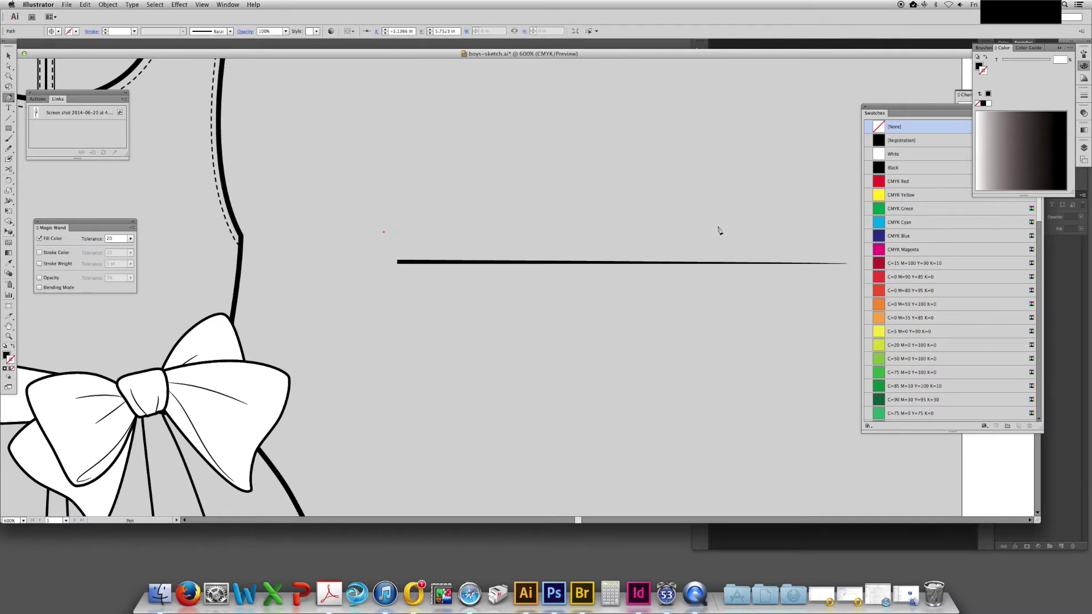
left_click(718, 231)
key("shift+x")
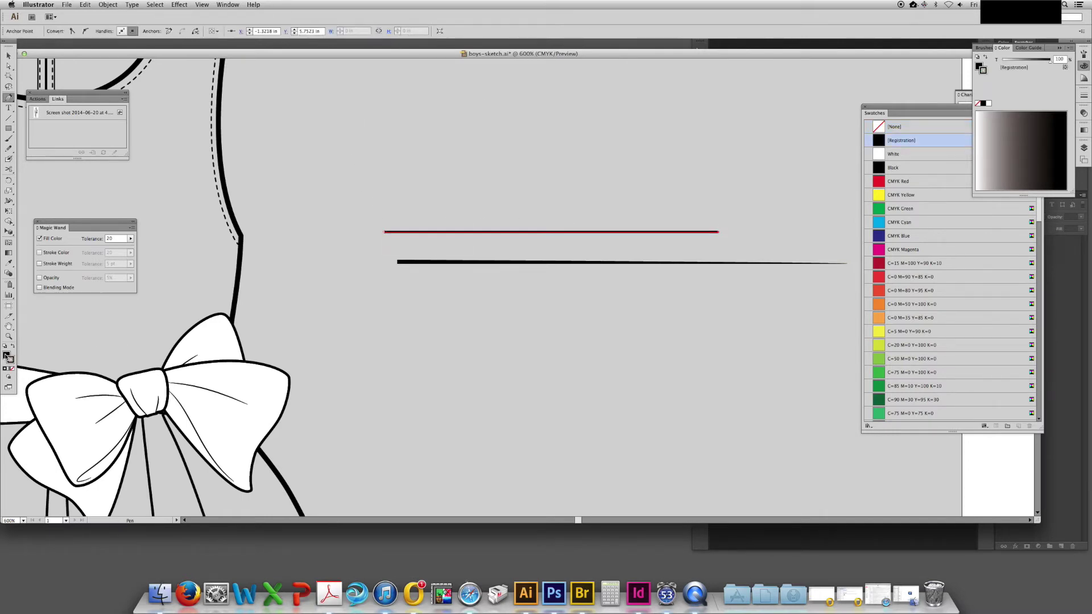
left_click(1085, 96)
key("v")
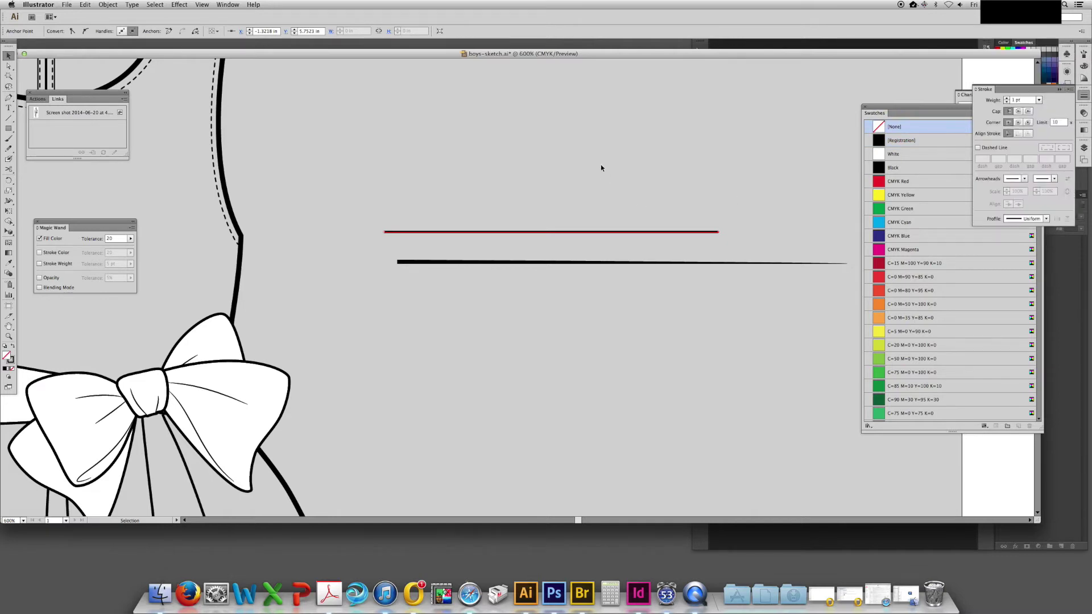
Shrink the wedge to about 1.68 in long and 0.016 in high, and delete the reference line above it
left_click(492, 302)
left_click(544, 261)
left_click_drag(624, 260, 623, 262)
left_click(595, 273)
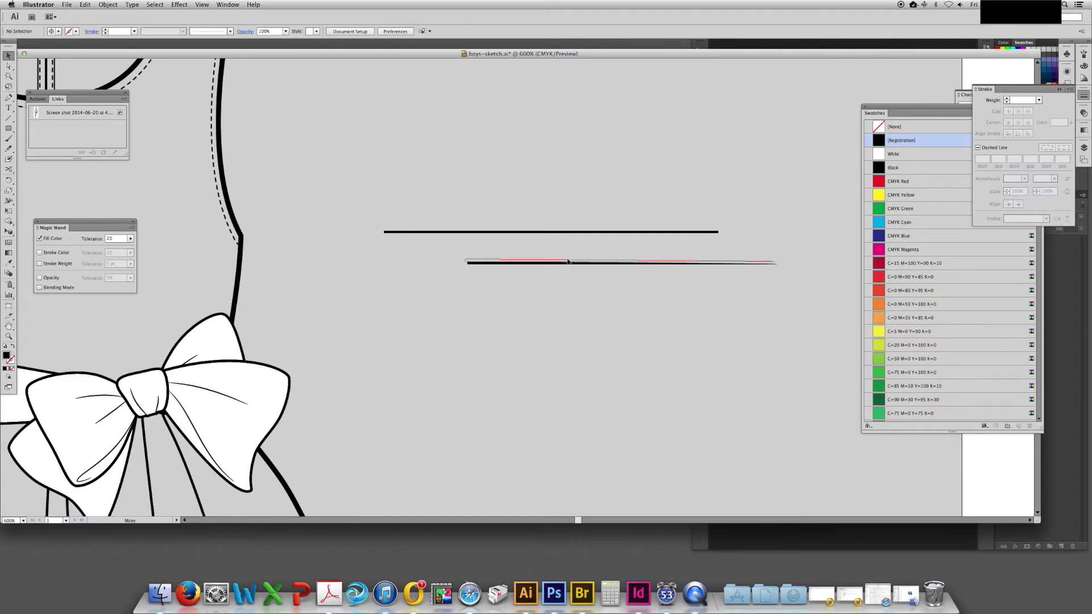
left_click_drag(490, 233, 510, 308)
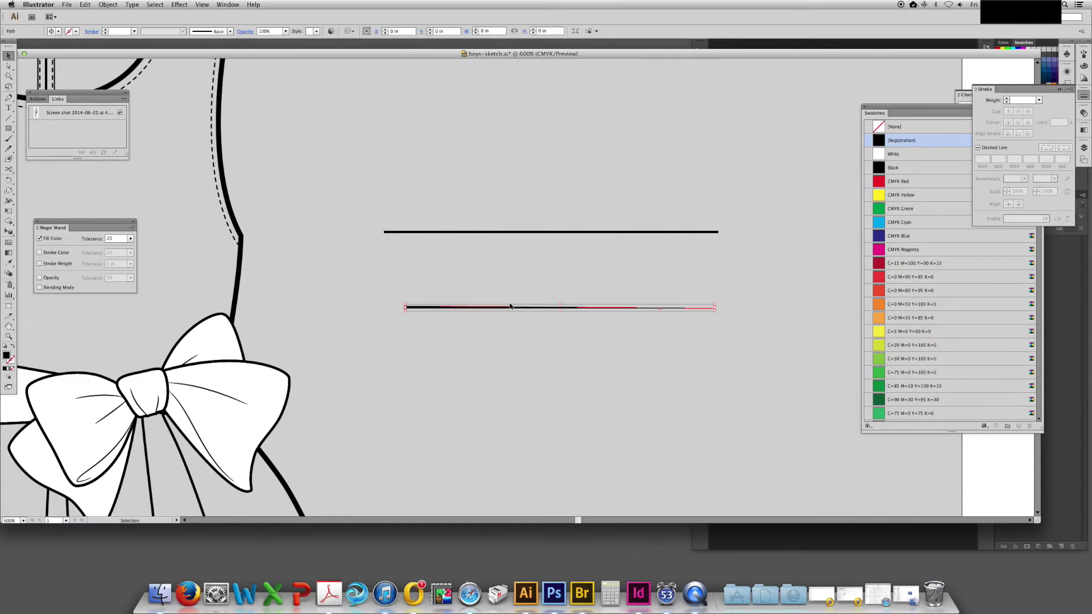
left_click_drag(665, 202, 690, 268)
key("Delete")
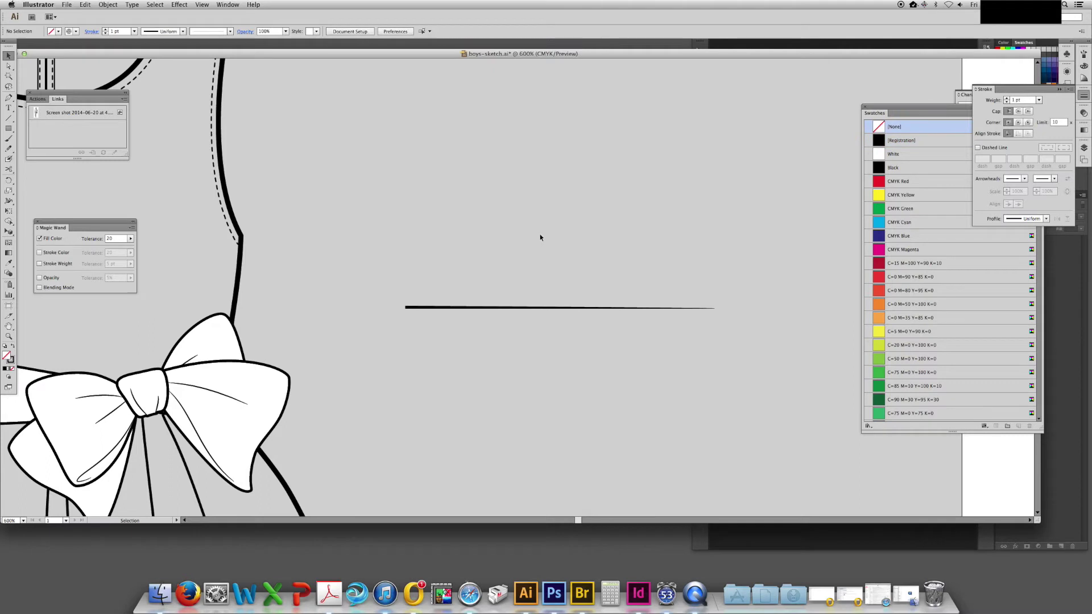
Create a new art brush from the tapered wedge with the Hue Shift colorization method
left_click_drag(540, 243, 596, 330)
left_click(1083, 54)
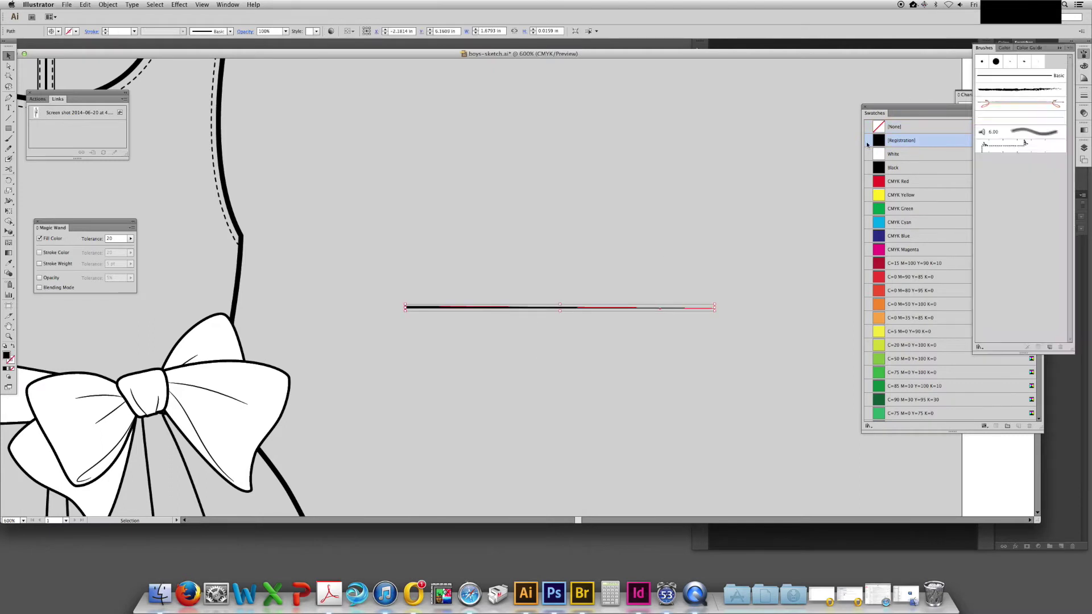
double_click(464, 309)
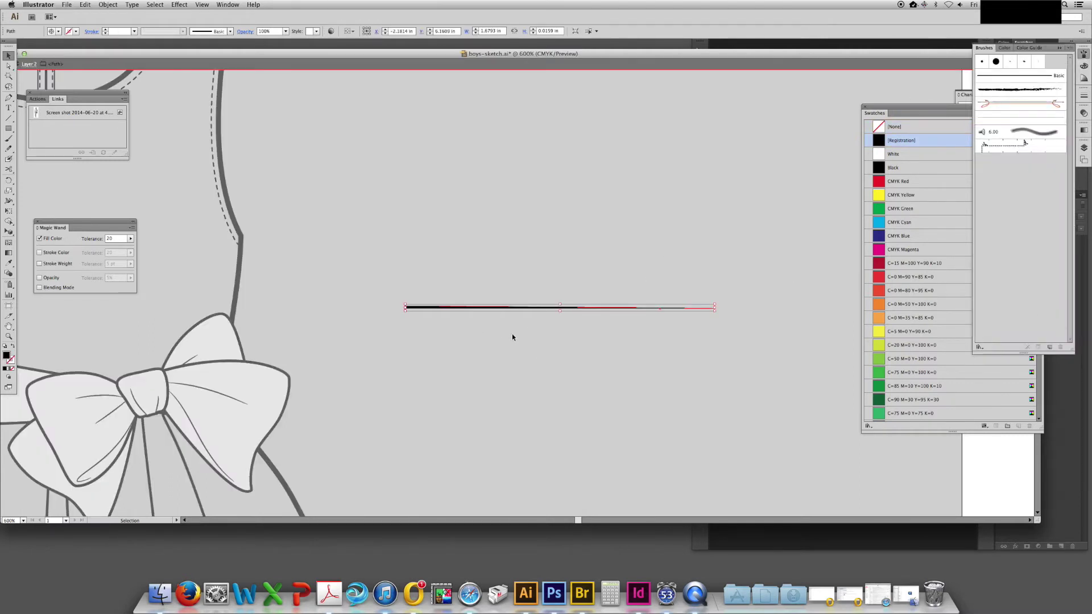
left_click_drag(515, 309, 1026, 250)
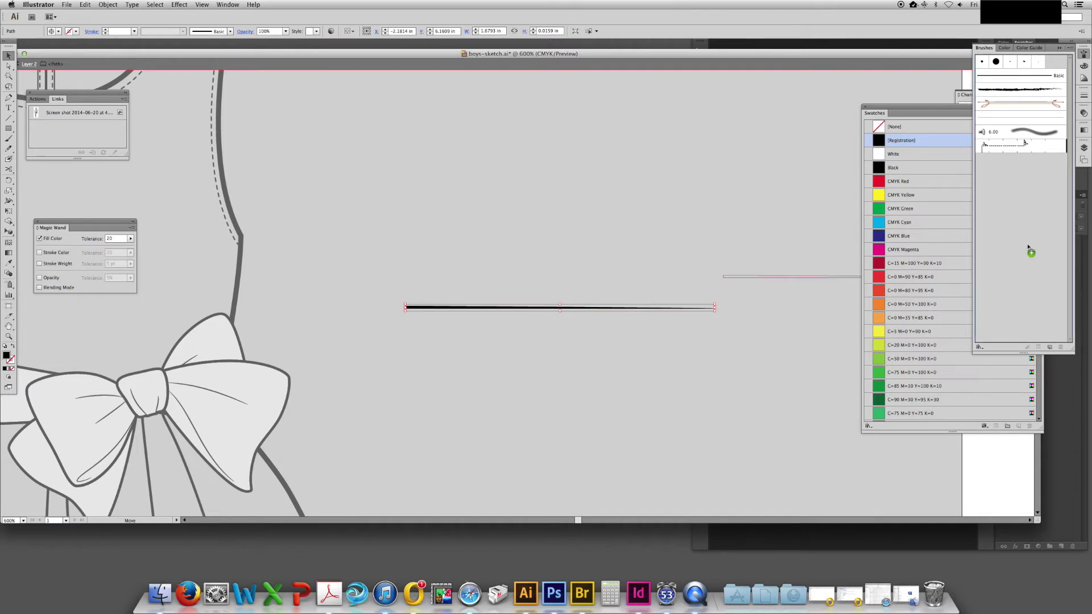
left_click(576, 371)
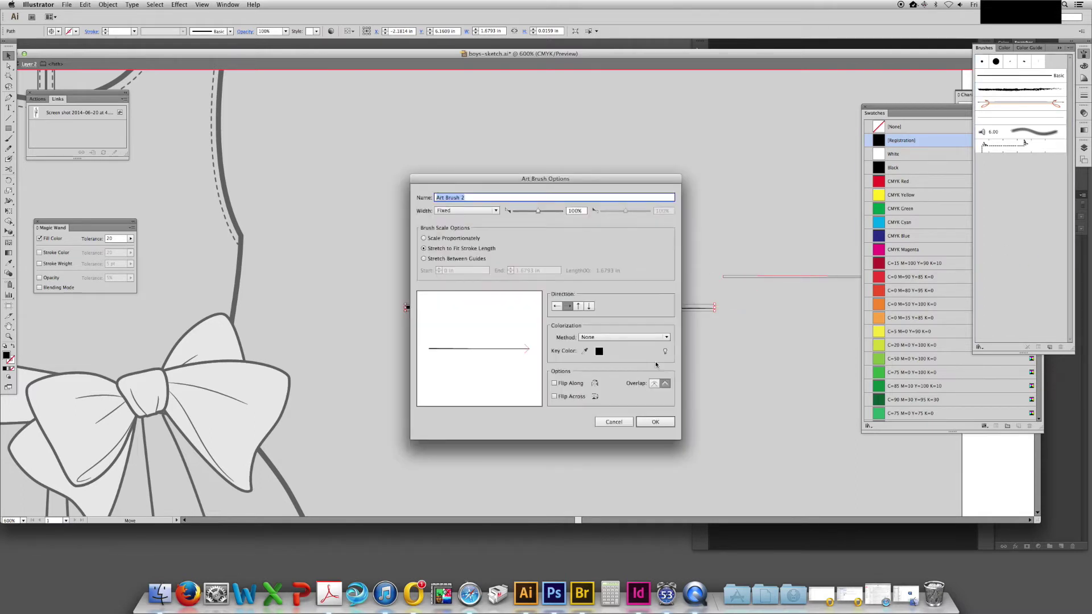
left_click(666, 337)
left_click(618, 375)
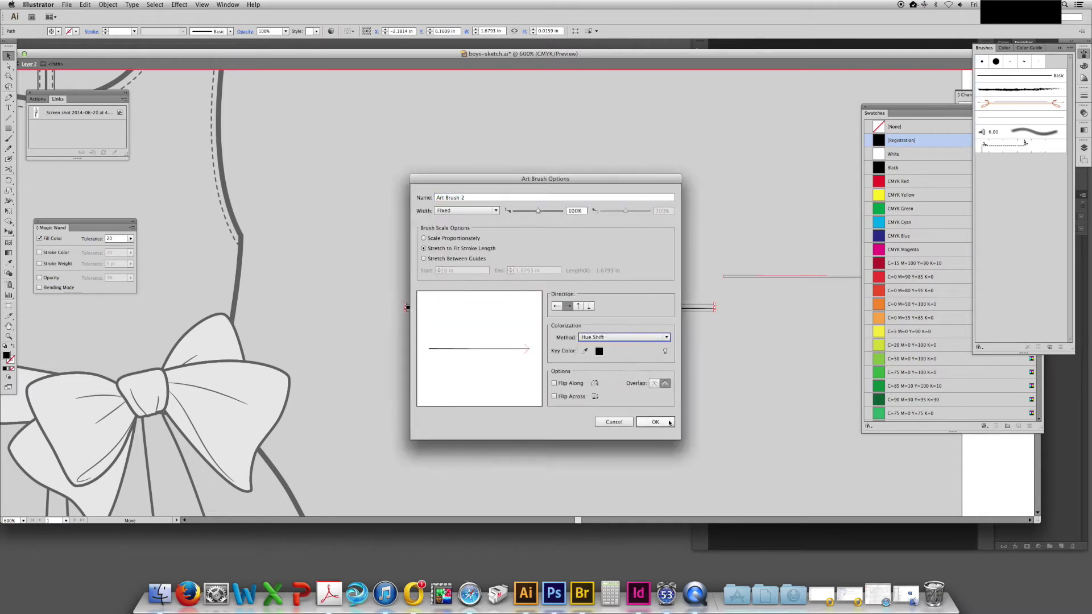
left_click(655, 422)
Delete the wedge artwork beside the dress and leave isolation mode
left_click_drag(559, 243, 634, 398)
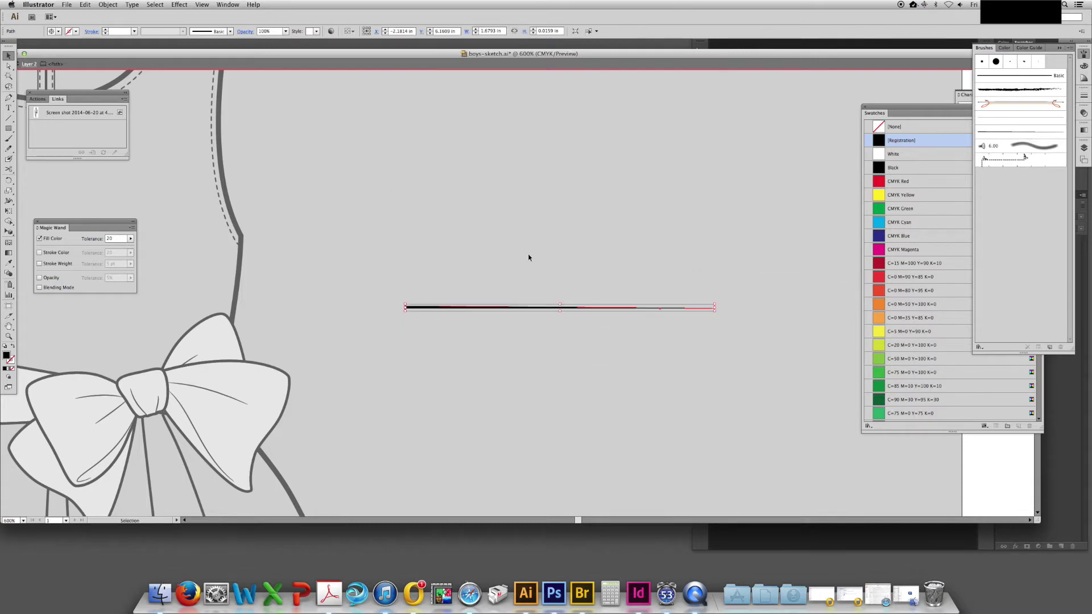
key("Delete")
key("super+minus")
key("super+minus")
key("super+minus")
double_click(529, 258)
Select all the skirt fold lines without the dress outline and apply the new tapered art brush to them
left_click_drag(315, 428, 346, 319)
left_click_drag(250, 317, 513, 349)
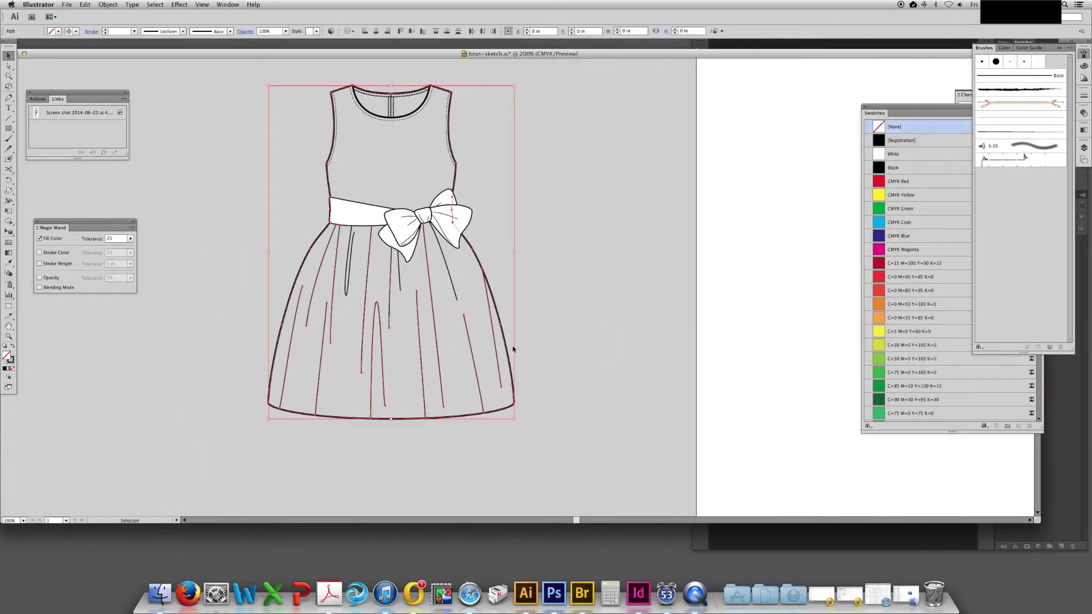
left_click(450, 280, "shift")
left_click(505, 348, "shift")
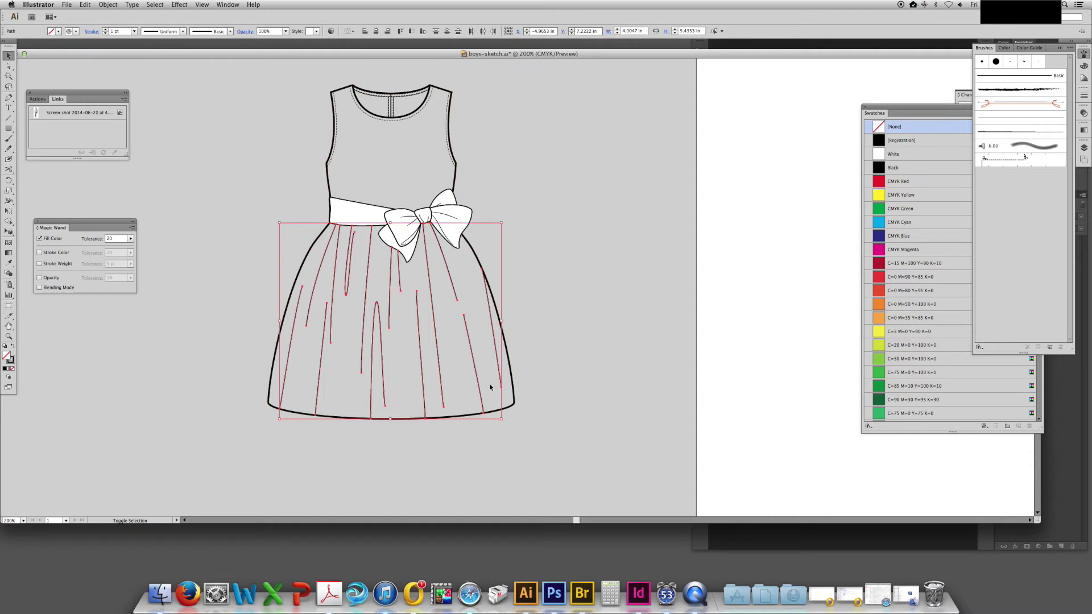
left_click(1024, 134)
left_click(613, 366)
left_click_drag(597, 361, 614, 374)
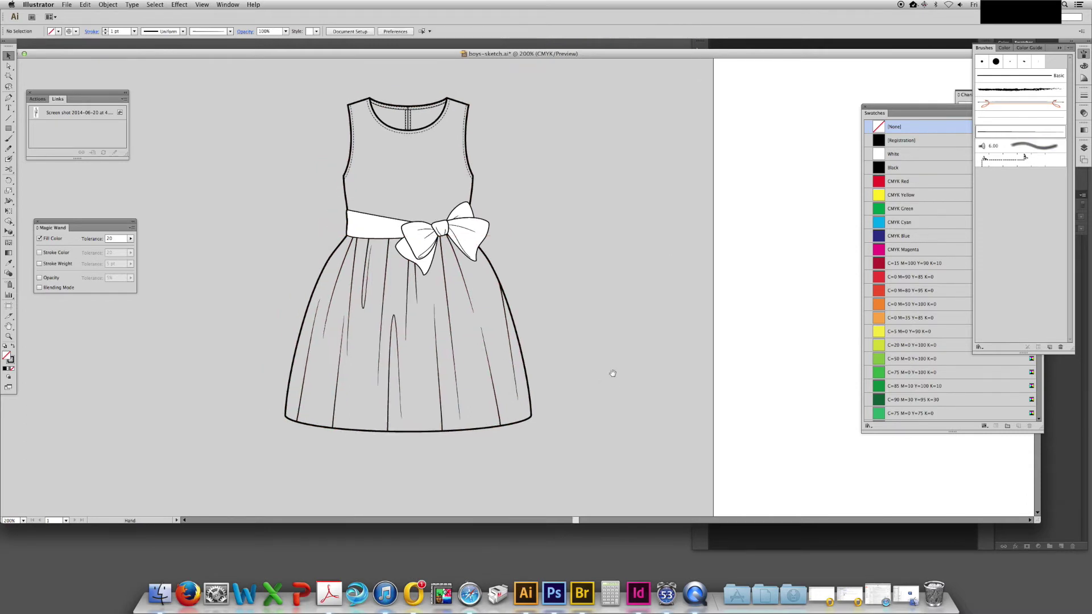
Select all the skirt fold lines again and set their stroke weight to 0.5 pt
mouse_move(616, 297)
left_mouse_down()
mouse_move(438, 440)
mouse_move(246, 463)
left_mouse_up()
left_click(498, 270, "shift")
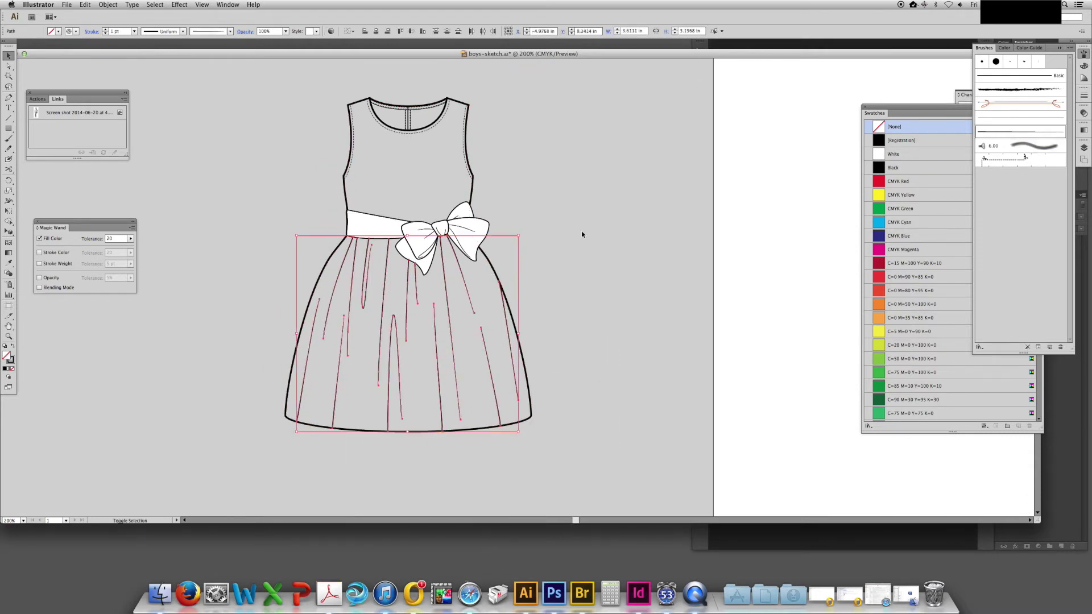
left_click(1083, 96)
left_click(1039, 100)
left_click(1051, 118)
left_click(614, 311)
Add anchor points to the hem where the two leftmost folds meet it and on either side of the first fold
left_click_drag(566, 193, 587, 205)
key("super+equal")
key("super+equal")
key("super+equal")
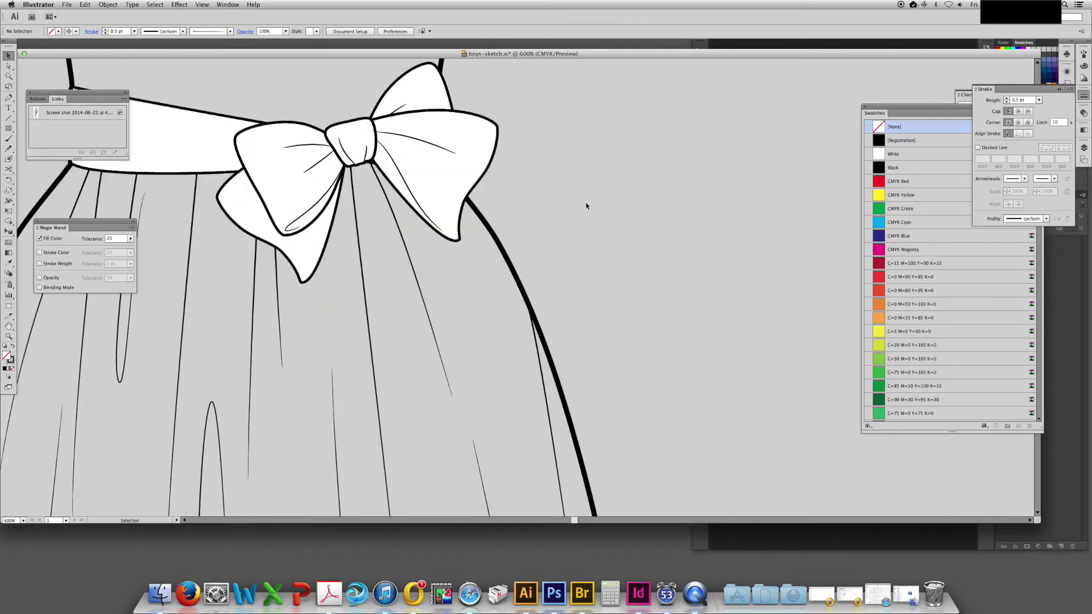
left_click_drag(119, 374, 472, 59)
key("super+equal")
left_click_drag(411, 266, 442, 248)
left_click(266, 433)
key("plus")
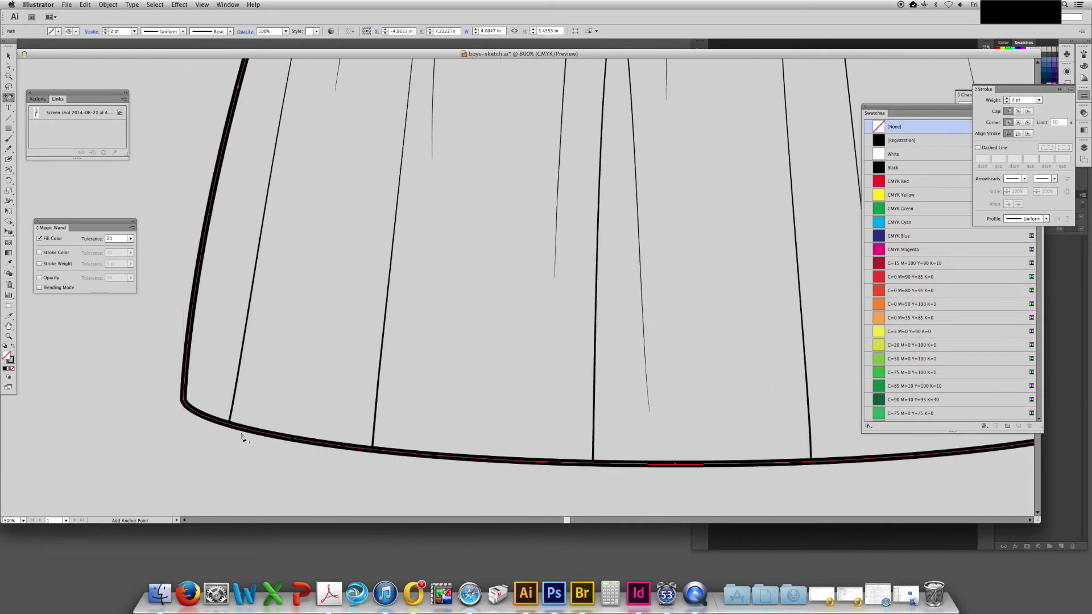
left_click(231, 425)
left_click(283, 437)
left_click(202, 414)
left_click(372, 449)
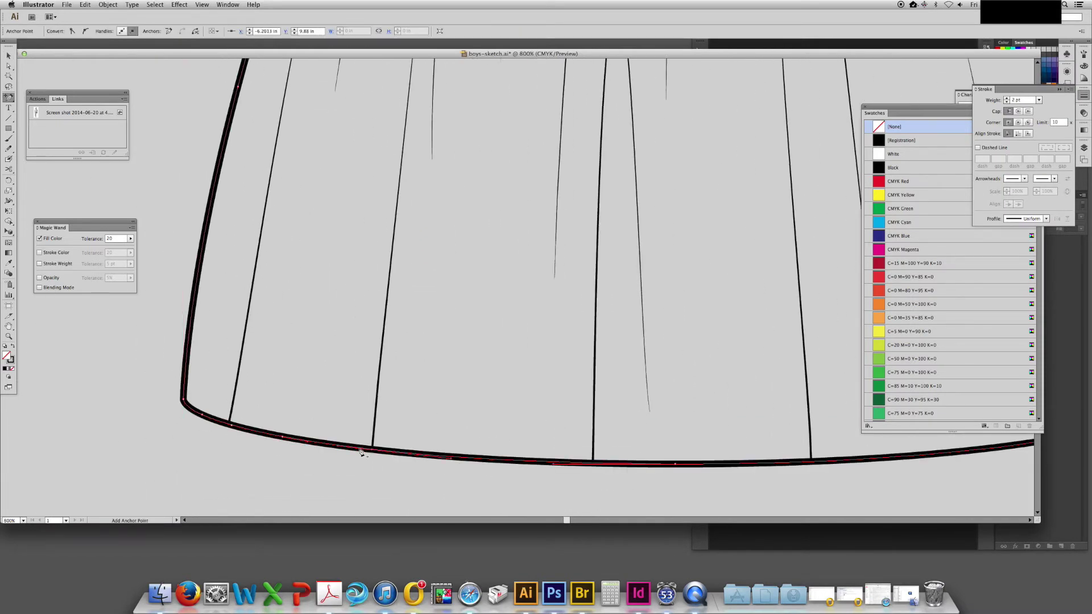
Add anchor points to the hem where the middle fold meets it, between it and the second fold, and just past it
left_click_drag(359, 410, 341, 410)
left_click(342, 448)
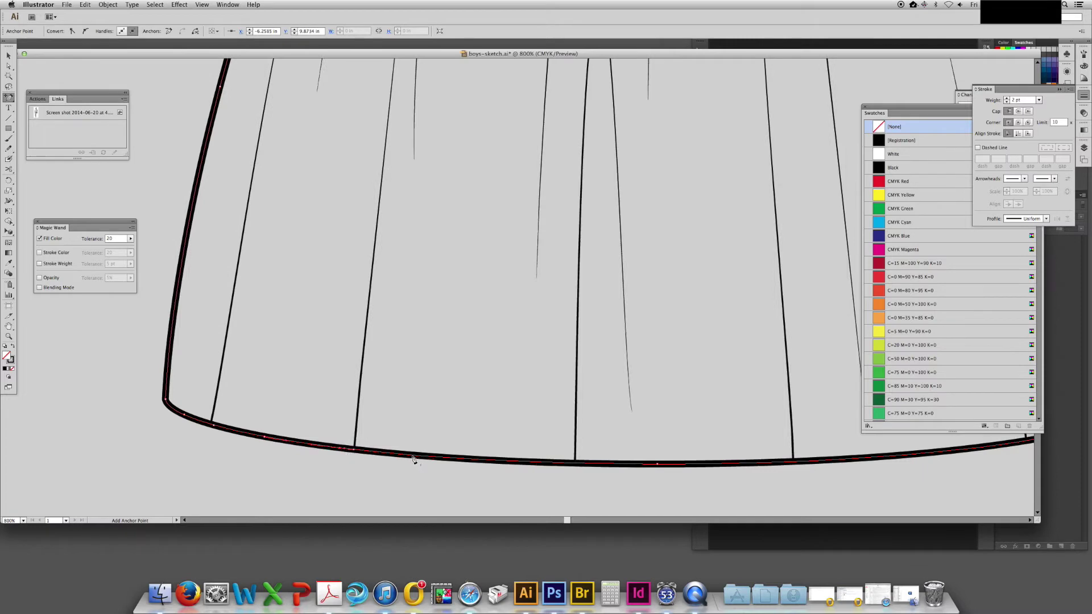
left_click(570, 462)
left_click(646, 465)
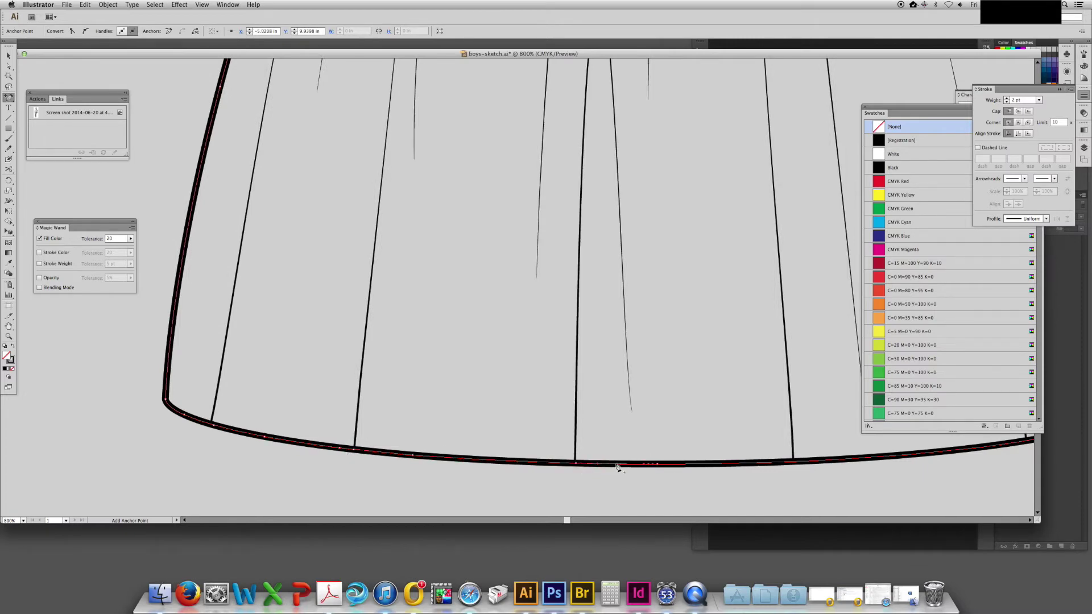
left_click(524, 464)
Add anchor points to the hem where the two right-hand folds meet it, between those folds, and toward the skirt's right corner
left_click_drag(759, 413, 506, 422)
left_click(541, 472)
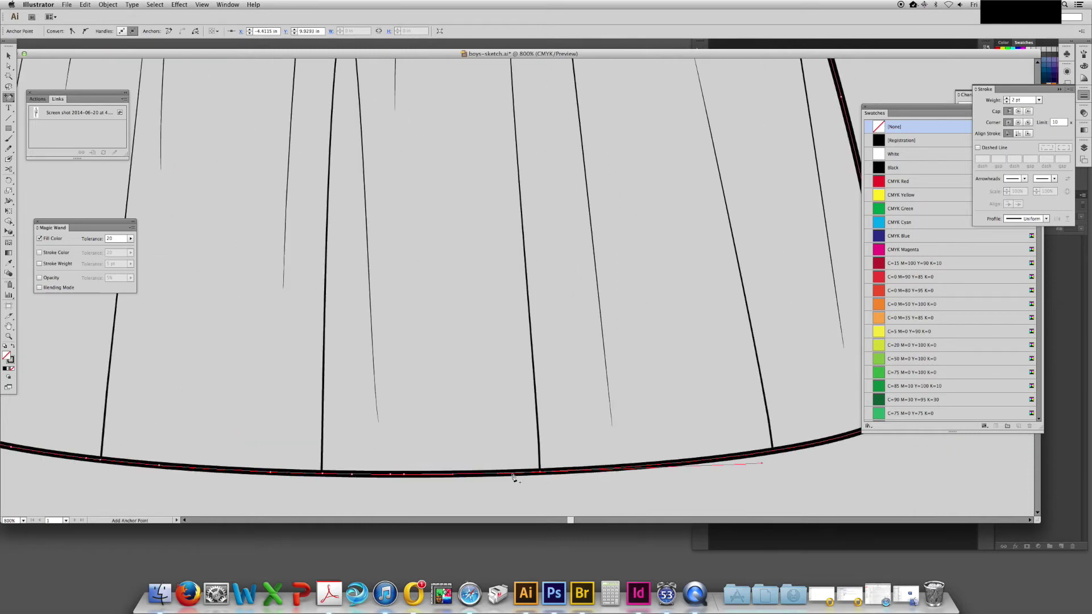
left_click(630, 468)
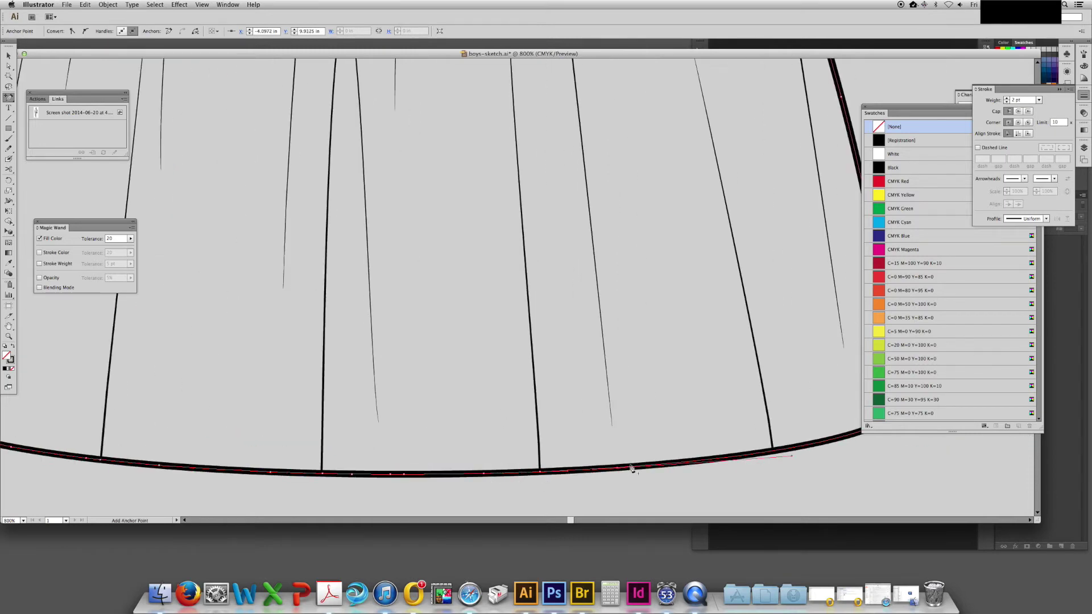
left_click(773, 452)
left_click_drag(800, 385, 543, 406)
left_click(607, 453)
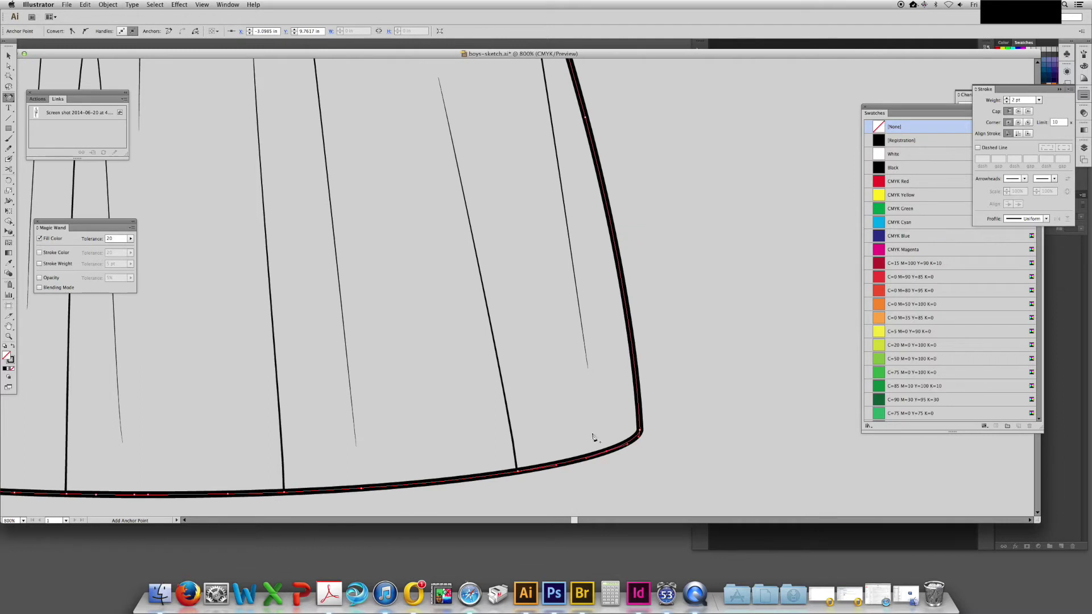
left_click(581, 462)
Reposition the hem's anchor points around the leftmost fold to form a small wavy dip at its lower end
scroll(512, 352, "left", 15)
key("a")
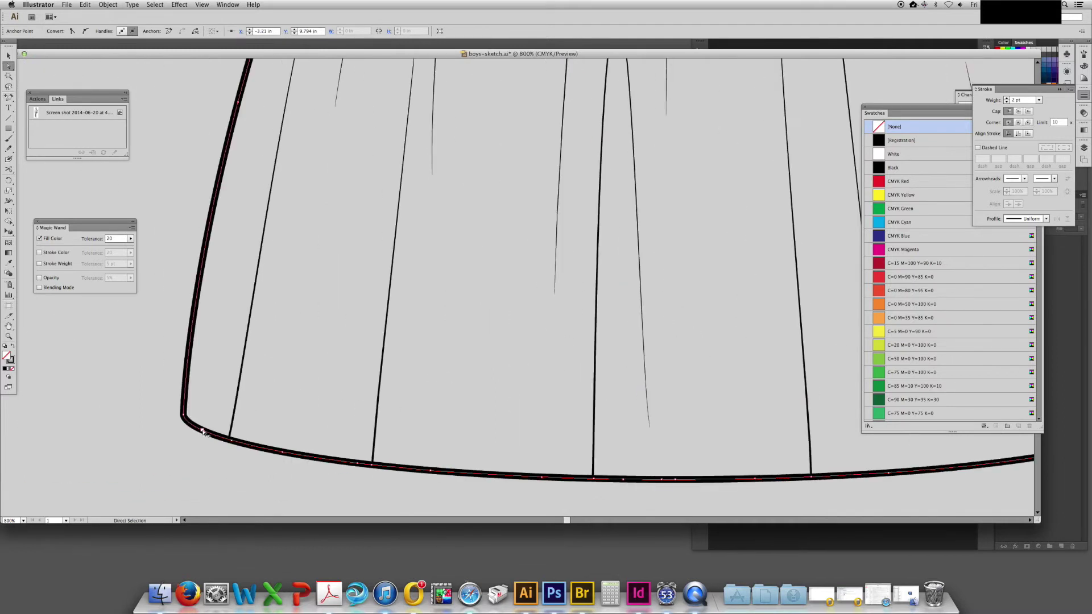
left_click_drag(203, 433, 252, 438)
key("super+minus")
key("super+minus")
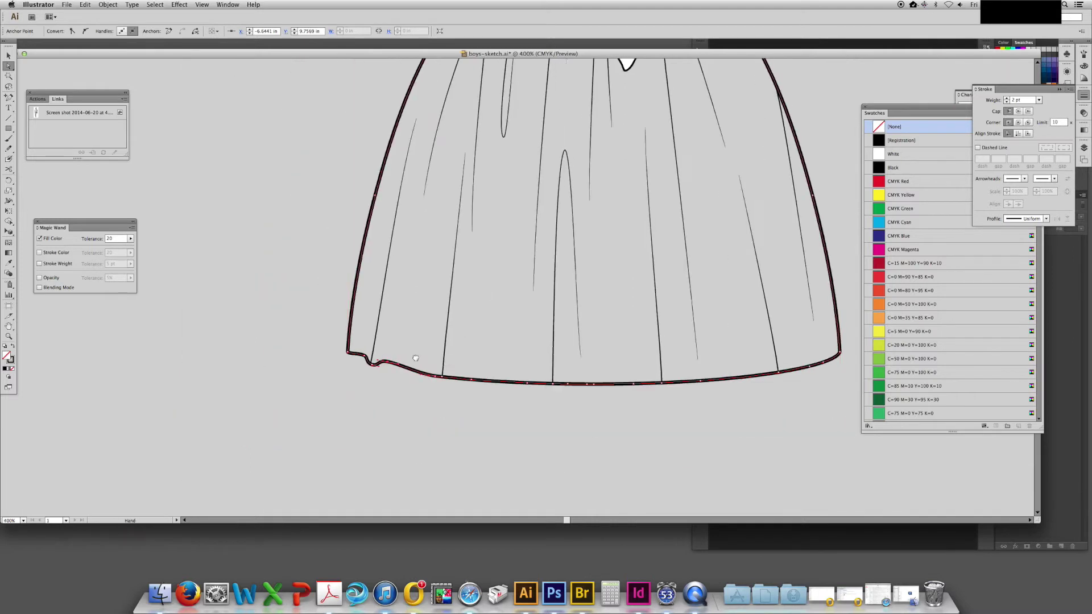
Try to raise the hem's anchor point at the second fold from the left slightly
left_click_drag(398, 249, 298, 283)
left_click_drag(338, 409, 340, 404)
left_click(364, 407)
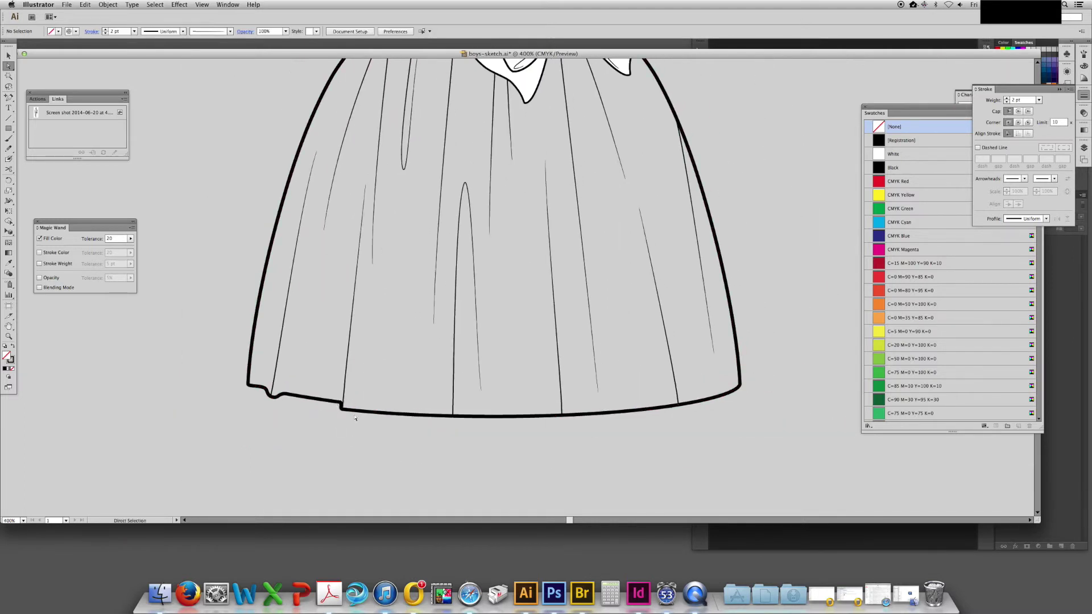
Move the leftmost fold line's lower end to the start of the hem's wavy dip and adjust its curve
scroll(355, 419, "up", 2)
left_click(258, 425)
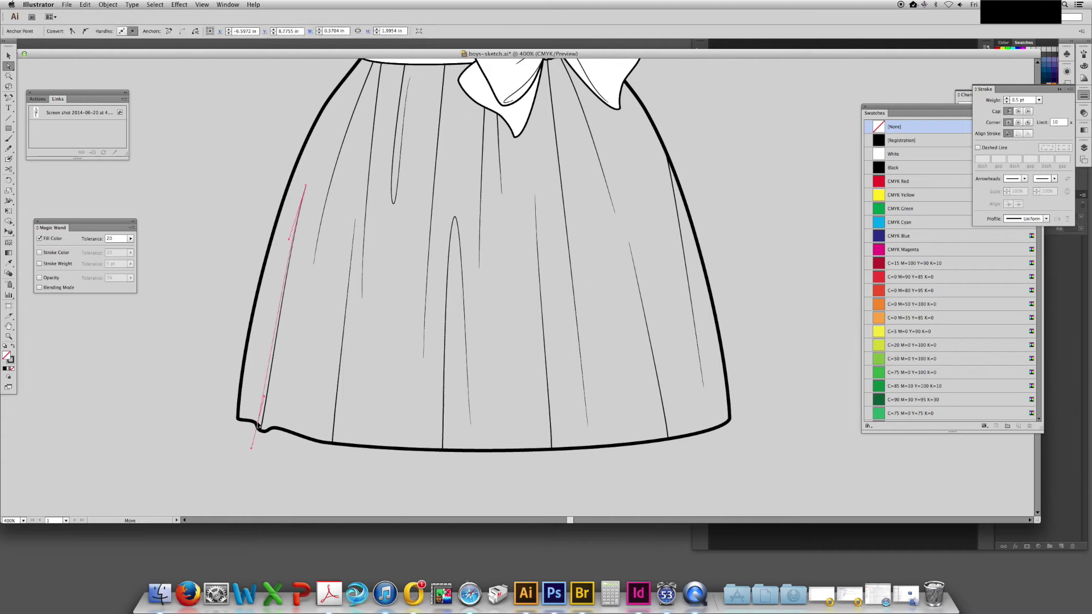
left_click_drag(258, 423, 259, 395)
left_click(278, 428)
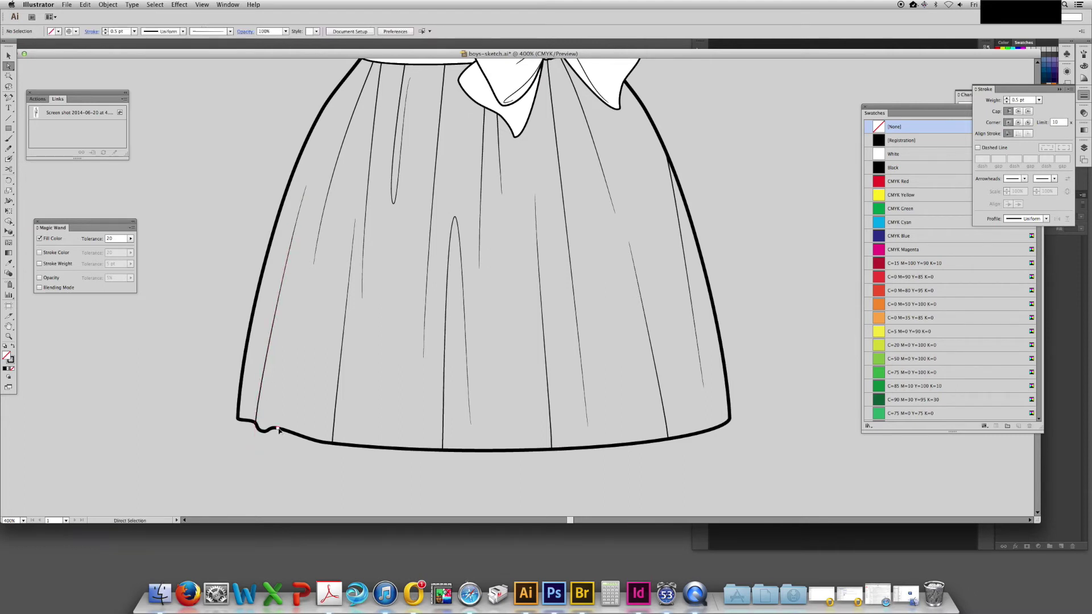
Reshape the hem between the first and second pleat lines on the left of the skirt into a soft wave
left_click(335, 444)
left_click(336, 462)
left_click_drag(324, 401, 320, 403)
Move the middle anchor point of the skirt's left side seam slightly inward to refine its curve
left_click(260, 262)
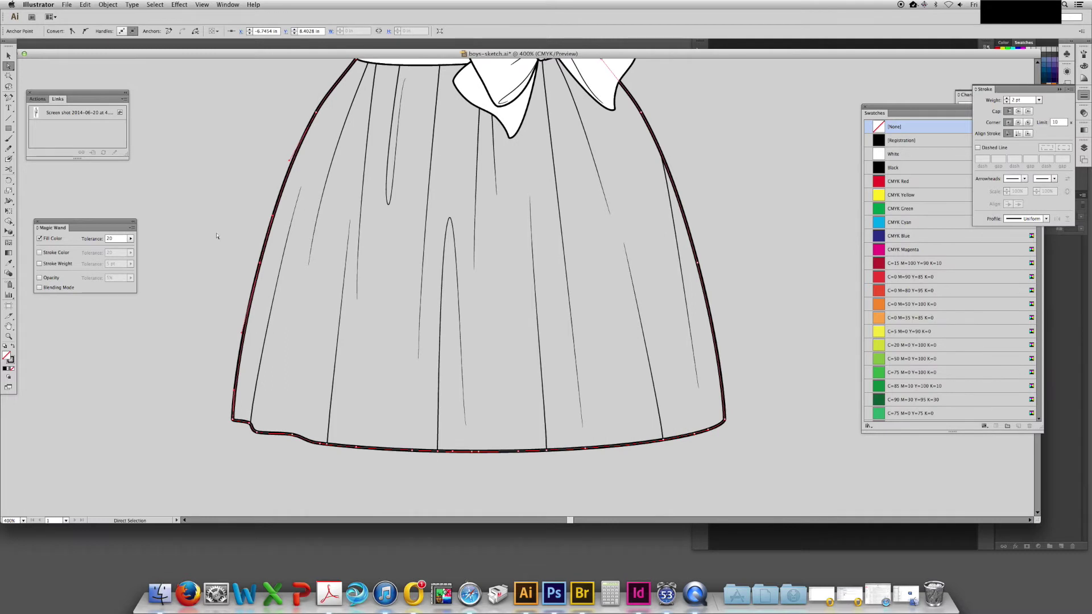
left_click(216, 236)
left_click(261, 262, "super")
left_click(236, 262)
left_click(259, 268)
left_click(235, 250)
Shape a small fold notch in the hem where the second pleat line from the left meets it
left_click_drag(230, 216, 178, 162)
left_click(278, 391)
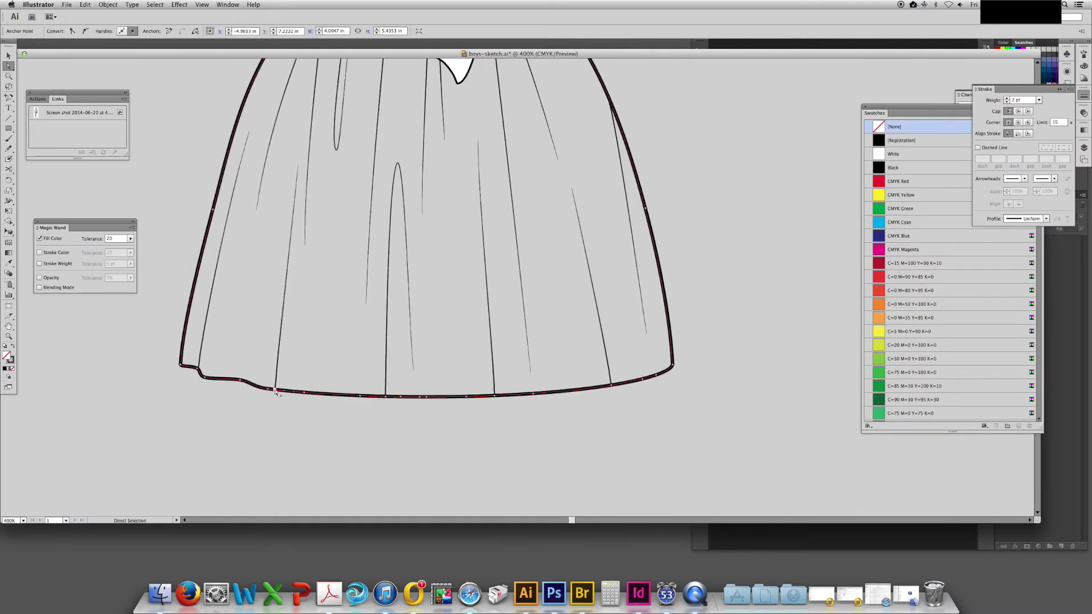
left_click_drag(274, 390, 277, 387)
left_click(309, 414)
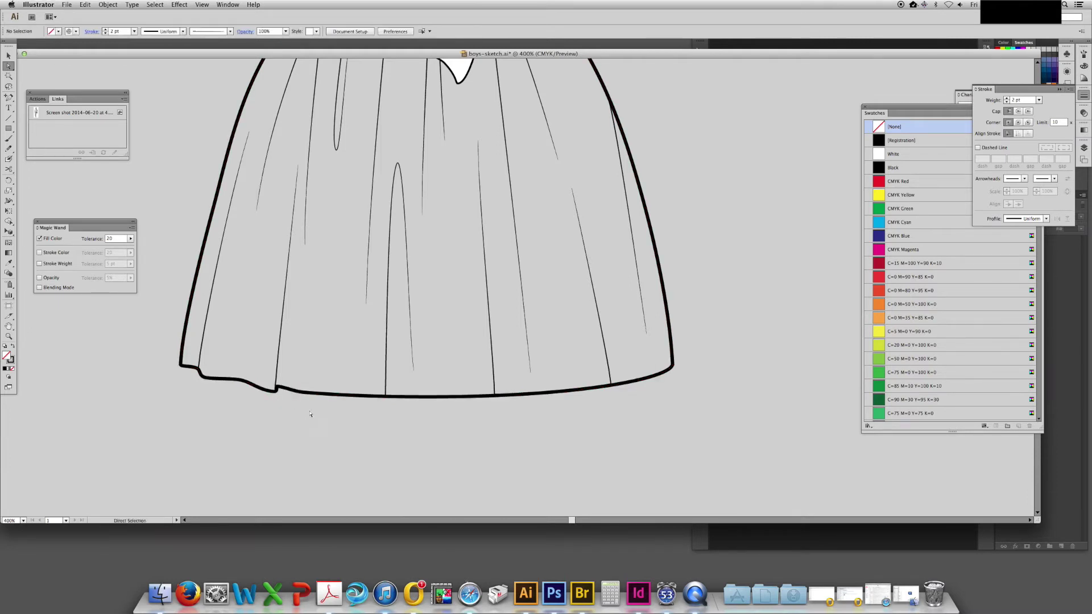
Curve the hem between the second pleat line and the centre pleat into a gentle wave
left_click_drag(327, 413, 315, 417)
left_click(351, 398)
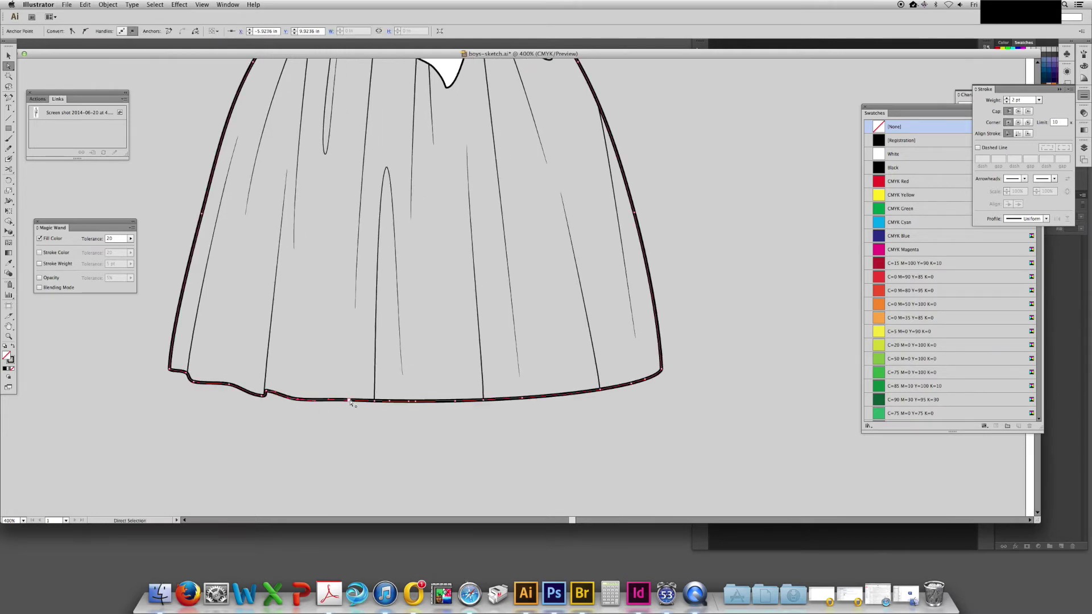
left_click_drag(356, 396, 355, 395)
Form a fold notch in the hem at the rightmost pleat and bring the pleat line's lower end onto it
left_click_drag(434, 272, 362, 283)
left_click_drag(560, 394, 533, 395)
left_click(581, 399)
left_click_drag(568, 354, 571, 392)
left_click(571, 393)
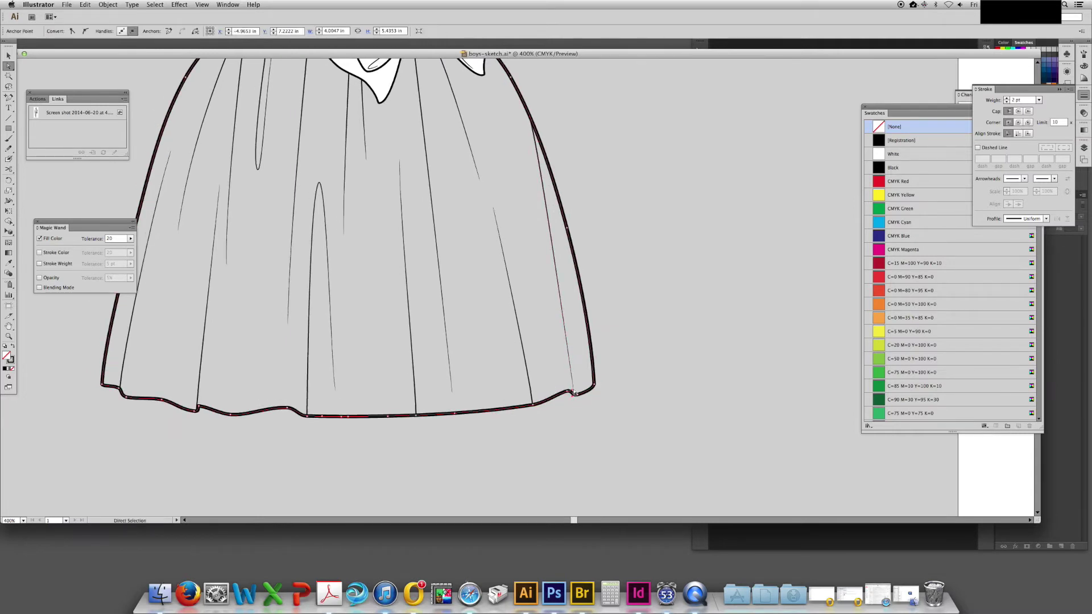
left_click(572, 392)
left_click(580, 400)
left_click(573, 390)
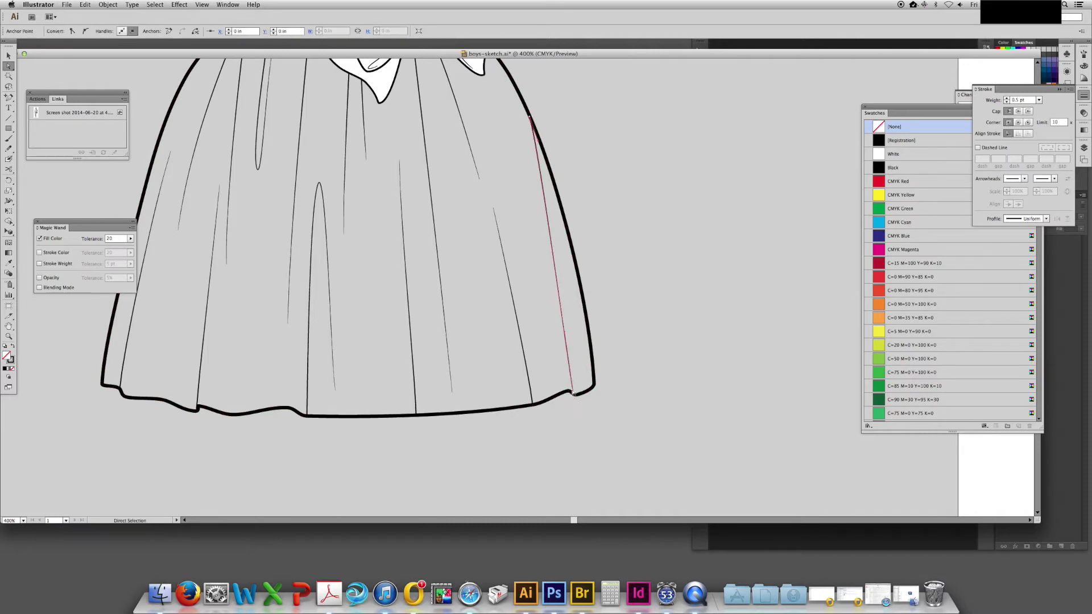
left_click_drag(573, 390, 572, 393)
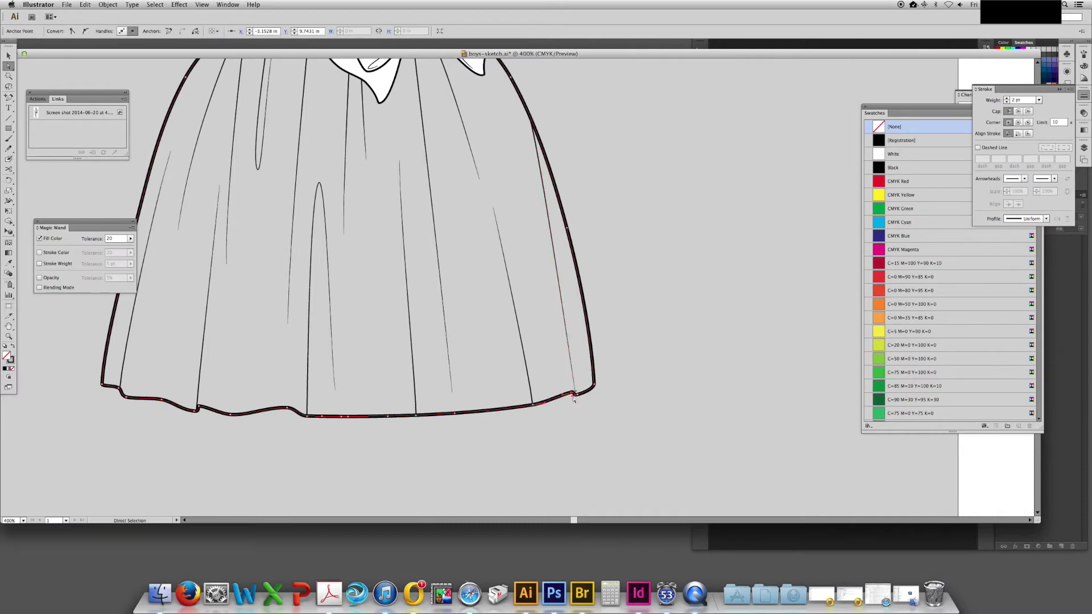
Add an anchor point on the upper part of the skirt's right side seam and shift it slightly inward
mouse_move(539, 148)
left_mouse_down()
mouse_move(565, 234)
mouse_move(565, 223)
left_mouse_up()
left_click(589, 274)
left_click(583, 288)
key("plus")
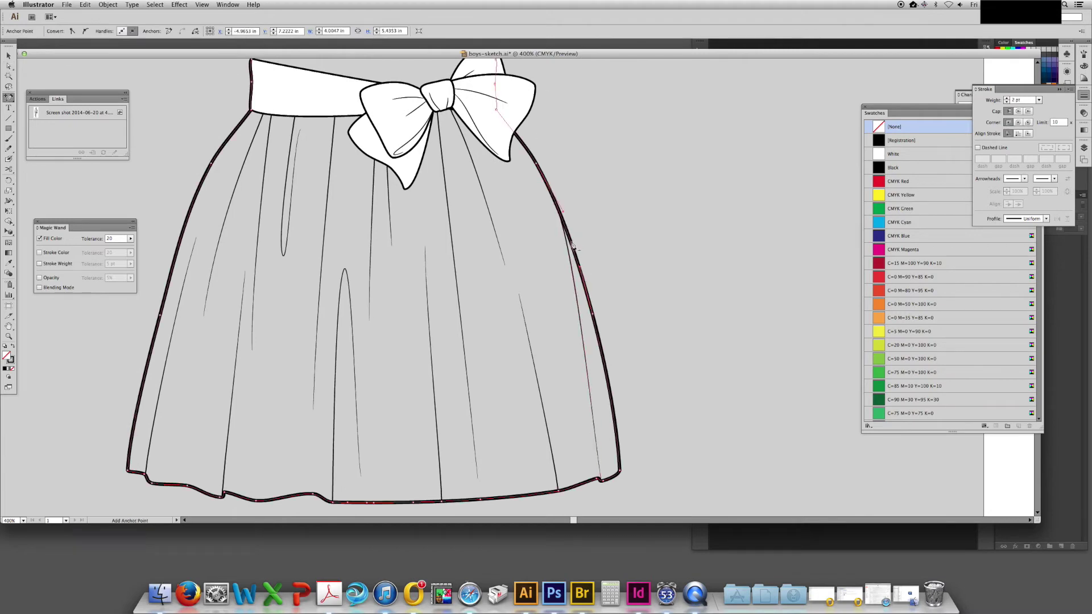
left_click(570, 240)
key("a")
left_click(600, 241)
left_click_drag(569, 240, 567, 241)
left_click(602, 236)
Add another anchor point lower on the right side seam and adjust it to give the seam a soft bend
left_click_drag(629, 324, 636, 263)
left_click(664, 273)
key("plus")
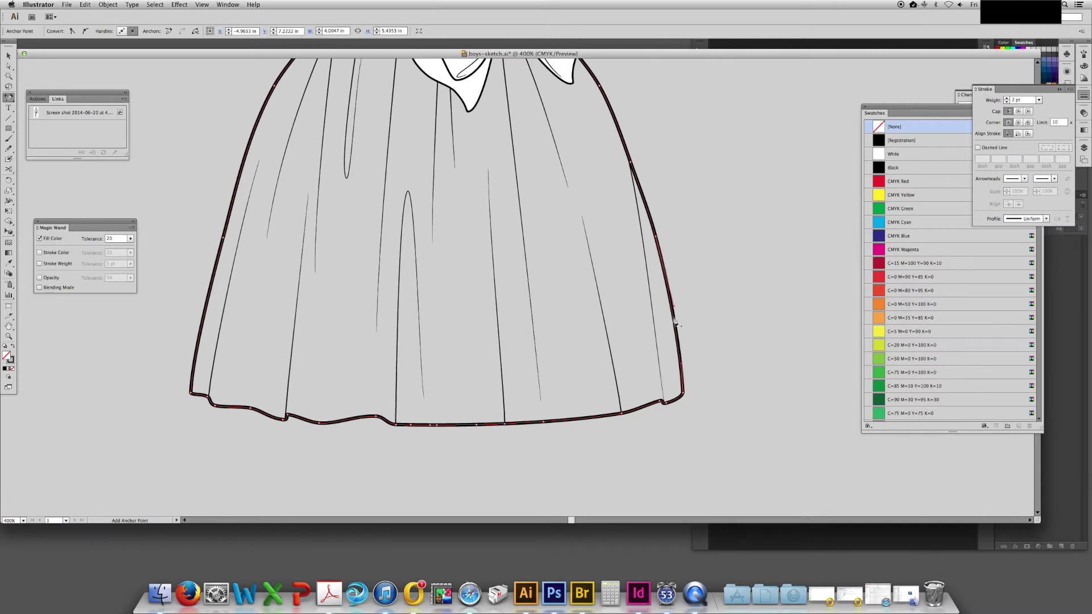
left_click(673, 316)
key("a")
left_click(698, 314)
left_click_drag(674, 316, 702, 308)
left_click(692, 304)
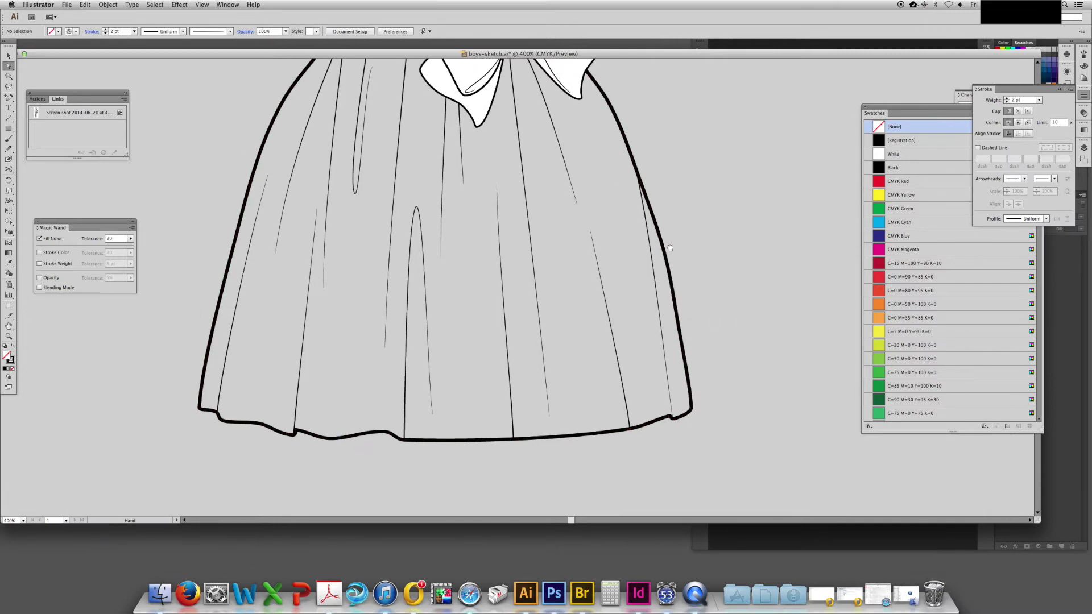
Shape a fold notch with a raised curve in the hem at the centre pleat
left_click_drag(670, 247, 677, 223)
left_click(616, 407)
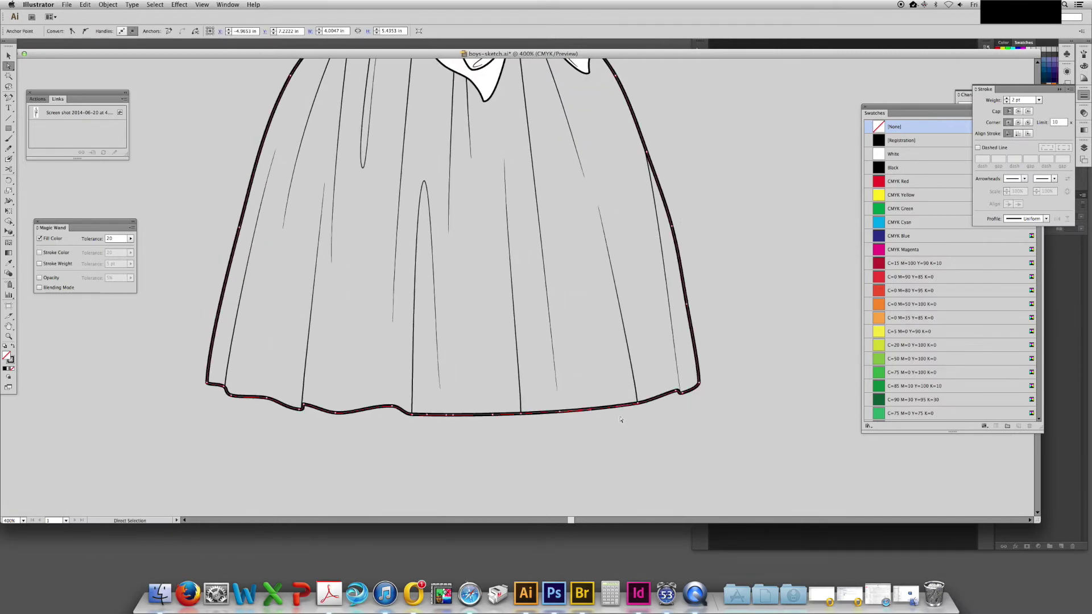
mouse_move(426, 415)
left_mouse_down()
mouse_move(390, 409)
mouse_move(443, 417)
mouse_move(440, 400)
left_mouse_up()
left_click(428, 418)
left_click(446, 416)
left_click(455, 436)
left_click(448, 425)
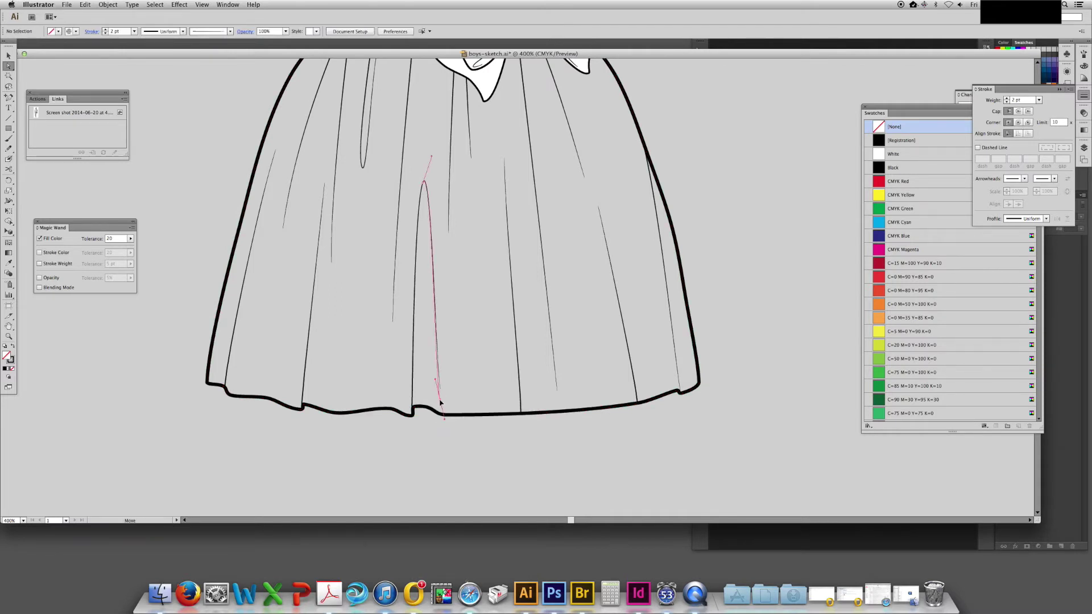
Pull up the hem just right of the centre pleat to make a second small wave
scroll(495, 452, "up", 2)
scroll(495, 452, "right", 2)
left_click(433, 439)
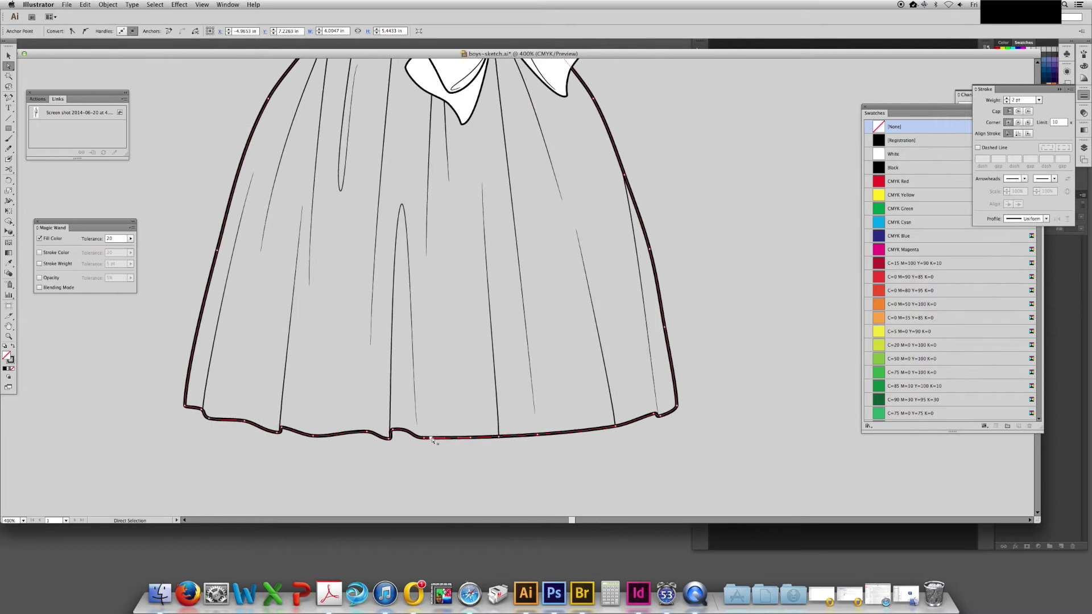
left_click_drag(431, 438, 444, 433)
left_click(474, 441)
left_click(489, 438)
mouse_move(538, 435)
left_mouse_down()
mouse_move(500, 427)
mouse_move(496, 438)
mouse_move(533, 434)
left_mouse_up()
left_click(526, 441)
key("super+z")
left_click(538, 446)
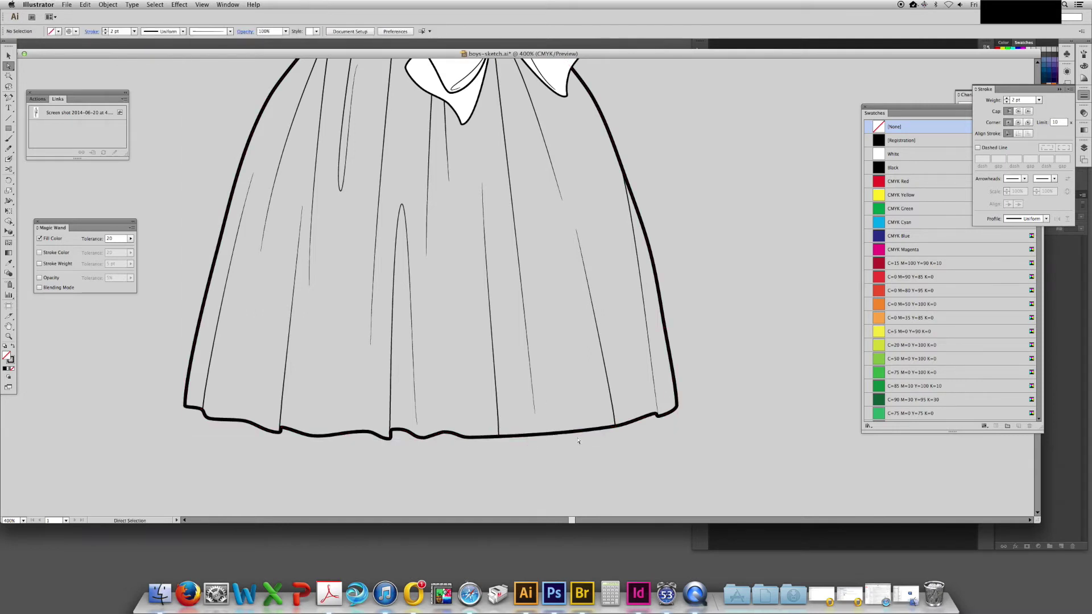
Add an anchor point to the hem at the long right-hand pleat line and shape a fold notch there
scroll(569, 440, "right", 3)
left_click(614, 427)
key("plus")
left_click(589, 432)
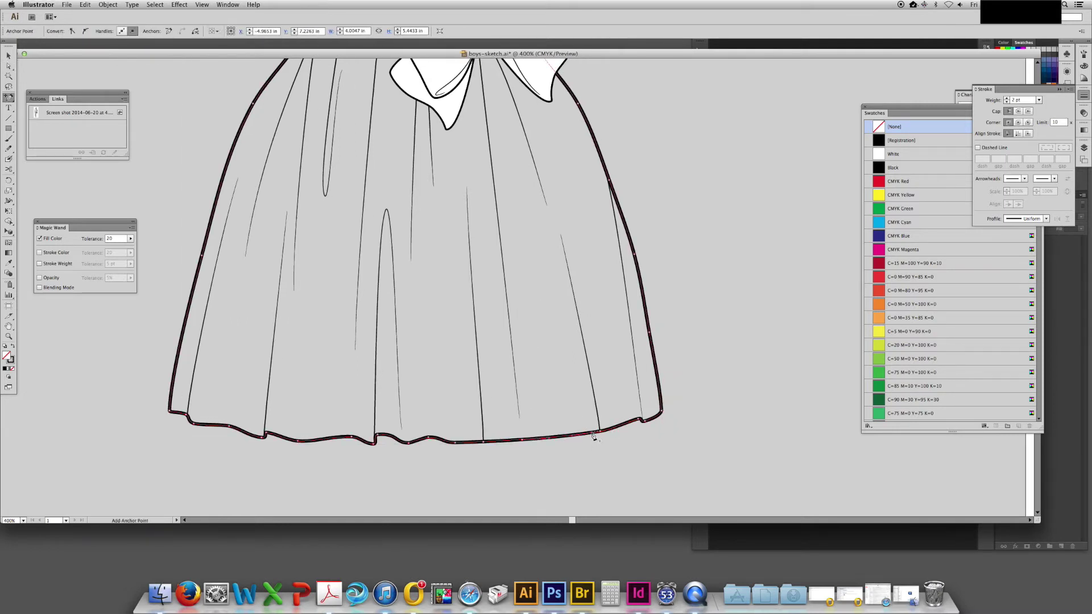
key("a")
left_click(595, 439)
mouse_move(589, 433)
left_mouse_down()
mouse_move(597, 423)
mouse_move(609, 435)
left_mouse_up()
left_click(606, 441)
left_click(608, 447)
left_click_drag(601, 434, 536, 421)
key("super+z")
left_click(647, 453)
left_click(562, 413)
left_click(544, 428)
key("super+z")
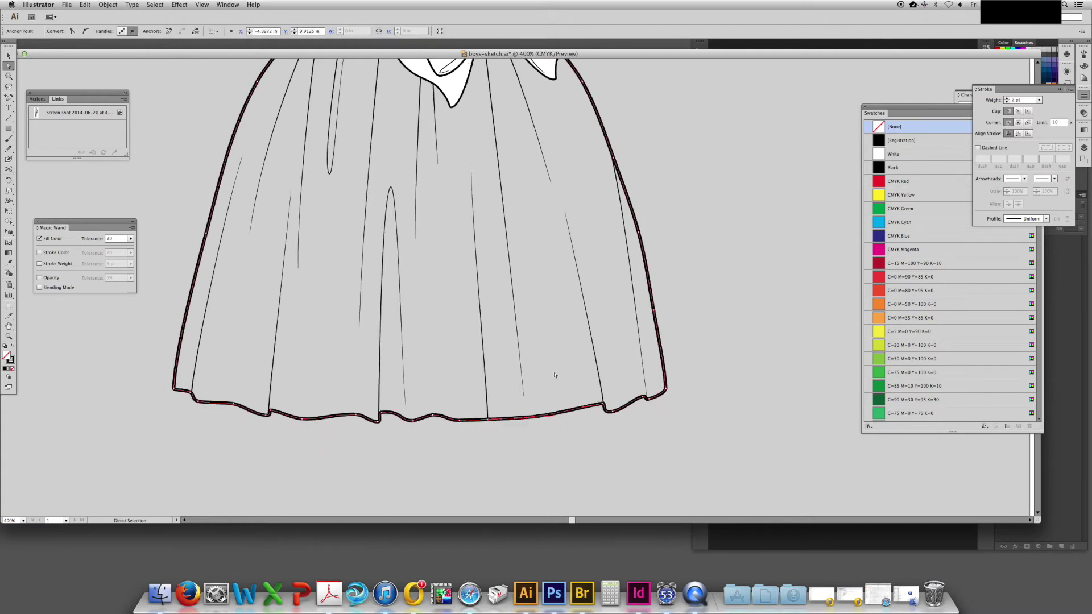
Nudge the left and right corner points of the skirt's hem slightly upward
key("super+minus")
key("super+minus")
key("super+minus")
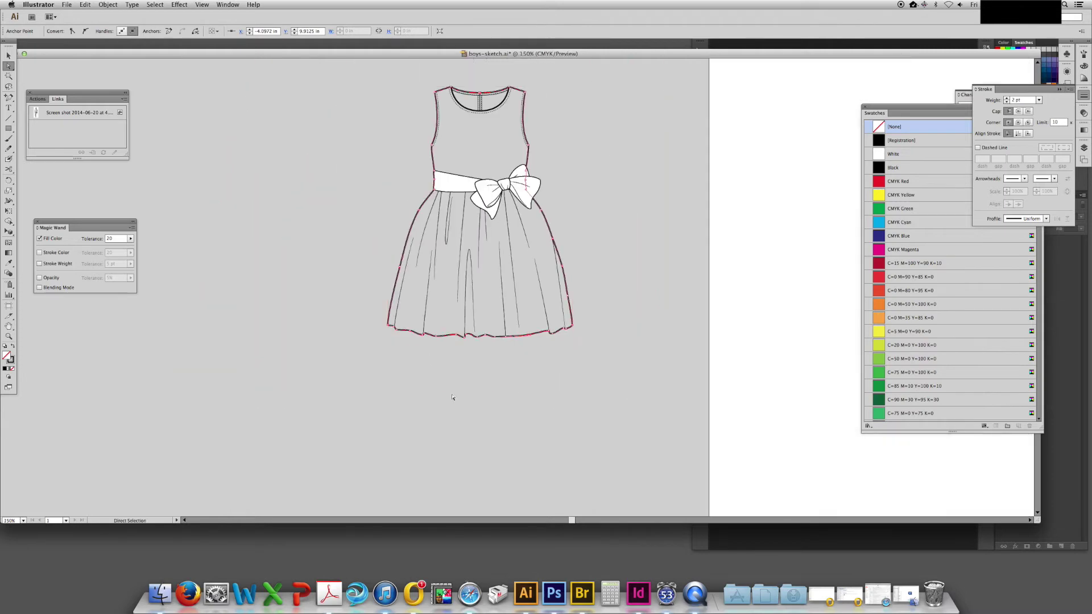
left_click(454, 397)
left_click_drag(425, 209, 431, 228)
key("super+plus")
left_click_drag(399, 292, 432, 257)
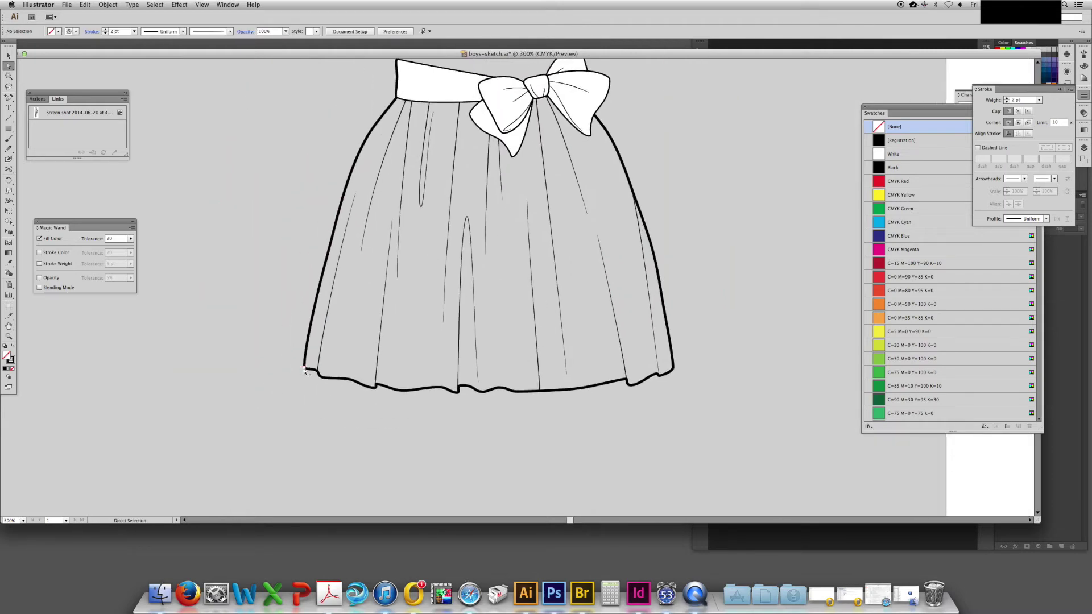
left_click(304, 371)
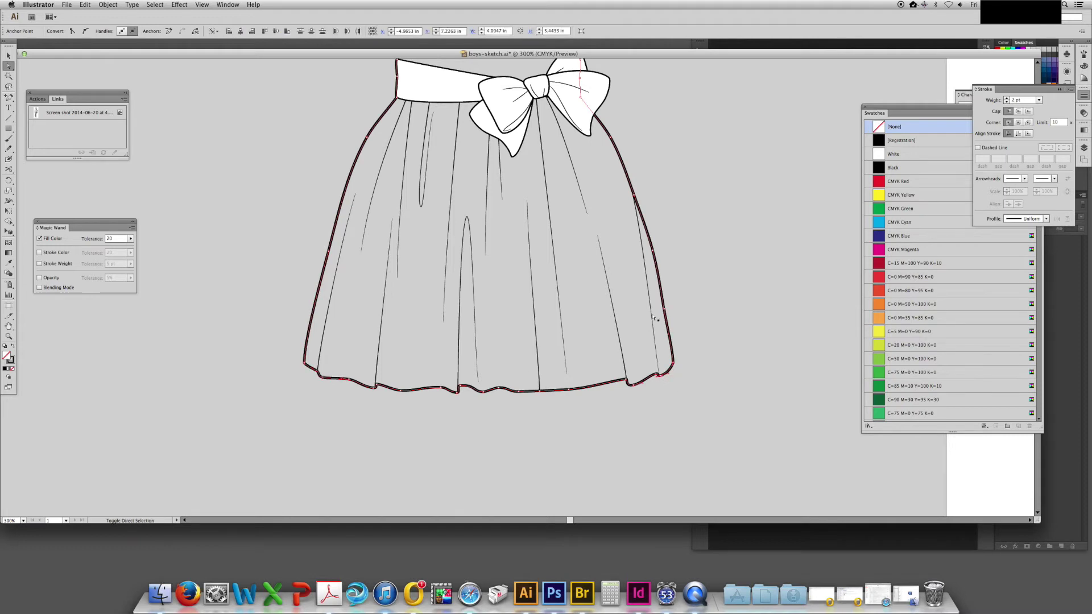
key("Up")
key("Up")
key("Up")
left_click(494, 404)
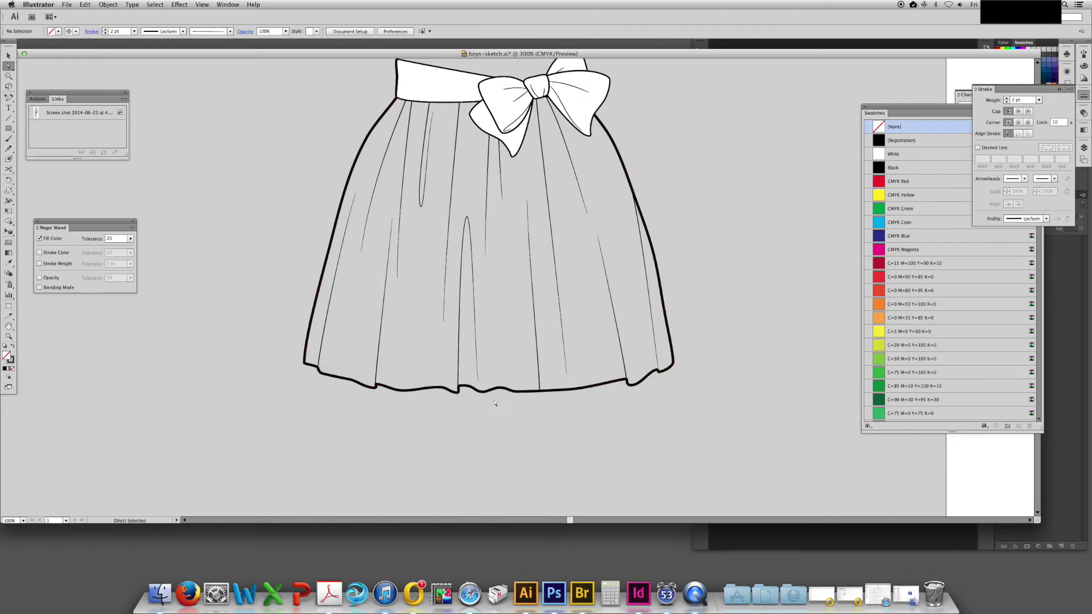
Select the anchor points along the middle of the hem and nudge them slightly downward
left_click(484, 392)
left_click(519, 392, "shift")
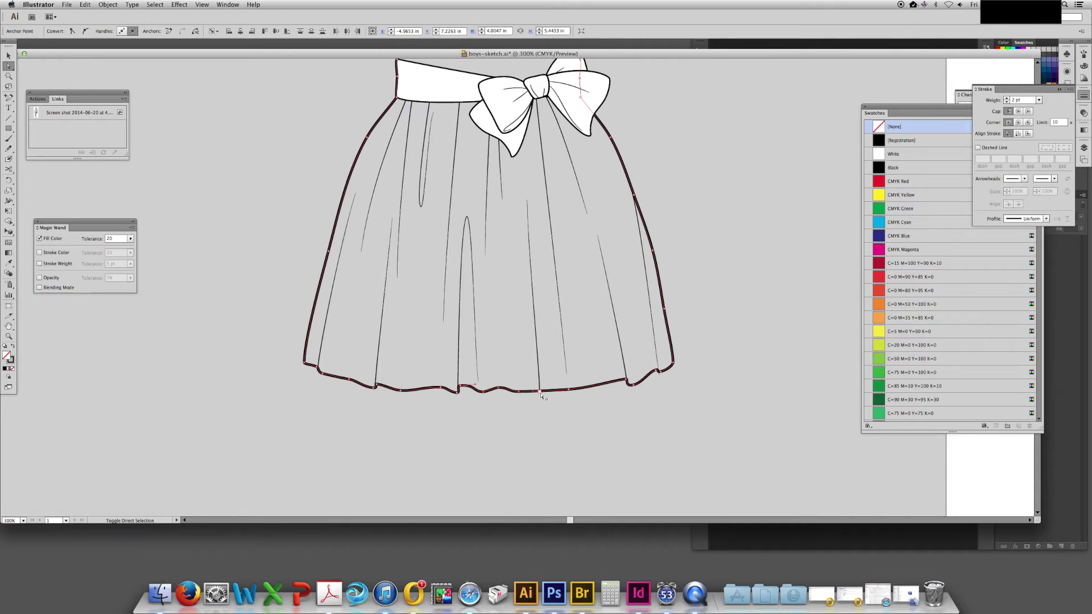
key("Down")
key("Down")
key("Down")
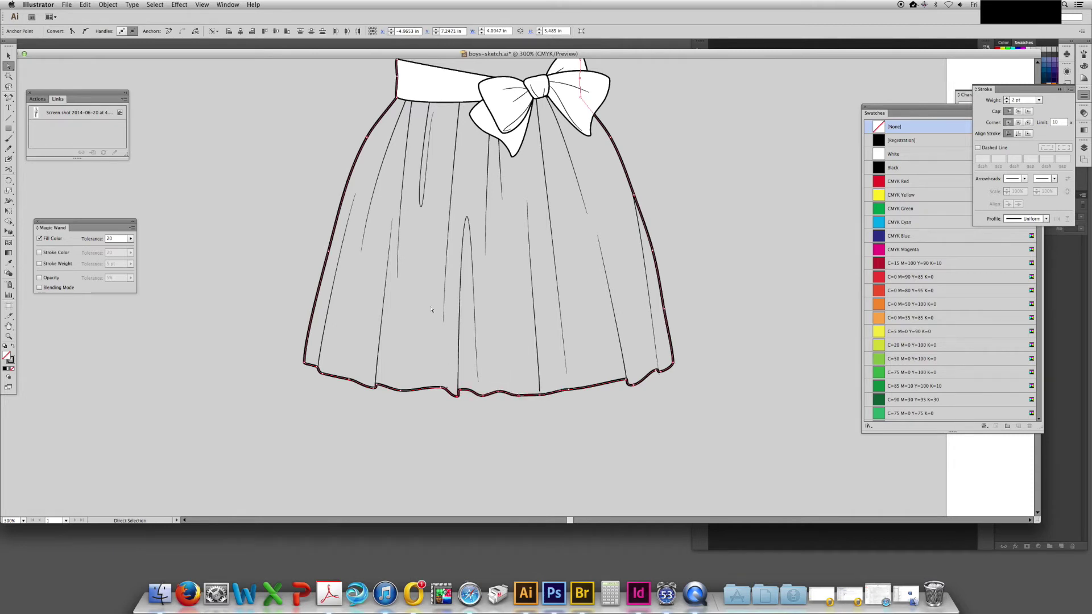
key("Down")
key("Down")
left_click(578, 410)
Adjust the hem curve just left of the centre pleat so it flows into the fold
left_click_drag(444, 384, 457, 402)
left_click(455, 403)
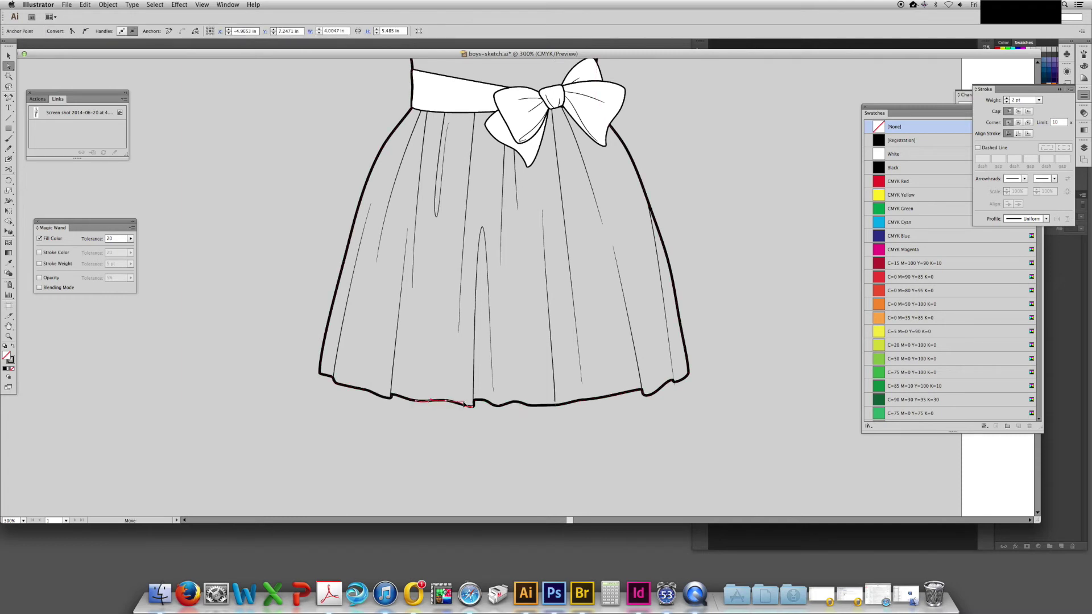
left_click(468, 437)
Refine the hem's fold notch at the long right-hand pleat line
scroll(468, 437, "up", 3)
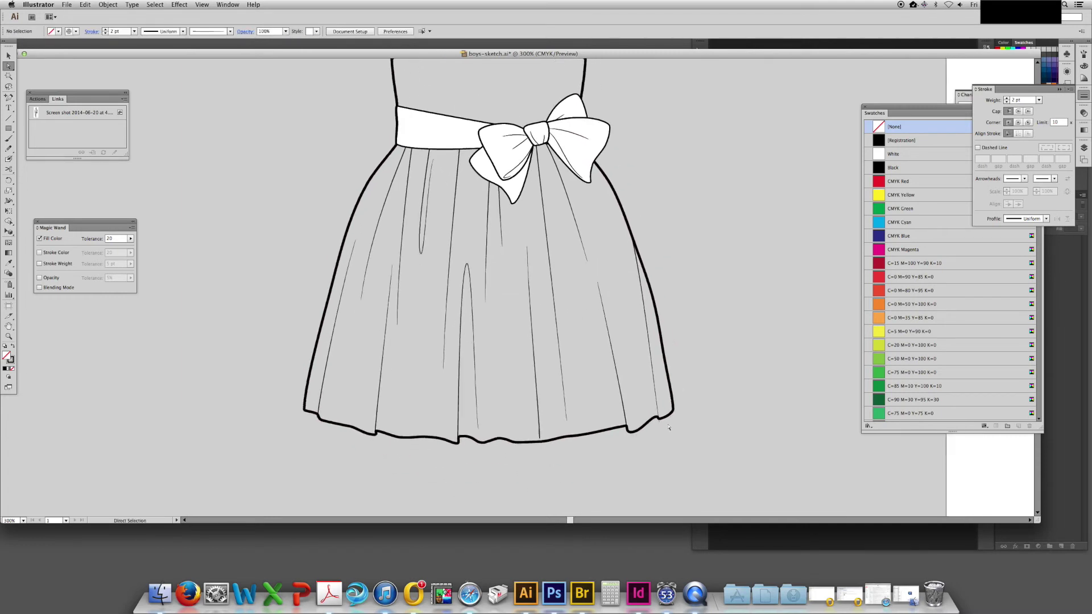
left_click(659, 419)
left_click_drag(629, 432, 628, 426)
left_click(643, 445)
left_click(627, 428)
left_click(712, 439)
Reshape the hem between the second pleat line and the centre pleat to add another small fold
key("super+plus")
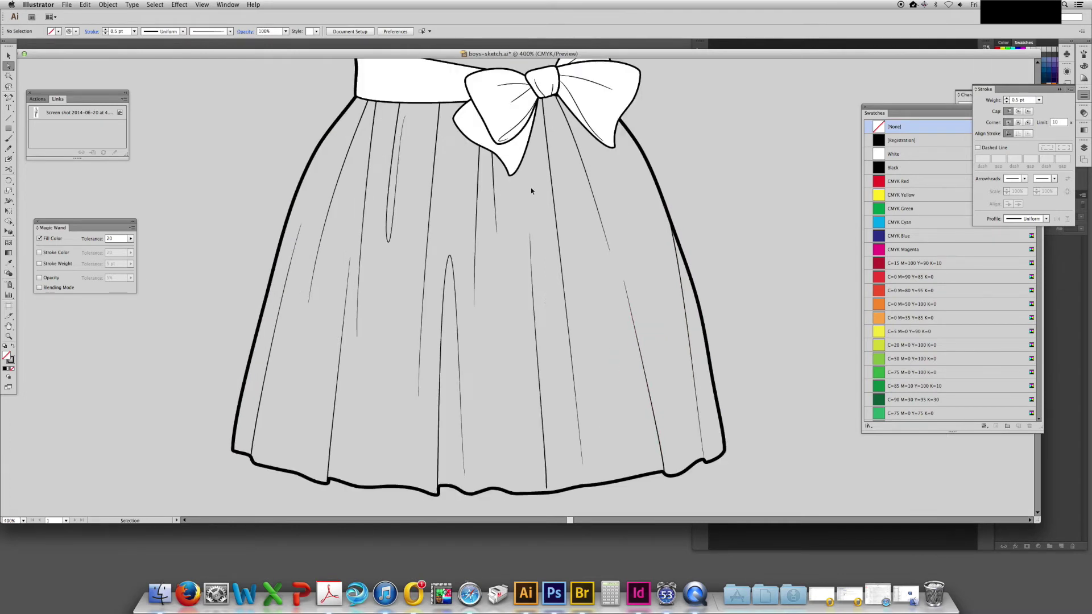
scroll(530, 186, "down", 6)
left_click(379, 373)
left_click(380, 379)
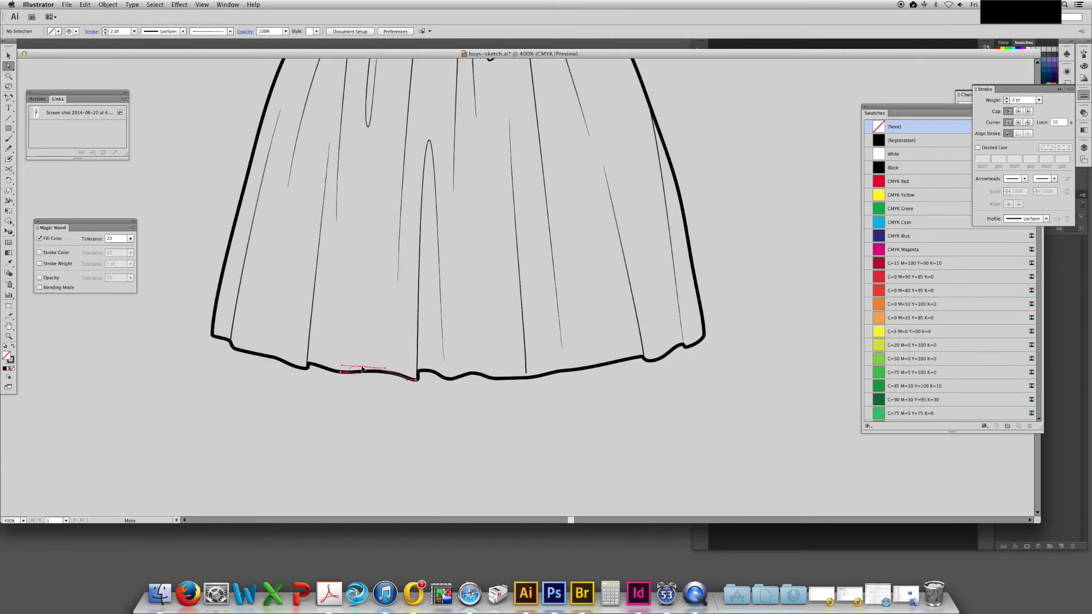
left_click_drag(394, 396, 410, 411)
Draw a curved pleat line with the Pen tool from the new hem fold up into the skirt
key("p")
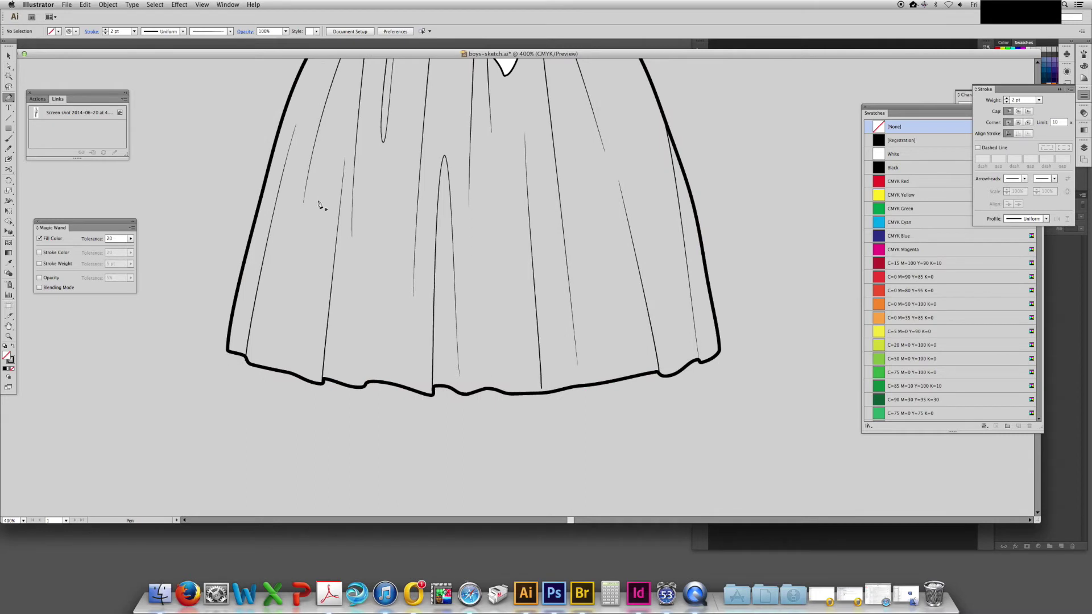
left_click(367, 384)
left_click_drag(385, 248, 377, 224)
key("super+shift+a")
left_click(358, 231, "super")
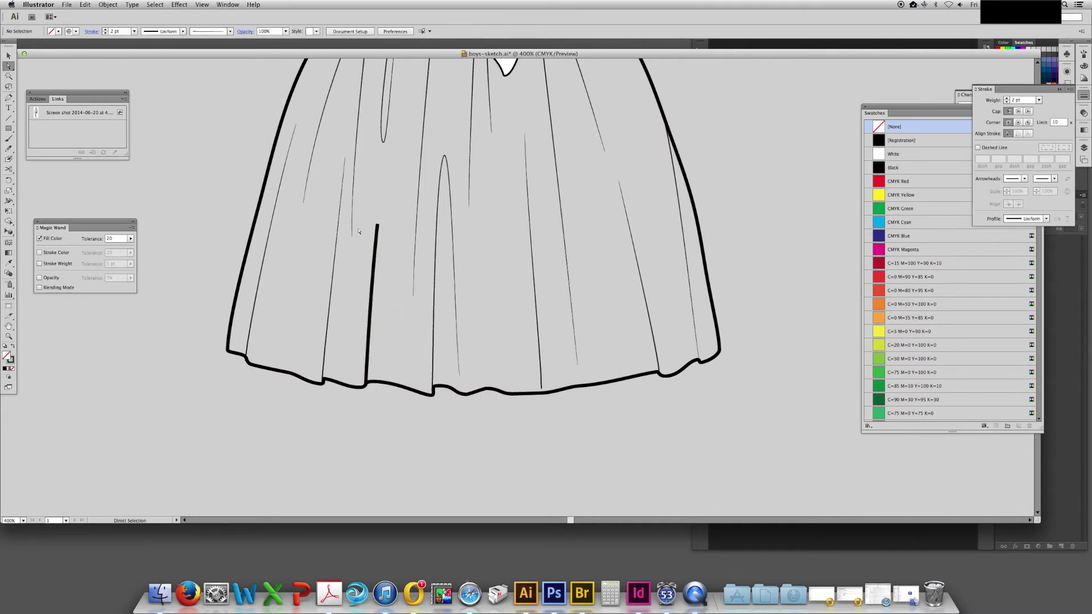
Adjust the new pleat line's curve and lengthen its upper end slightly
left_click(371, 301)
left_click_drag(371, 296, 375, 295)
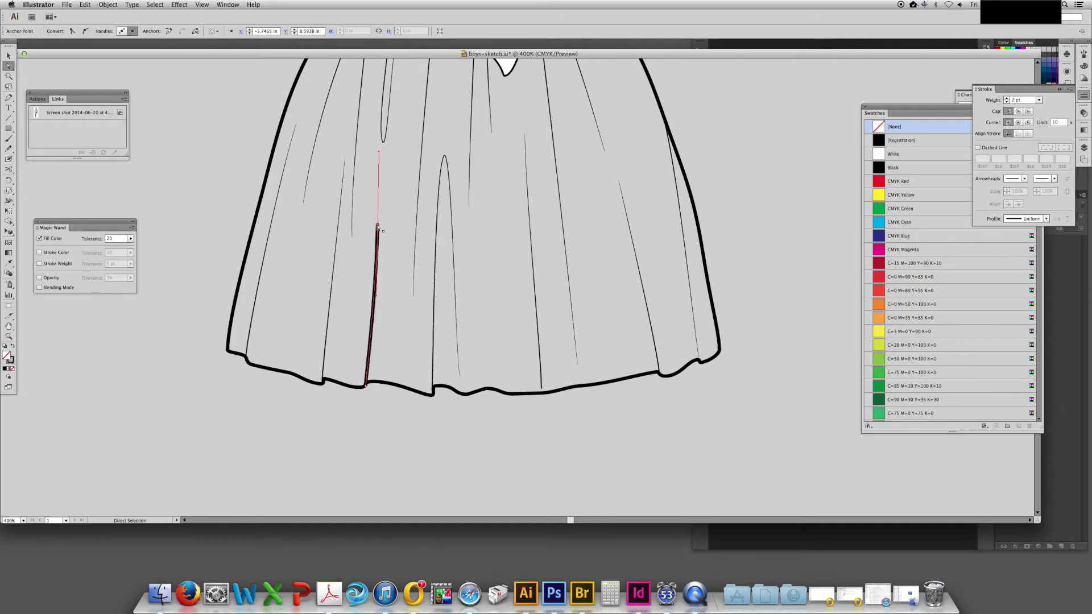
left_click_drag(377, 225, 377, 220)
Apply Art Brush 2 to the new pleat line with a 0.5 pt stroke weight
left_click(1083, 54)
left_click(986, 134)
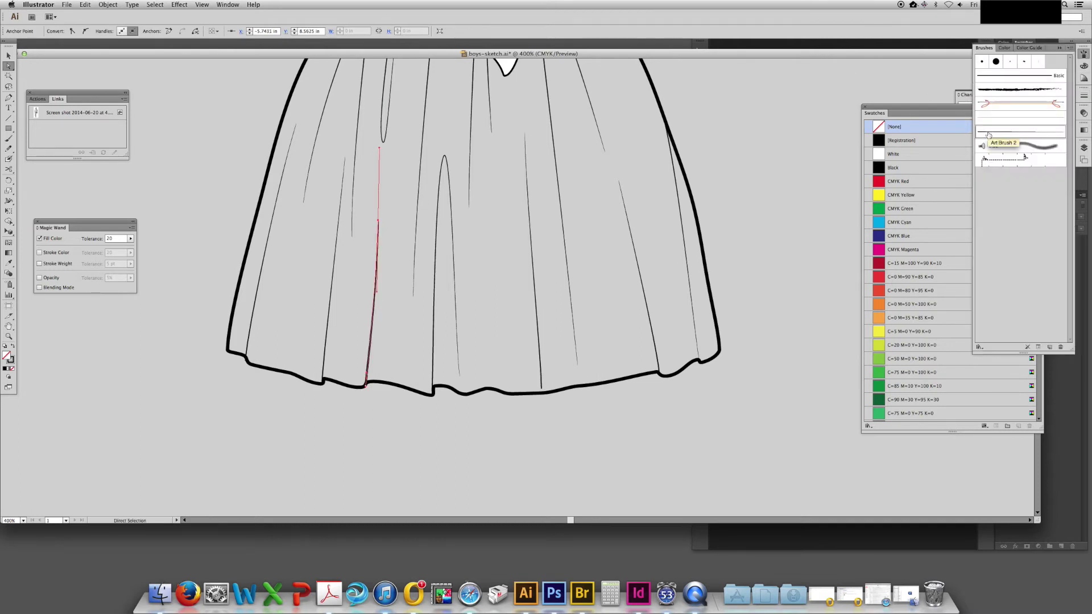
left_click(1083, 97)
left_click(609, 434)
Refine the hem's fold curve where the newly drawn pleat line meets it
scroll(569, 330, "right", 5)
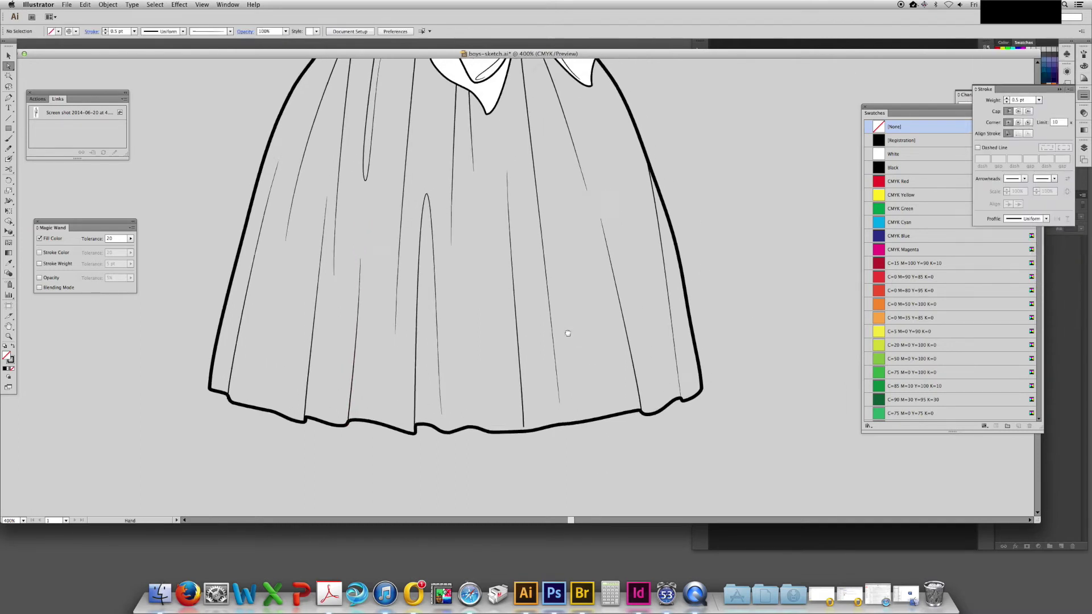
left_click(340, 404)
left_click_drag(343, 406, 335, 407)
left_click(323, 418)
Adjust the lower curve of the leftmost pleat line where it meets the hem notch
left_click_drag(423, 345, 467, 357)
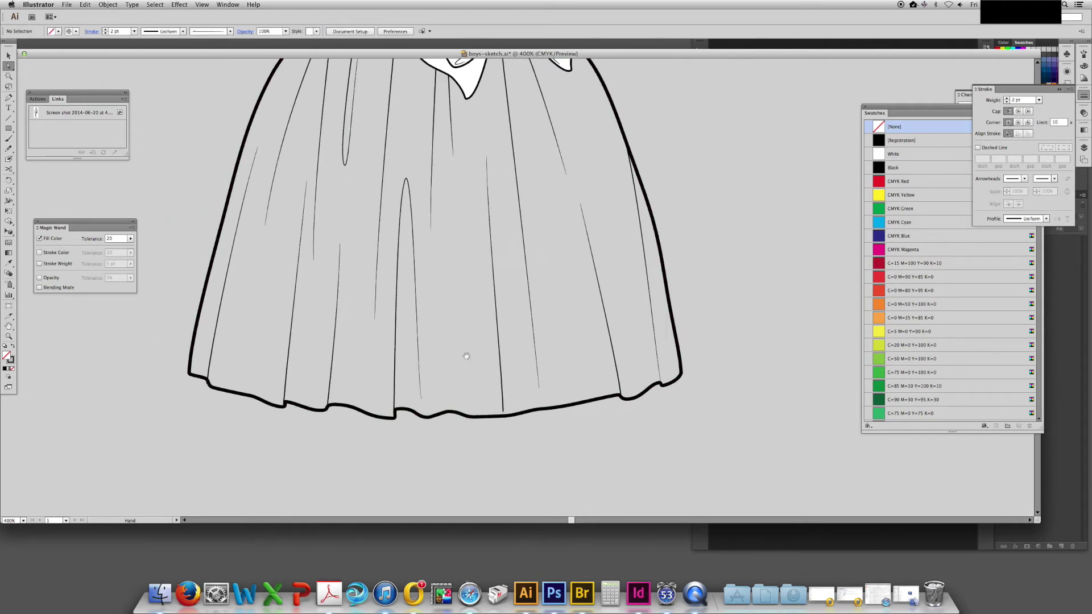
left_click_drag(402, 308, 400, 309)
left_click(208, 372)
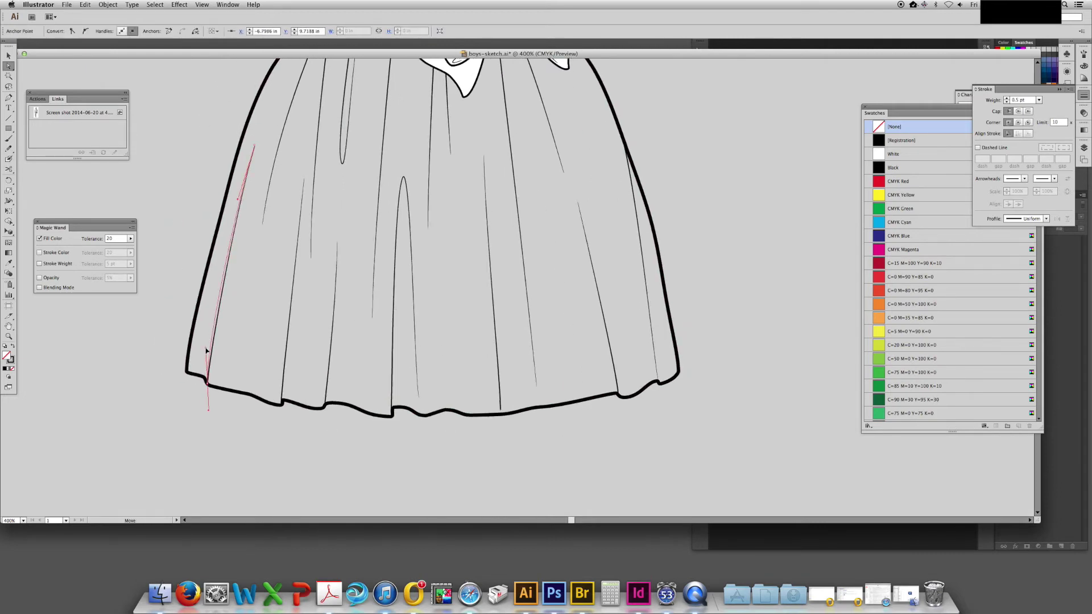
left_click(254, 419)
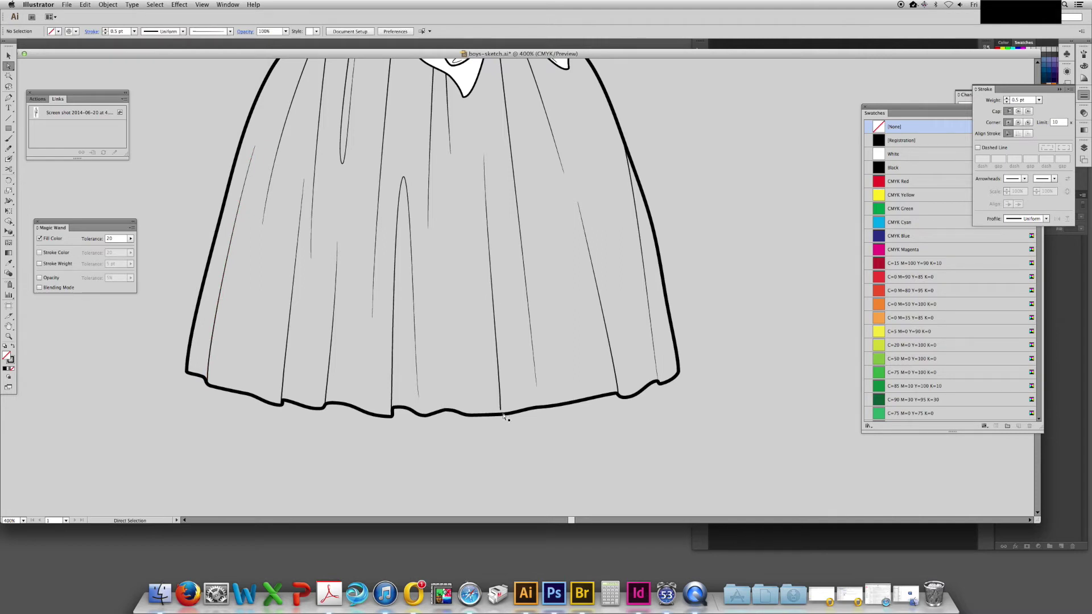
Add an anchor point to the skirt hem beneath the long right-of-centre pleat line and shape a wavy fold there
left_click(475, 416)
left_click(472, 417)
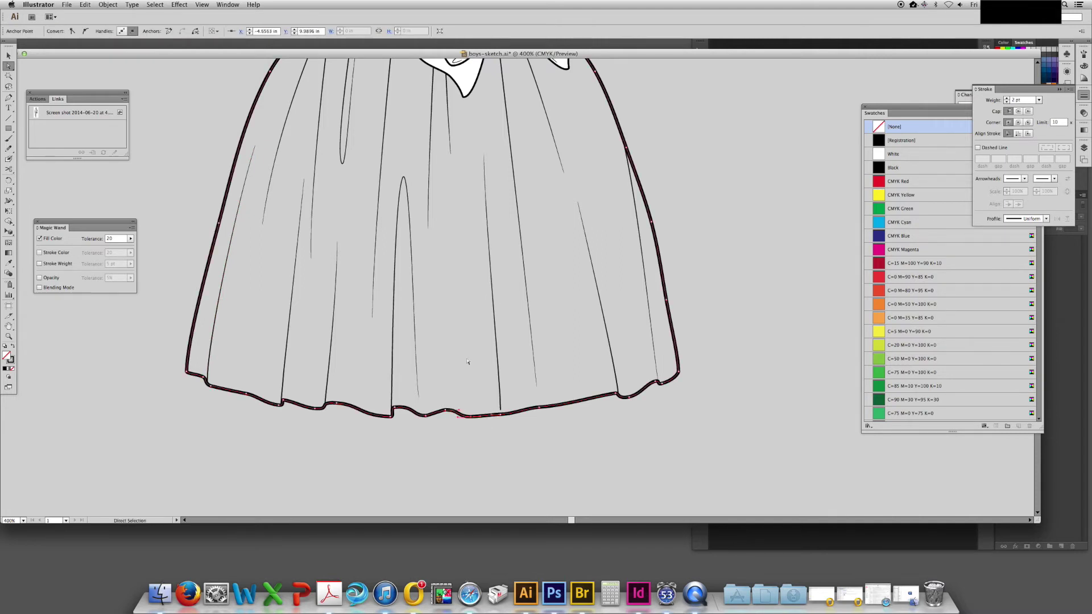
key("plus")
key("a")
mouse_move(490, 416)
left_mouse_down()
mouse_move(500, 407)
mouse_move(506, 416)
left_mouse_up()
left_click(476, 420)
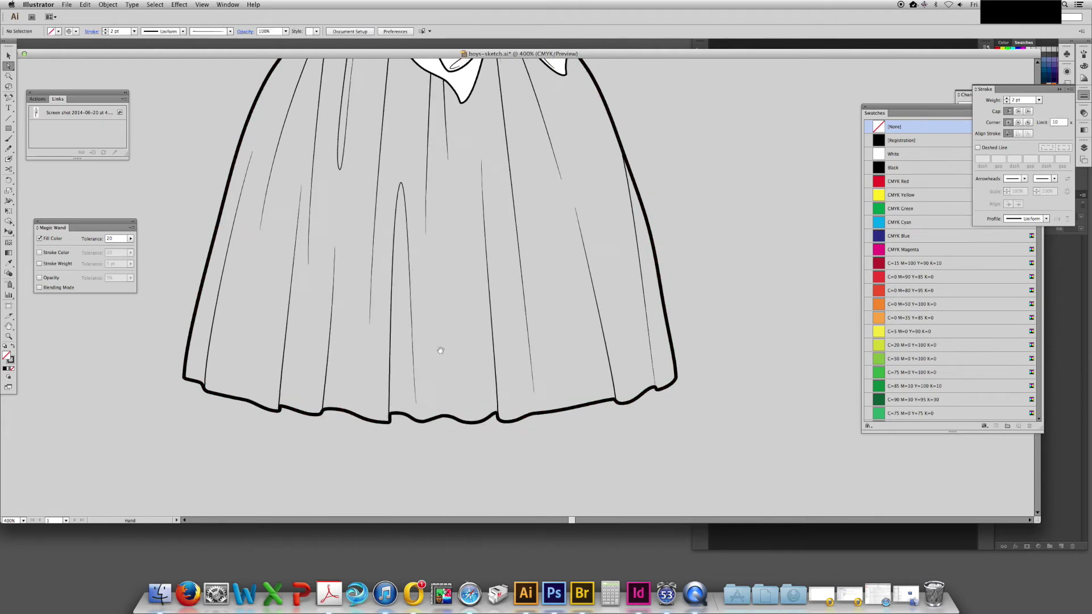
Draw two short pleat lines rising from the small hem wave at the skirt's centre with the Pen tool
key("p")
left_click_drag(448, 411, 447, 409)
left_click_drag(444, 292, 445, 254)
left_click_drag(457, 412, 457, 408)
left_click_drag(456, 346, 457, 327)
key("b")
key("v")
left_click_drag(439, 410, 473, 434)
Give both new centre pleat lines a 0.5 pt stroke and the tapered brush used on the other pleats
left_click(448, 392)
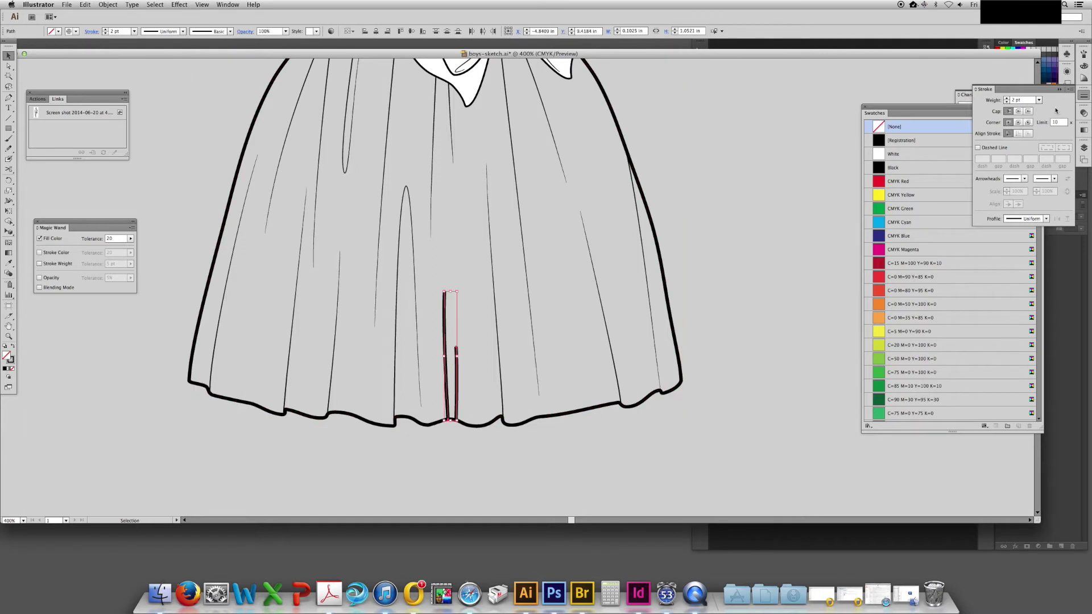
left_click(1039, 100)
left_click(1021, 88)
left_click(1039, 101)
left_click(1045, 111)
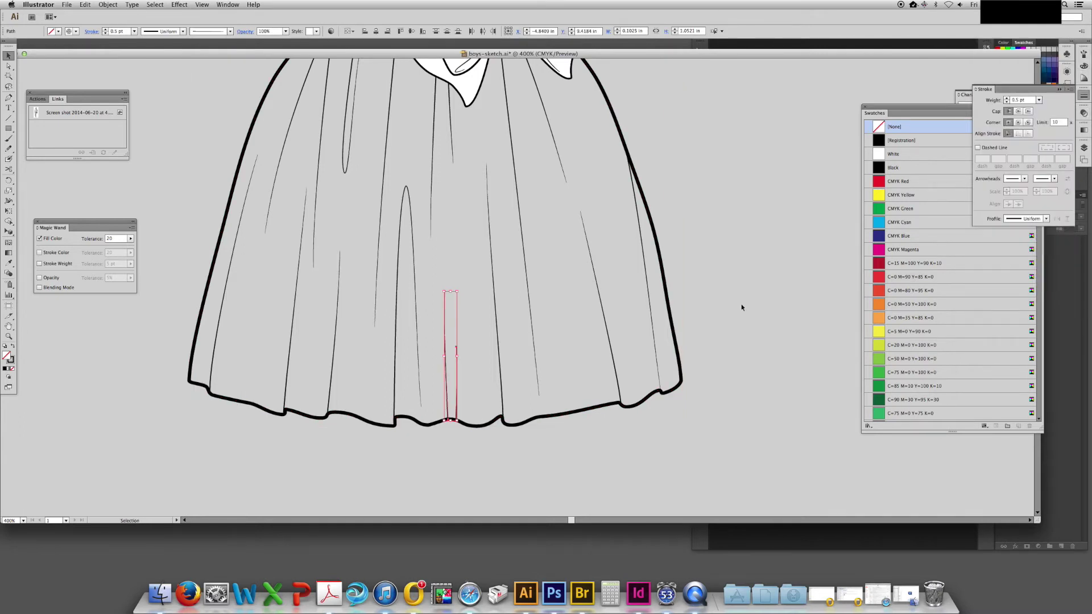
left_click(741, 307)
key("space")
left_click_drag(615, 431, 615, 437)
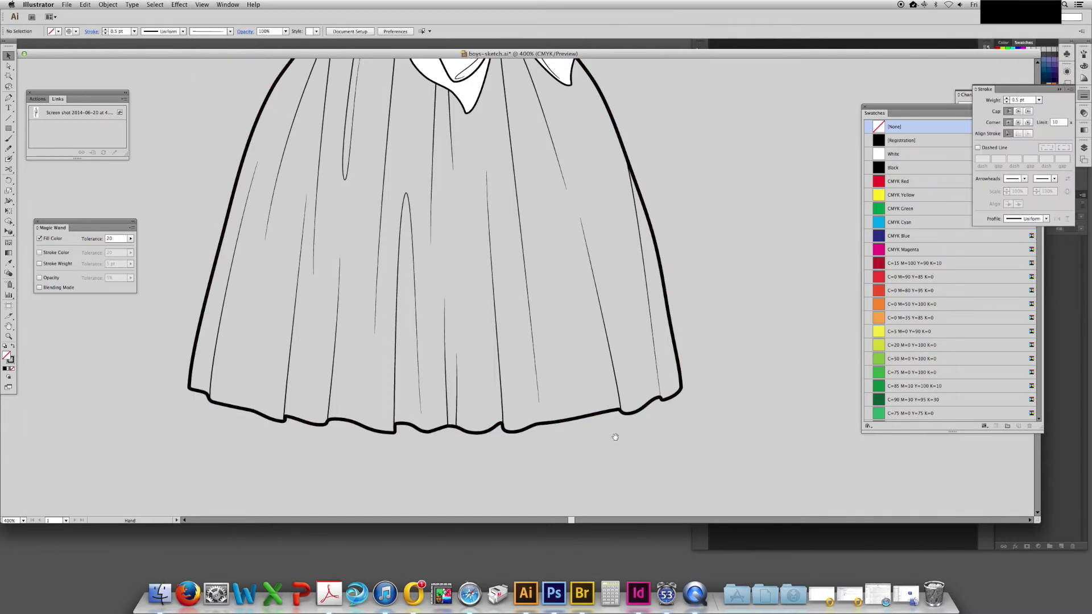
Select the dress outline and add an anchor point along the hem between the right-hand folds
left_click(438, 431)
left_click(575, 344)
left_click_drag(576, 347, 547, 365)
left_click(535, 443)
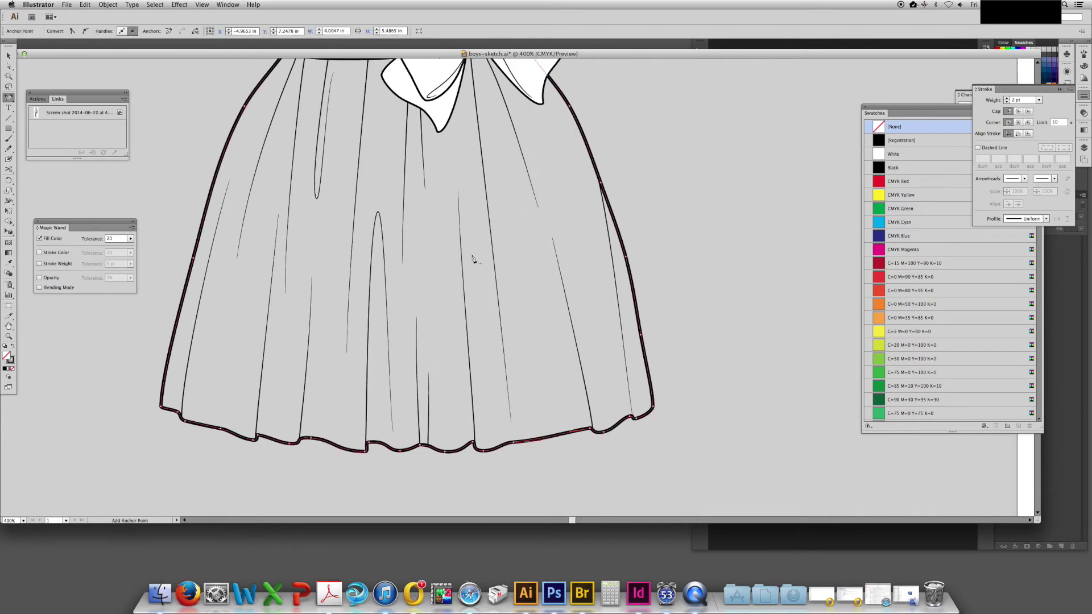
Reshape the upper right side seam so its curve clears the top of the outermost pleat line
key("super+minus")
key("super+minus")
key("super+minus")
left_click(423, 216)
left_click_drag(537, 220, 534, 222)
left_click(588, 237)
key("super+equal")
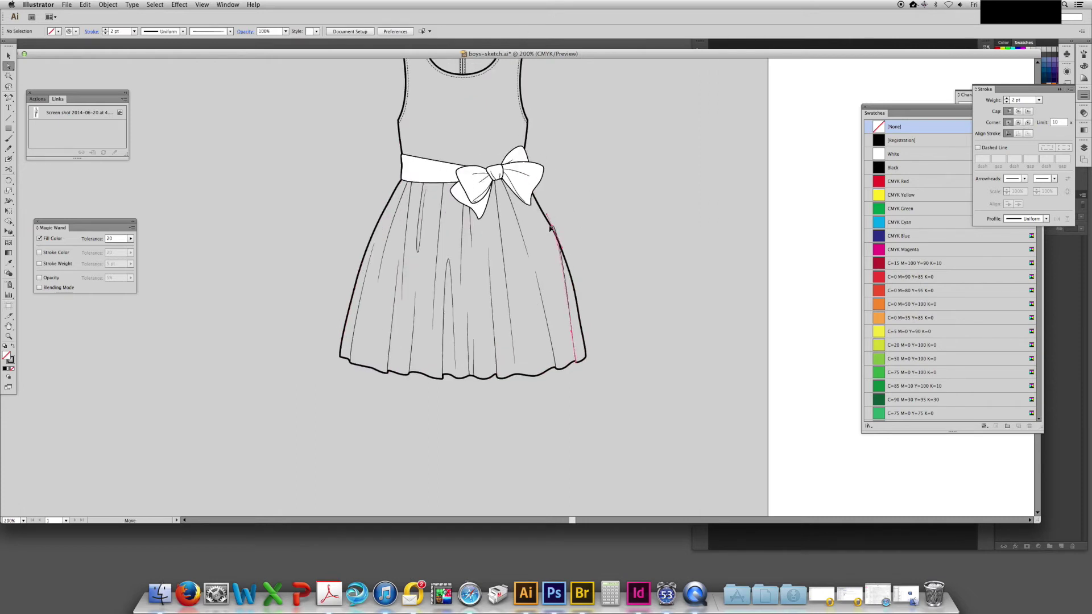
left_click(560, 245)
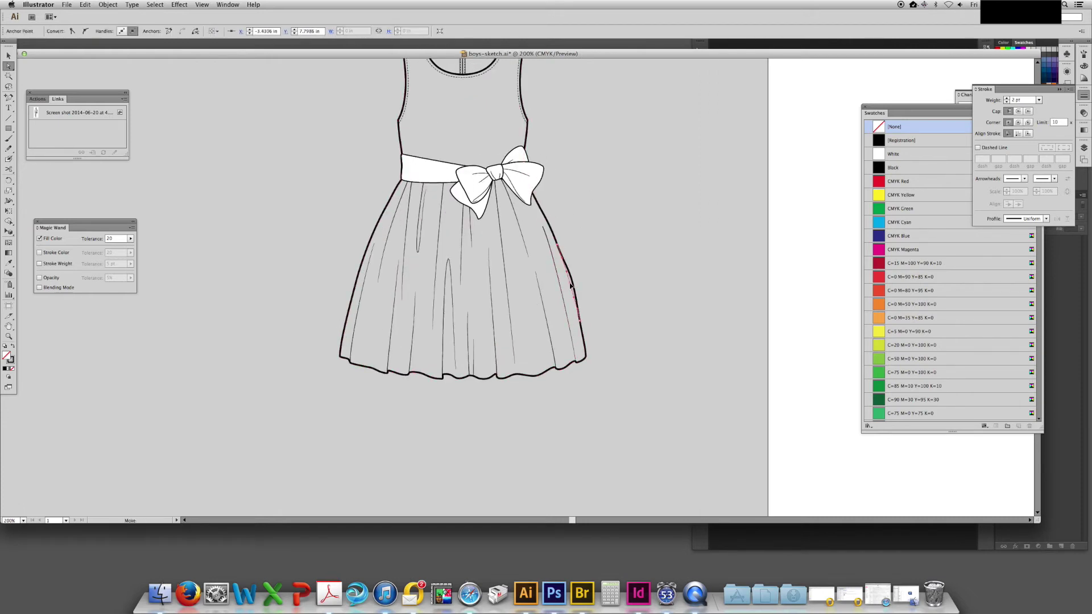
left_click(618, 317)
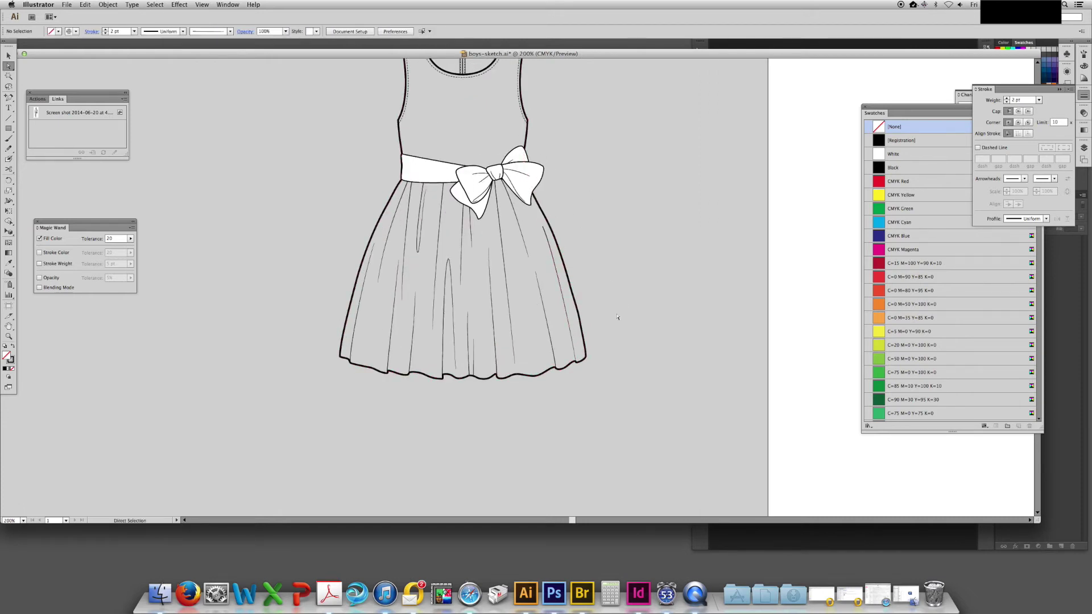
Delete the extra anchor point partway down the right side seam
left_click(580, 318)
key("minus")
left_click(580, 323)
key("a")
left_click(604, 235)
Pull the left and right hem corners slightly outward to flare the skirt
scroll(603, 235, "up", 5)
scroll(604, 235, "left", 3)
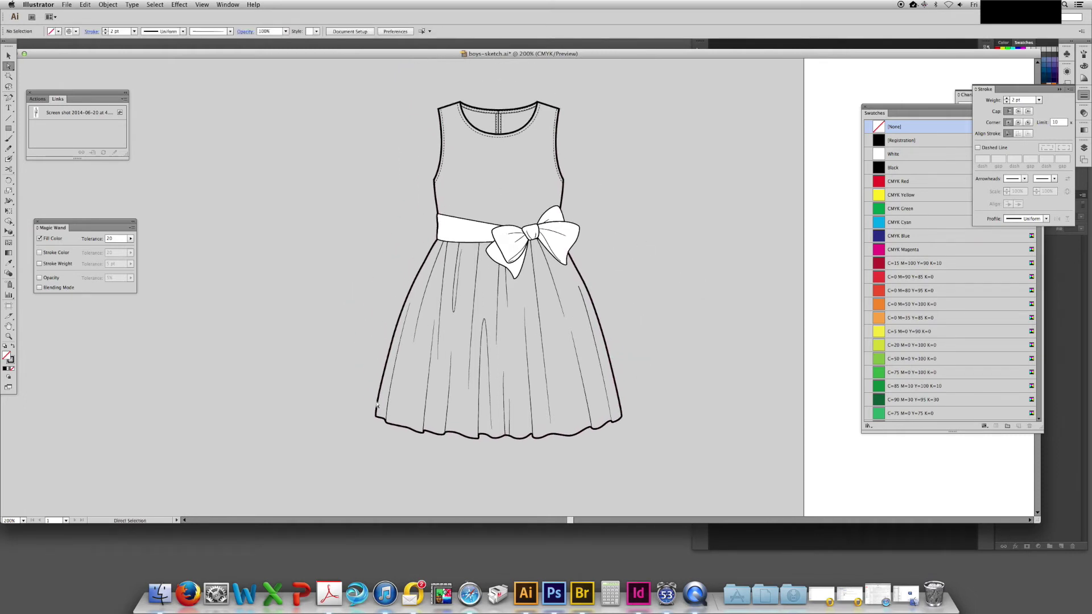
left_click(377, 404)
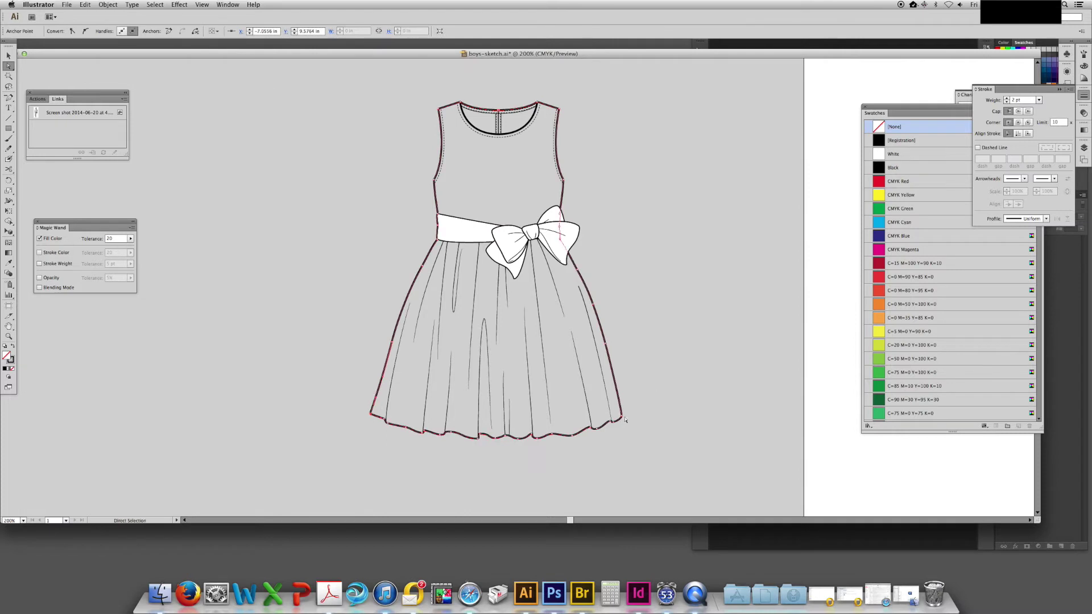
left_click(719, 364)
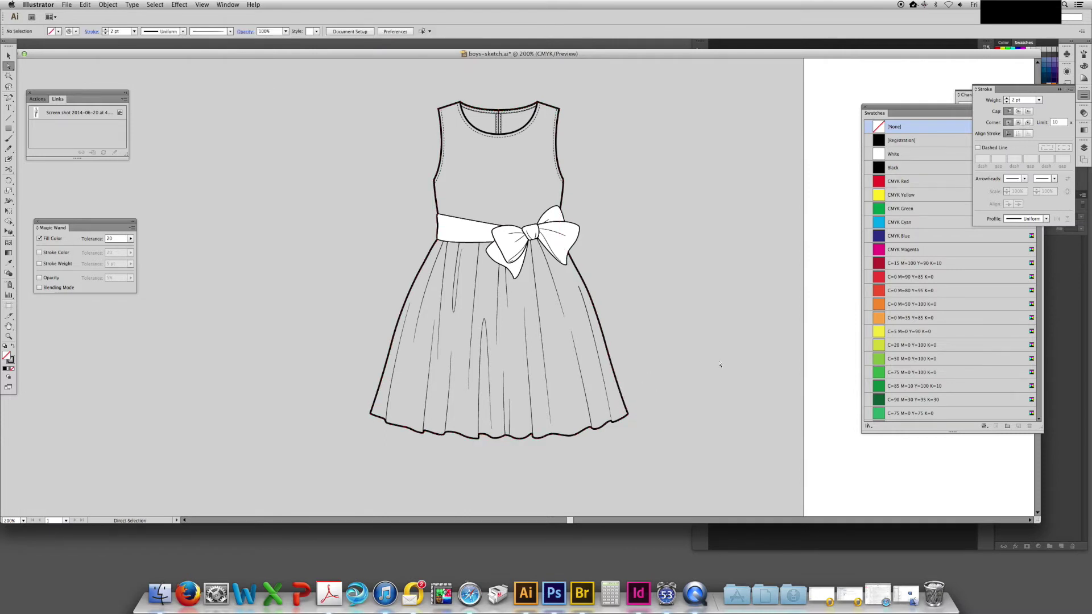
left_click_drag(678, 239, 687, 232)
left_click_drag(636, 407, 640, 406)
left_click(706, 329)
Soften the curve of the left side seam by adjusting its handles and segments
left_click_drag(713, 270, 731, 305)
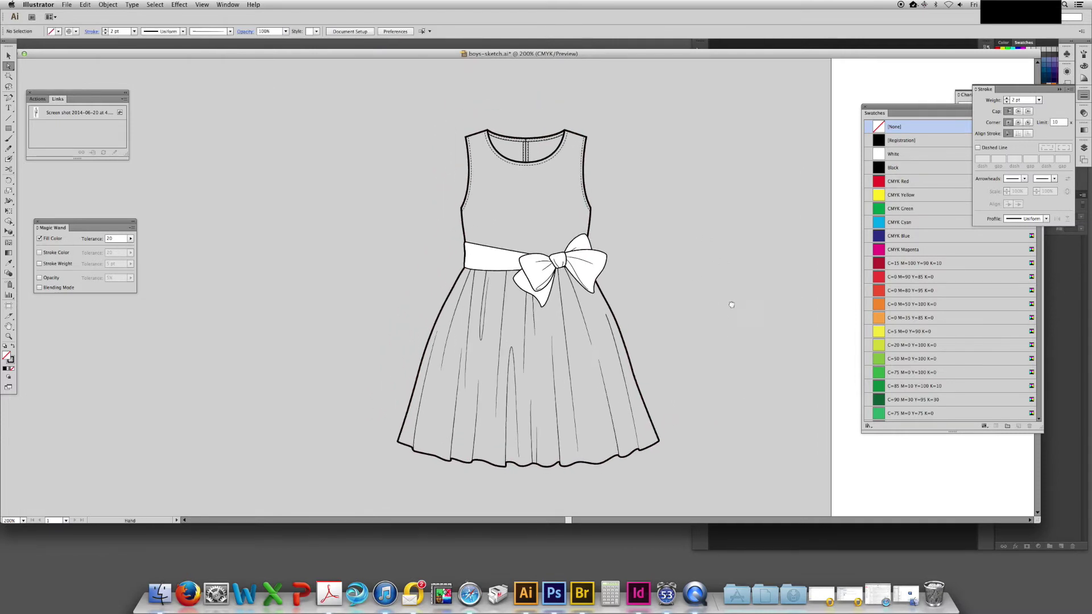
scroll(731, 304, "down", 3)
left_click(427, 301)
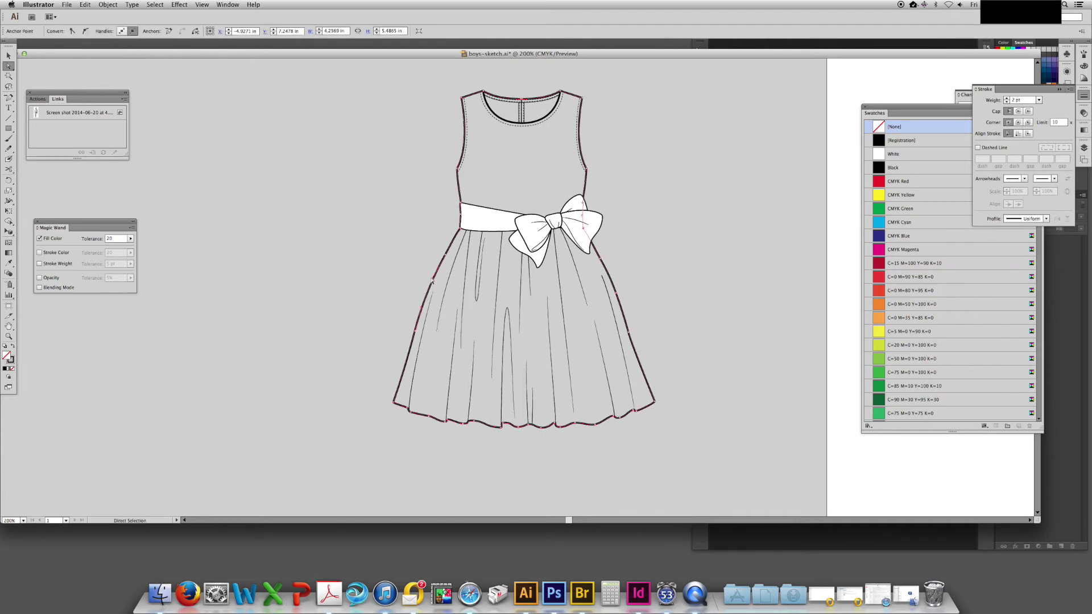
left_click_drag(432, 279, 438, 269)
left_click_drag(421, 308, 422, 309)
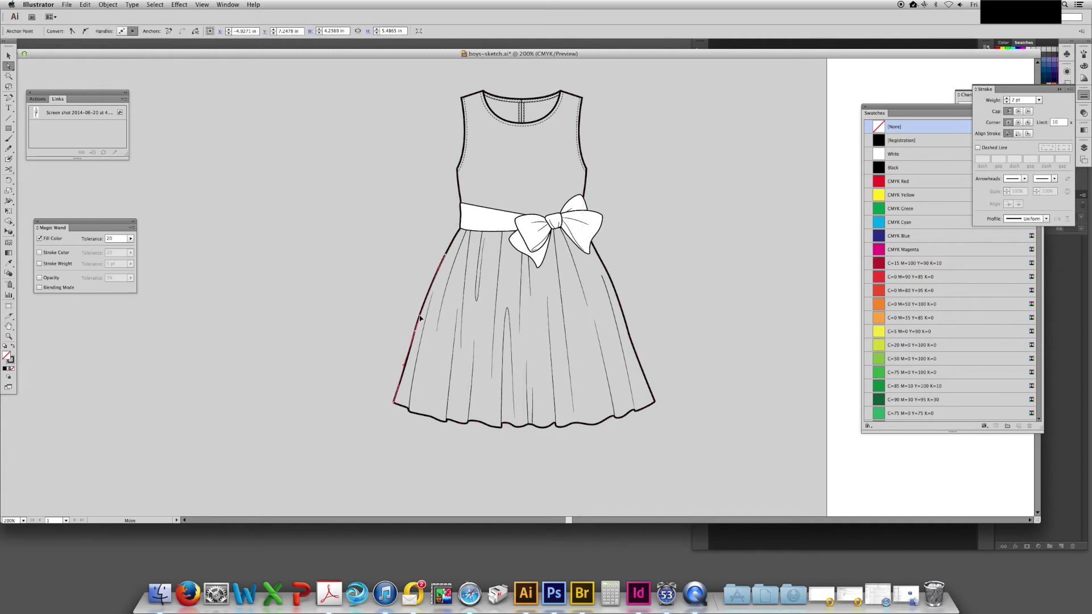
Reshape the right side seam's curve to match the left side
left_click(614, 293)
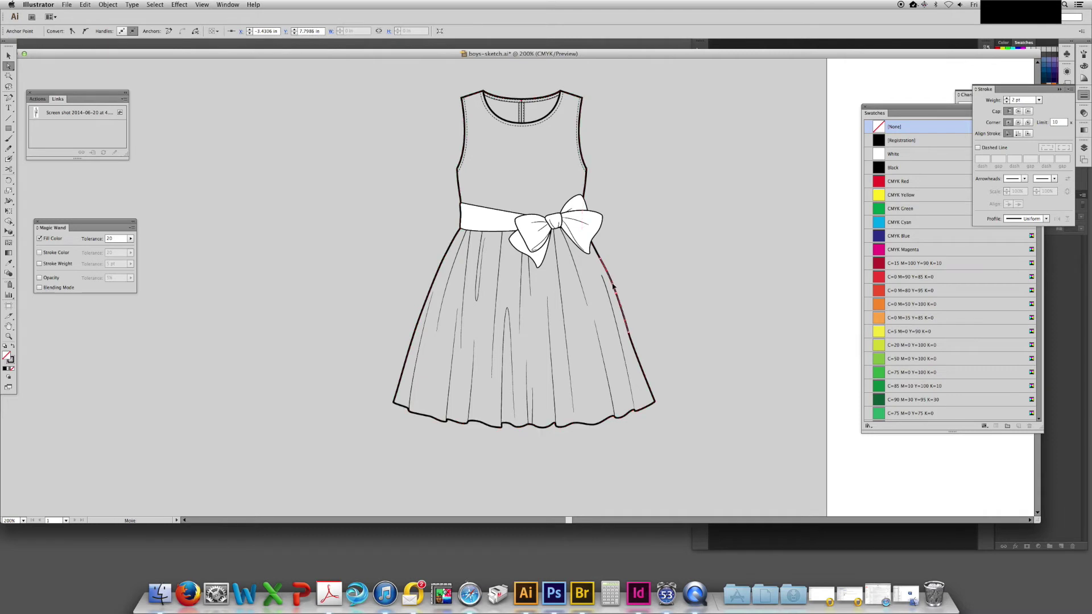
left_click_drag(613, 283, 618, 310)
left_click(649, 277)
scroll(648, 277, "down", 1)
Remove the surplus anchor point from the right side seam and smooth the remaining curve
left_click(620, 305)
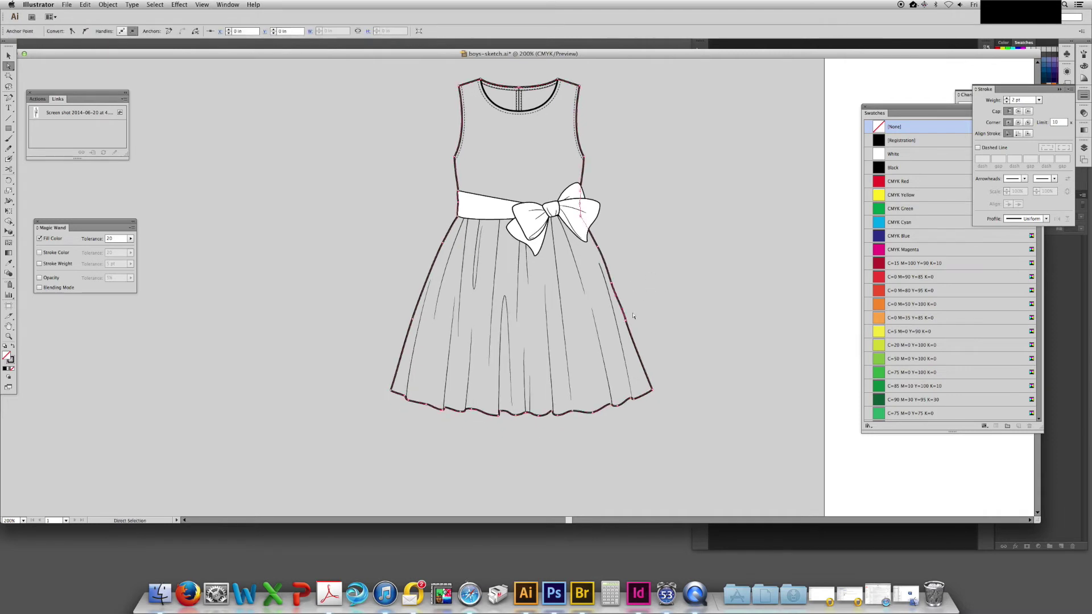
left_click(623, 311, "alt")
key("minus")
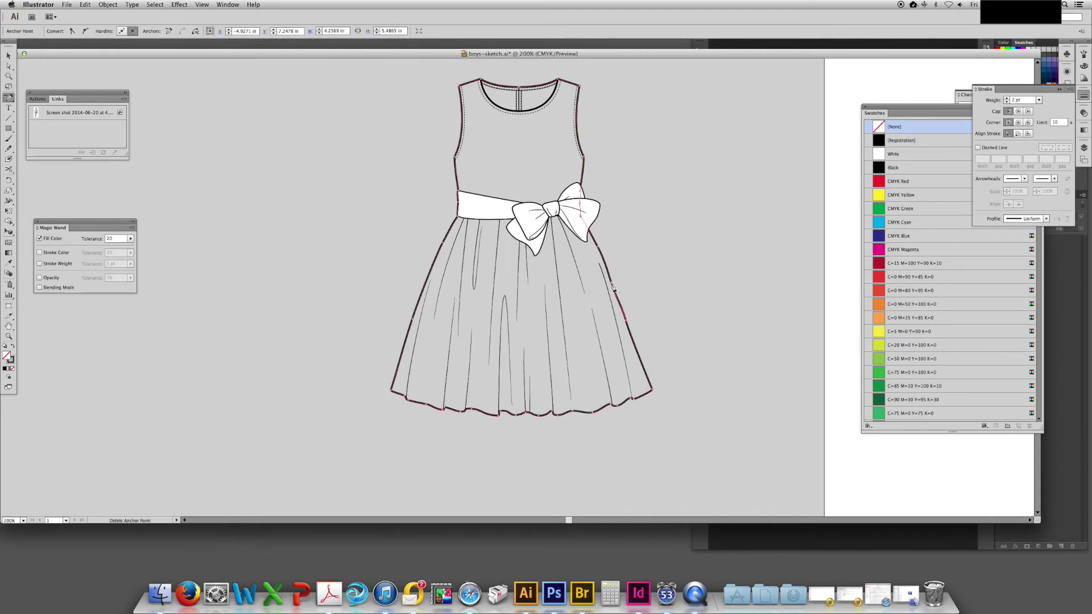
key("a")
left_click(620, 305)
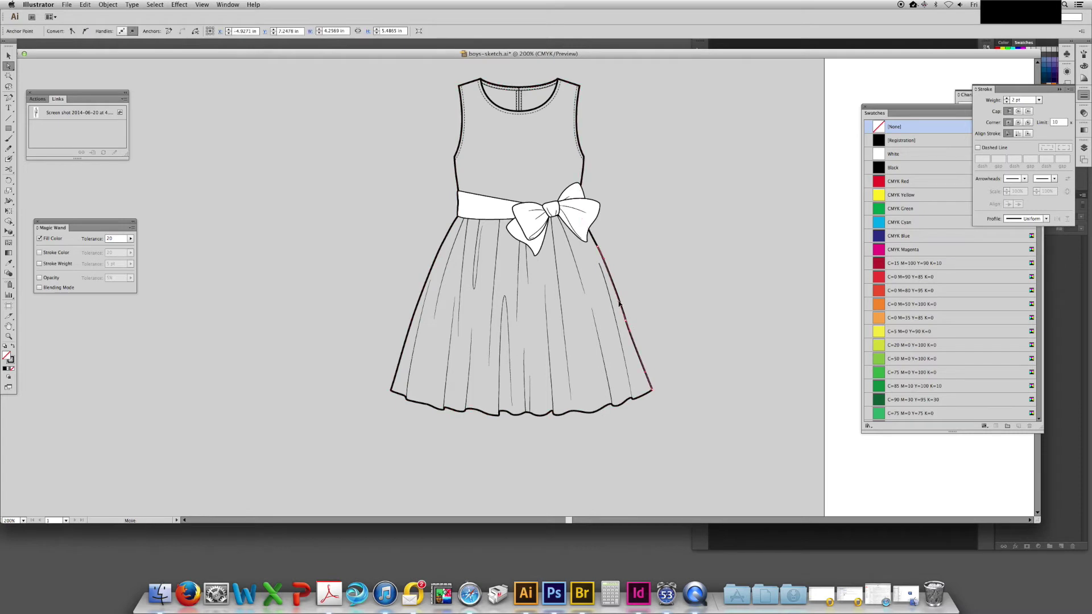
left_click_drag(618, 302, 616, 294)
left_click(639, 297)
scroll(671, 227, "down", 1)
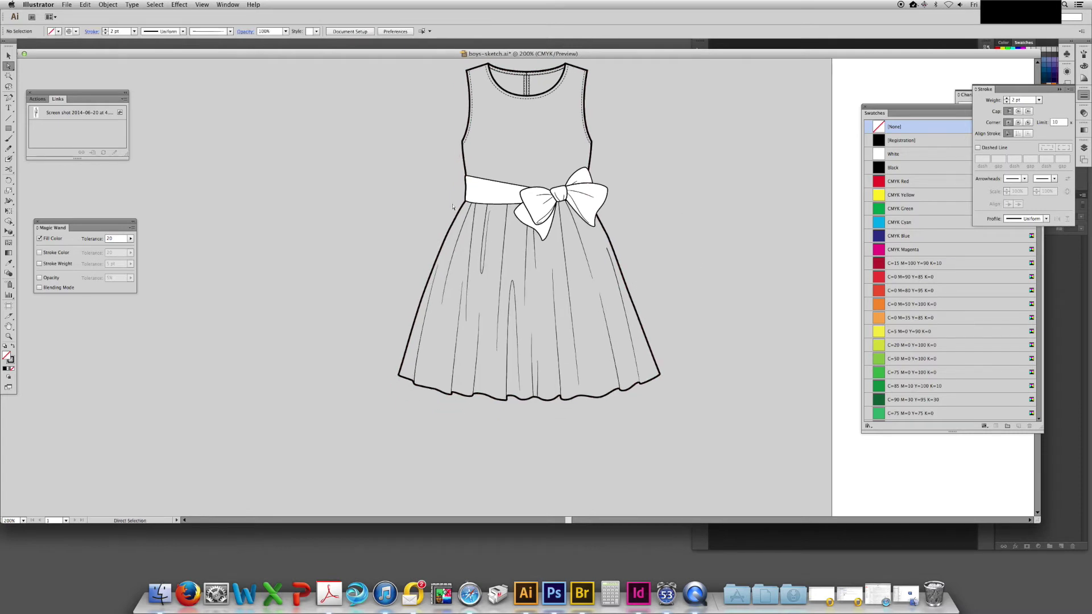
Duplicate the dress outline straight down so the copy's hem sits below the skirt
key("v")
scroll(643, 210, "down", 2)
left_click(603, 347)
left_click(595, 373)
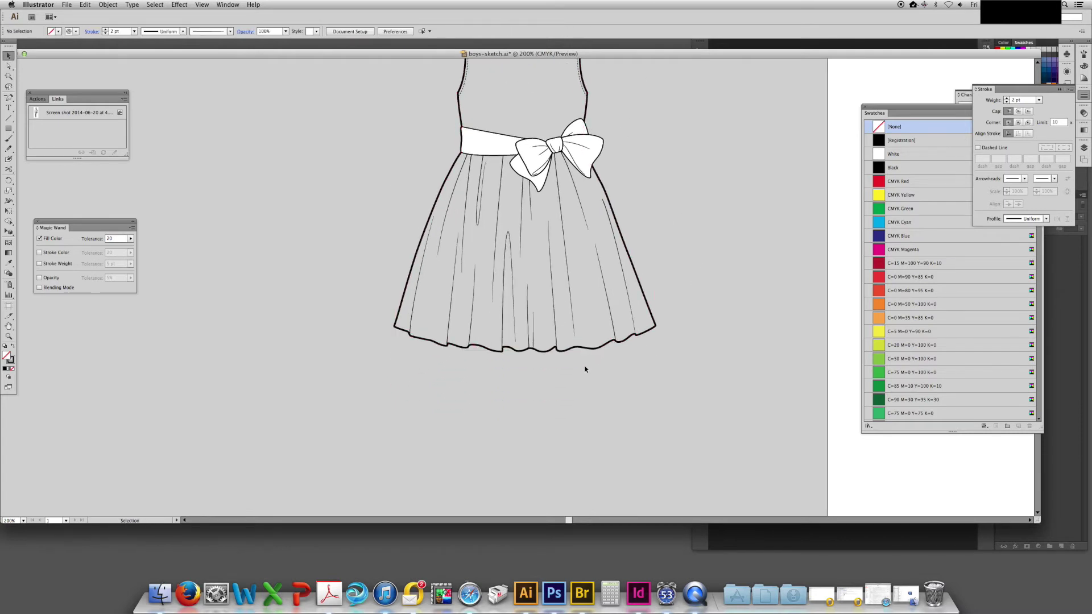
left_click(603, 348)
left_click_drag(604, 348, 613, 411)
Cut the outline copy at both hem corners with the Scissors tool and delete its upper part
key("c")
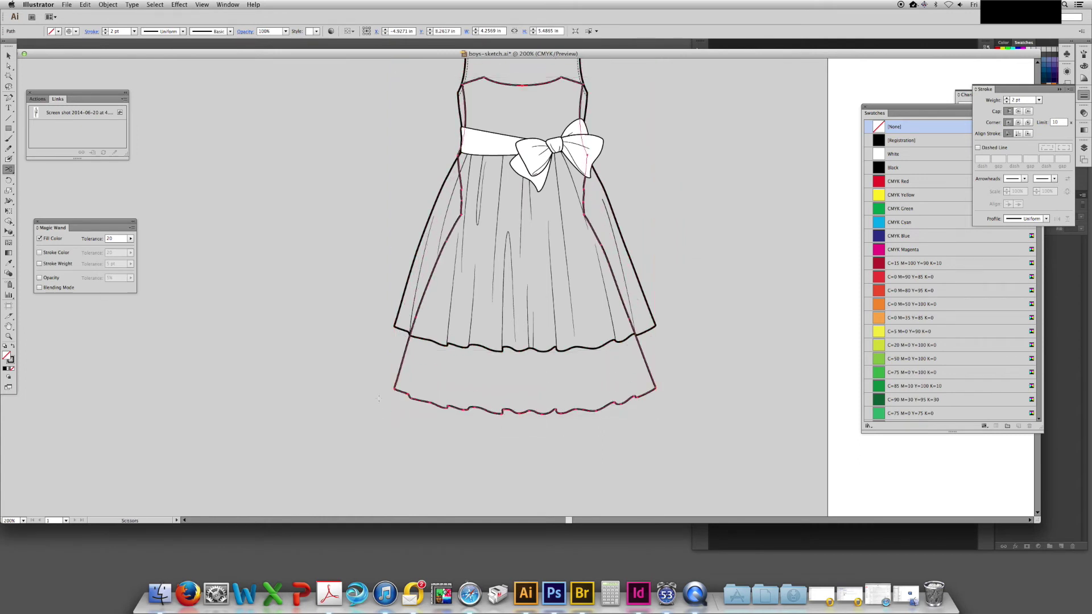
left_click(636, 396)
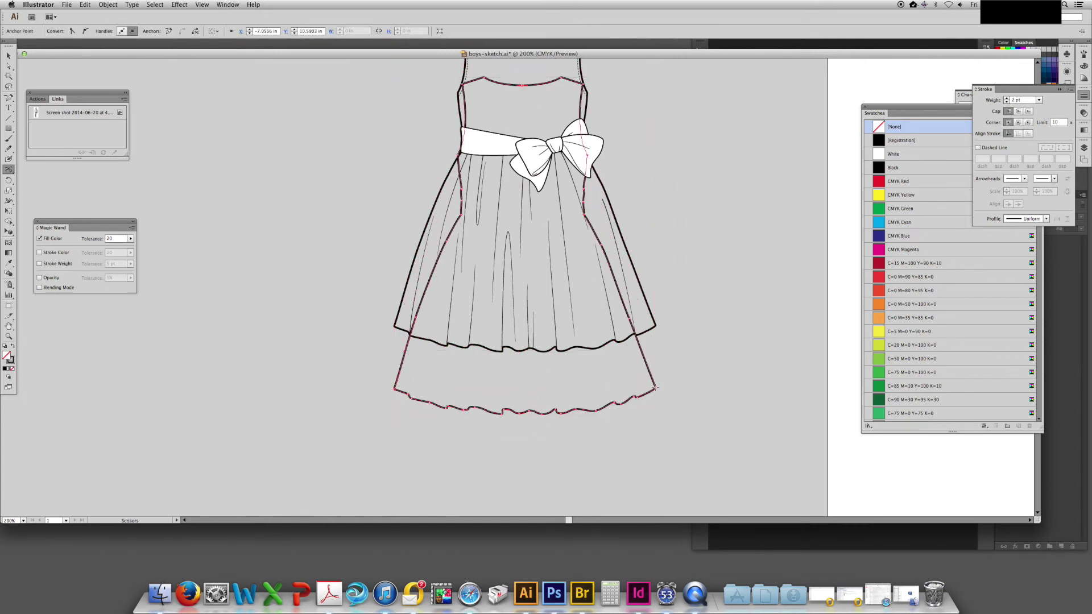
left_click(655, 389)
key("v")
left_click(659, 371)
left_click(648, 369)
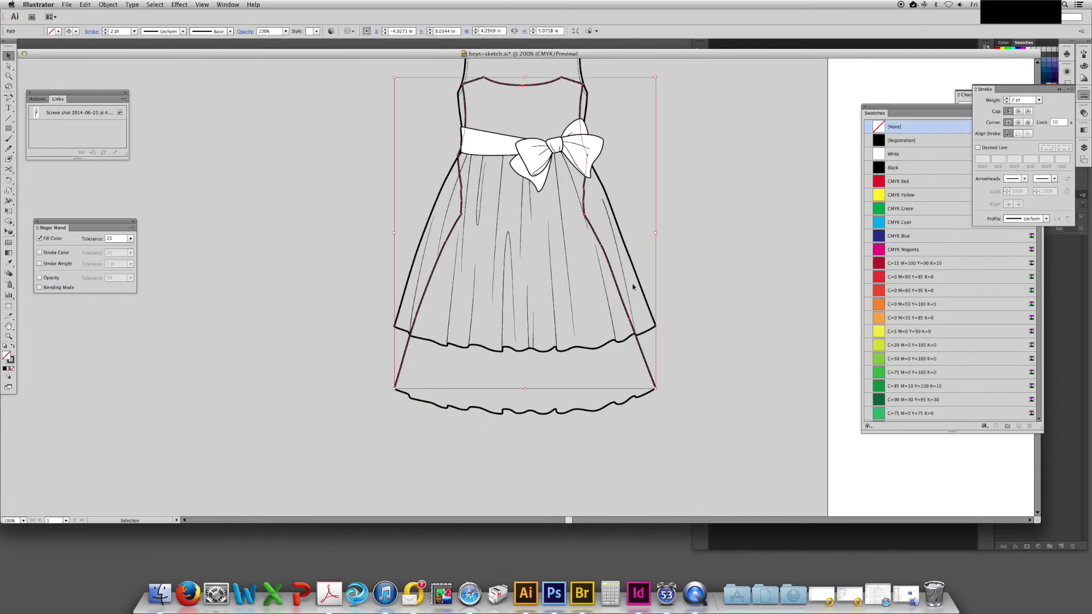
key("Delete")
Move the hem copy just above the original hem and apply the armhole's dashed topstitch style with the Eyedropper
left_click(535, 413)
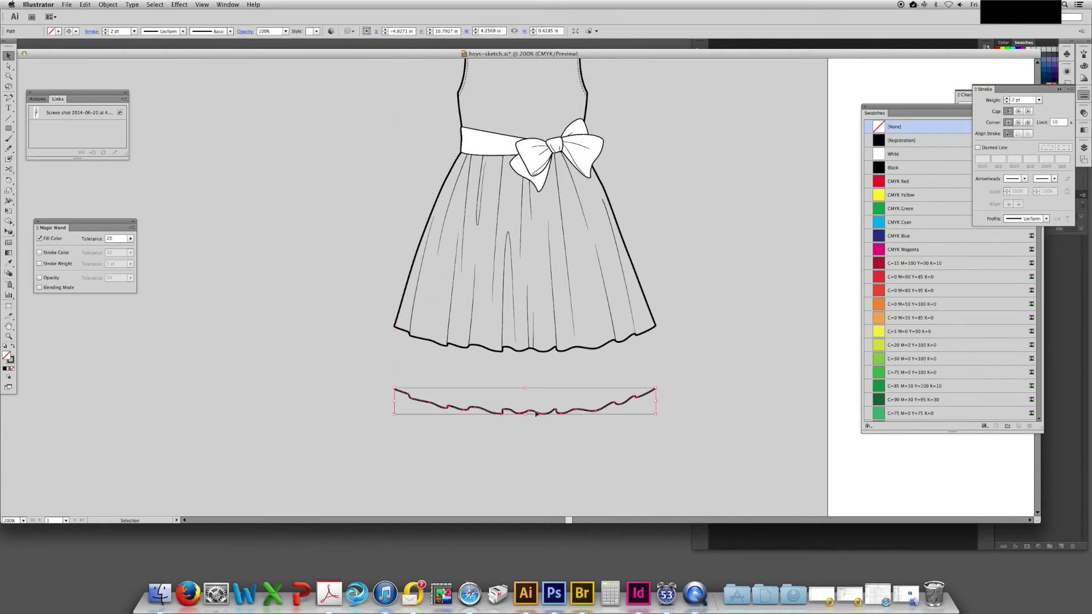
left_click_drag(535, 413, 532, 344)
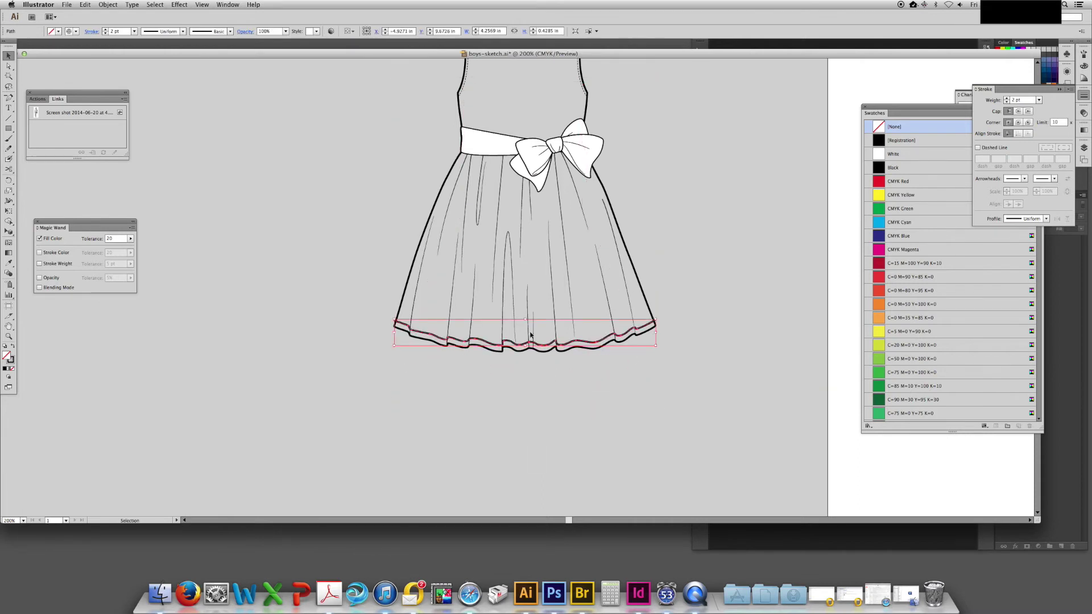
key("minus")
left_click_drag(488, 238, 482, 384)
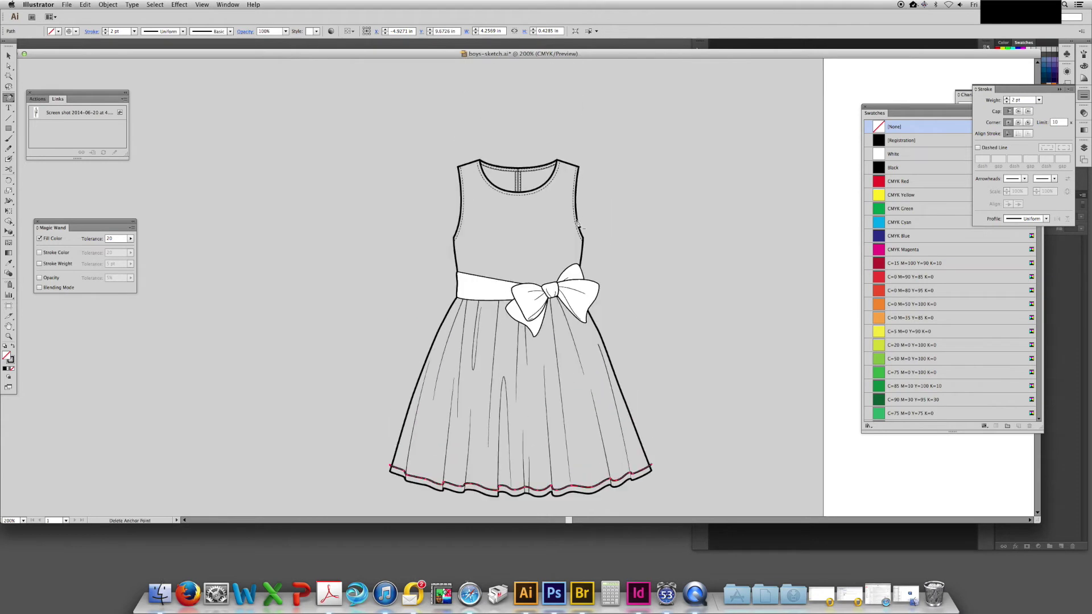
key("i")
left_click(576, 226)
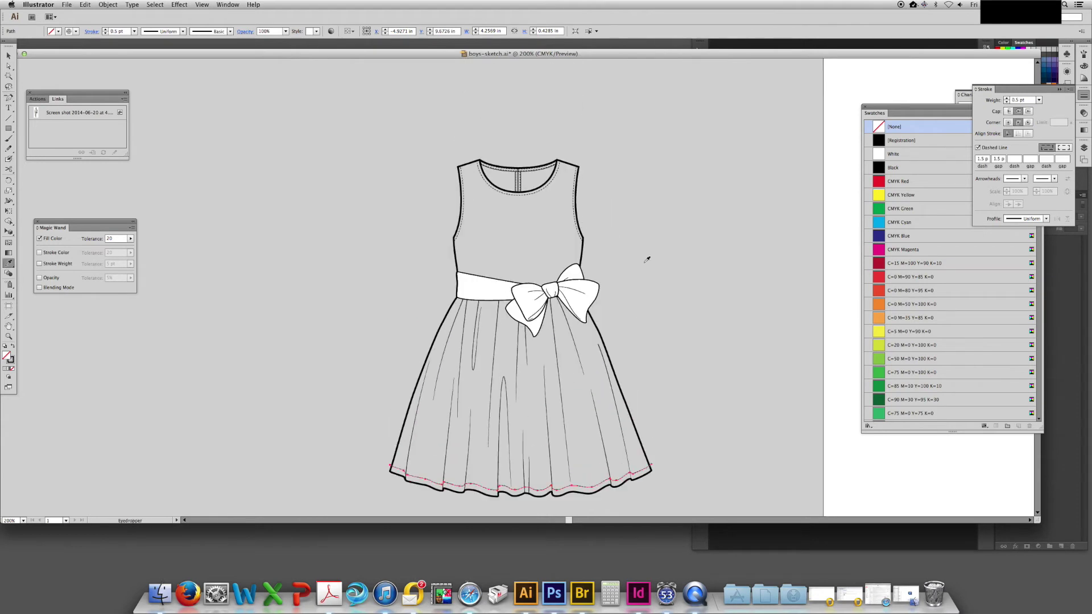
key("v")
left_click(609, 163)
Narrow the dashed hem stitch line slightly so its ends stay within the side seams
key("super+equal")
left_click_drag(501, 421, 493, 212)
key("a")
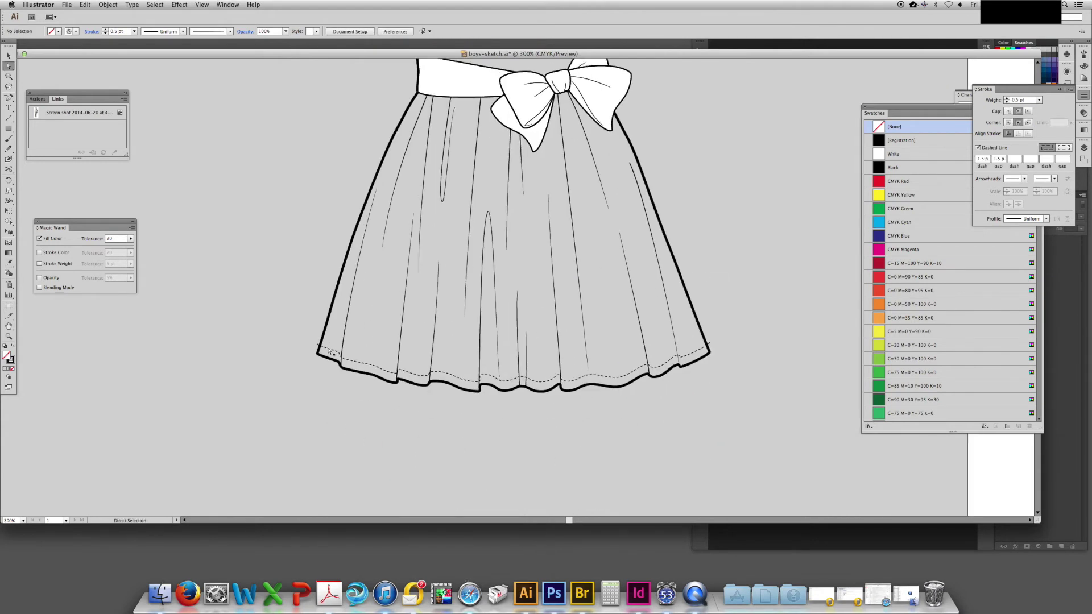
key("v")
left_click(322, 348)
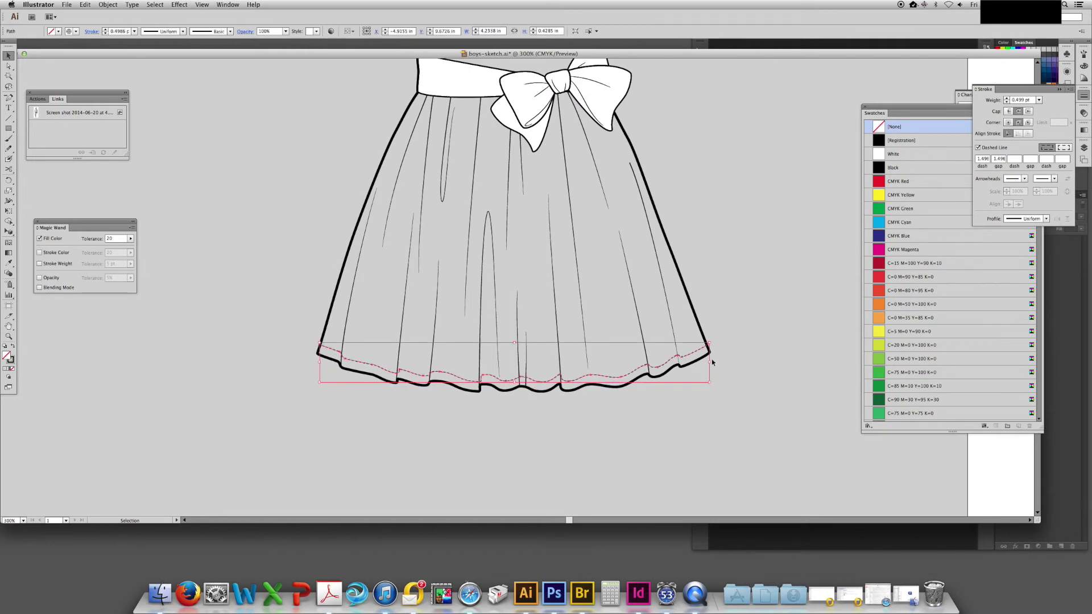
left_click(729, 330)
Adjust the stitch line's anchor point and curve where it crosses the left-hand hem fold
key("super+equal")
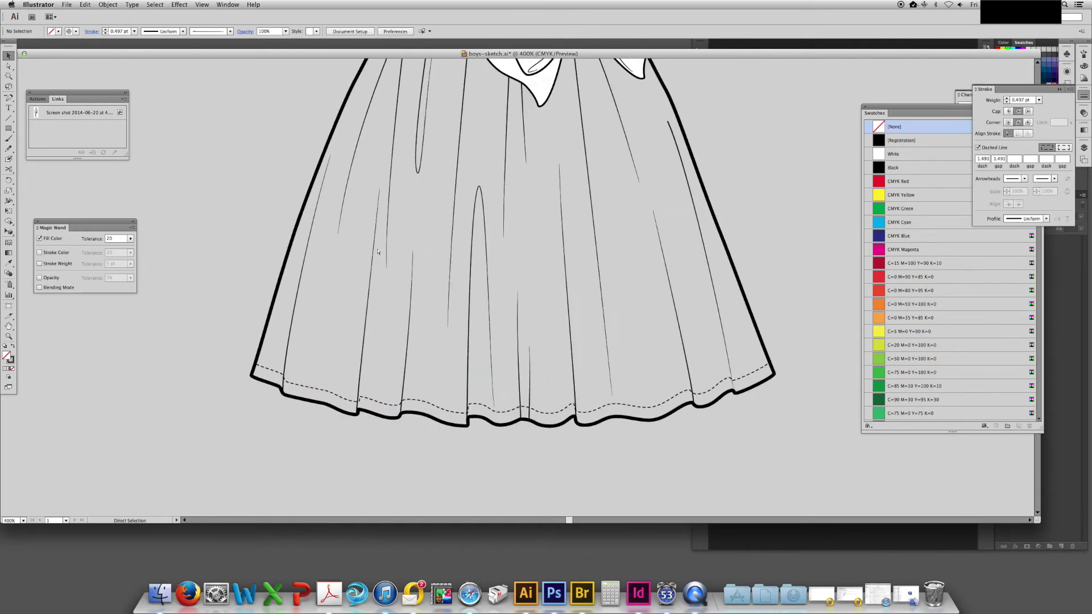
key("super+equal")
key("a")
left_click(344, 324)
left_click(343, 322)
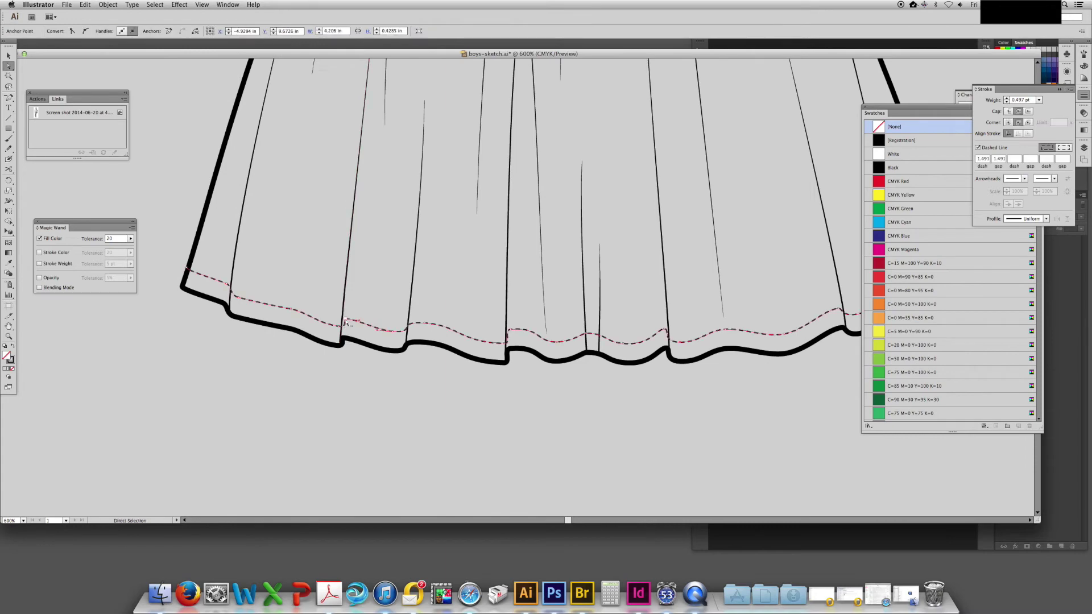
left_click_drag(345, 328, 345, 328)
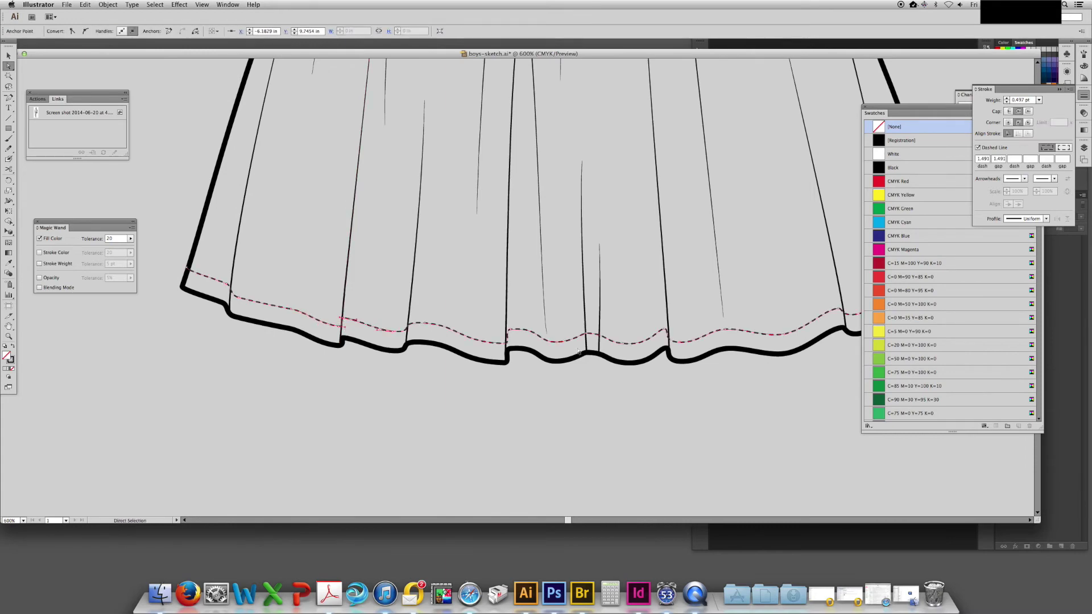
left_click(524, 377)
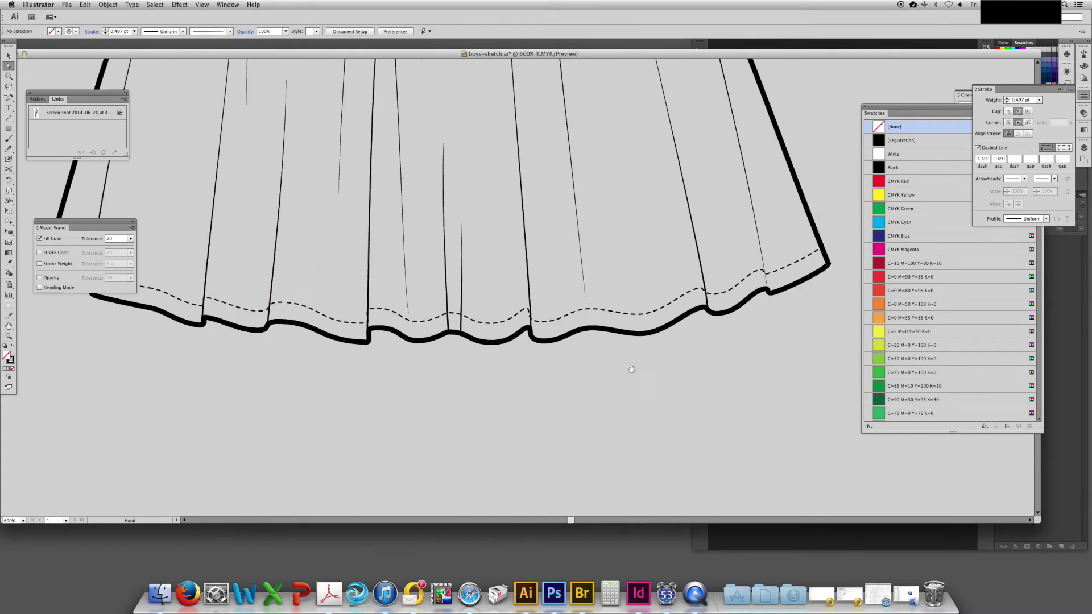
Adjust the stitch line's point at the fold right of centre so it meets the pleat line
scroll(630, 366, "right", 5)
scroll(629, 365, "down", 1)
left_click_drag(526, 309, 530, 310)
left_click(574, 391)
key("super+minus")
key("super+minus")
key("super+minus")
key("super+minus")
key("v")
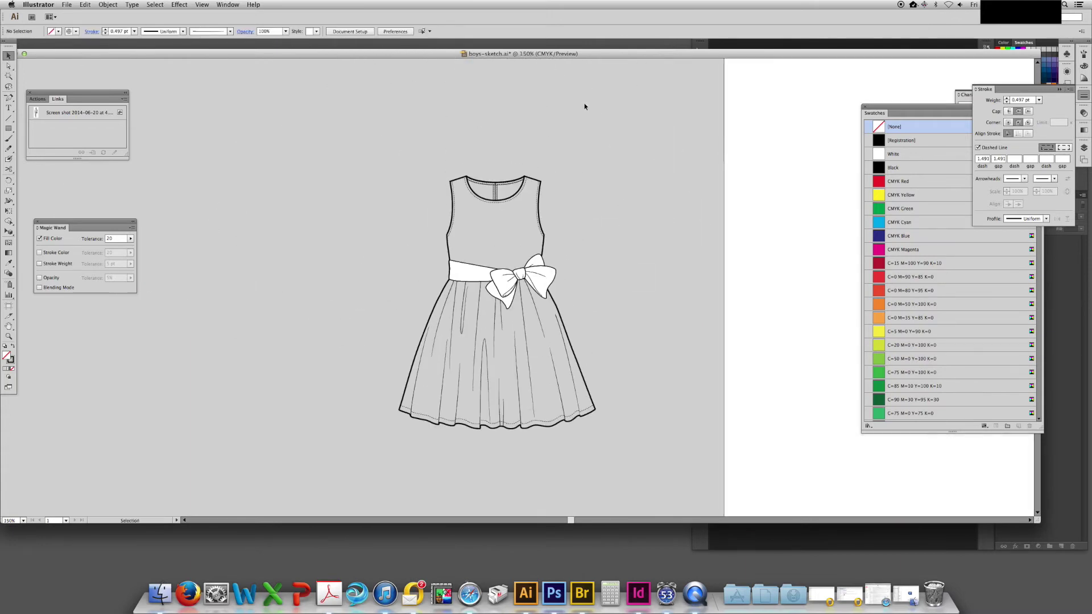
Show the body template on Layer 1 behind the dress to compare them, and hide it again
key("super+equal")
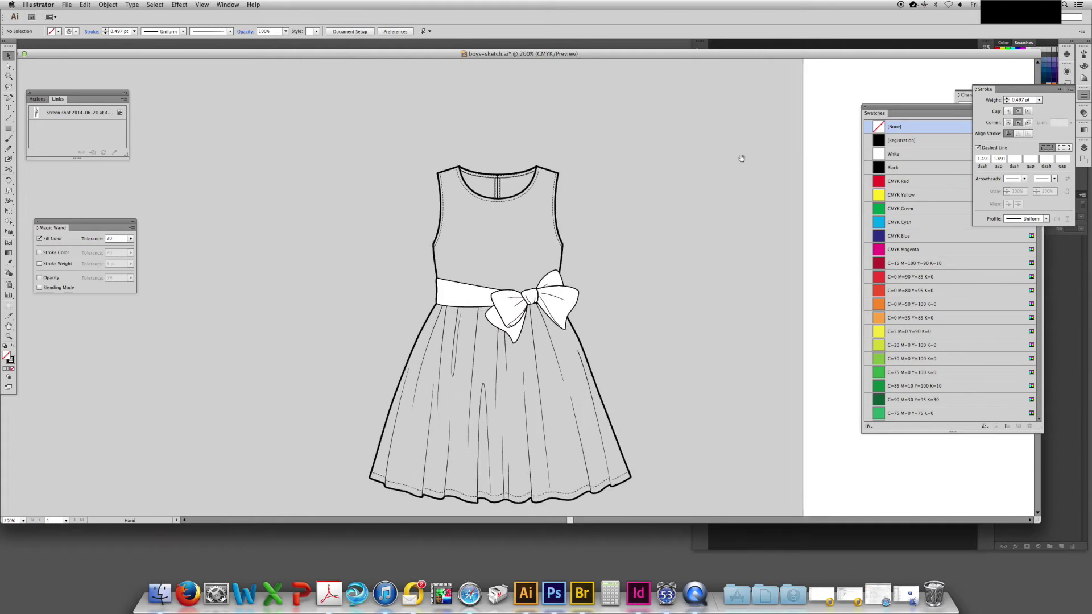
left_click(1084, 147)
left_click(979, 161)
key("super+equal")
key("super+equal")
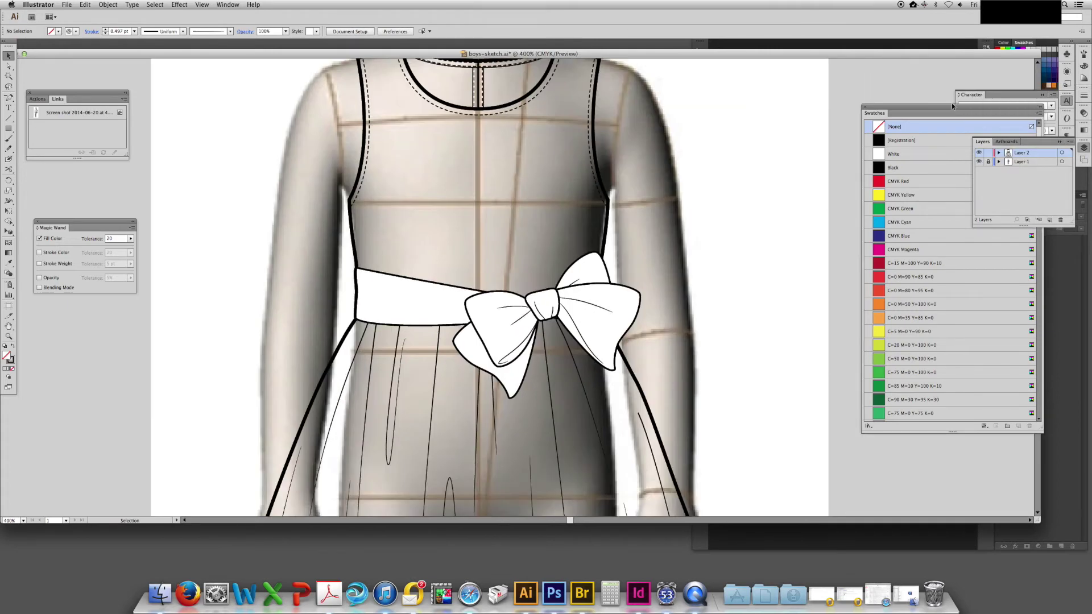
left_click(978, 162)
key("super+minus")
key("super+minus")
Fill the dress outline with the White swatch and deselect it
key("super+a")
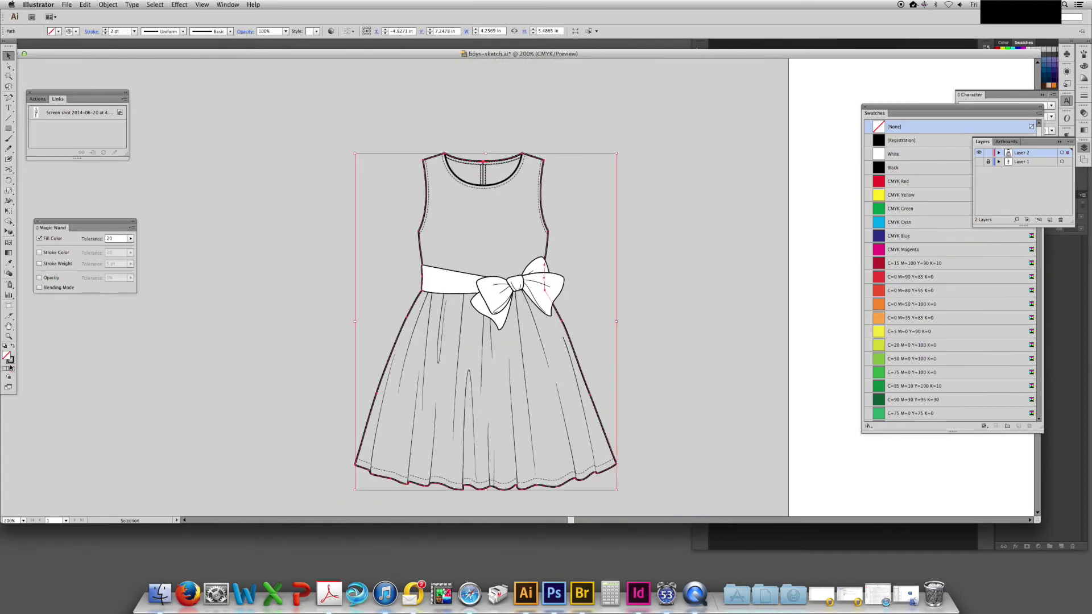
left_click(885, 154)
left_click(715, 269)
left_click_drag(618, 151, 633, 150)
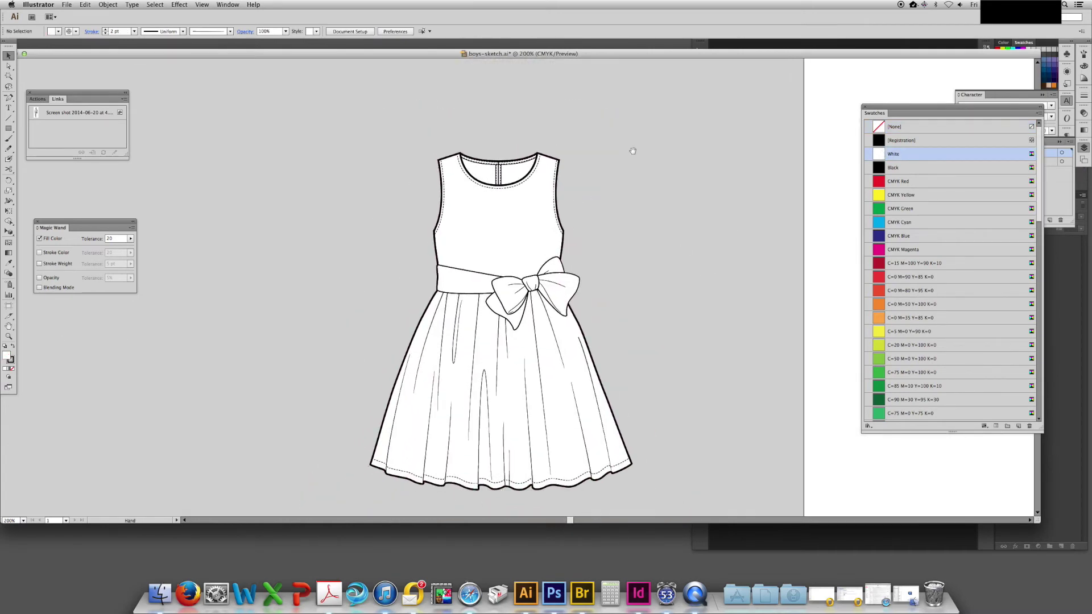
Draw a closed shadow shape with the Pencil tool along the left armhole, shoulder and back neck opening
key("super+equal")
key("super+equal")
key("super+equal")
scroll(456, 241, "up", 8)
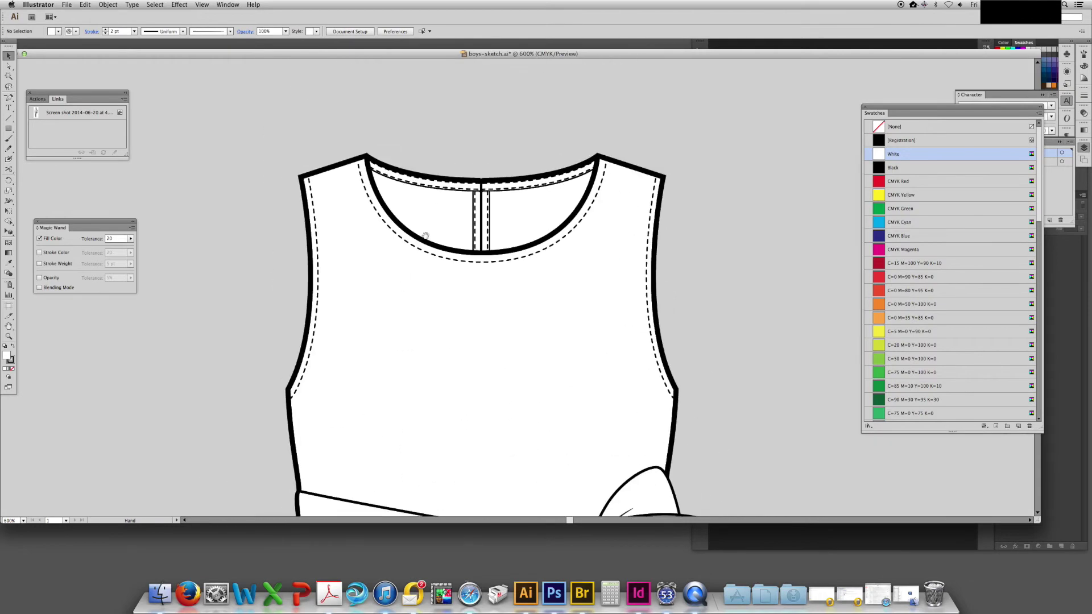
key("super+equal")
key("n")
left_click_drag(471, 60, 516, 97)
mouse_move(665, 150)
left_mouse_down()
mouse_move(604, 172)
mouse_move(510, 183)
mouse_move(363, 147)
mouse_move(295, 170)
mouse_move(278, 205)
mouse_move(286, 361)
mouse_move(256, 455)
mouse_move(371, 180)
left_mouse_up()
left_click_drag(646, 191, 666, 151)
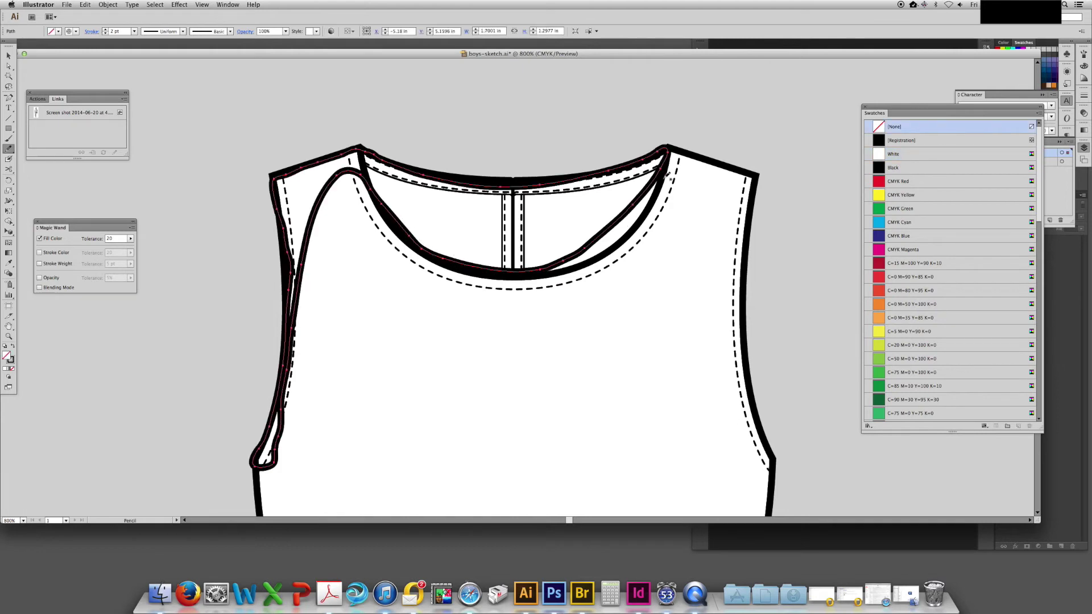
Give the shadow shape a black fill with no stroke and set its opacity to 10%
key("shift+x")
left_click(11, 360)
left_click(1083, 115)
left_click(1069, 118)
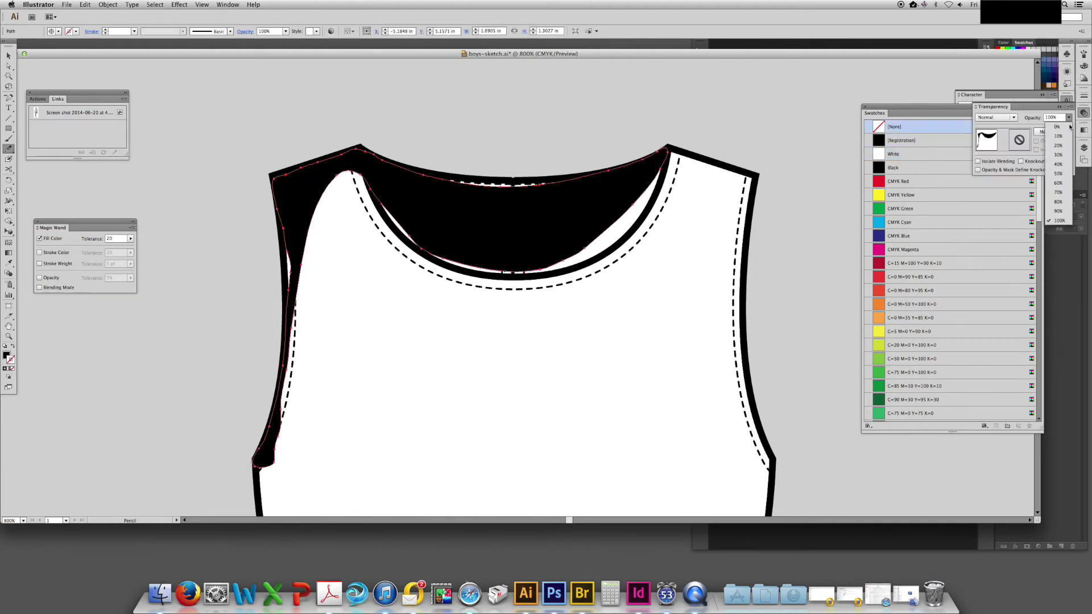
left_click(1056, 156)
left_click(1068, 119)
left_click(1049, 135)
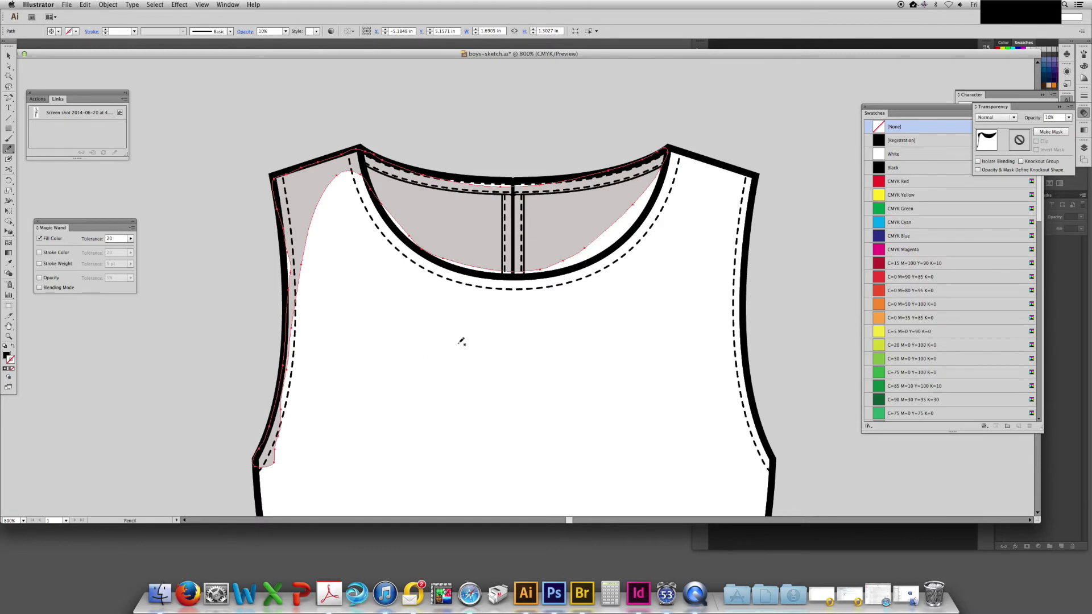
Redraw the shadow's edges with the Pencil tool so they follow the shoulder, the front neckline and the back neckline
scroll(460, 341, "up", 3)
scroll(460, 341, "right", 2)
scroll(333, 230, "up", 1)
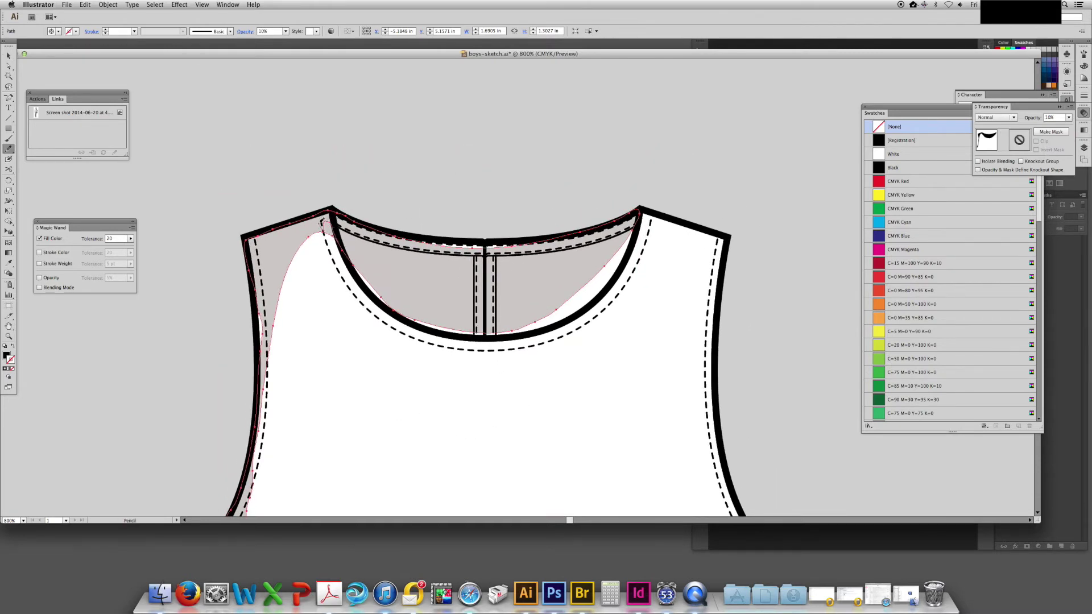
left_click_drag(290, 253, 286, 272)
scroll(276, 265, "right", 4)
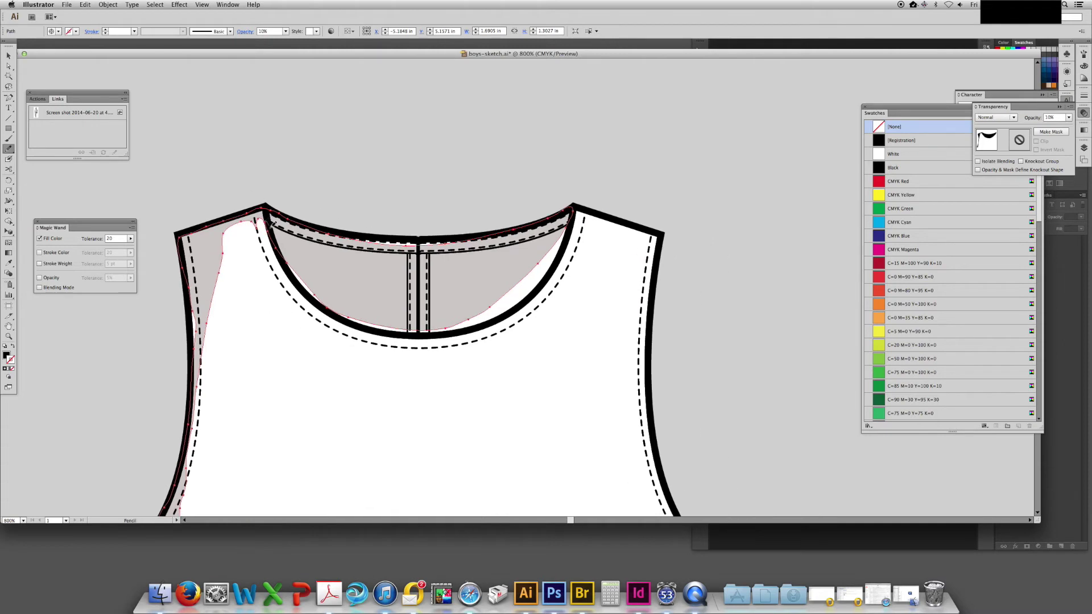
mouse_move(272, 224)
left_mouse_down()
mouse_move(305, 296)
mouse_move(347, 321)
mouse_move(445, 333)
mouse_move(533, 297)
mouse_move(572, 208)
left_mouse_up()
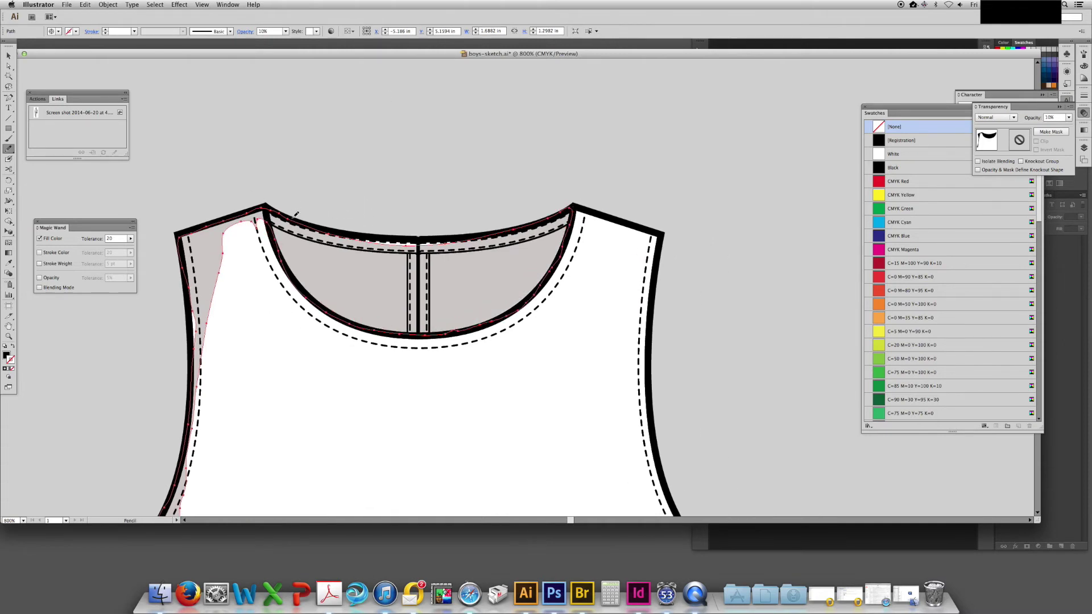
left_click_drag(296, 215, 495, 232)
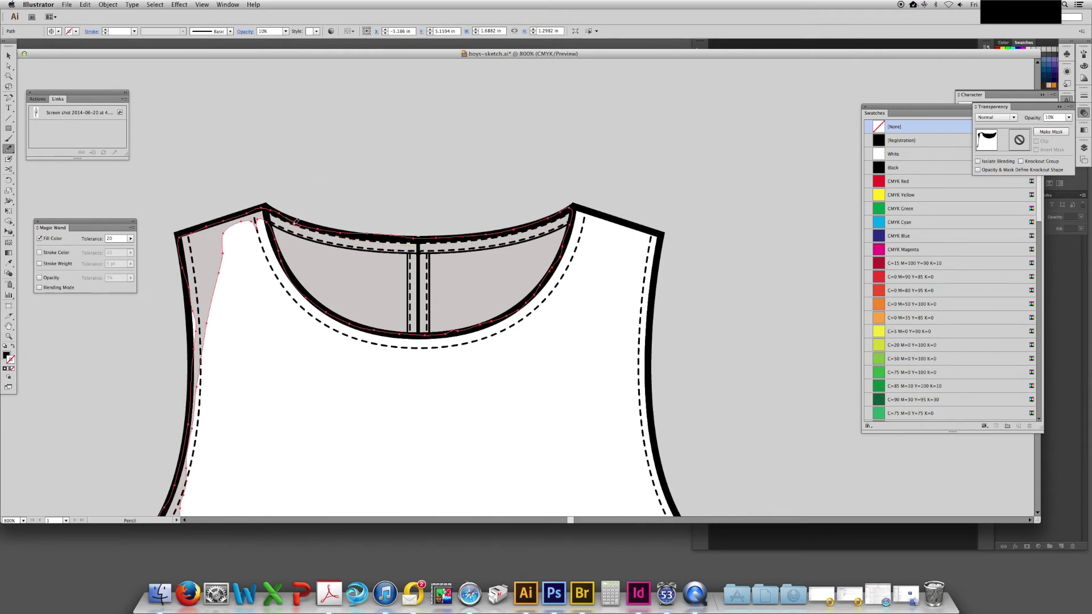
Carve an unshaded highlight out of the shadow on each side of the back neck placket and deselect the shape
left_click_drag(335, 244, 321, 282)
left_click_drag(446, 333, 448, 333)
key("space")
left_click_drag(368, 210, 373, 200)
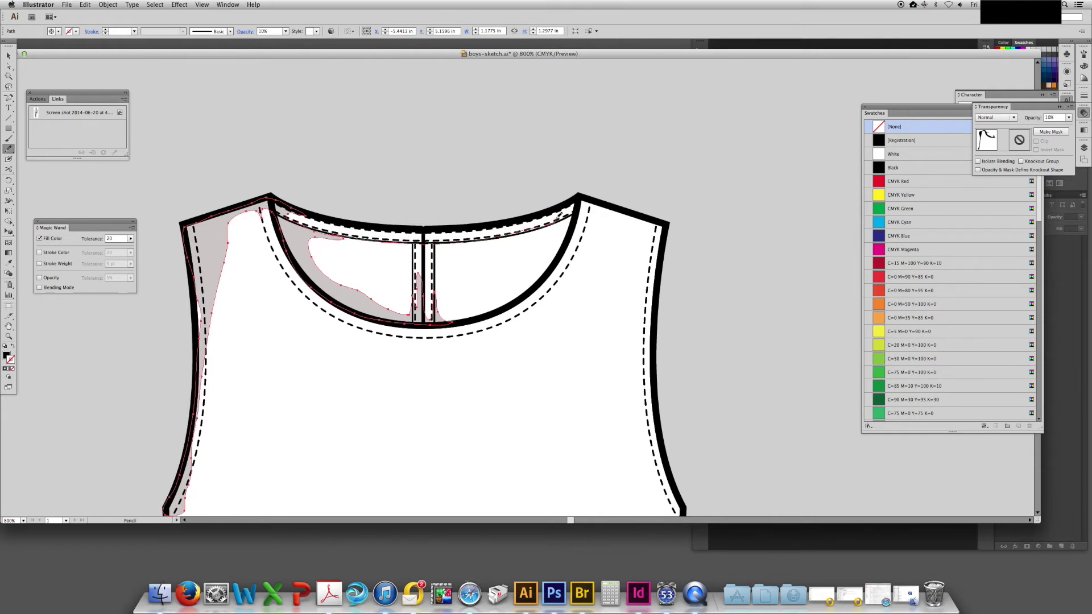
mouse_move(573, 196)
left_mouse_down()
mouse_move(572, 229)
mouse_move(542, 277)
mouse_move(485, 316)
mouse_move(472, 313)
mouse_move(549, 248)
mouse_move(528, 238)
mouse_move(438, 257)
left_mouse_up()
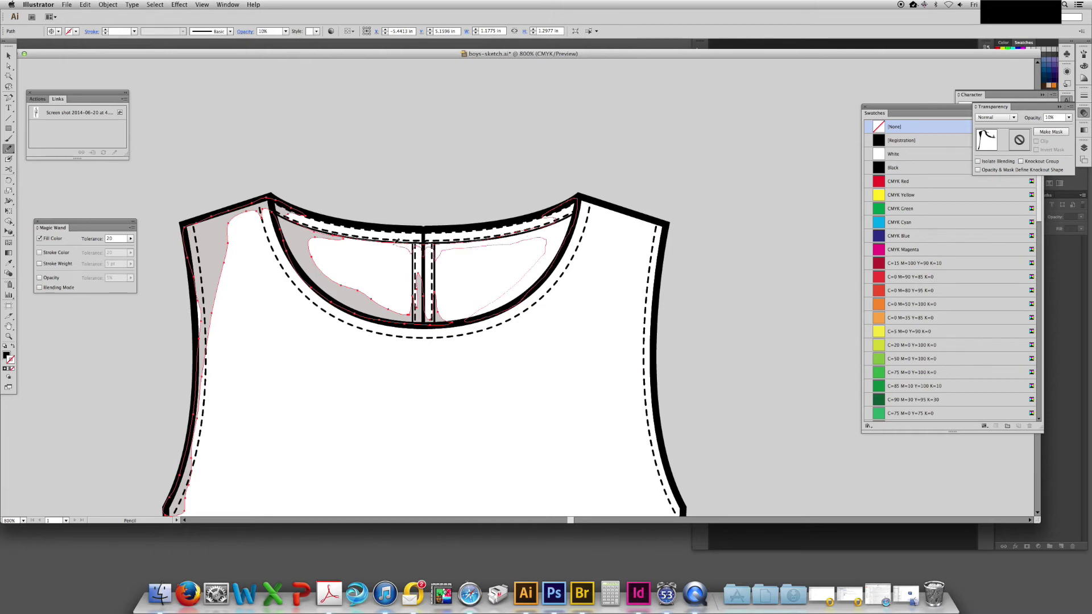
left_click_drag(349, 237, 342, 238)
key("a")
left_click(551, 75)
left_click_drag(559, 206, 636, 195)
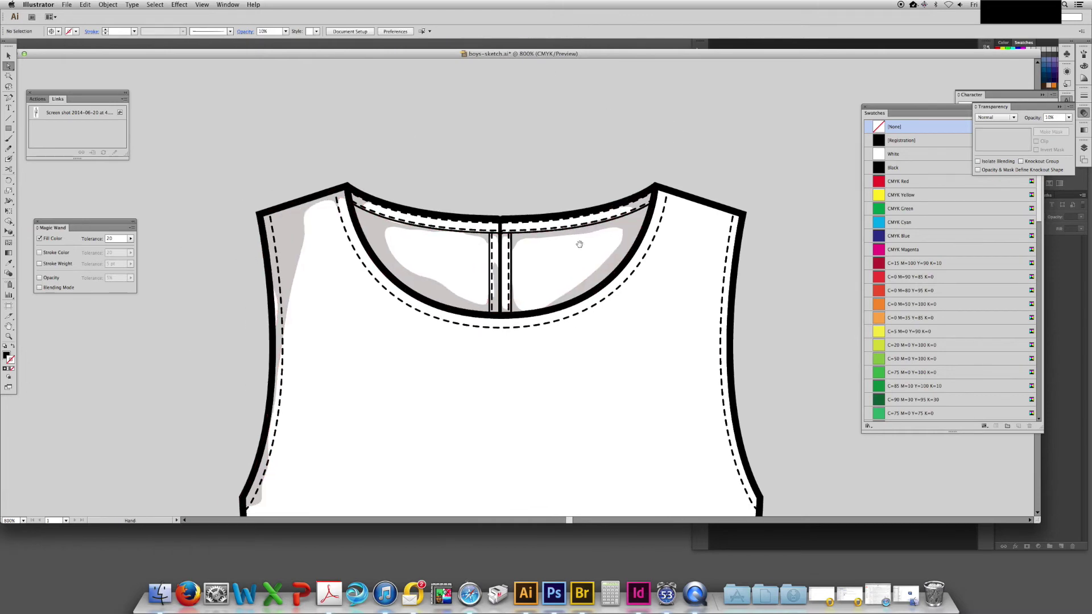
Check how the neckline and shoulder shading looks on the whole dress
key("super+minus")
key("super+minus")
key("super+minus")
key("super+minus")
key("super+equal")
key("super+equal")
key("super+equal")
key("super+equal")
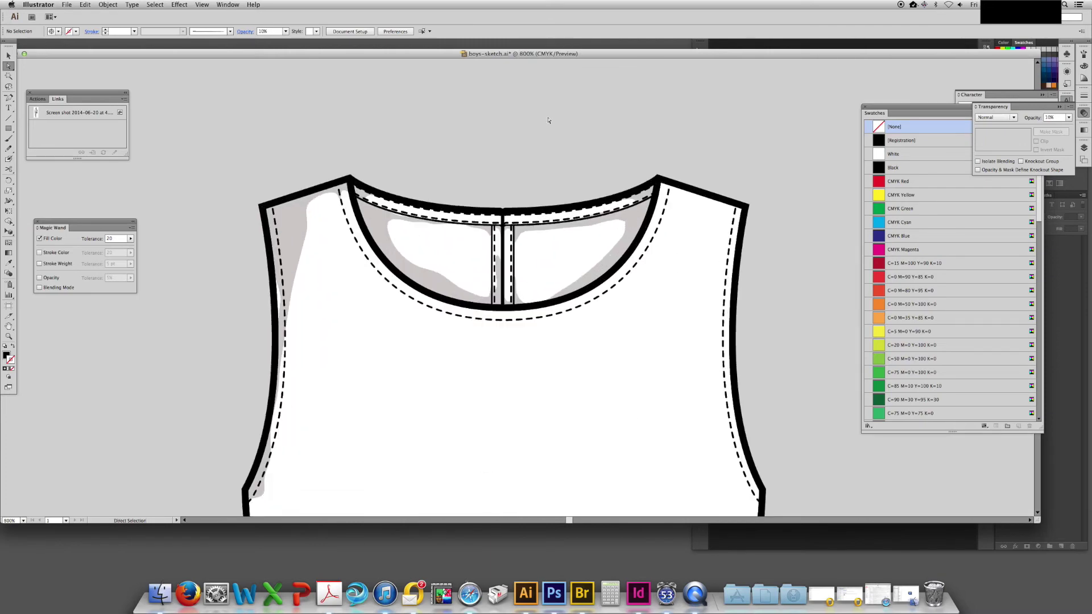
Copy the dress outline and front neckline curve to just above the sketch and remove the copies' fill
left_click_drag(444, 223, 393, 238)
key("v")
left_click(413, 323)
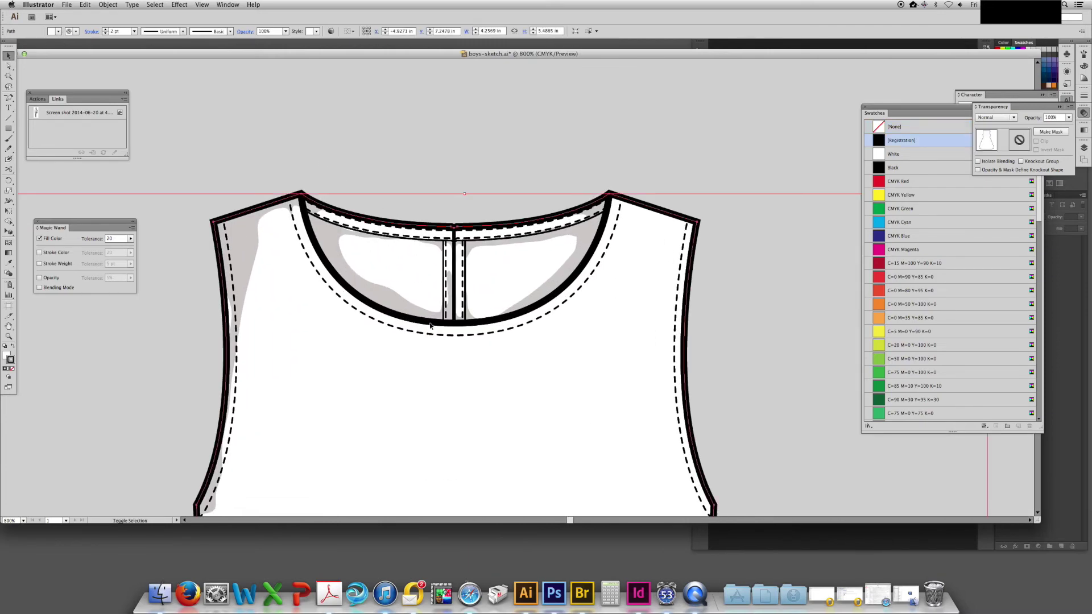
left_click_drag(448, 325, 433, 136)
scroll(441, 148, "up", 8)
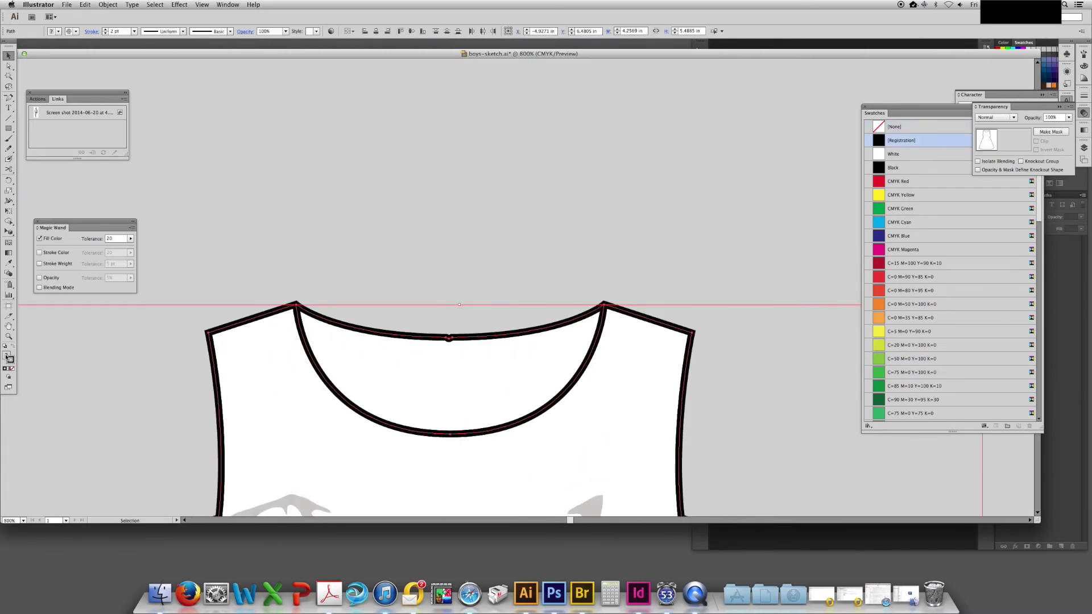
left_click(7, 357)
key("slash")
Close the copied neckline curve above the shoulders with the Pen tool and isolate the neck opening using Shape Builder
left_click(299, 227)
left_click(299, 323)
key("p")
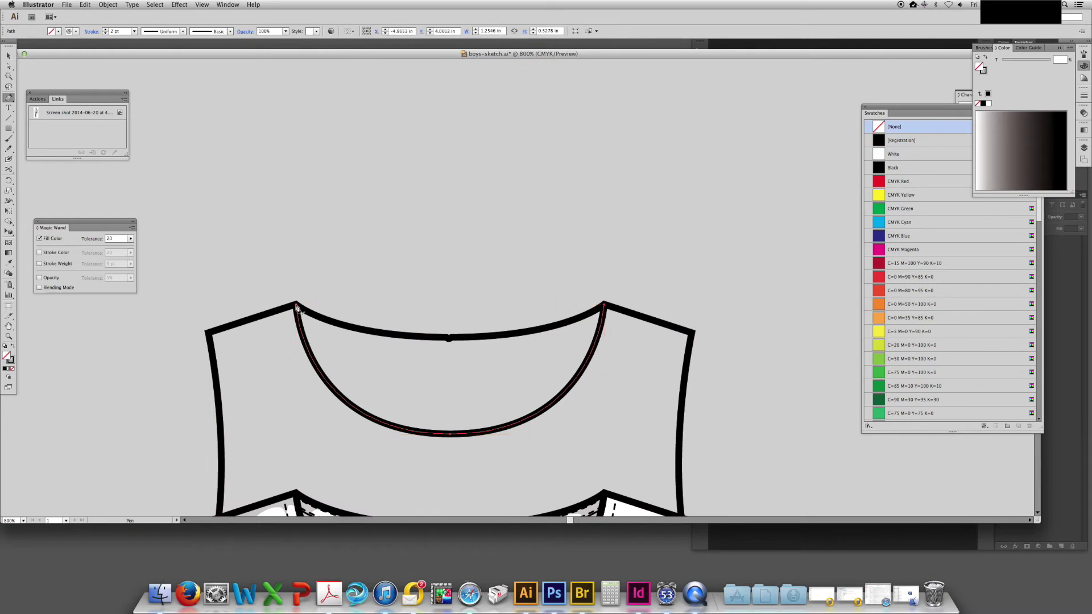
left_click(296, 305)
left_click(283, 256)
left_click(681, 190)
left_click(604, 305)
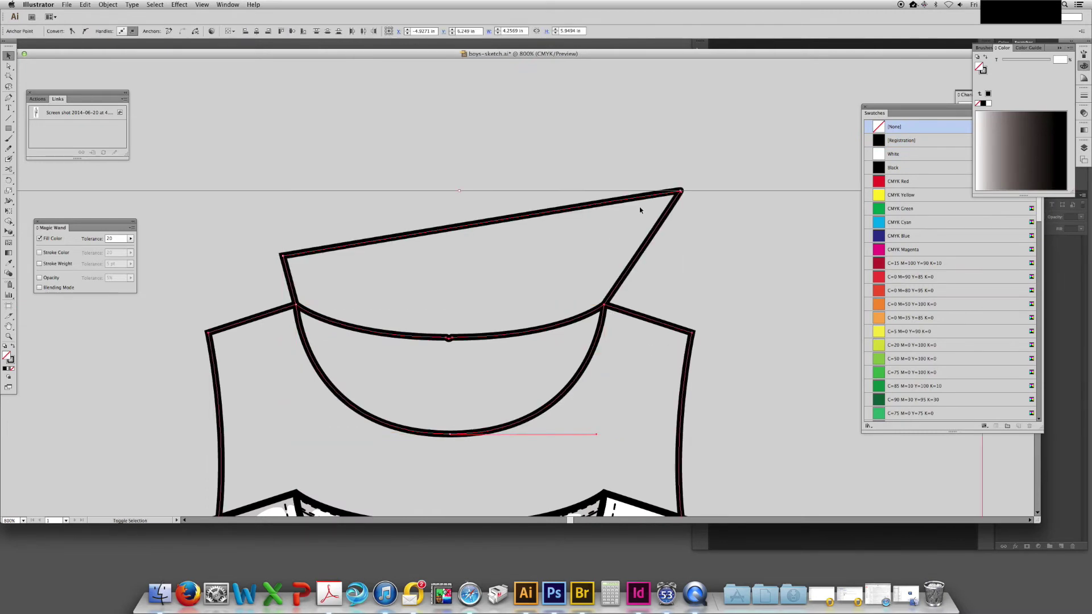
key("v")
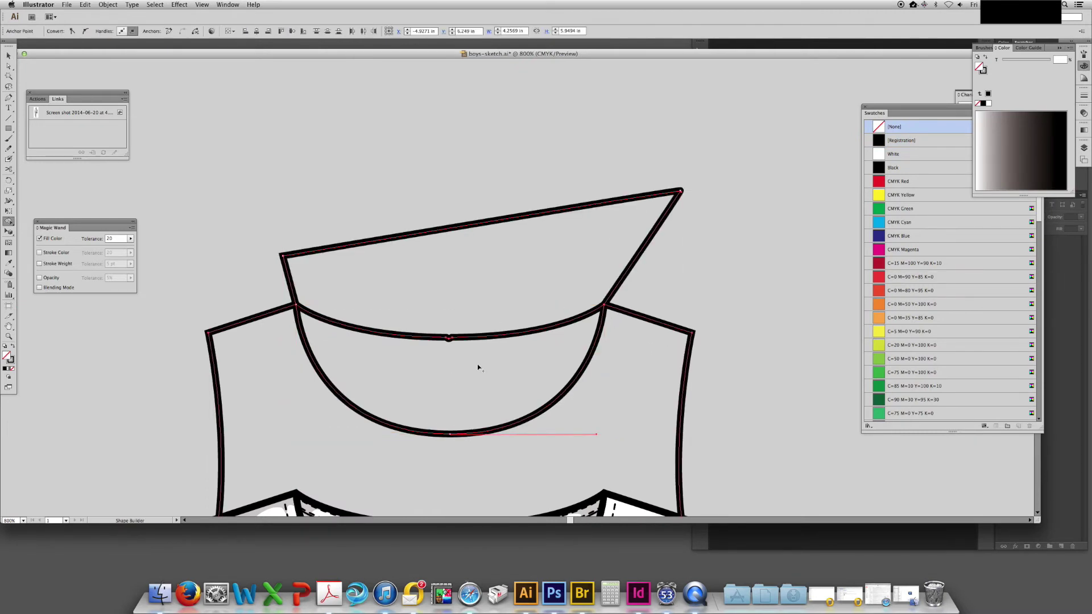
left_click(471, 368)
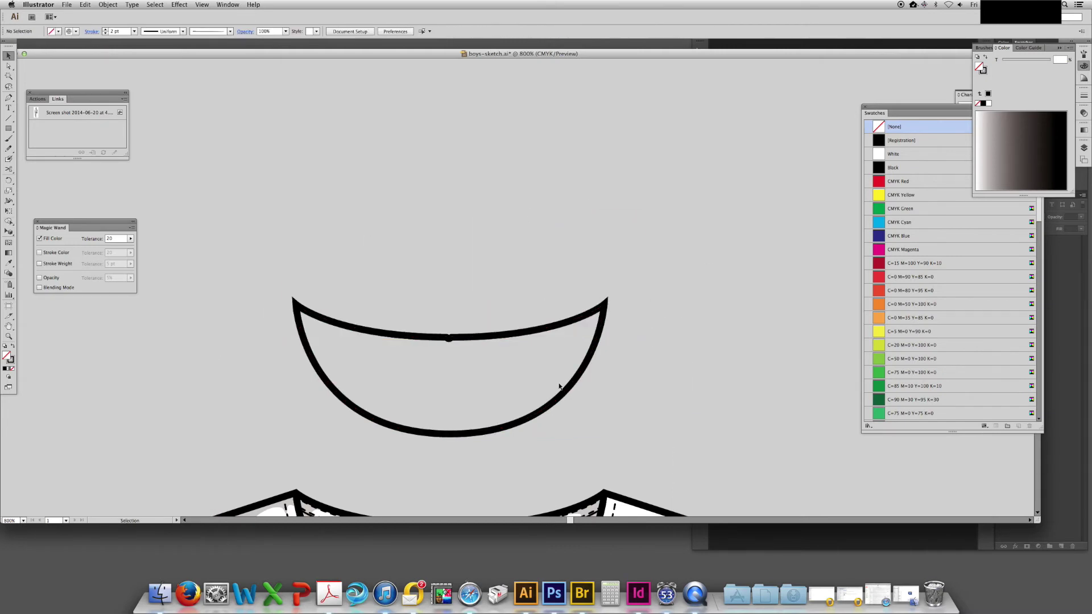
Apply the shadow's 10% black fill to the neck-opening shape with the Eyedropper and place it over the dress's neck opening
scroll(560, 385, "down", 5)
key("i")
left_click(375, 234)
key("v")
left_click_drag(462, 205, 470, 383)
key("shift+super+bracketleft")
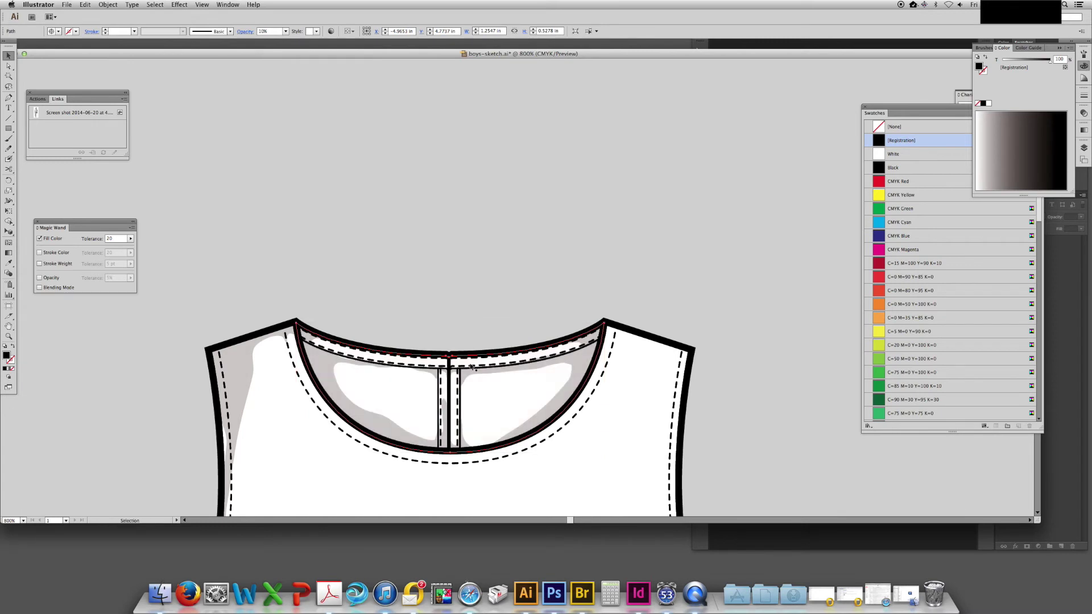
key("super+z")
left_click(651, 185)
left_click_drag(546, 255, 590, 187)
Enlarge the highlight right of the back neck placket by redrawing the shadow's edge with the Pencil tool
left_click(624, 301)
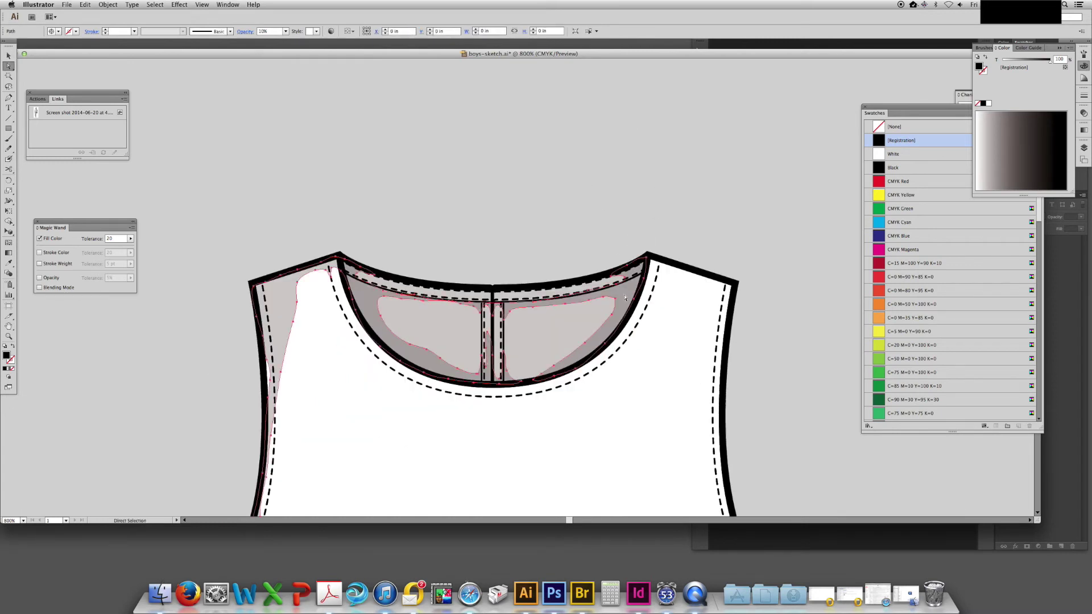
key("n")
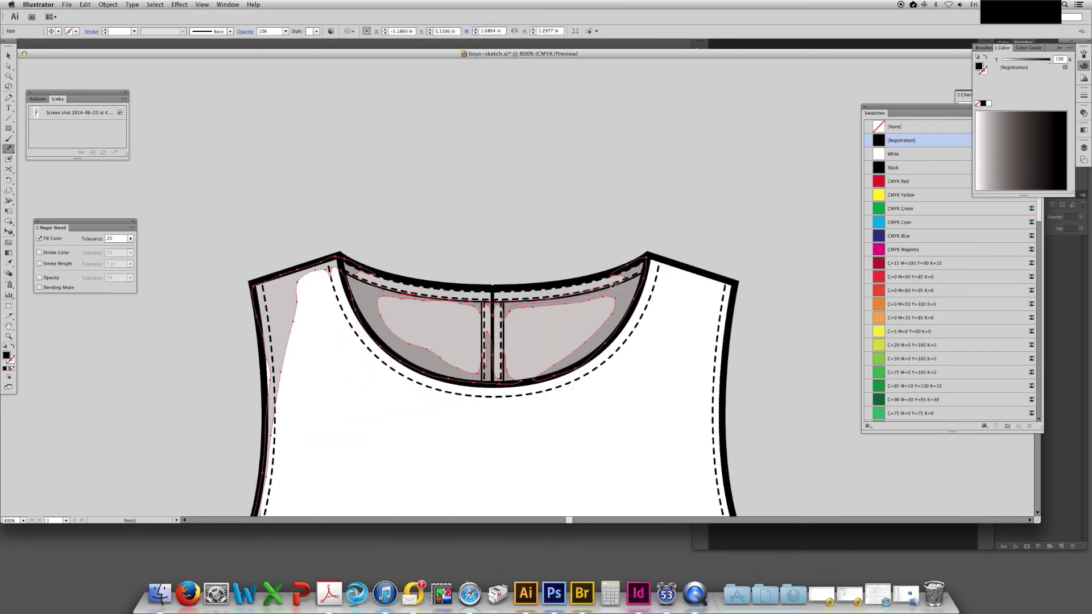
mouse_move(582, 350)
left_mouse_down()
mouse_move(562, 359)
mouse_move(532, 336)
left_mouse_up()
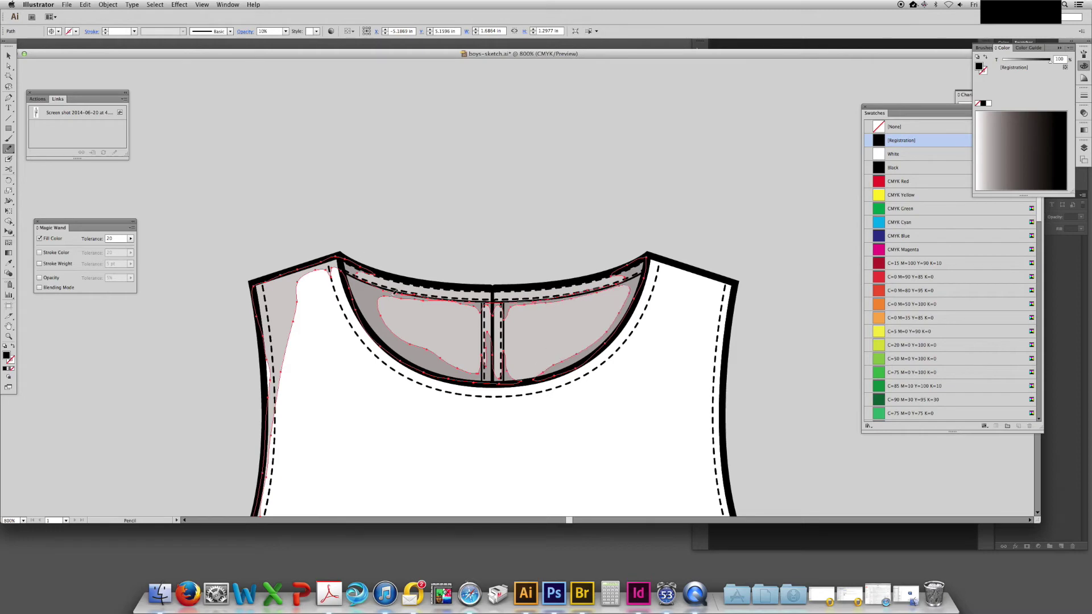
left_click_drag(256, 259, 347, 129)
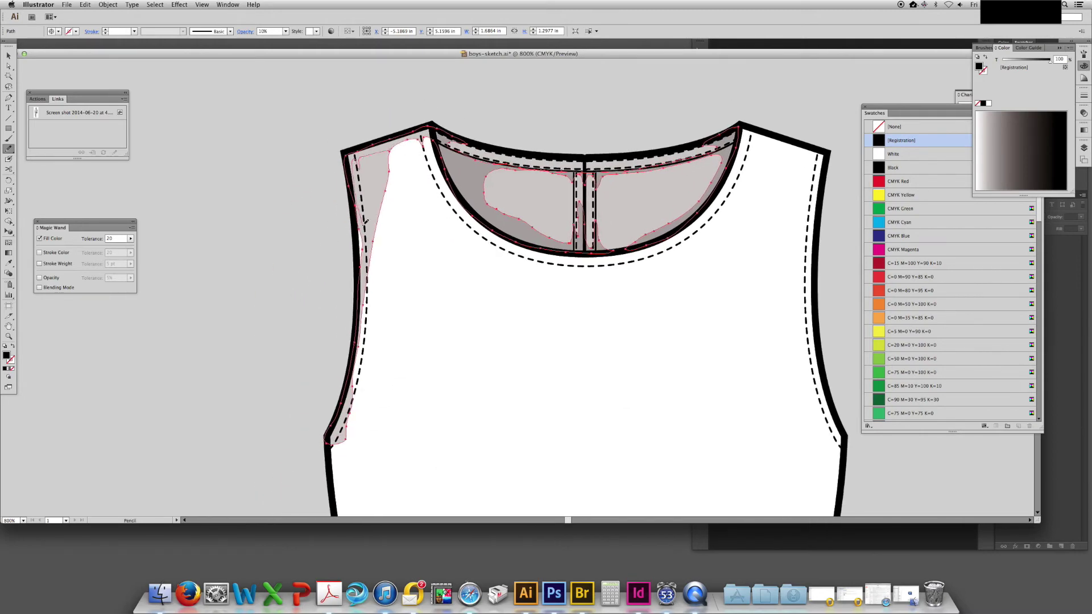
Narrow the shadow along the left shoulder and armhole and extend it down the bodice's side seam to the sash
mouse_move(372, 251)
left_mouse_down()
mouse_move(390, 282)
mouse_move(346, 285)
mouse_move(352, 353)
mouse_move(403, 439)
mouse_move(353, 433)
mouse_move(349, 455)
mouse_move(328, 287)
left_mouse_up()
scroll(398, 319, "down", 5)
scroll(341, 341, "up", 2)
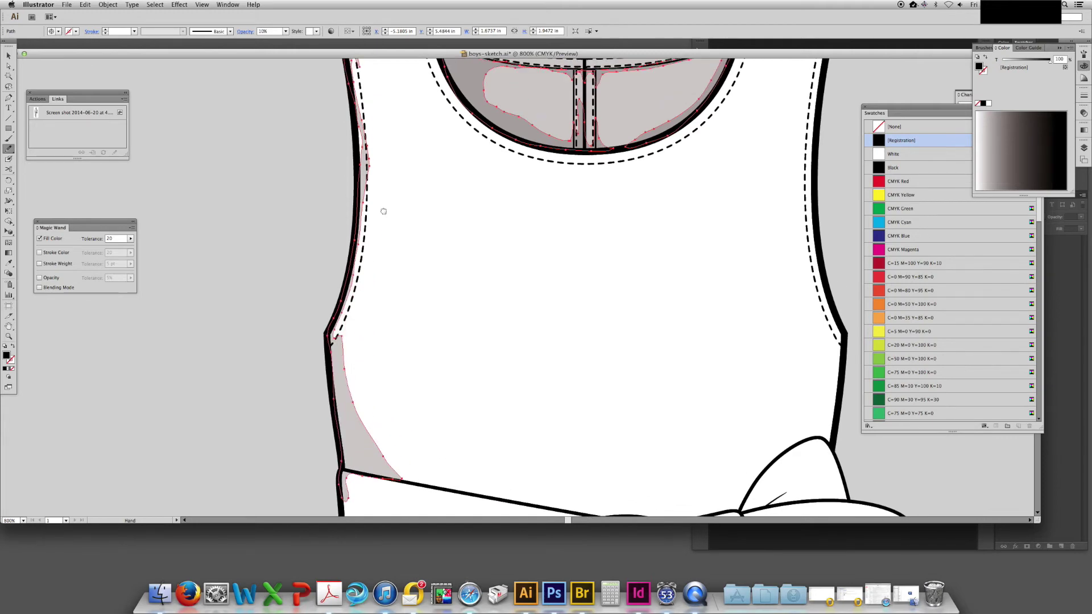
scroll(382, 211, "up", 8)
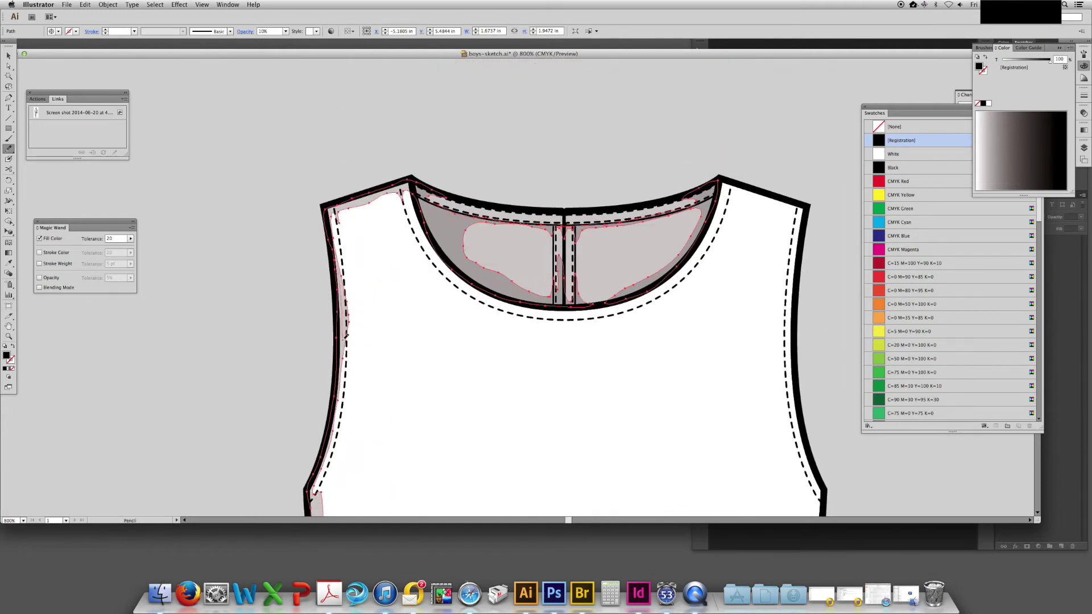
left_click_drag(368, 453, 315, 154)
left_click_drag(318, 323, 342, 240)
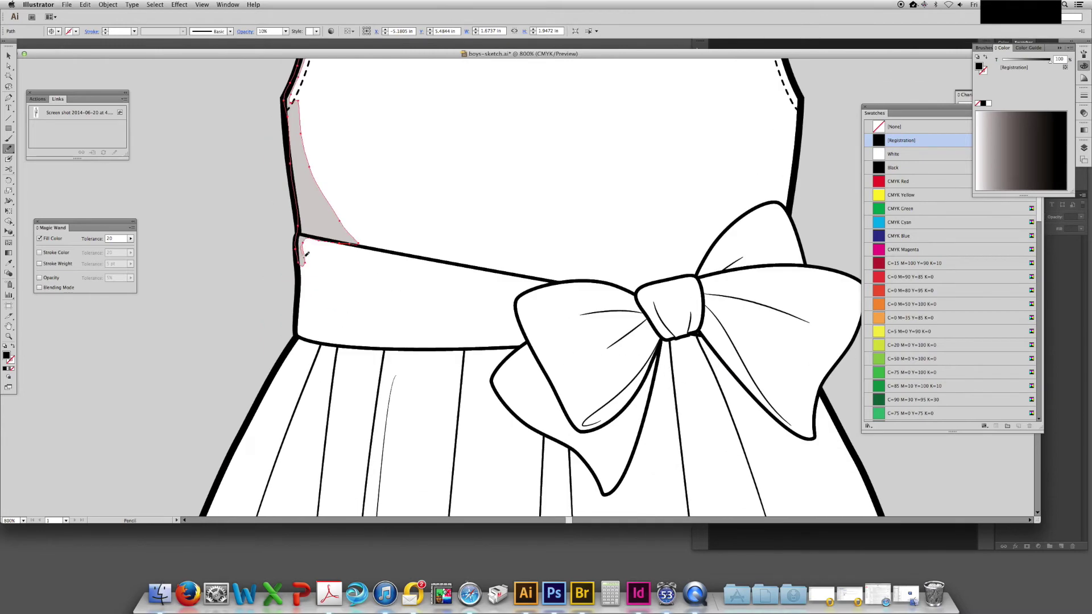
Extend the shadow over the sash's left end and reshape it along the sash's upper edge to the bow
mouse_move(326, 286)
left_mouse_down()
mouse_move(323, 344)
mouse_move(295, 347)
mouse_move(297, 255)
left_mouse_up()
mouse_move(313, 176)
left_mouse_down()
mouse_move(276, 135)
mouse_move(242, 199)
left_mouse_up()
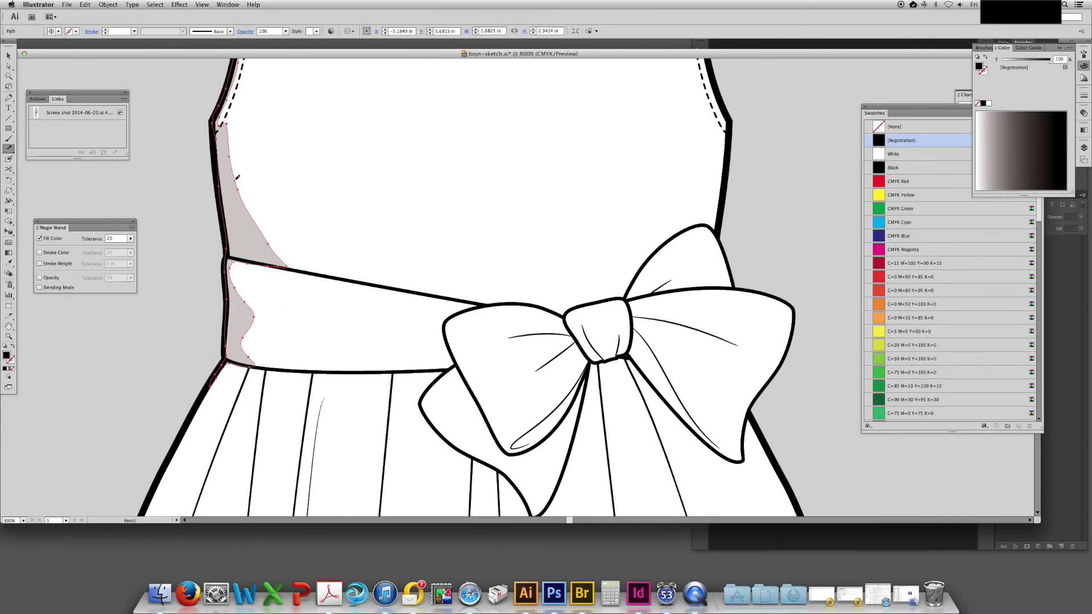
mouse_move(287, 265)
left_mouse_down()
mouse_move(563, 300)
mouse_move(629, 275)
mouse_move(540, 307)
mouse_move(296, 265)
left_mouse_up()
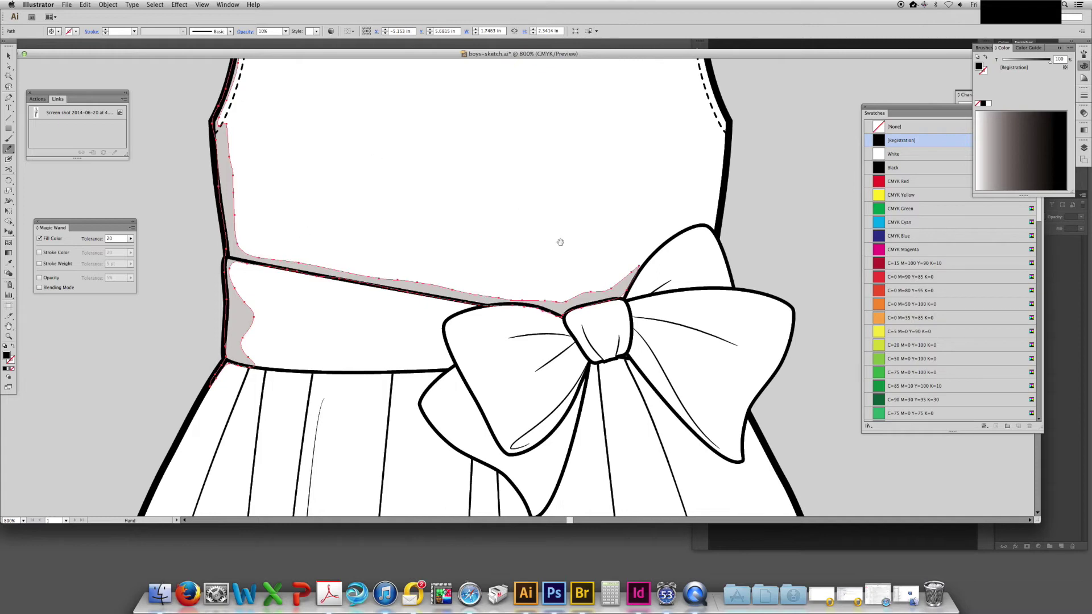
Extend the shadow with the Pencil tool over the sash beside the bow's left loop and down across the left tail
scroll(561, 239, "down", 3)
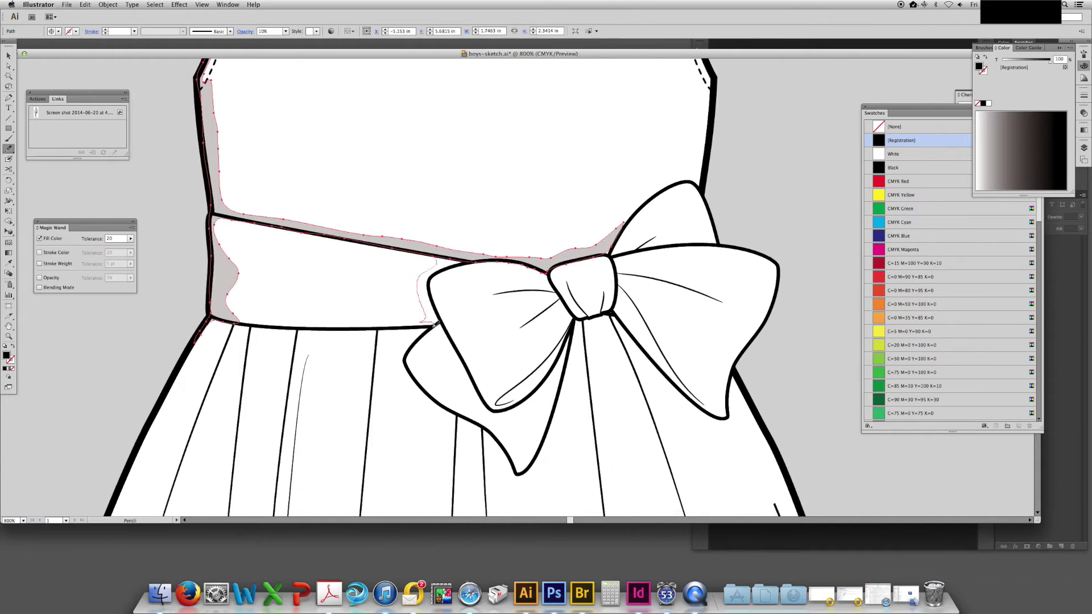
left_click_drag(434, 324, 485, 422)
mouse_move(516, 456)
left_mouse_down()
mouse_move(571, 332)
mouse_move(499, 398)
mouse_move(513, 405)
mouse_move(482, 392)
mouse_move(434, 297)
mouse_move(435, 273)
mouse_move(483, 258)
left_mouse_up()
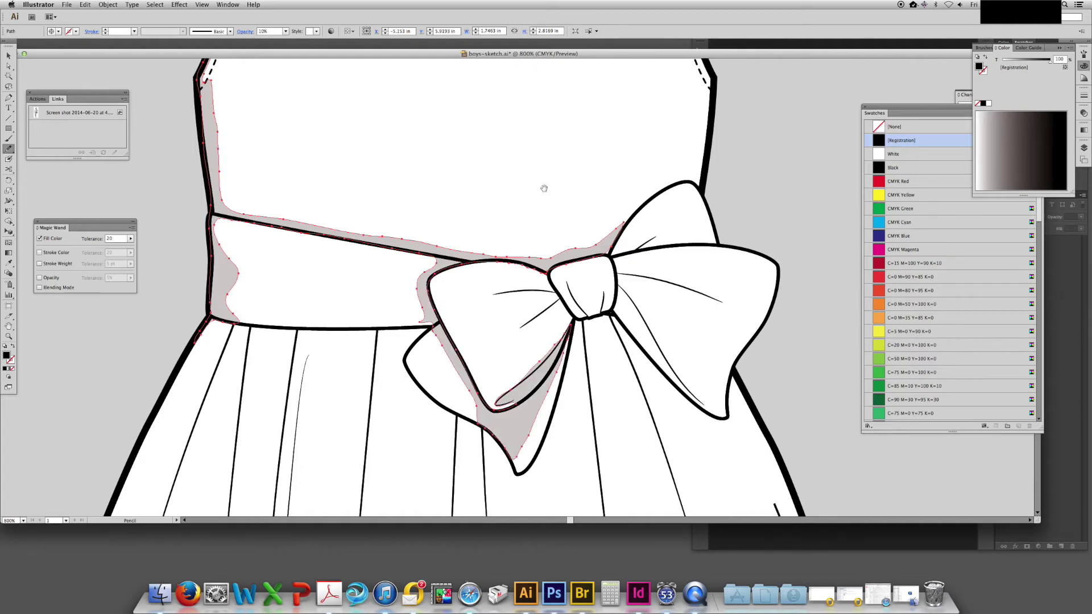
left_click_drag(544, 189, 446, 175)
left_click_drag(512, 325, 518, 311)
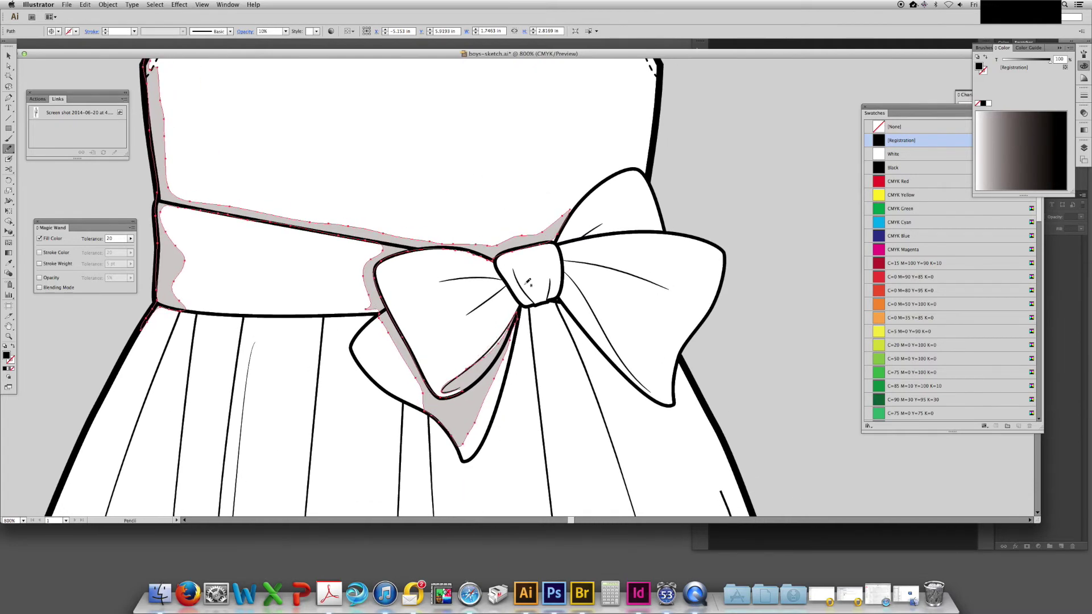
left_click_drag(455, 165, 453, 176)
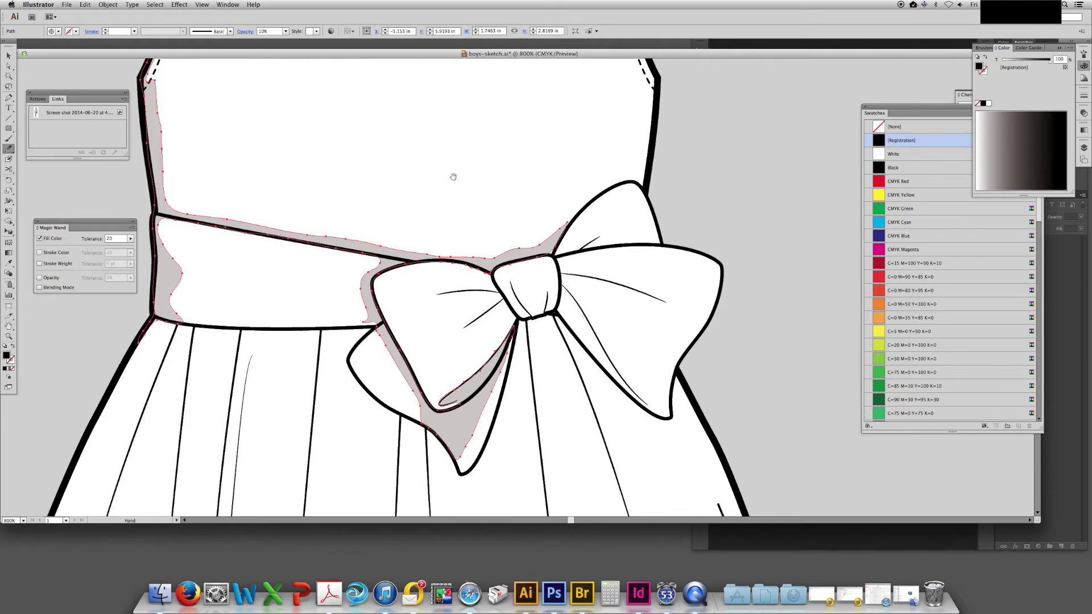
Add shadow areas along the creases of the bow's left loop and around the top and lower edges of the knot
mouse_move(464, 290)
left_mouse_down()
mouse_move(460, 312)
mouse_move(499, 271)
left_mouse_up()
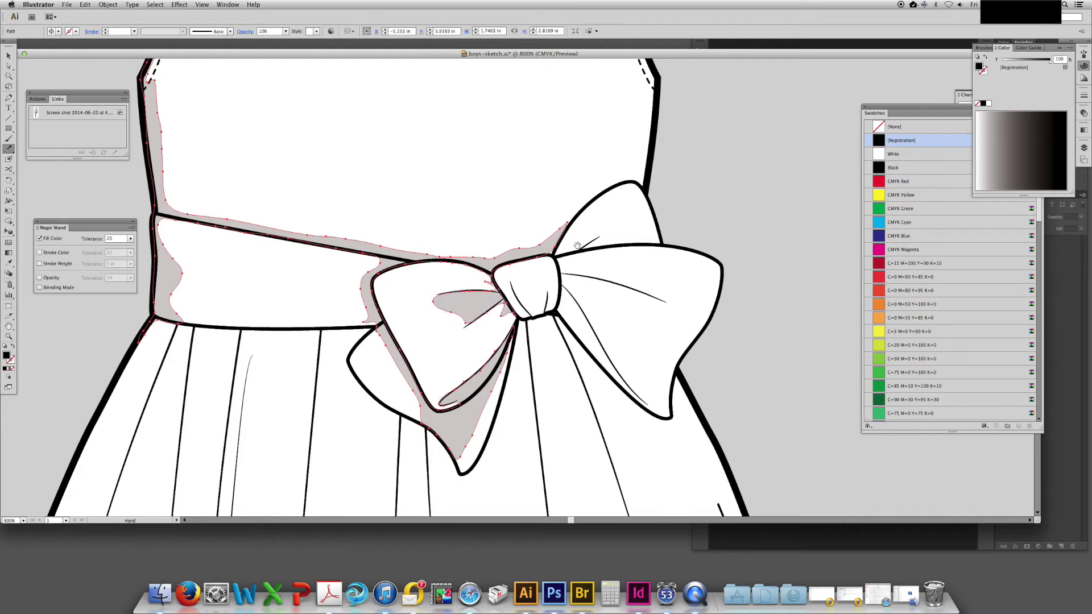
left_click_drag(577, 245, 520, 238)
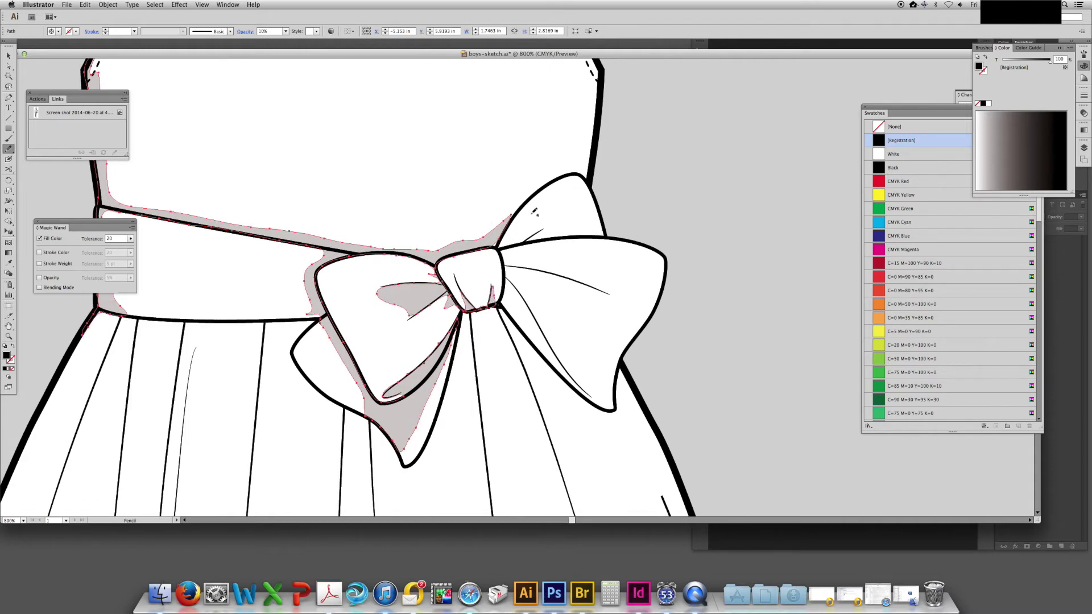
left_click_drag(501, 156, 407, 196)
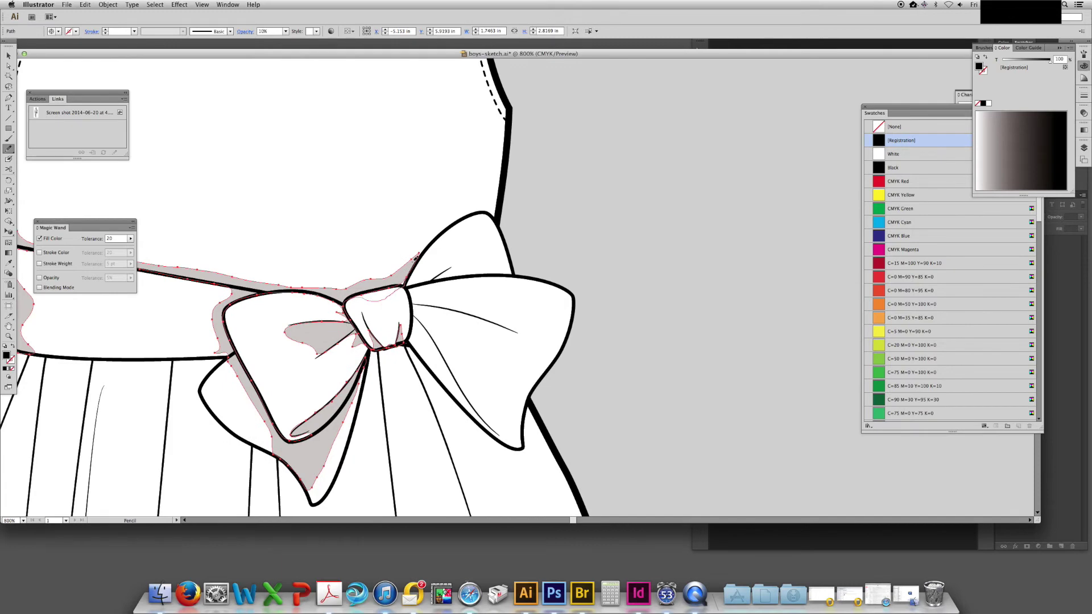
left_click_drag(418, 257, 378, 280)
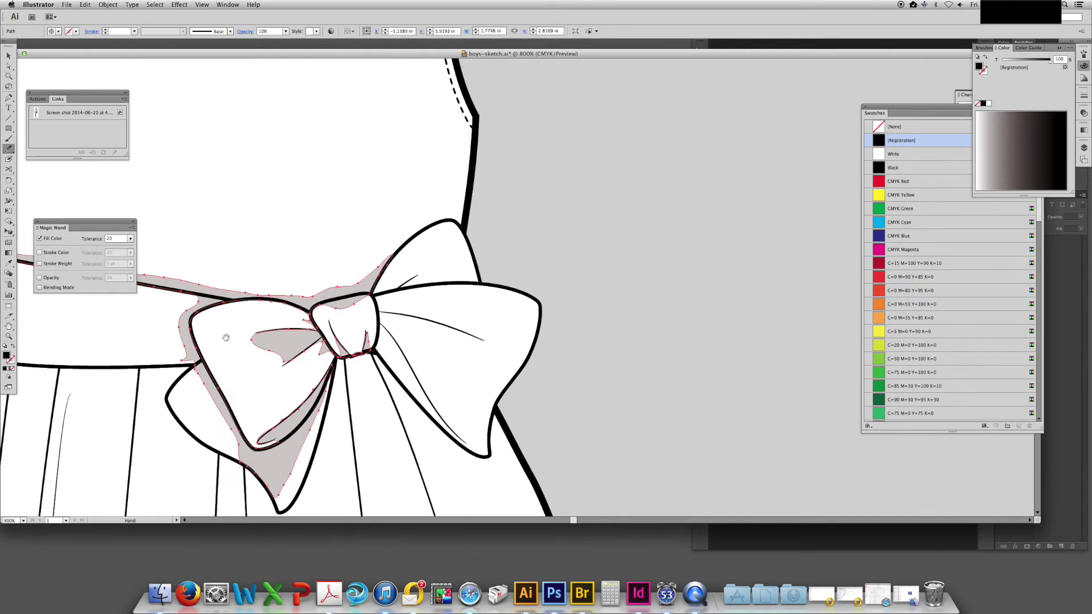
left_click_drag(226, 336, 229, 331)
mouse_move(243, 428)
left_mouse_down()
mouse_move(230, 377)
mouse_move(192, 330)
left_mouse_up()
left_click_drag(392, 129, 327, 135)
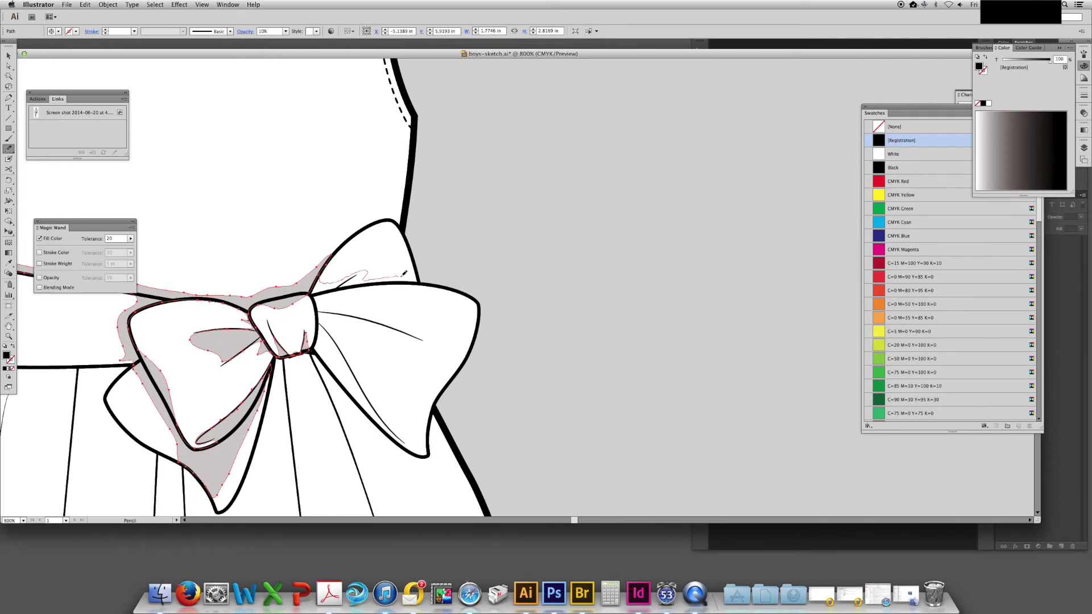
Extend the shadow over the base of the bow's upper back loop and along the right loop's creases and lower edge
left_click_drag(404, 273, 321, 293)
mouse_move(421, 336)
left_mouse_down()
mouse_move(356, 344)
mouse_move(403, 426)
mouse_move(380, 416)
mouse_move(338, 340)
mouse_move(325, 349)
left_mouse_up()
left_click_drag(318, 307, 316, 306)
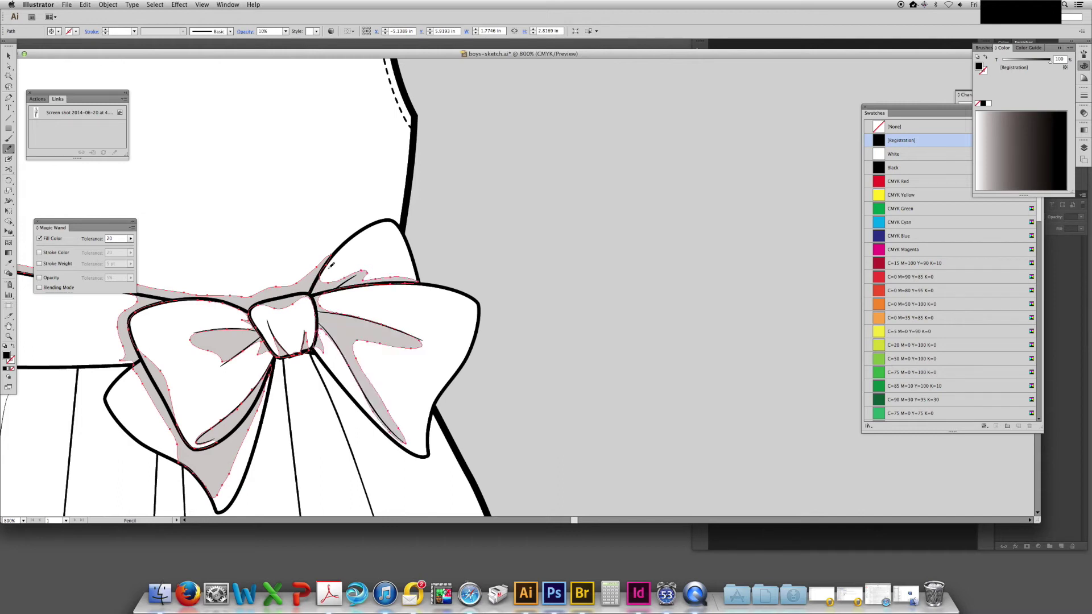
mouse_move(403, 429)
left_mouse_down()
mouse_move(360, 378)
mouse_move(378, 399)
mouse_move(404, 328)
mouse_move(383, 402)
left_mouse_up()
mouse_move(144, 307)
left_mouse_down()
mouse_move(297, 297)
mouse_move(382, 236)
mouse_move(331, 184)
mouse_move(307, 184)
left_mouse_up()
mouse_move(403, 183)
left_mouse_down()
mouse_move(438, 446)
mouse_move(474, 288)
mouse_move(438, 185)
mouse_move(404, 184)
left_mouse_up()
Draw a long tapering shadow down the skirt pleat beneath the bow's knot, and deselect the shape to check it
mouse_move(434, 499)
left_mouse_down()
mouse_move(417, 408)
mouse_move(406, 131)
left_mouse_up()
key("super+minus")
key("super+minus")
key("super+minus")
key("super+minus")
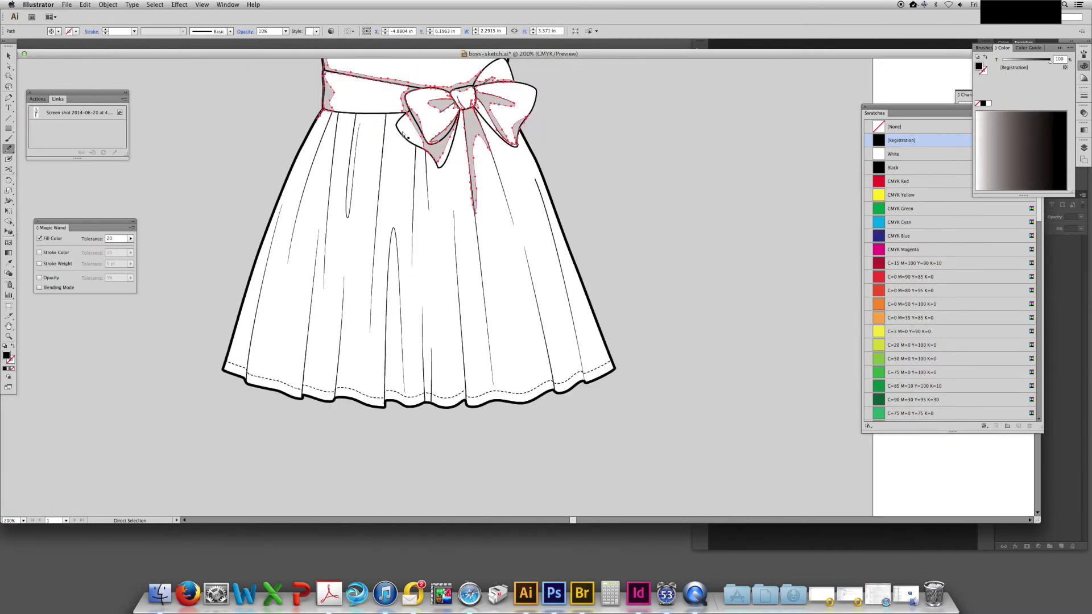
mouse_move(562, 141)
left_mouse_down()
mouse_move(539, 268)
mouse_move(558, 263)
left_mouse_up()
key("v")
left_click(557, 267)
Reselect the shadow shape and extend it from the bow's back loop up the right bodice side seam to the armhole, and deselect it
key("super+plus")
key("super+plus")
key("super+plus")
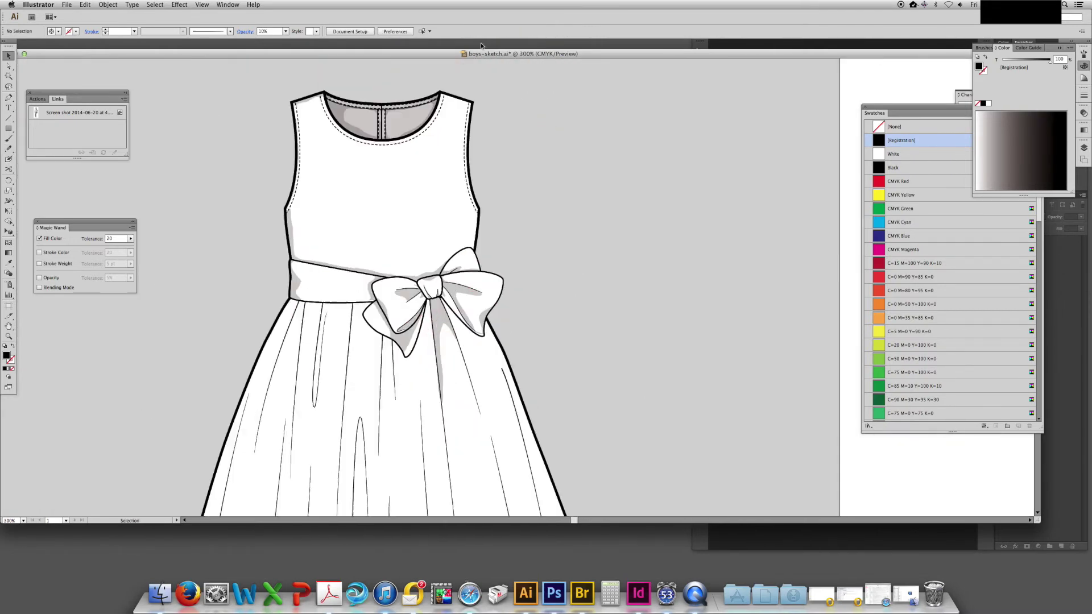
left_click_drag(379, 167, 387, 230)
key("a")
key("n")
left_click(443, 315, "super")
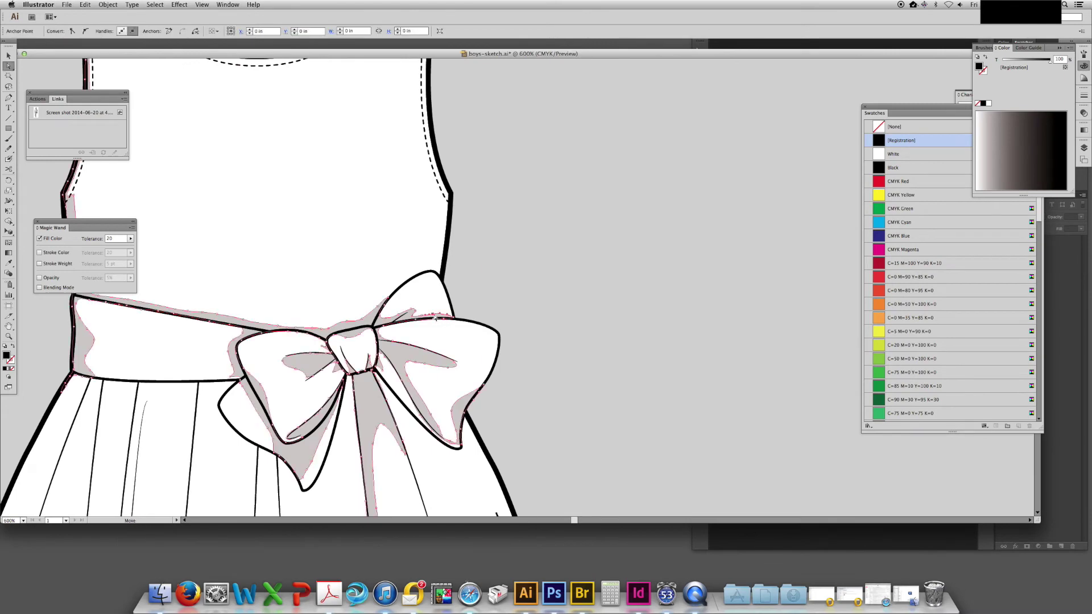
mouse_move(446, 308)
left_mouse_down()
mouse_move(443, 283)
mouse_move(425, 270)
mouse_move(447, 215)
mouse_move(442, 187)
left_mouse_up()
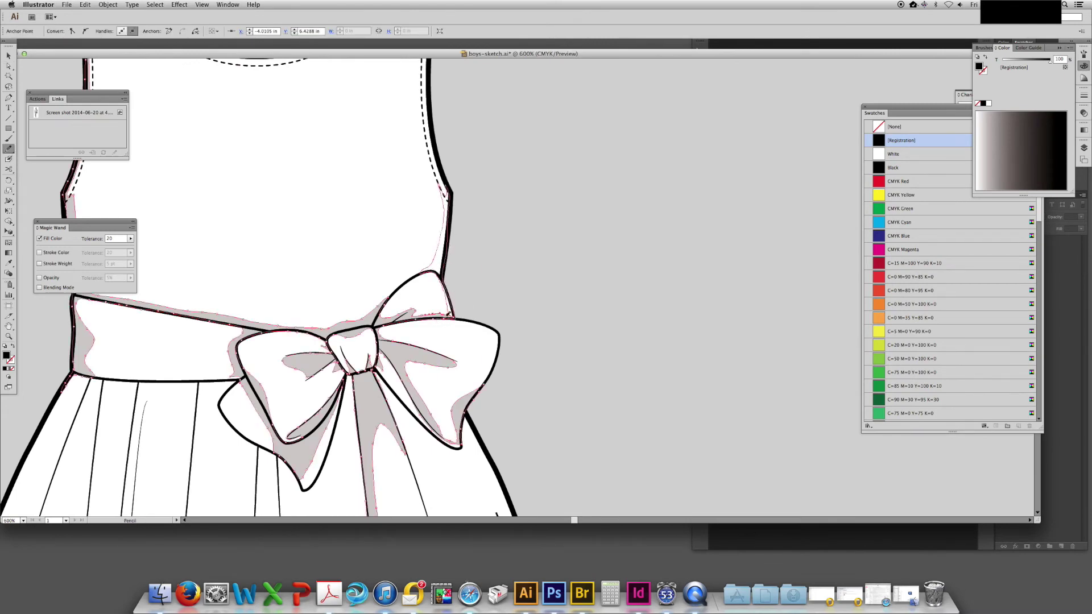
left_click_drag(447, 315, 446, 314)
key("space")
left_click_drag(471, 112, 536, 252)
mouse_move(438, 94)
left_mouse_down()
mouse_move(503, 123)
mouse_move(439, 99)
left_mouse_up()
key("a")
left_click(573, 183)
Reselect the shadow and extend tapering folds from the waist seam down the skirt's left pleats, plus a patch on the bow's left tail
key("space")
mouse_move(517, 509)
left_mouse_down()
mouse_move(577, 261)
mouse_move(656, 176)
left_mouse_up()
key("super+minus")
key("super+minus")
key("space")
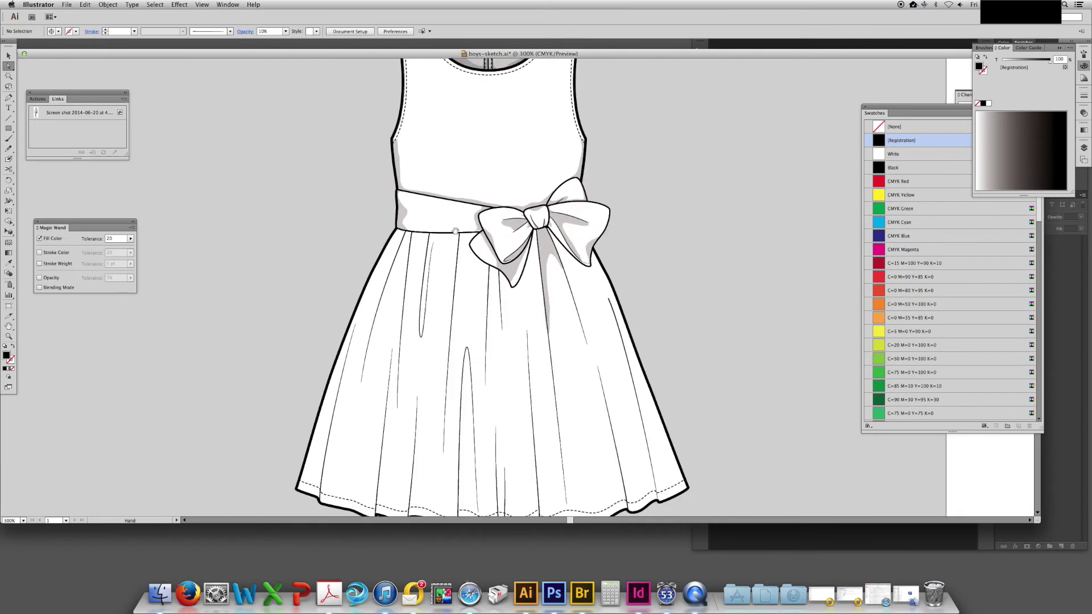
left_click_drag(455, 230, 443, 179)
left_click(391, 169, "ctrl")
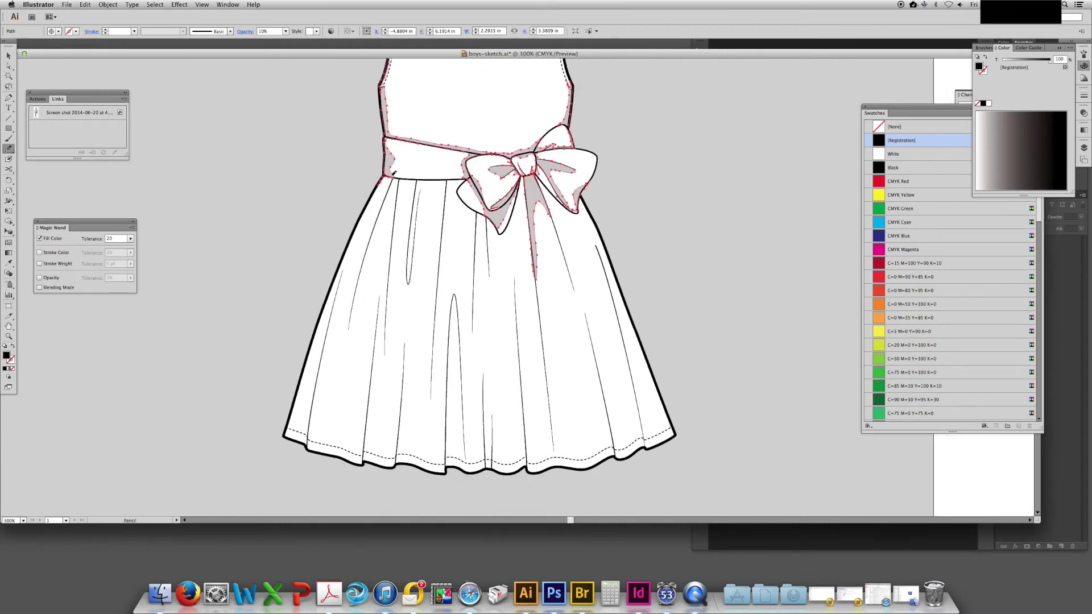
mouse_move(366, 265)
left_mouse_down()
mouse_move(349, 336)
mouse_move(385, 233)
mouse_move(392, 244)
left_mouse_up()
left_click_drag(419, 181, 407, 263)
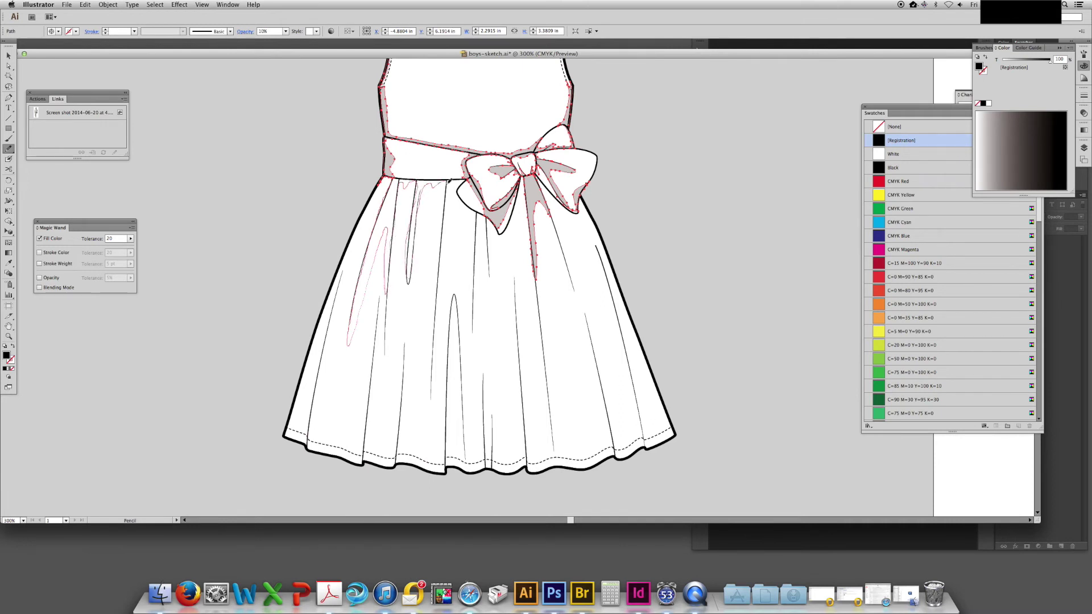
mouse_move(458, 185)
left_mouse_down()
mouse_move(487, 230)
mouse_move(452, 177)
mouse_move(385, 178)
left_mouse_up()
left_click_drag(431, 247, 440, 219)
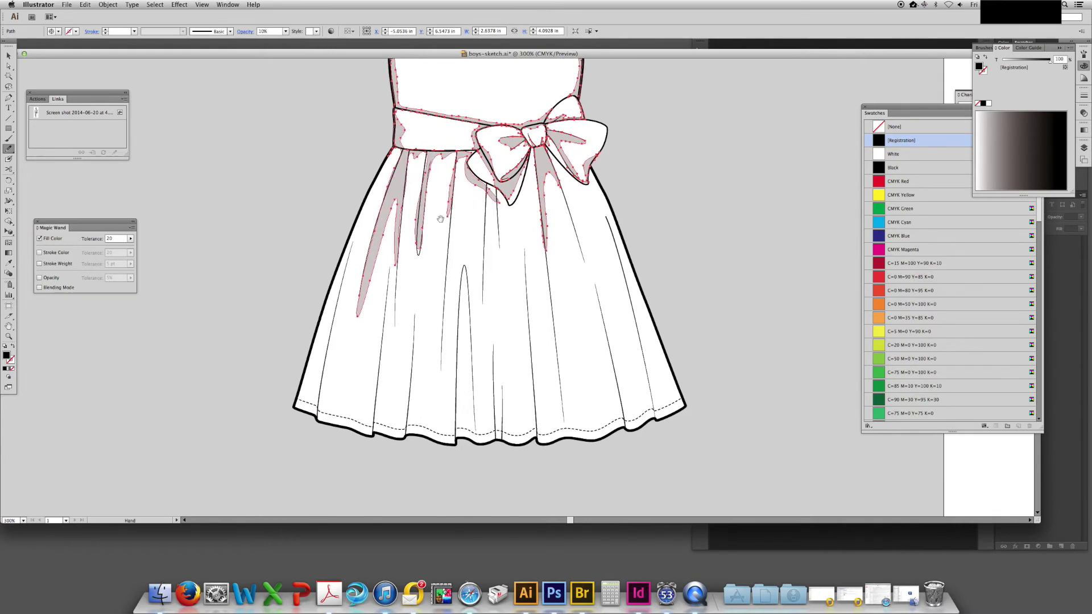
Extend the shadow down the skirt's left side to the hem and up the neighbouring pleat line
left_click_drag(428, 151, 415, 258)
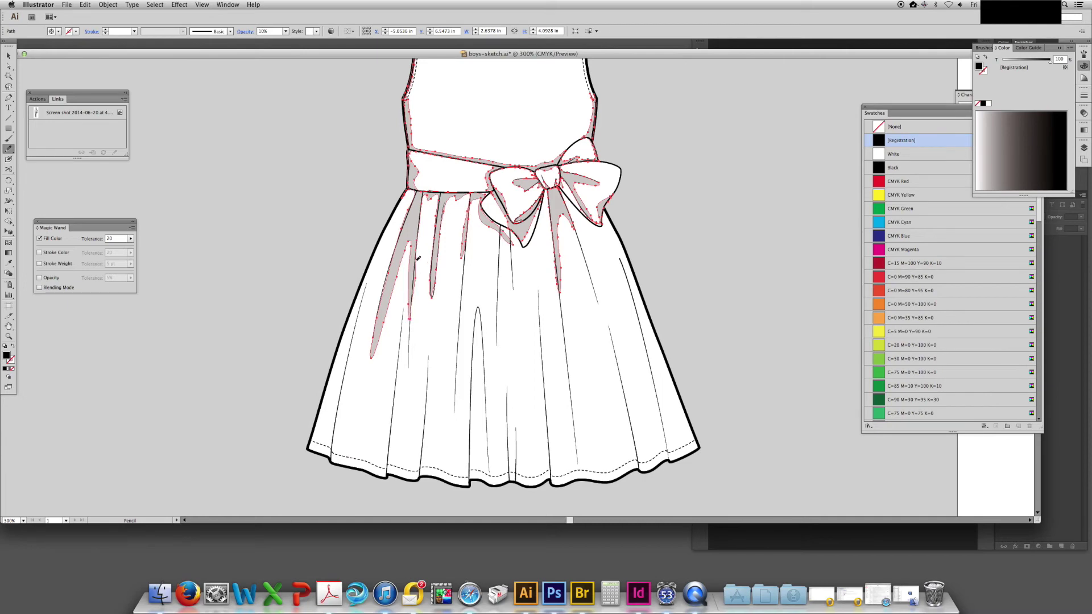
left_click_drag(404, 205, 332, 465)
mouse_move(328, 421)
left_mouse_down()
mouse_move(367, 288)
mouse_move(404, 212)
left_mouse_up()
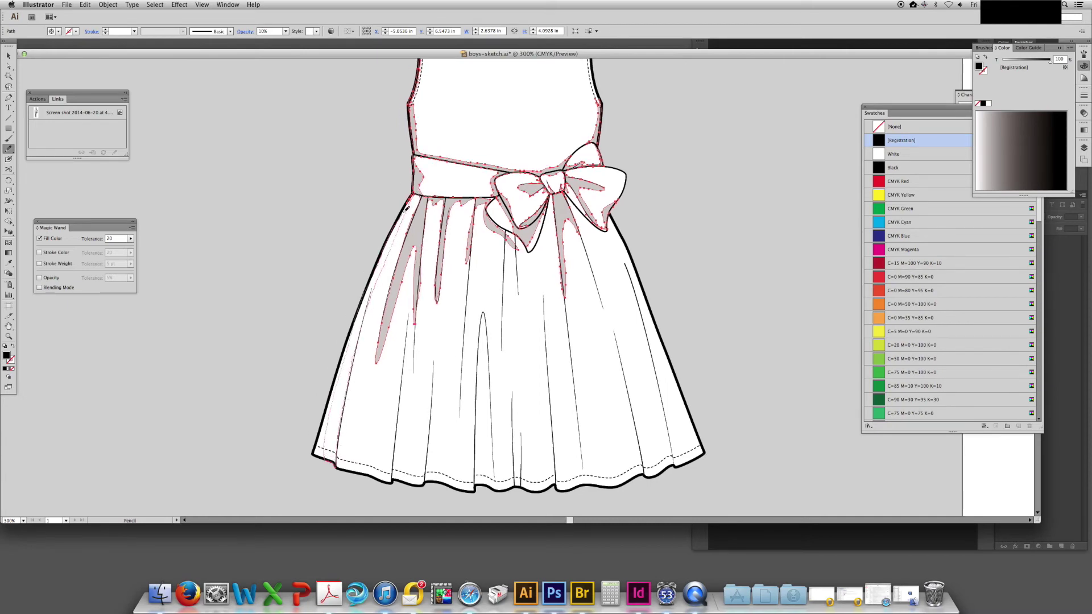
mouse_move(341, 434)
left_mouse_down()
mouse_move(324, 357)
mouse_move(368, 403)
mouse_move(385, 323)
mouse_move(394, 403)
mouse_move(322, 389)
left_mouse_up()
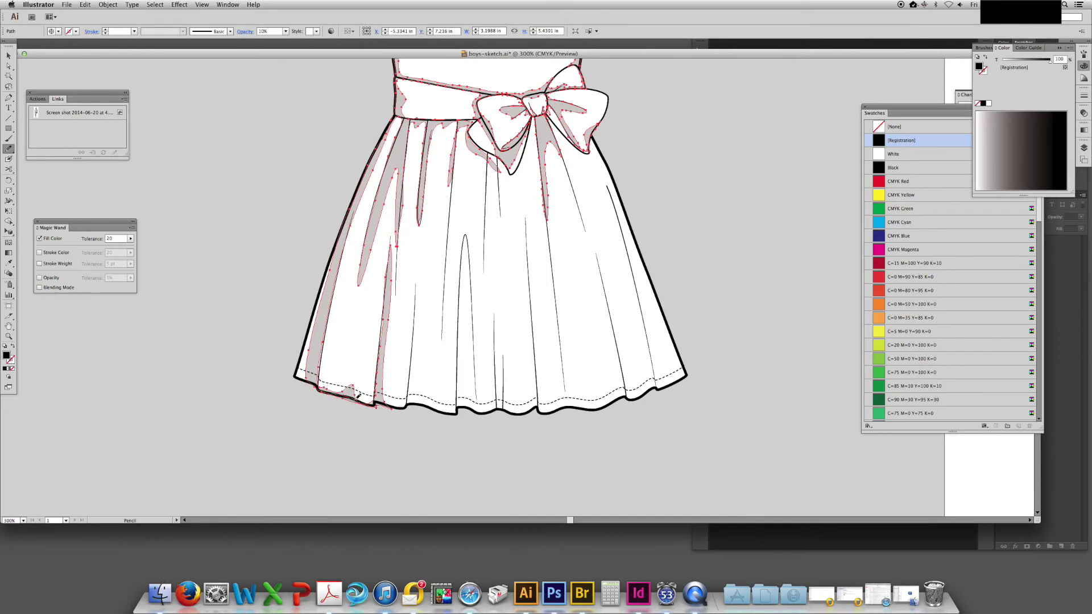
left_click_drag(404, 366, 313, 349)
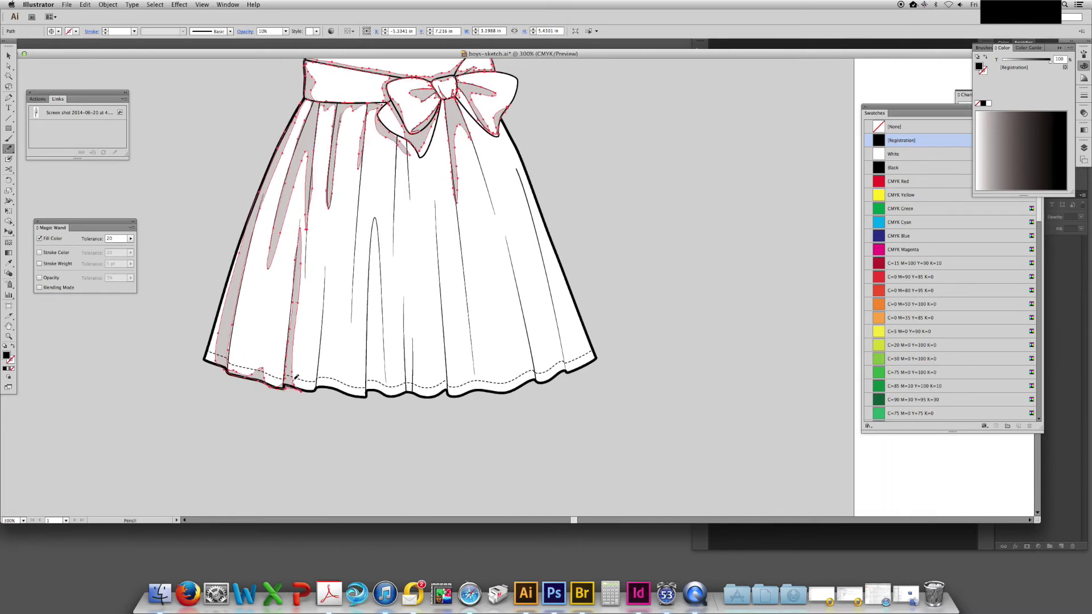
scroll(393, 129, "up", 3)
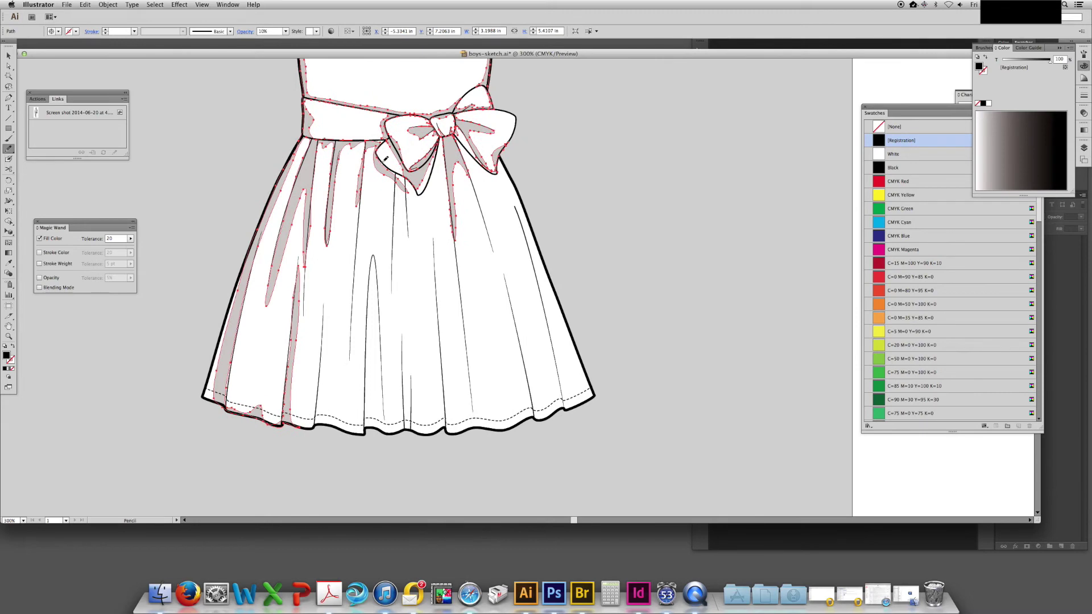
Add tapering shadow folds along the skirt pleats directly beneath the bow's left tail
mouse_move(394, 180)
left_mouse_down()
mouse_move(395, 285)
mouse_move(410, 223)
left_mouse_up()
left_click_drag(390, 165, 391, 168)
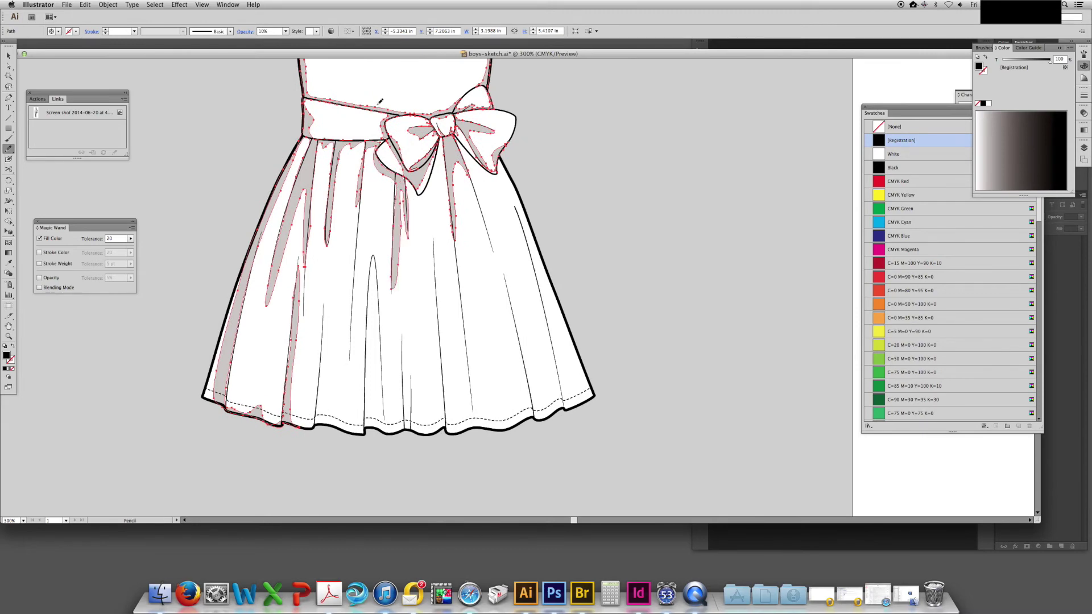
left_click_drag(405, 214, 406, 214)
scroll(415, 224, "down", 3)
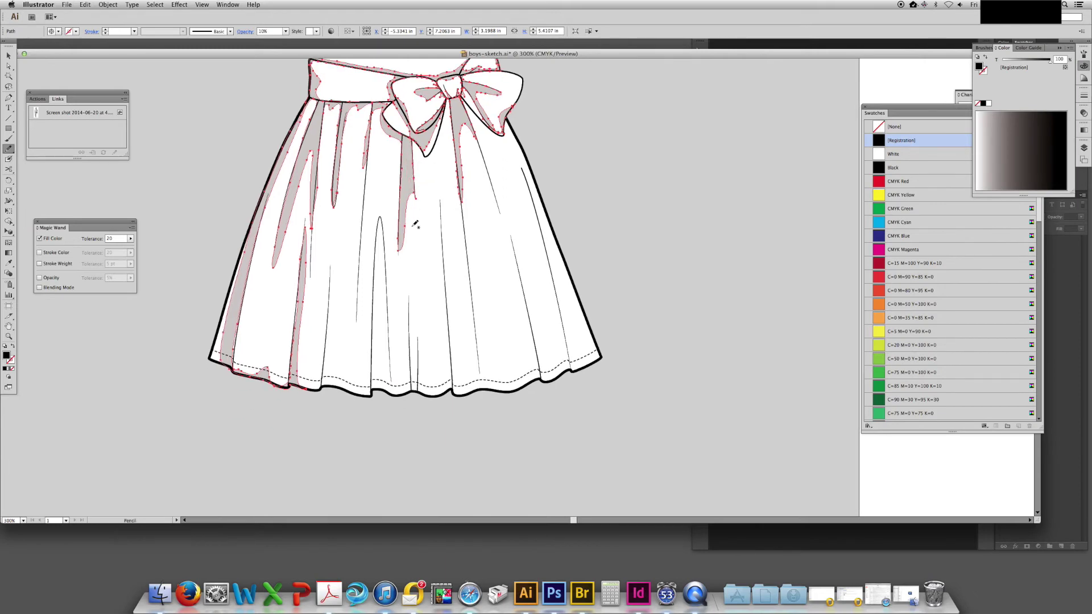
key("super+z")
left_click_drag(411, 318, 424, 291)
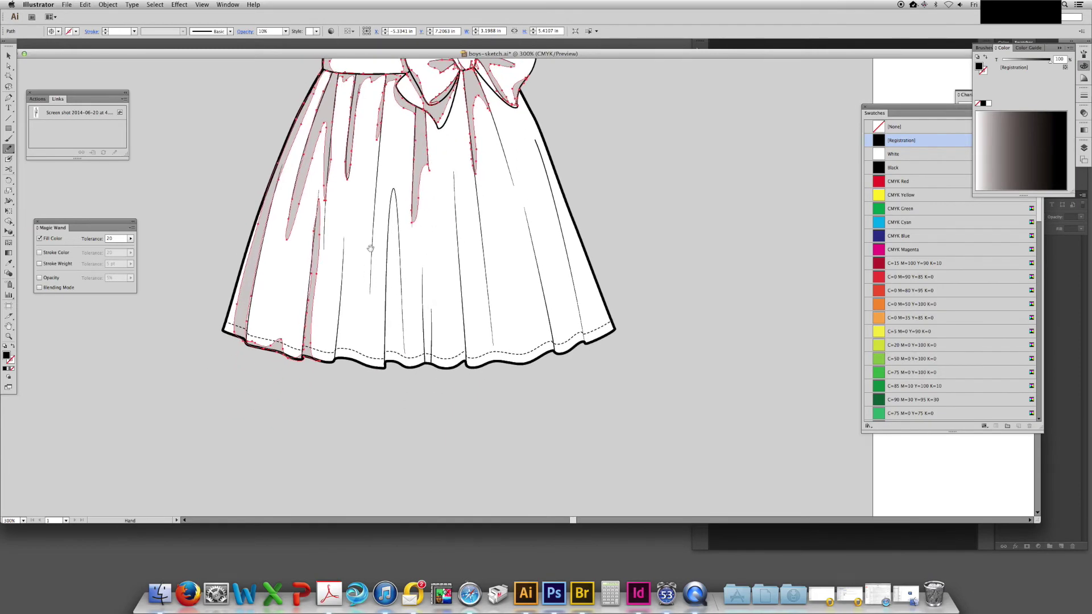
left_click_drag(385, 196, 393, 246)
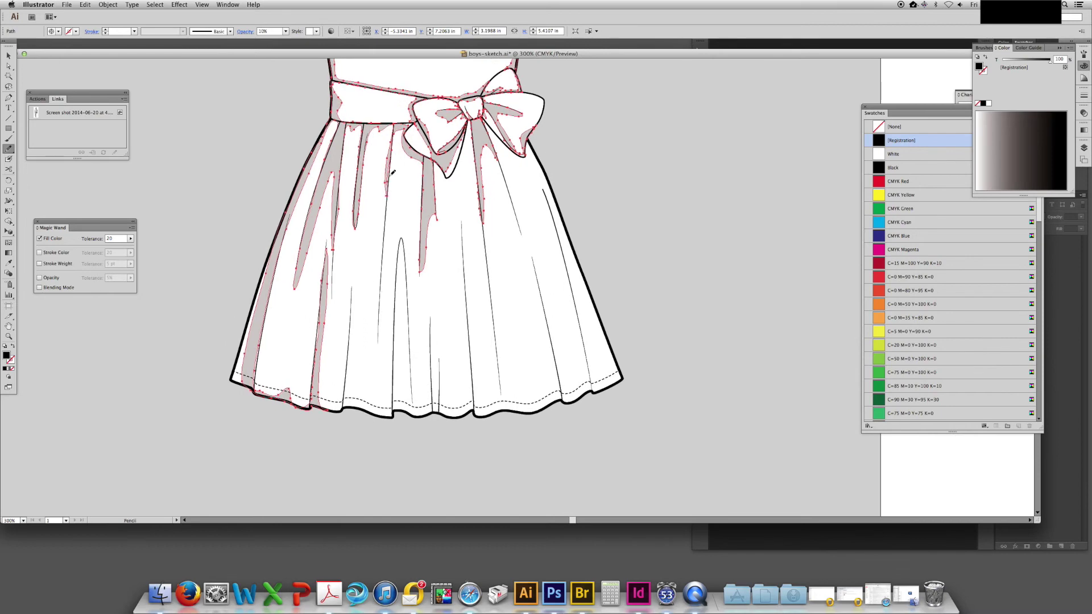
Extend the shadow along the hem and up the third pleat line from the skirt's left side as a tapering fold
scroll(392, 131, "down", 7)
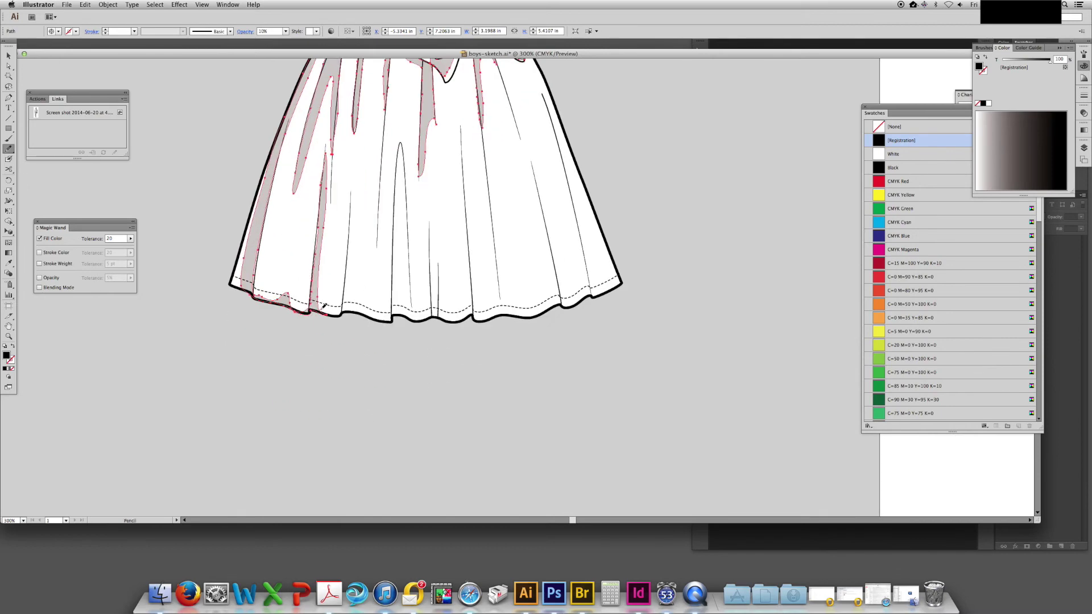
mouse_move(351, 197)
left_mouse_down()
mouse_move(355, 287)
mouse_move(335, 312)
mouse_move(320, 298)
left_mouse_up()
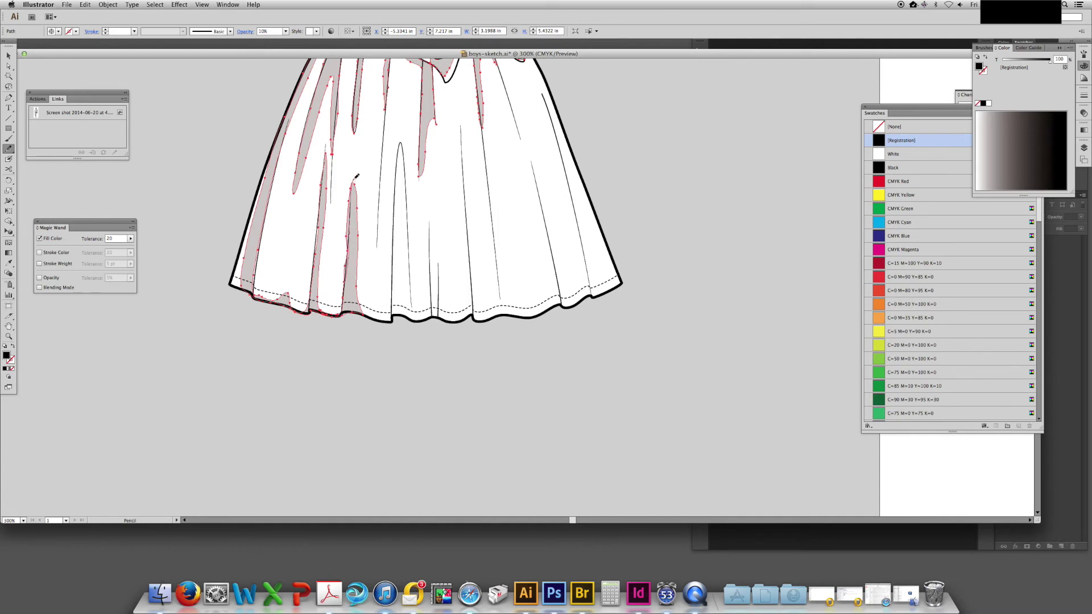
scroll(332, 271, "down", 3)
scroll(333, 271, "right", 3)
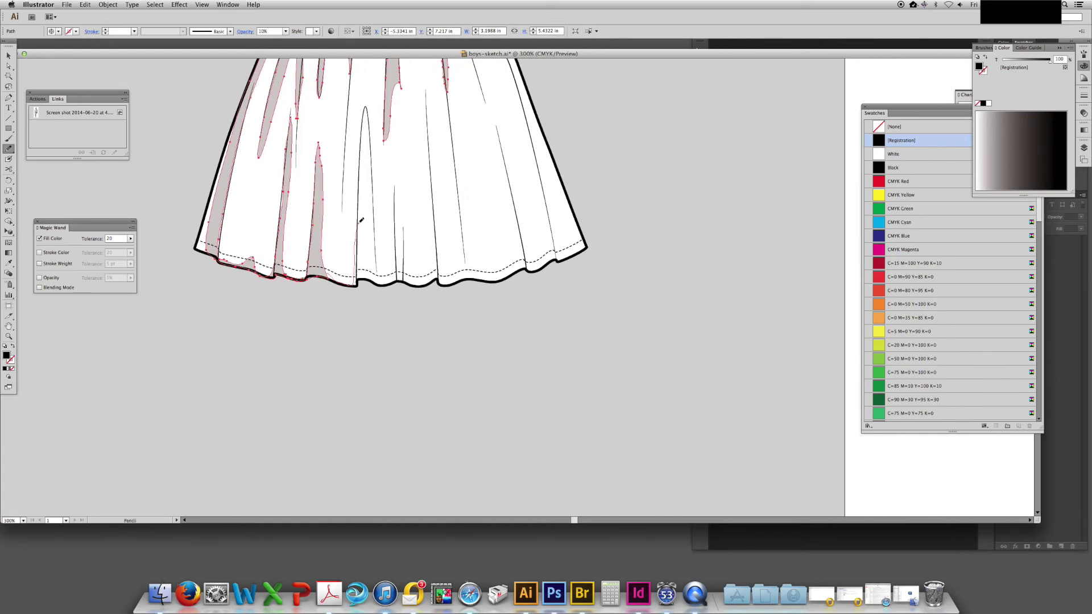
Add shadow folds rising from the hem inside the central arched pleat and along the two pleats to its right
mouse_move(366, 114)
left_mouse_down()
mouse_move(381, 284)
mouse_move(263, 269)
mouse_move(262, 314)
mouse_move(275, 199)
mouse_move(278, 321)
mouse_move(252, 332)
left_mouse_up()
left_click_drag(303, 205, 246, 237)
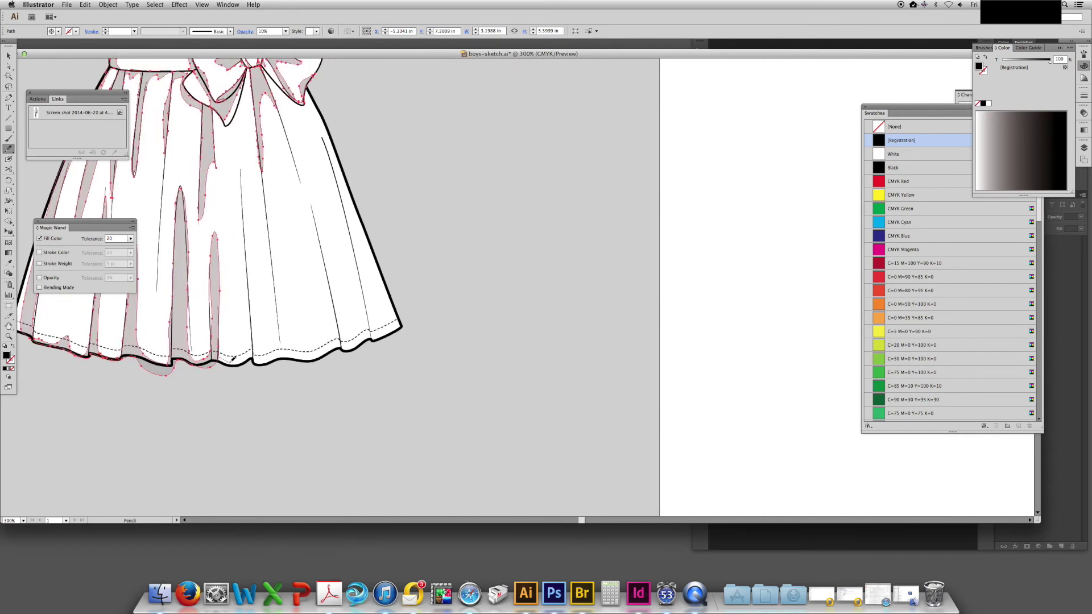
left_click_drag(231, 359, 248, 270)
left_click_drag(250, 369, 217, 368)
mouse_move(129, 206)
left_mouse_down()
mouse_move(278, 227)
mouse_move(301, 249)
left_mouse_up()
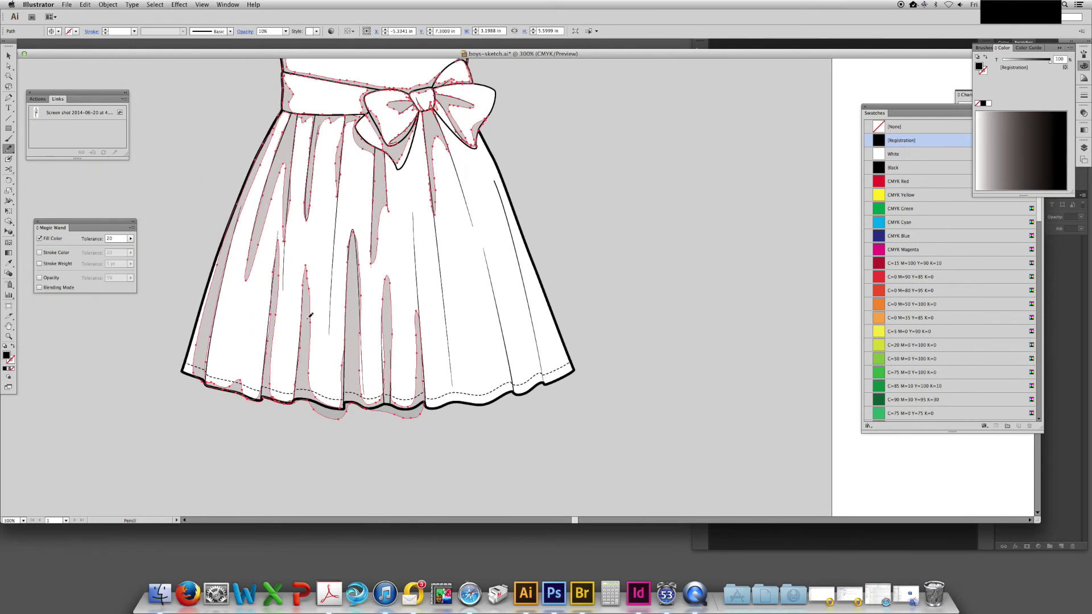
Redraw the shadow's lower edge along the central hem so it no longer spills outside the skirt outline
scroll(310, 316, "down", 2)
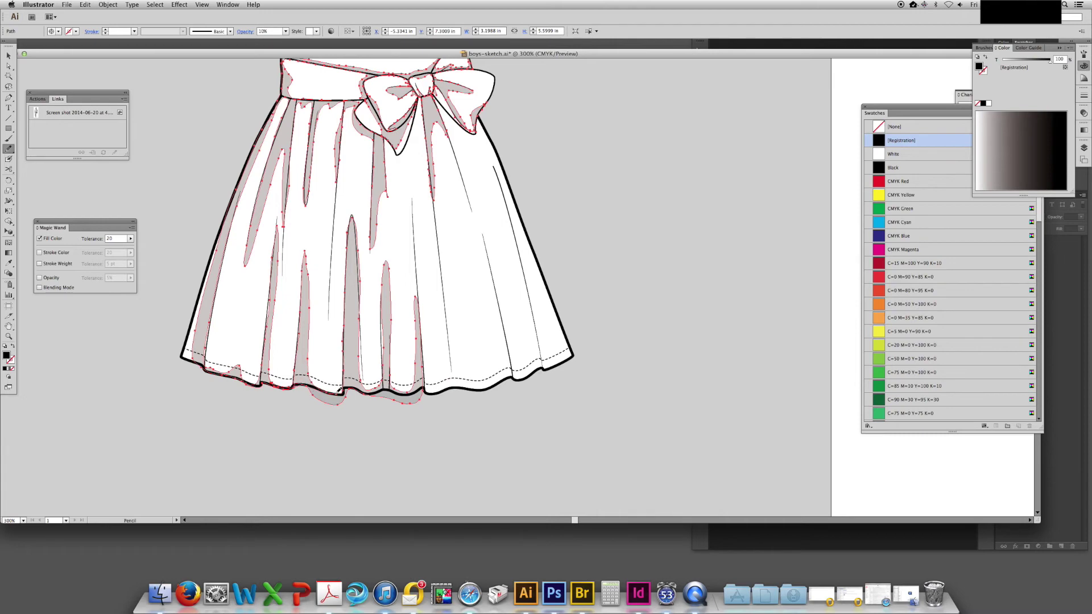
left_click_drag(353, 387, 384, 391)
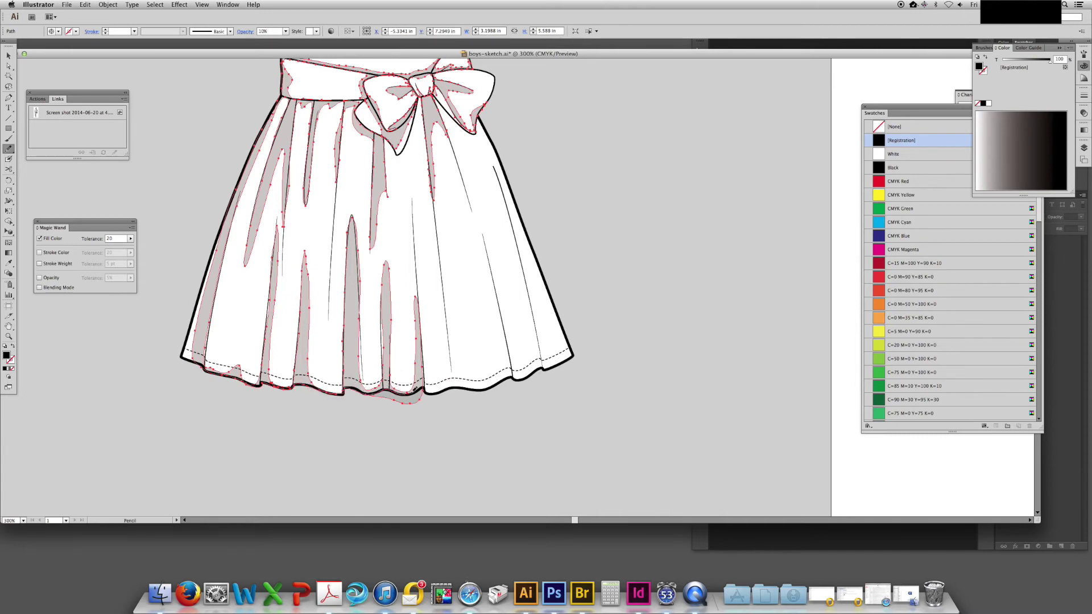
left_click_drag(423, 352, 419, 308)
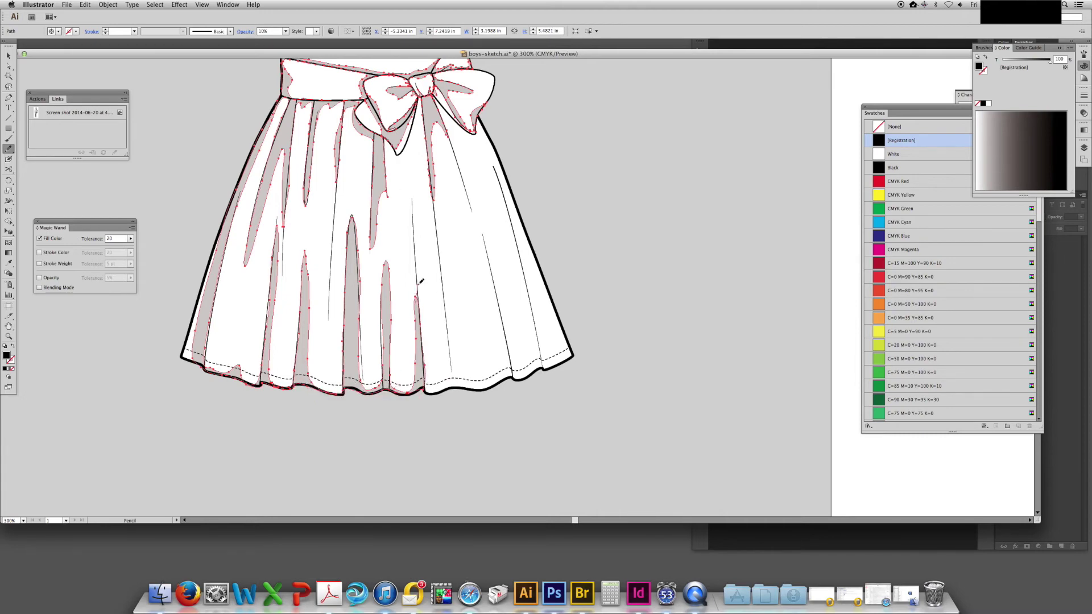
Extend the shadow along the hem and up the pleats just right of the skirt's centre as tapering folds
mouse_move(382, 328)
left_mouse_down()
mouse_move(344, 301)
mouse_move(337, 319)
left_mouse_up()
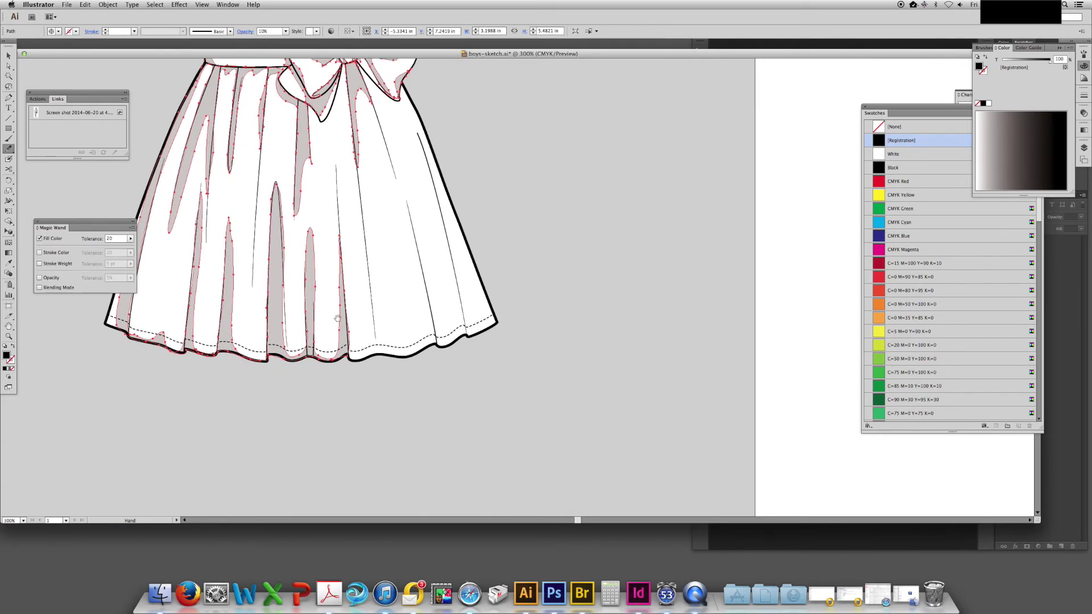
mouse_move(349, 357)
left_mouse_down()
mouse_move(376, 308)
mouse_move(389, 353)
mouse_move(348, 356)
left_mouse_up()
mouse_move(411, 267)
left_mouse_down()
mouse_move(305, 306)
mouse_move(265, 304)
left_mouse_up()
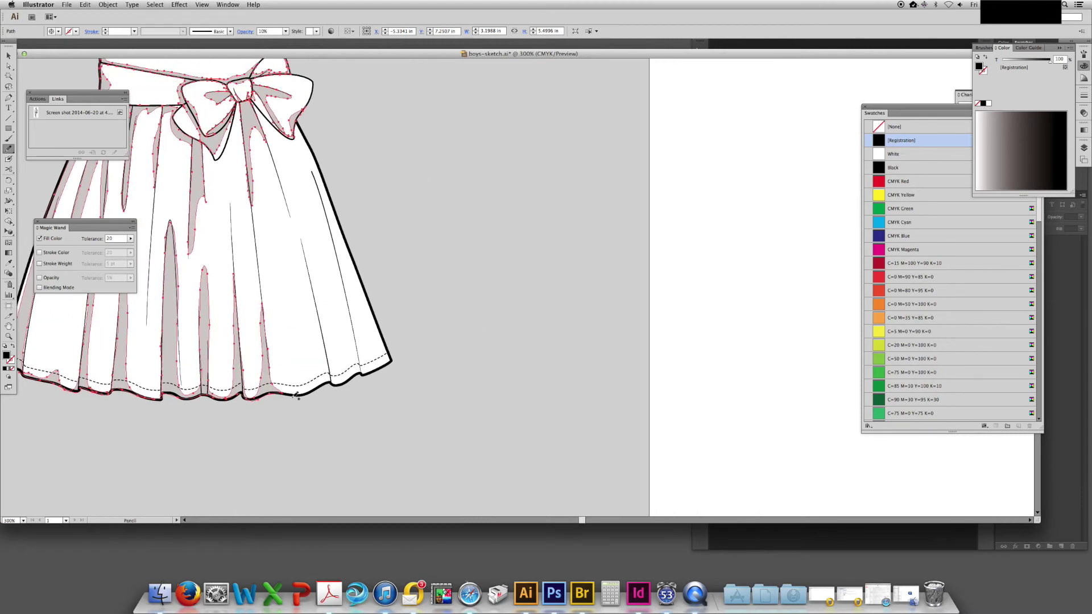
Add tapering shadow folds rising from the hem along the skirt's two rightmost pleats
left_click_drag(317, 376, 309, 274)
left_click_drag(355, 373, 288, 391)
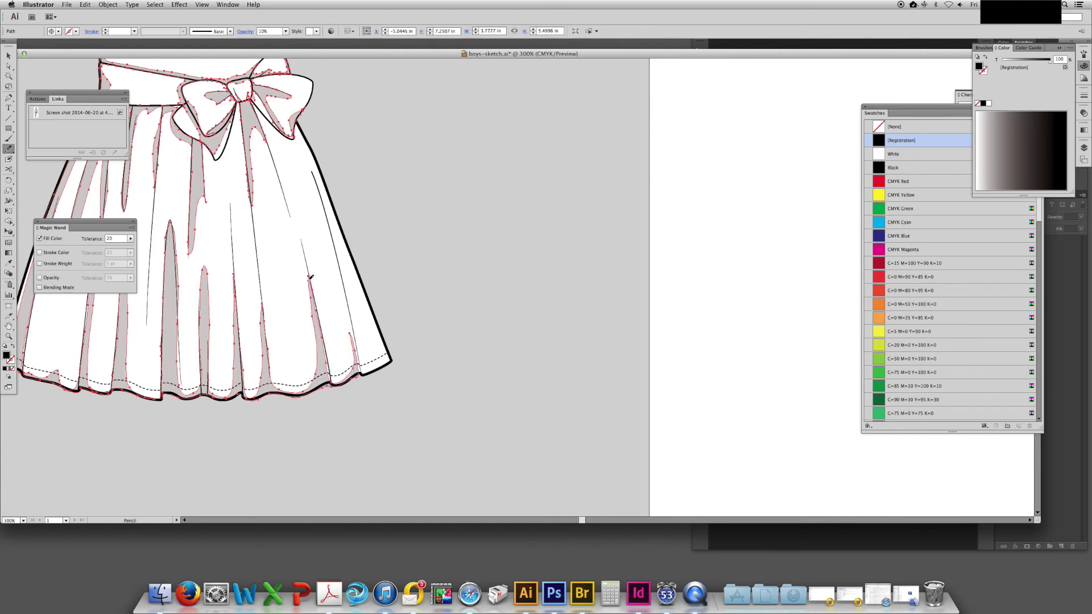
left_click_drag(319, 310, 329, 381)
scroll(347, 335, "right", 1)
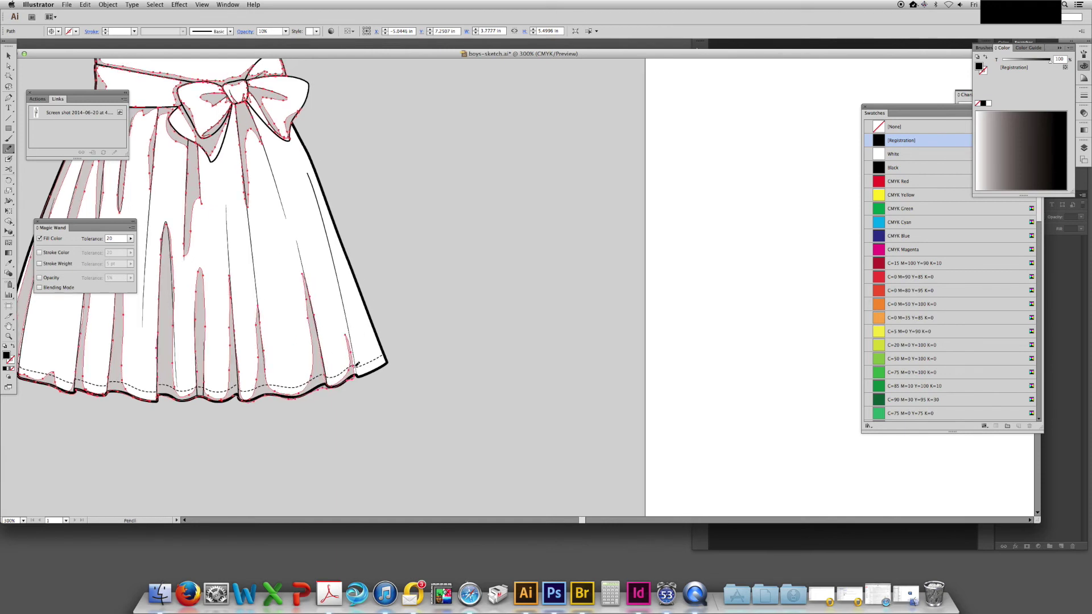
left_click_drag(348, 315, 359, 368)
scroll(340, 208, "up", 1)
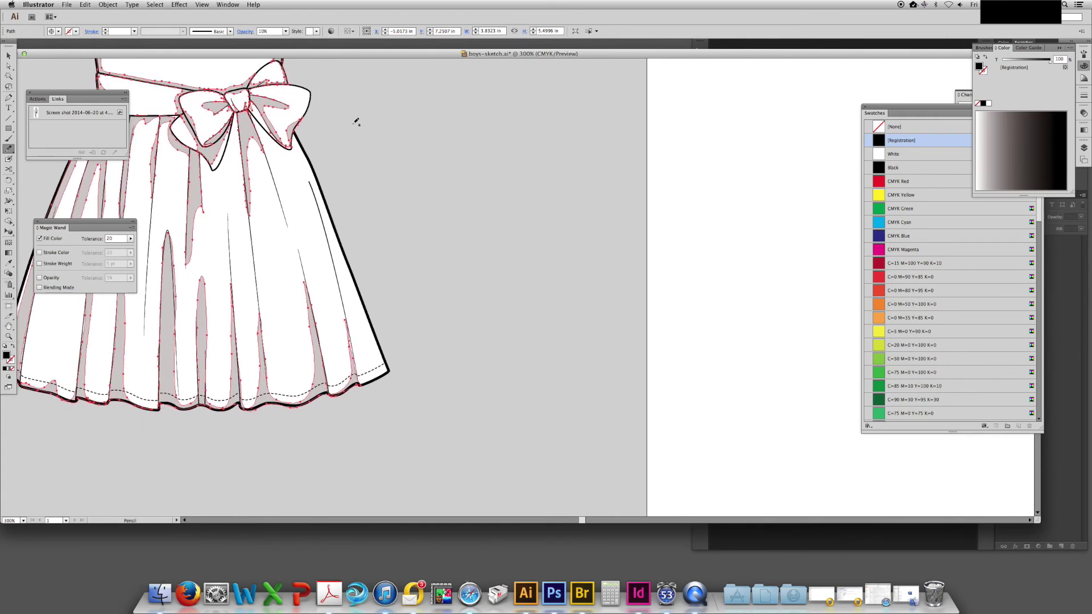
Apply the tapered brush to the skirt's rightmost pleat line
key("a")
left_click(312, 196)
left_click(1083, 95)
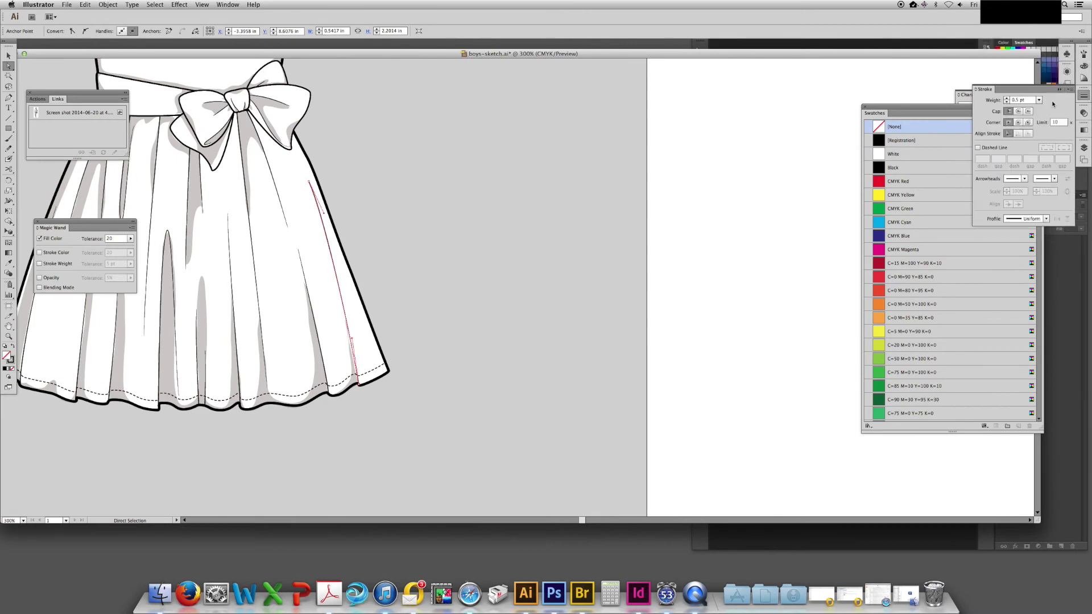
left_click(1083, 55)
left_click(458, 281)
Add a shadow on the skirt beneath the bow's right tail, tapering down along the right side seam
scroll(568, 261, "left", 5)
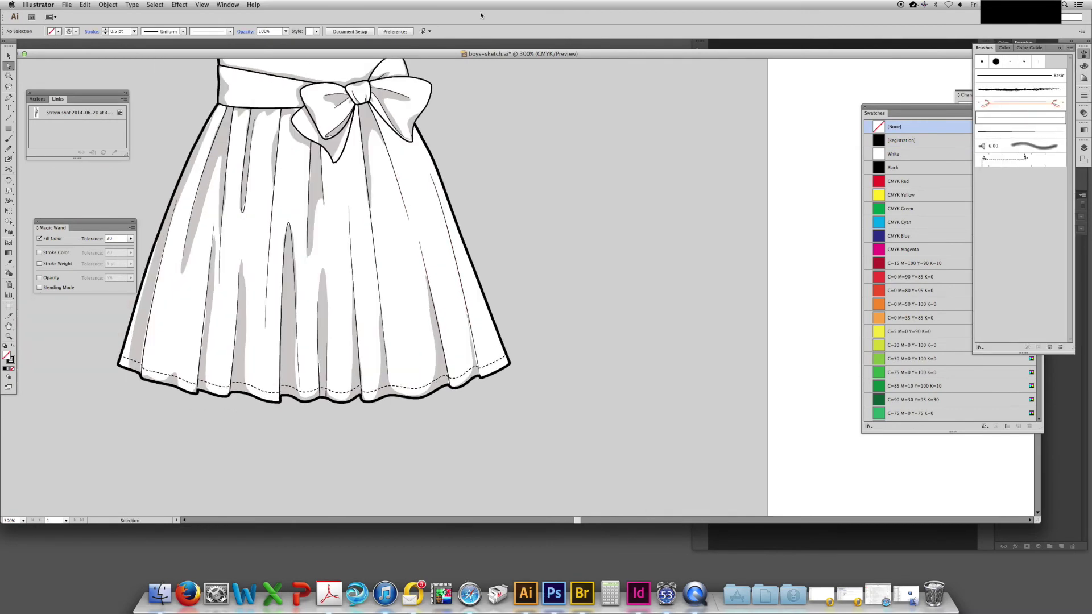
key("super+minus")
key("super+minus")
key("super+plus")
key("super+plus")
key("super+plus")
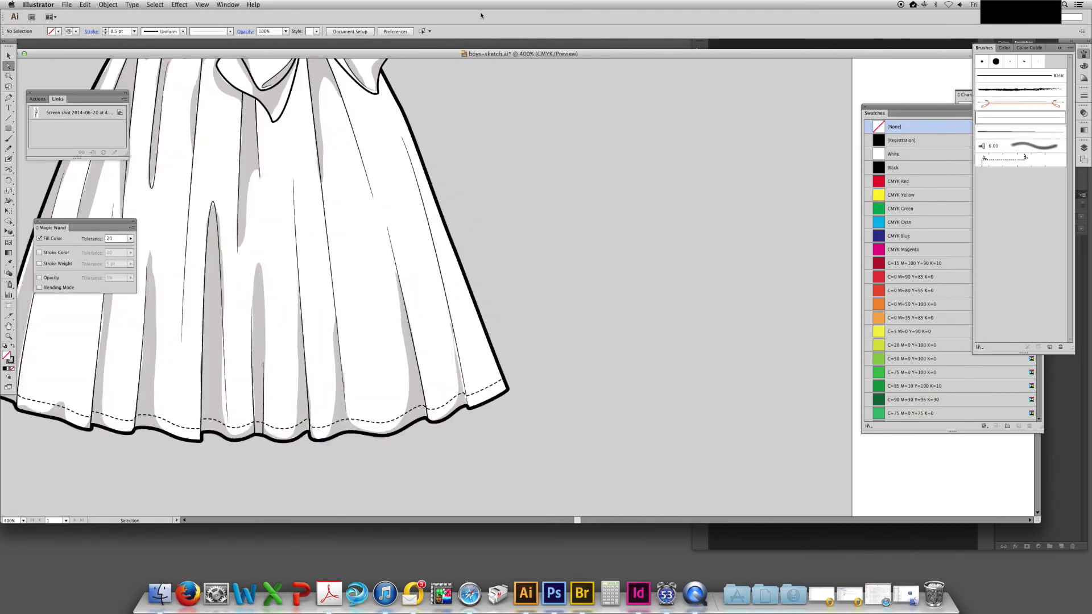
scroll(328, 221, "up", 5)
left_click(307, 262)
key("n")
mouse_move(312, 257)
left_mouse_down()
mouse_move(375, 310)
mouse_move(393, 340)
mouse_move(368, 279)
left_mouse_up()
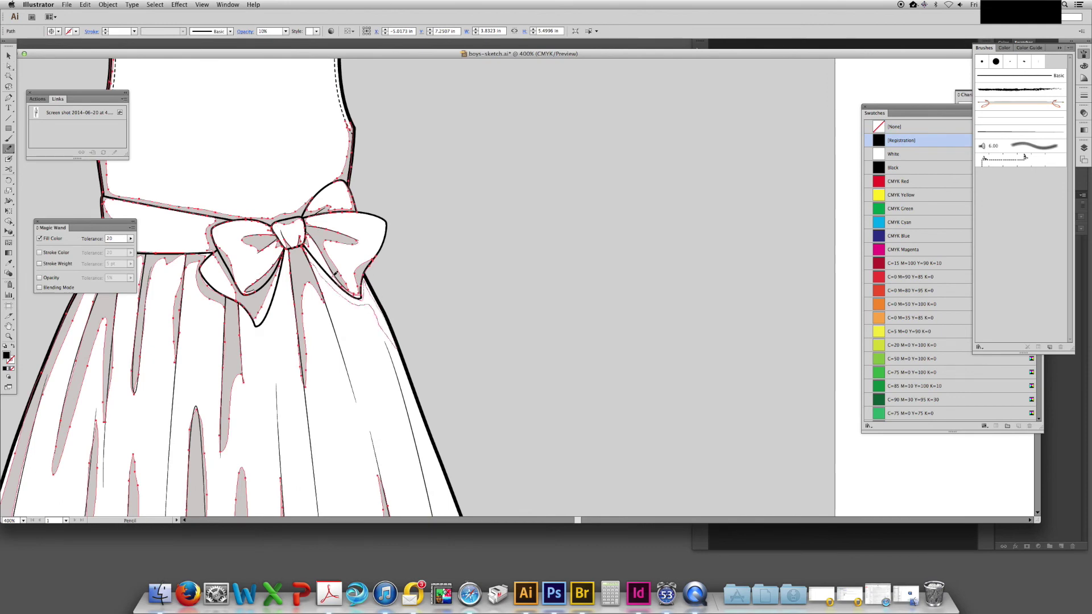
left_click_drag(306, 245, 310, 245)
key("super+z")
mouse_move(383, 312)
left_mouse_down()
mouse_move(329, 281)
mouse_move(305, 243)
left_mouse_up()
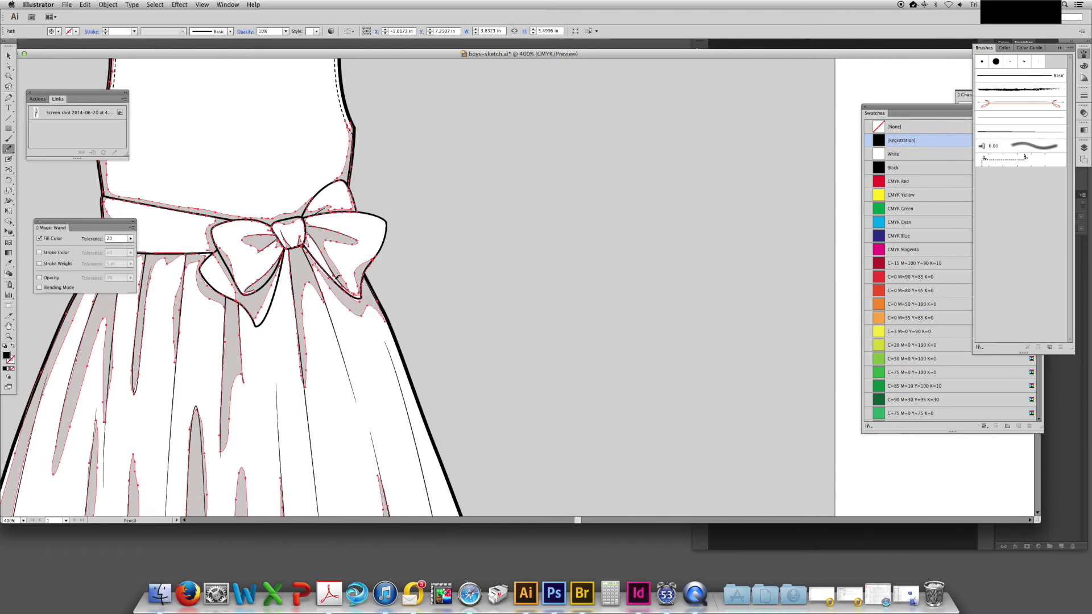
scroll(398, 279, "down", 3)
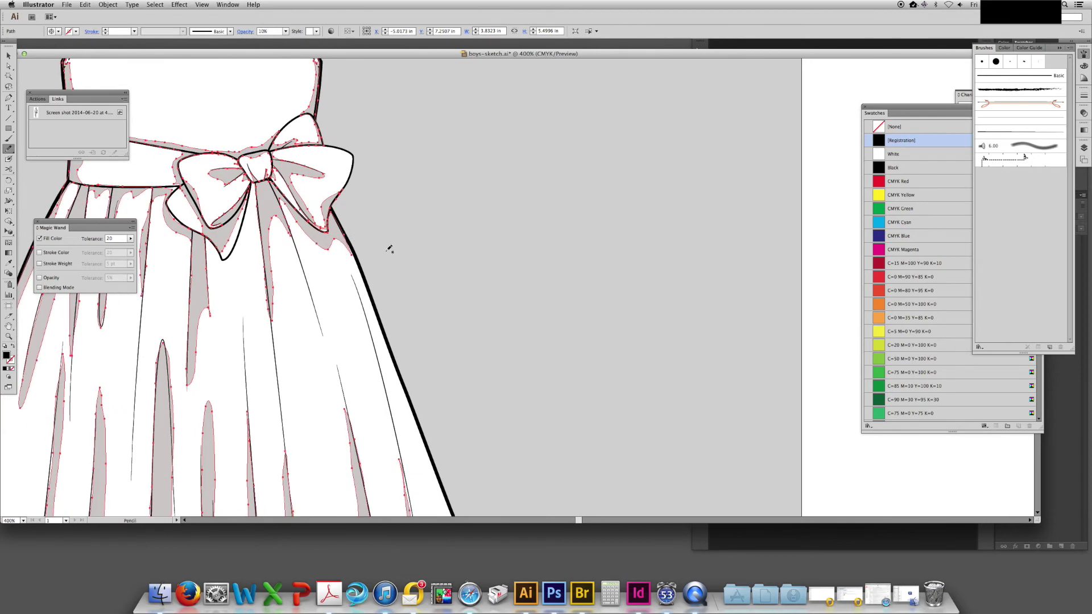
mouse_move(308, 229)
left_mouse_down()
mouse_move(334, 283)
mouse_move(359, 267)
mouse_move(309, 232)
left_mouse_up()
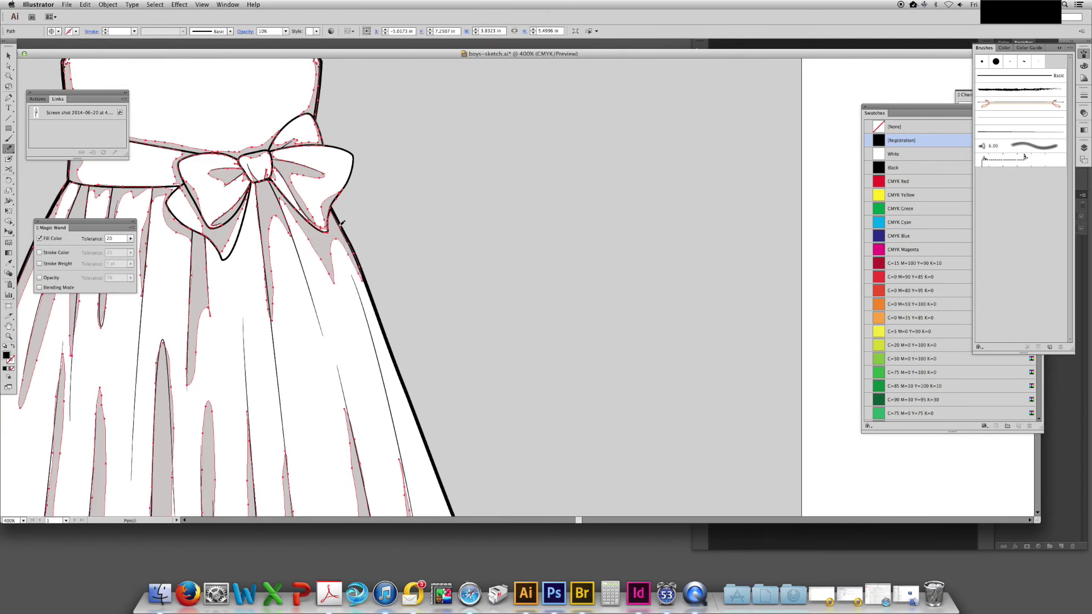
Lower the opacity of the dress's merged shadow shape to 5%
key("a")
left_click(358, 115)
key("super+0")
key("super+equal")
key("super+equal")
left_click_drag(142, 146, 465, 134)
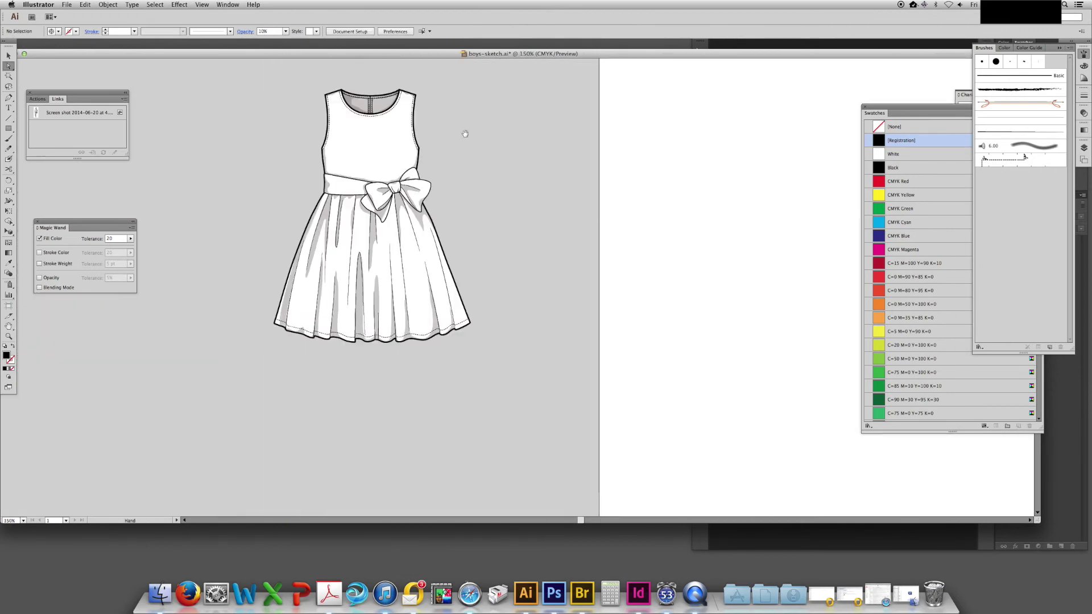
left_click(356, 292)
left_click(1084, 113)
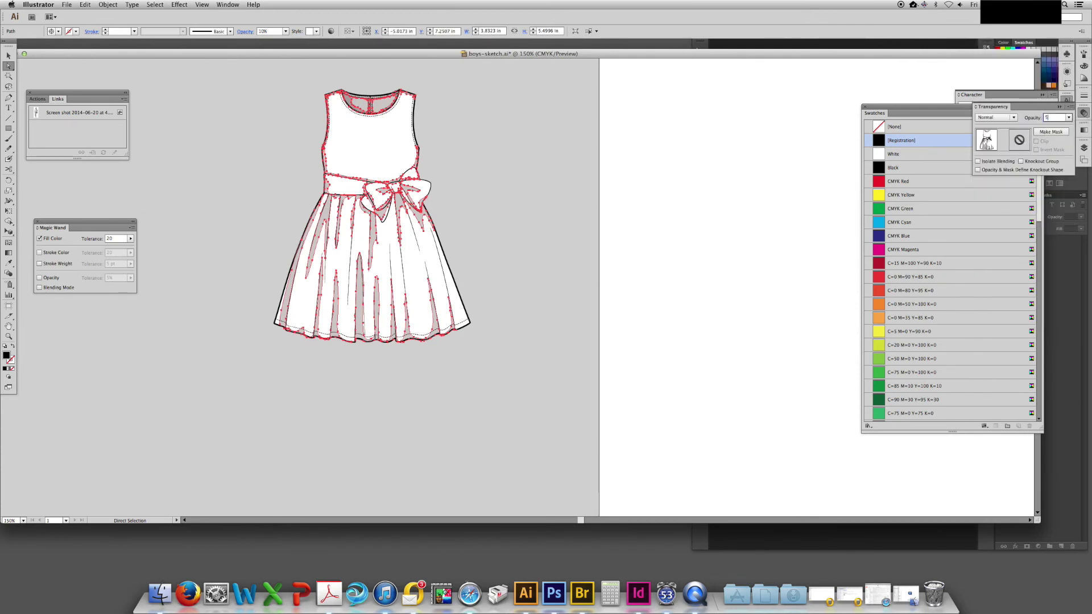
type("5")
key("Return")
key("Return")
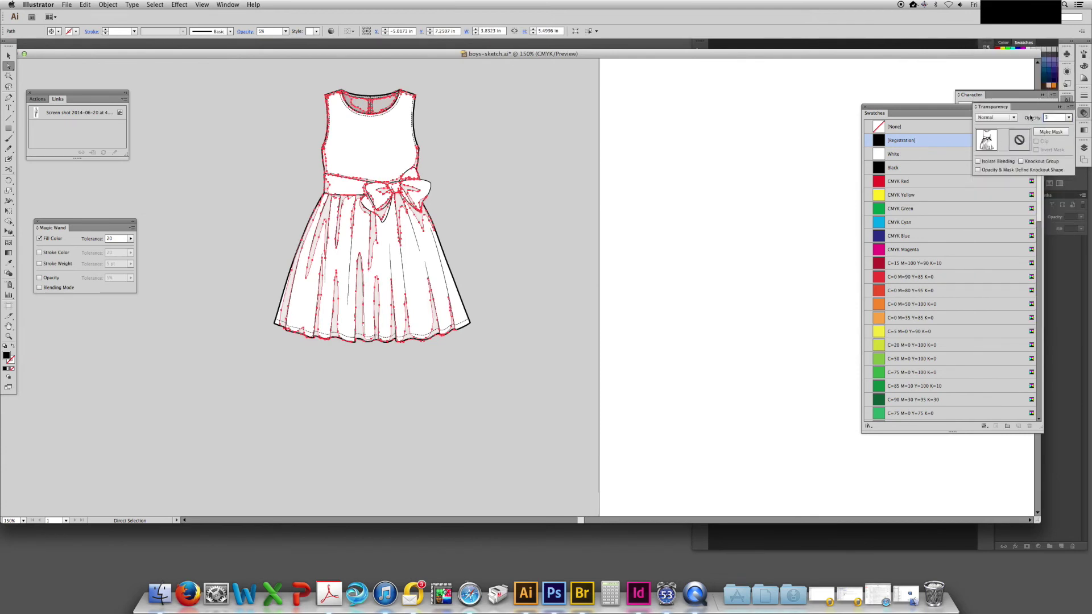
left_click(506, 326)
scroll(522, 264, "up", 3)
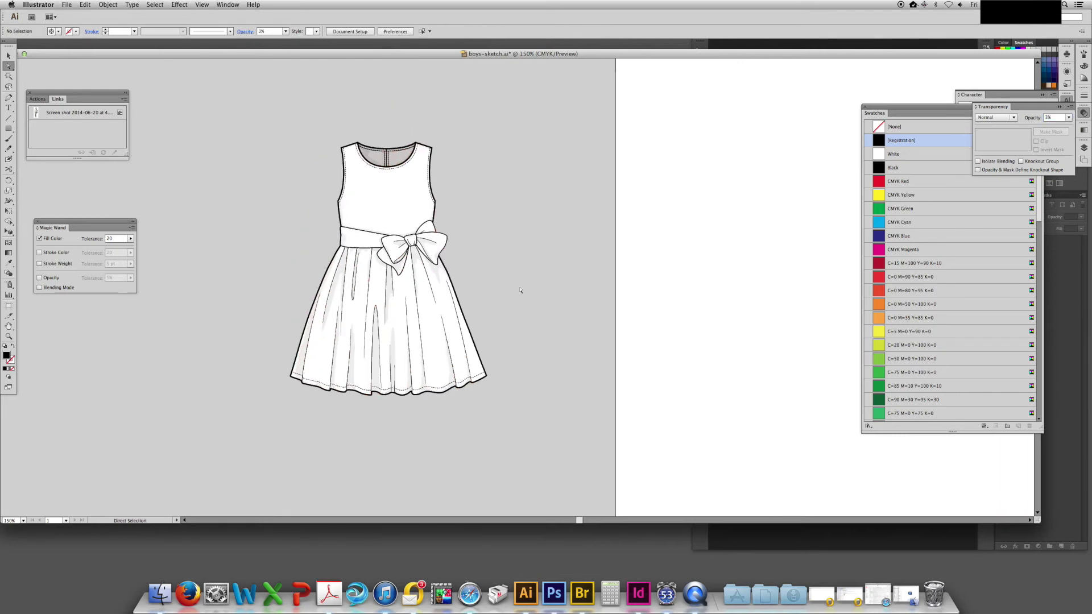
key("v")
key("b")
left_click_drag(280, 118, 427, 362)
key("super+z")
Select the whole dress artwork and group it
key("v")
left_click_drag(249, 114, 509, 435)
key("super+g")
left_click(536, 254)
Move the grouped dress onto the upper part of the white artboard
mouse_move(571, 196)
left_mouse_down()
mouse_move(588, 247)
mouse_move(590, 204)
left_mouse_up()
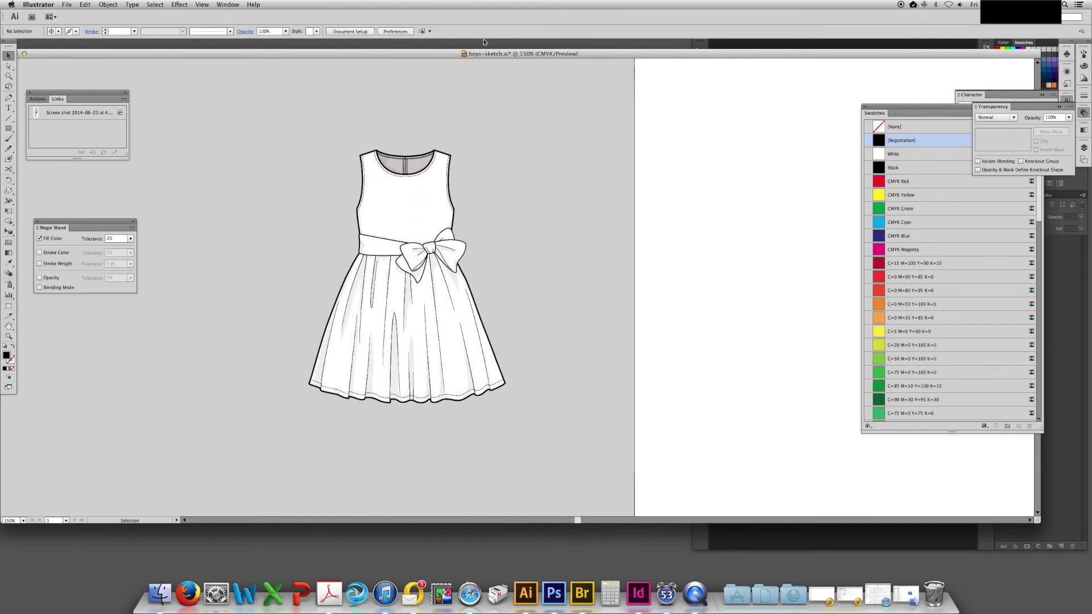
key("super+minus")
key("super+minus")
left_click_drag(464, 263, 360, 274)
left_click_drag(360, 274, 571, 229)
left_click(594, 120)
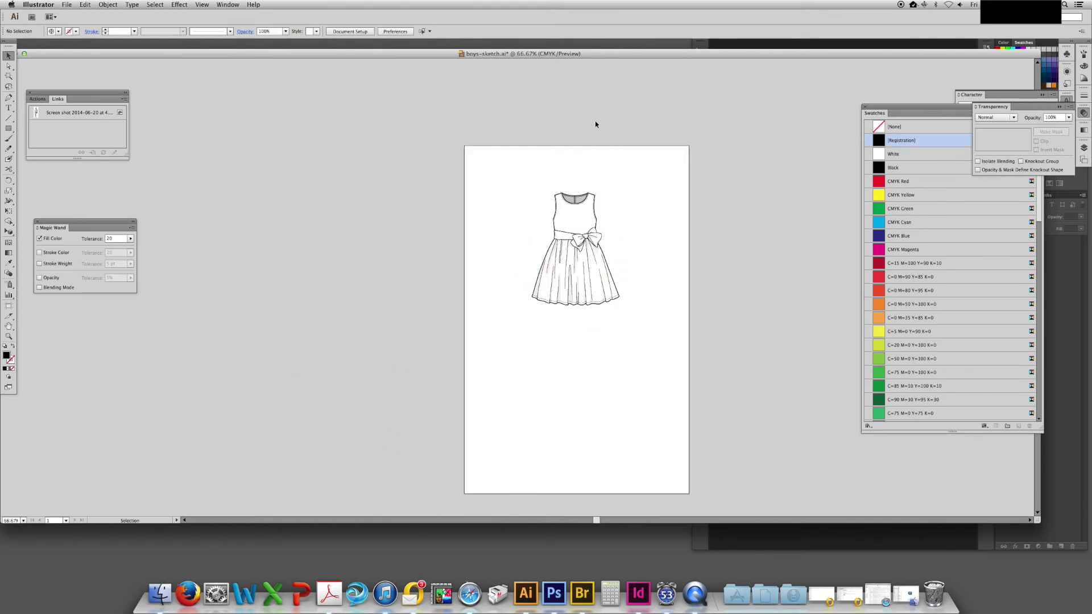
Resize the artboard to 8.5 in wide by 11 in high
key("shift+o")
left_click(426, 31)
type("8.5")
key("Tab")
type("111")
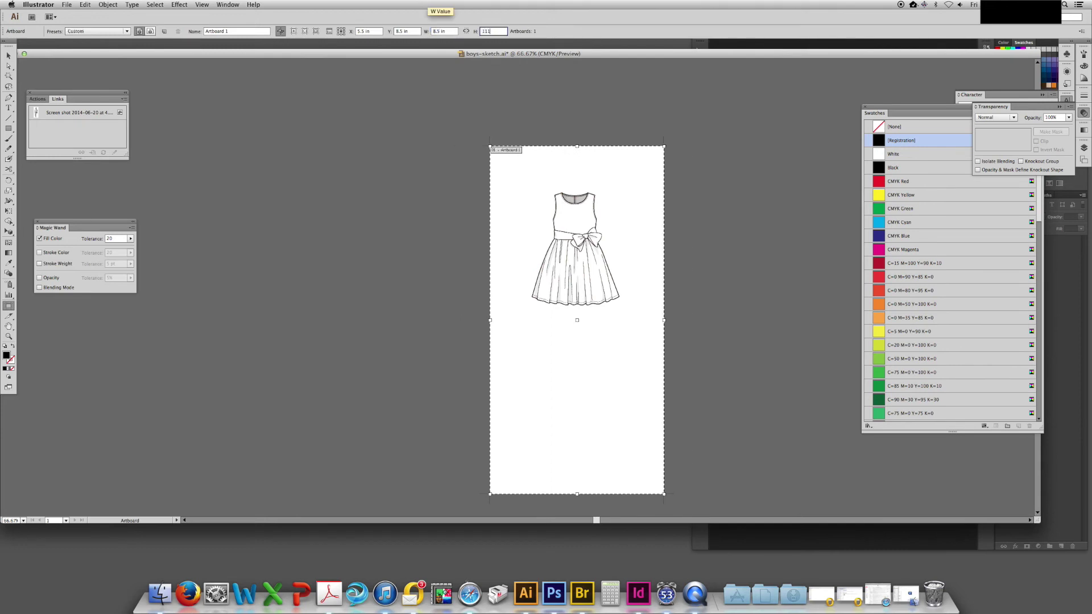
key("Return")
Reposition the grouped dress so it sits centred across the resized artboard
key("v")
left_click_drag(591, 228, 598, 290)
left_click(664, 227)
left_click_drag(667, 224, 611, 197)
left_click_drag(537, 250, 532, 250)
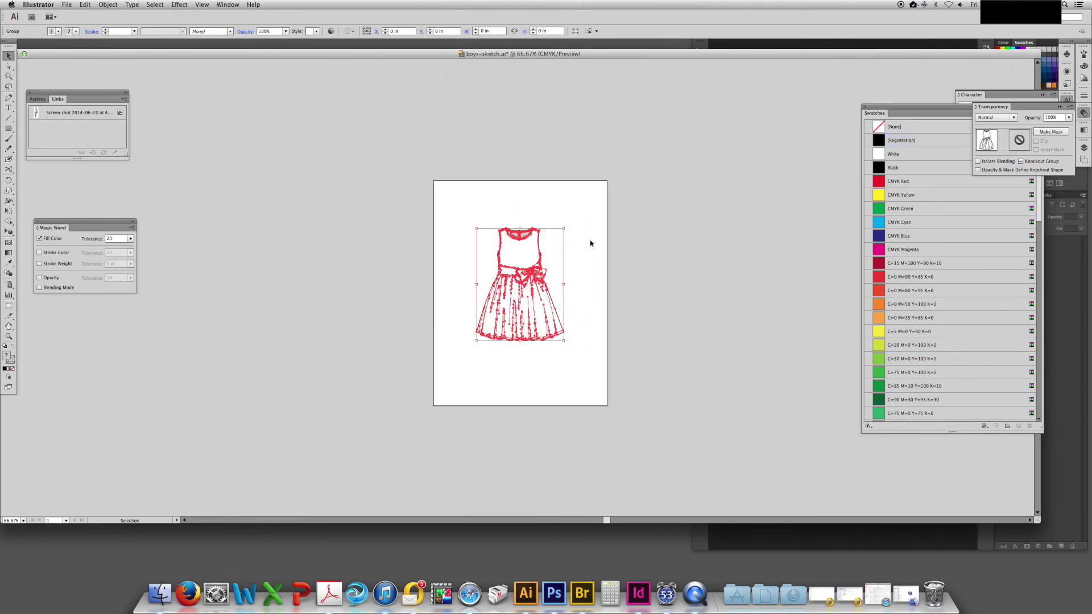
left_click(590, 239)
Place a duplicate of the dress group outside the artboard, to its left
key("super+1")
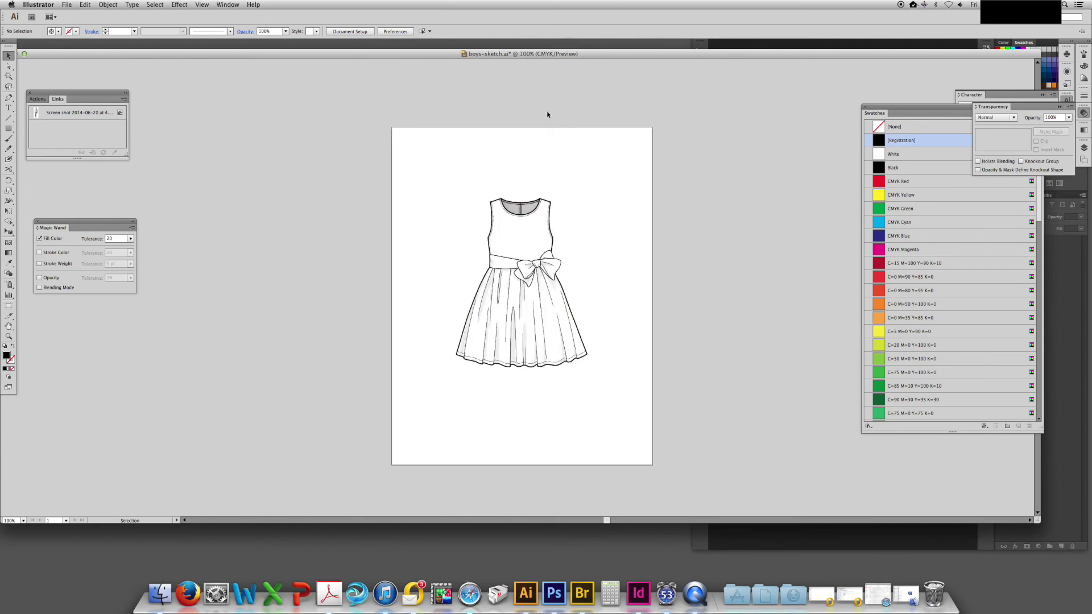
key("super+equal")
scroll(525, 230, "right", 3)
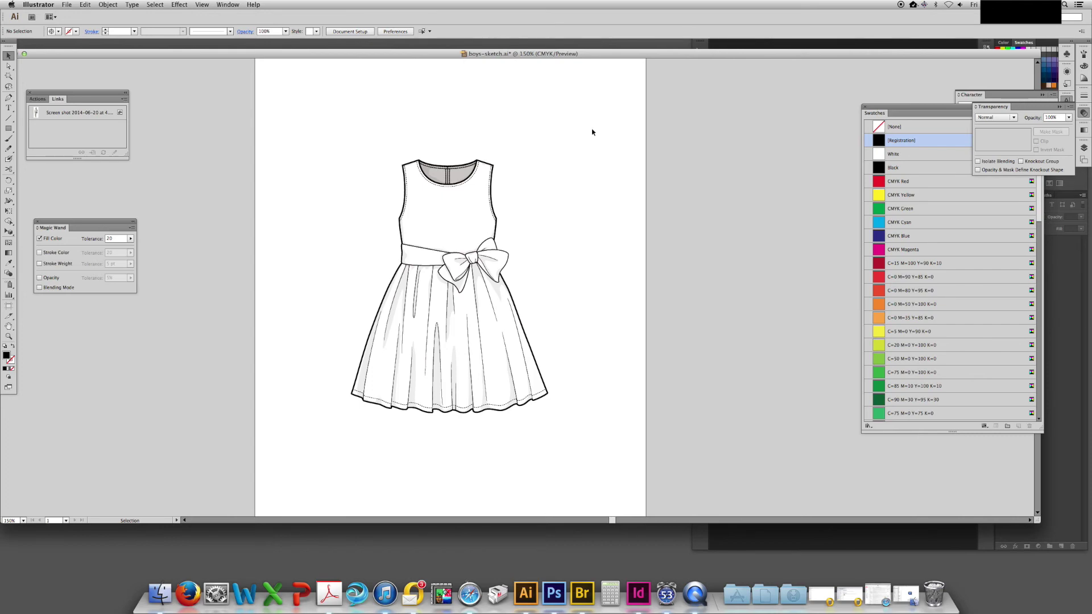
left_click(477, 219)
left_click_drag(478, 219, 273, 218)
left_click(687, 163)
left_click_drag(687, 163, 587, 159)
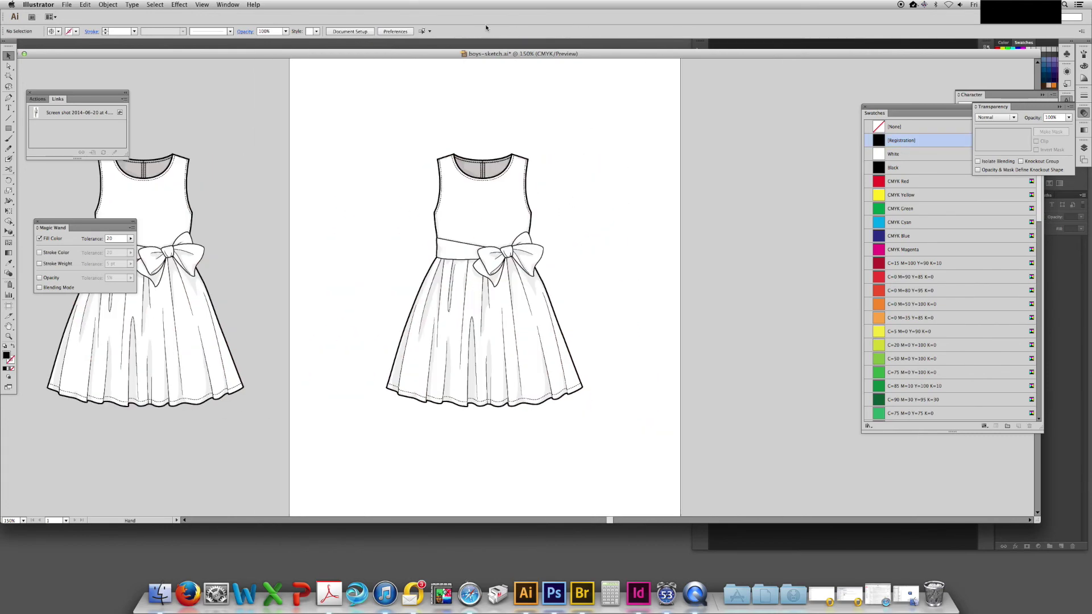
Isolate the artboard's dress group and copy its body and sash outlines to the right of the dress
key("super+equal")
left_click_drag(549, 224, 552, 267)
key("a")
key("v")
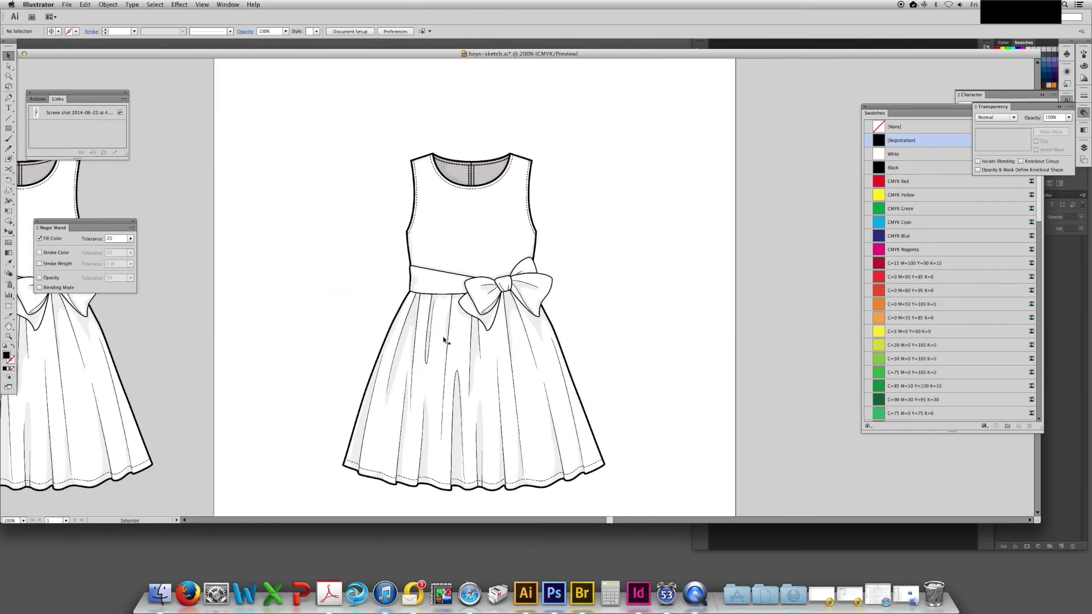
double_click(443, 339)
left_click(439, 289)
left_click_drag(454, 289, 758, 288)
left_click_drag(684, 246, 426, 240)
Separate the skirt from the copied silhouette with the Shape Builder tool and delete the bodice and sash
key("shift+m")
left_click(460, 307)
key("v")
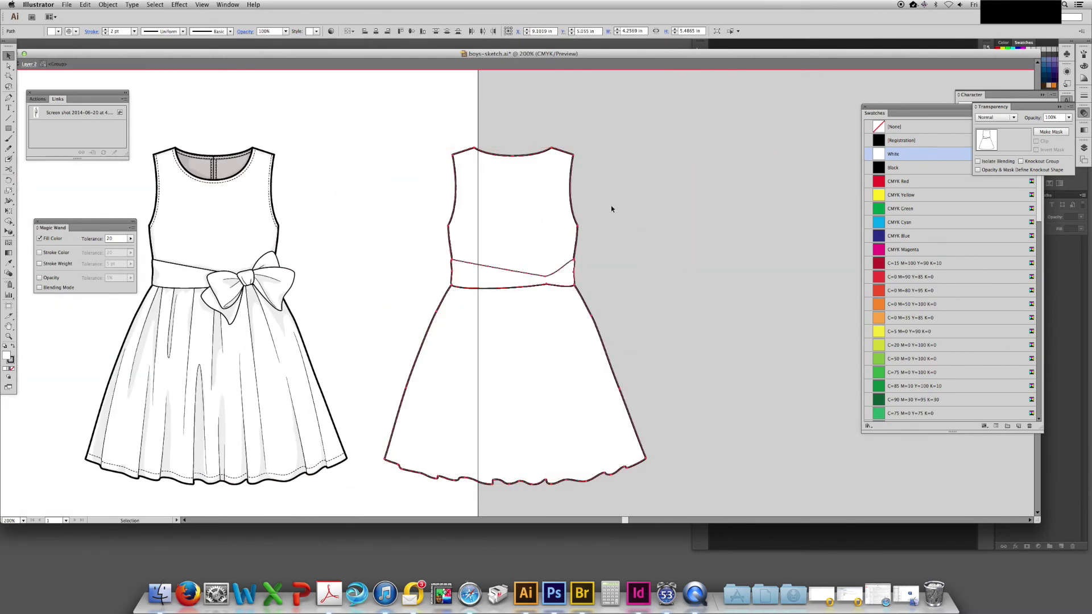
left_click(558, 224)
key("Delete")
Move the separated skirt shape into alignment over the original dress's skirt
scroll(568, 199, "left", 5)
scroll(569, 199, "down", 1)
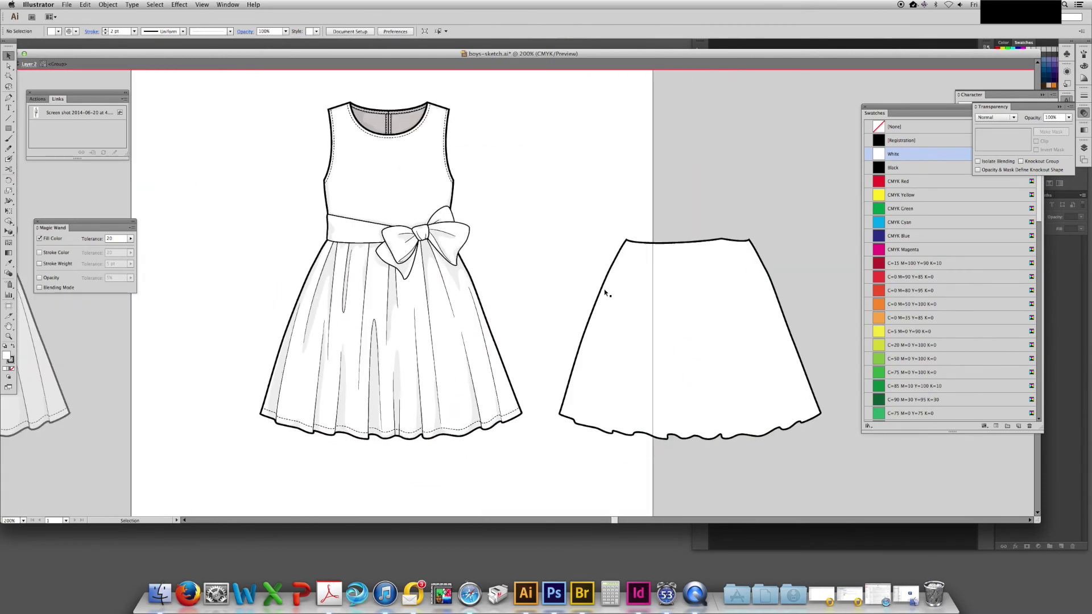
left_click_drag(606, 293, 318, 277)
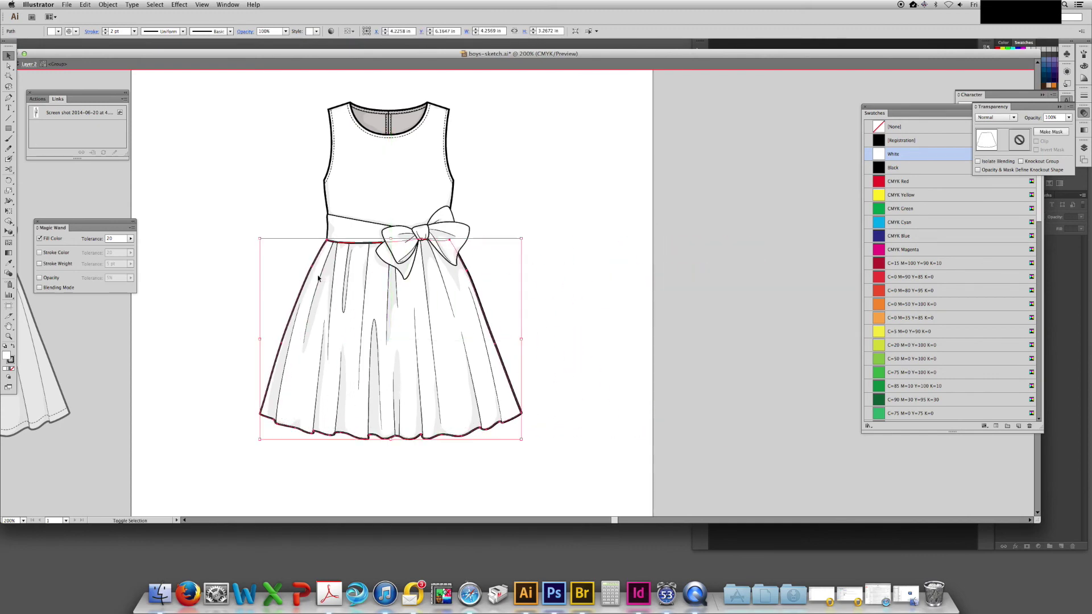
scroll(319, 278, "left", 3)
Fill the skirt shape with the C=0 M=90 Y=85 K=0 red swatch and adjust its stacking order
left_click(881, 278)
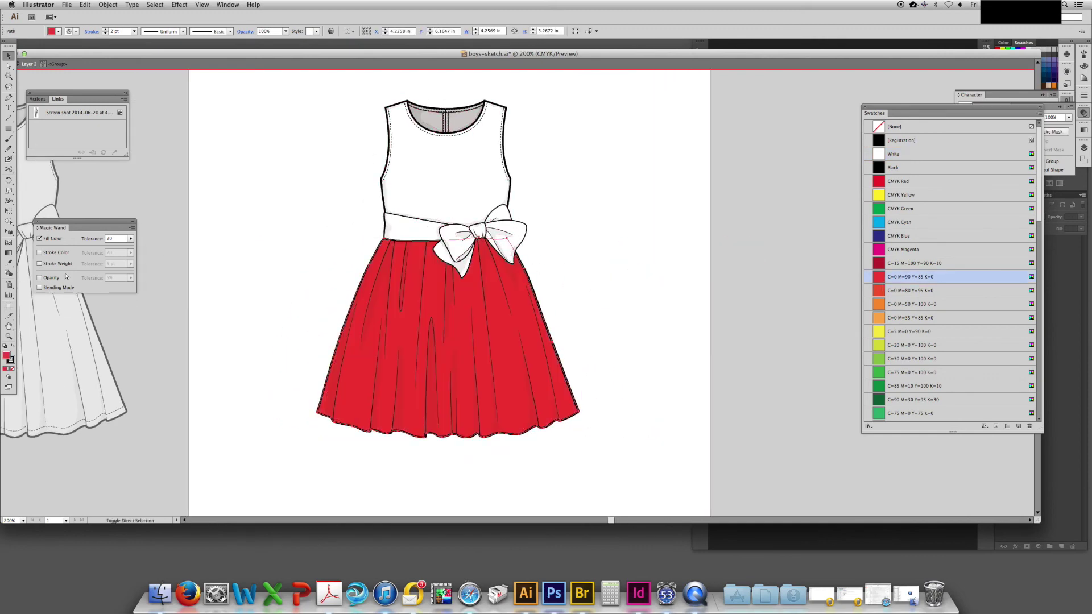
key("super+[")
key("super+[")
key("super+]")
left_click(658, 242)
Fill the sash and the bow's loops and tails with the C=0 M=90 Y=85 K=0 red swatch
scroll(658, 241, "up", 3)
scroll(657, 241, "left", 2)
left_click(455, 290)
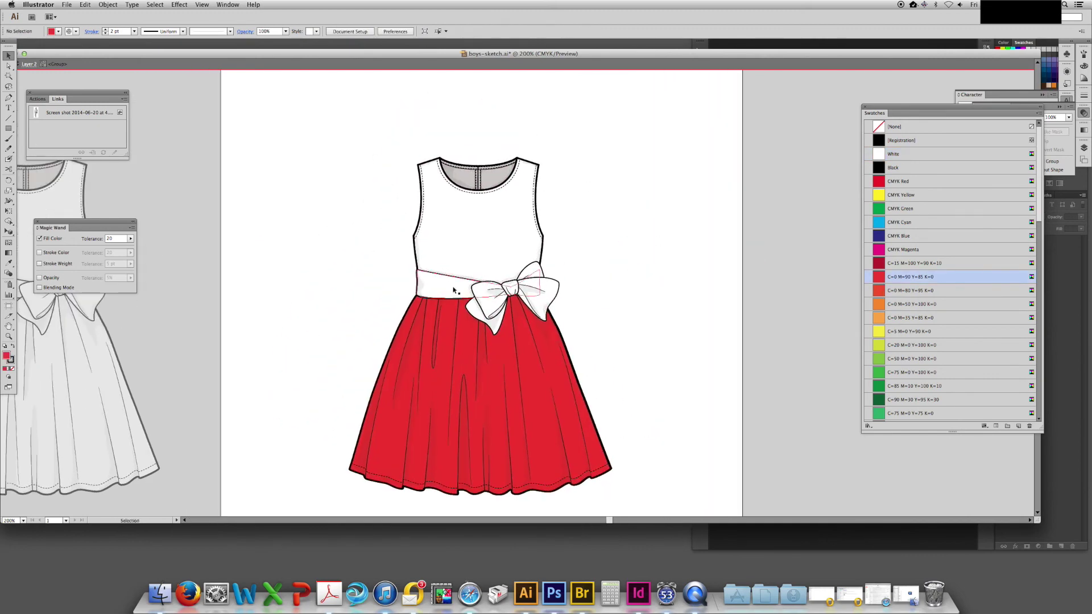
left_click(488, 305, "shift")
left_click(495, 326, "shift")
left_click(549, 290, "shift")
left_click(533, 271, "shift")
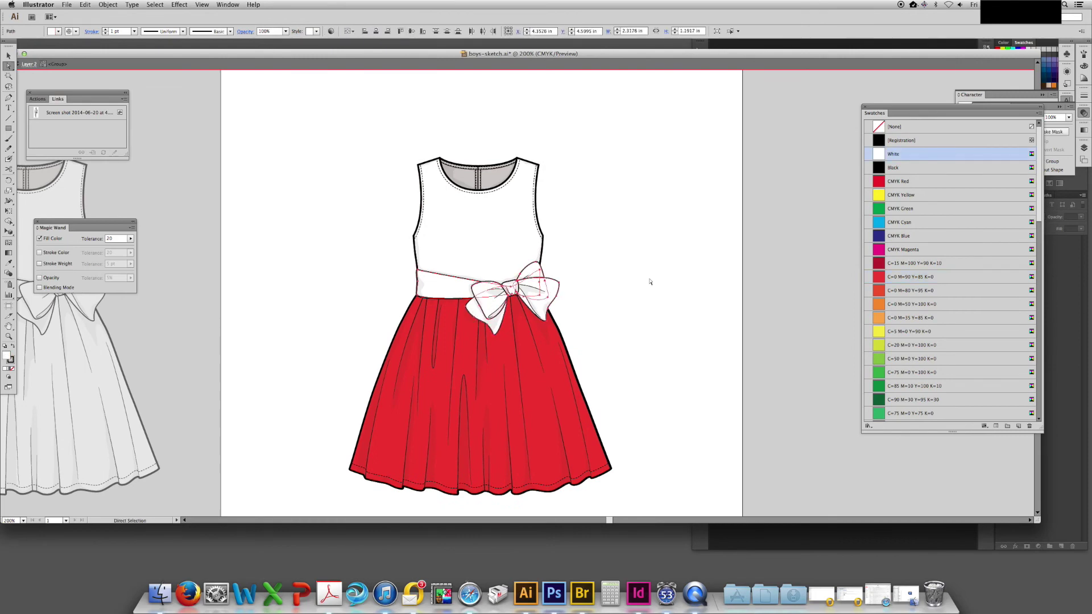
left_click(910, 276)
Fill the bow's centre knot with the red sampled from the bow's right loop
left_click(511, 288)
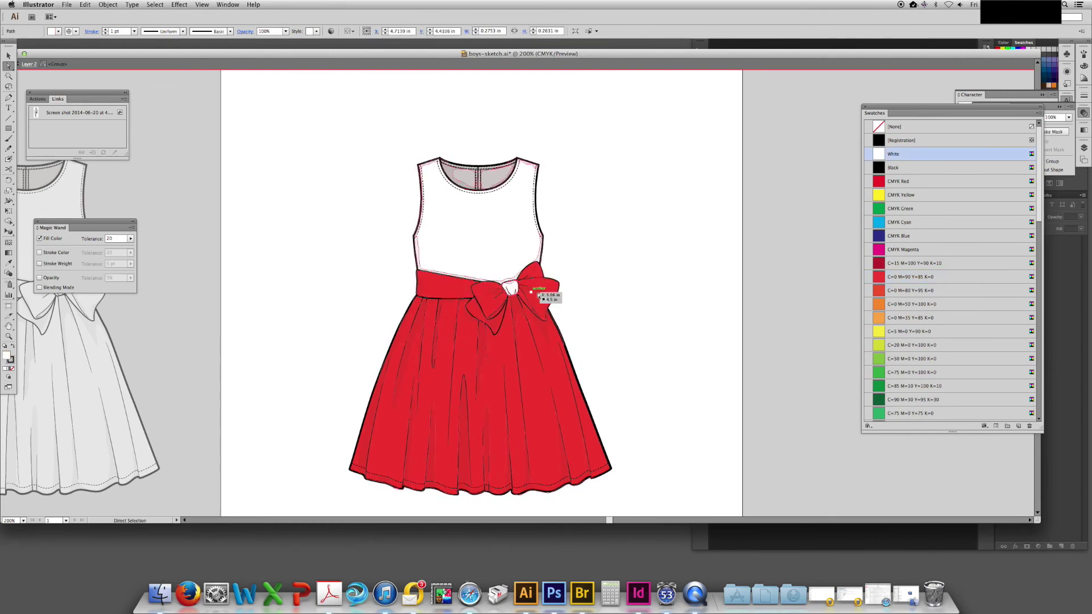
key("i")
left_click(543, 292)
key("a")
left_click(660, 300)
left_click_drag(709, 257, 670, 244)
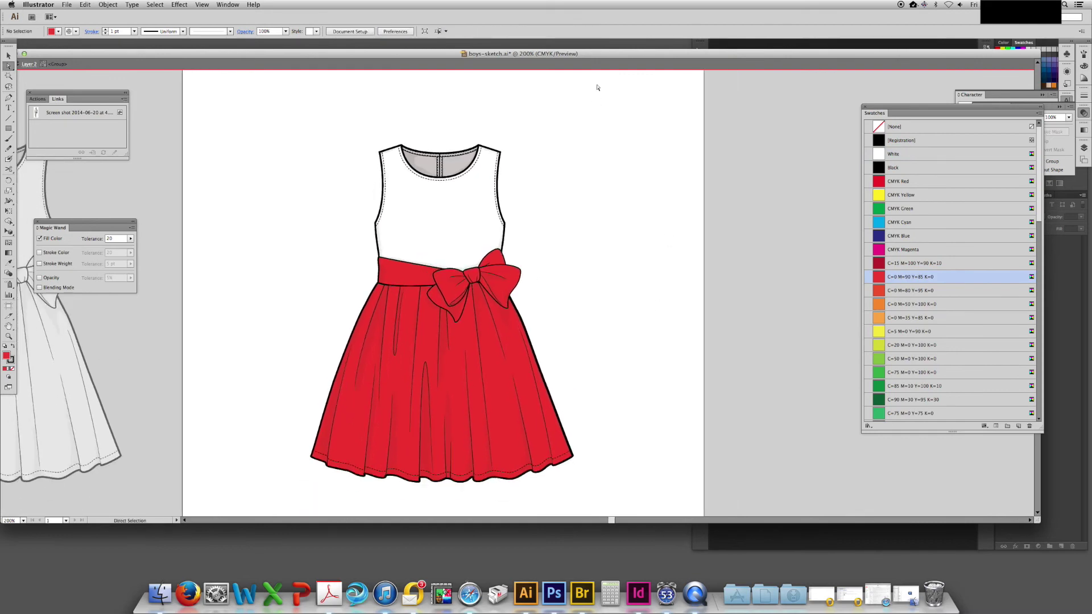
Draw a red rectangle without a stroke, about 2.22 in wide by 0.22 in high, above and right of the dress
key("m")
scroll(569, 239, "up", 3)
scroll(568, 239, "right", 2)
left_click_drag(483, 161, 621, 174)
key("v")
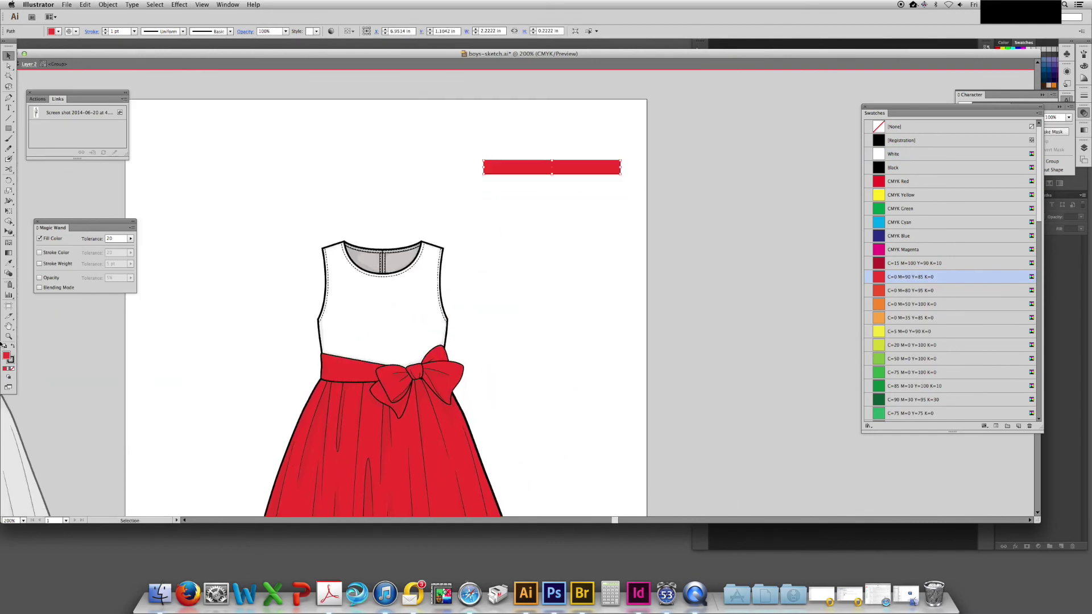
key("x")
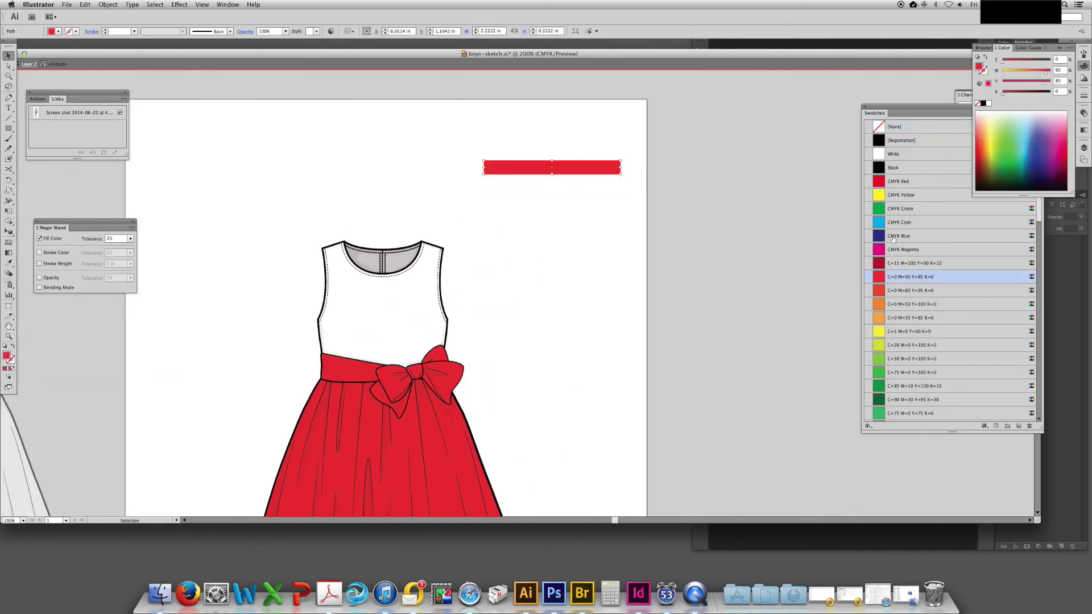
Recolour the rectangle with a darkened CMYK Blue navy fill and add a white copy directly beneath it
left_click(894, 236)
double_click(6, 357)
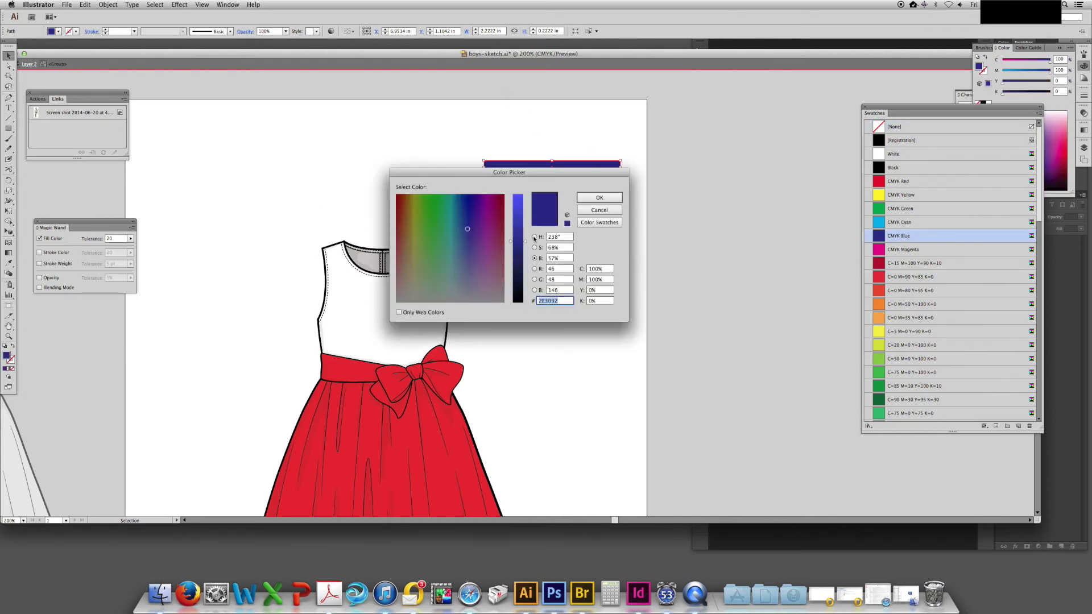
left_click_drag(518, 249, 517, 273)
left_click(598, 198)
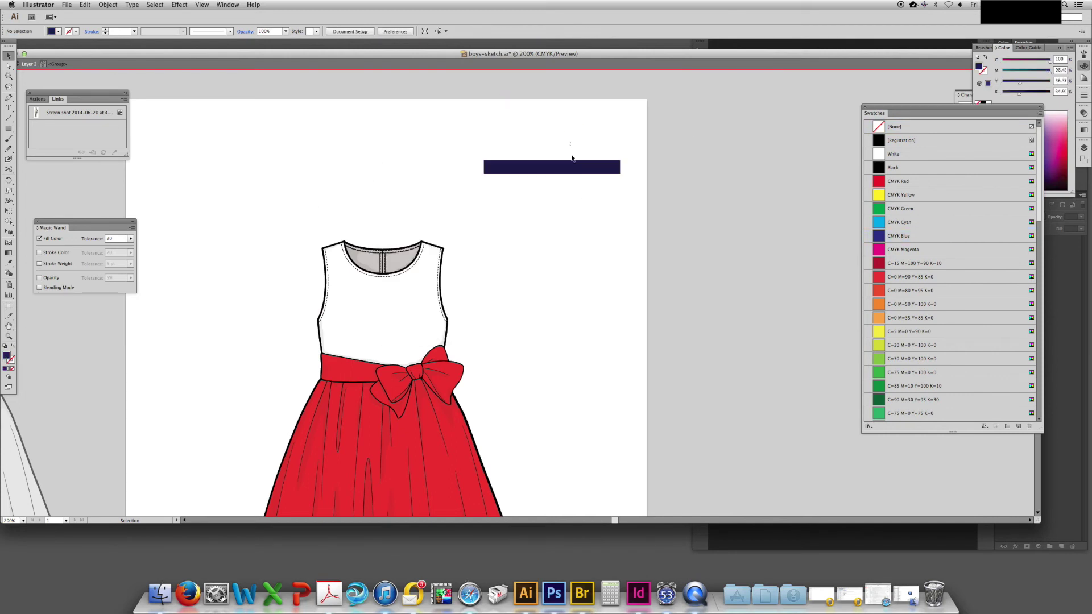
left_click_drag(573, 166, 575, 180)
left_click(881, 155)
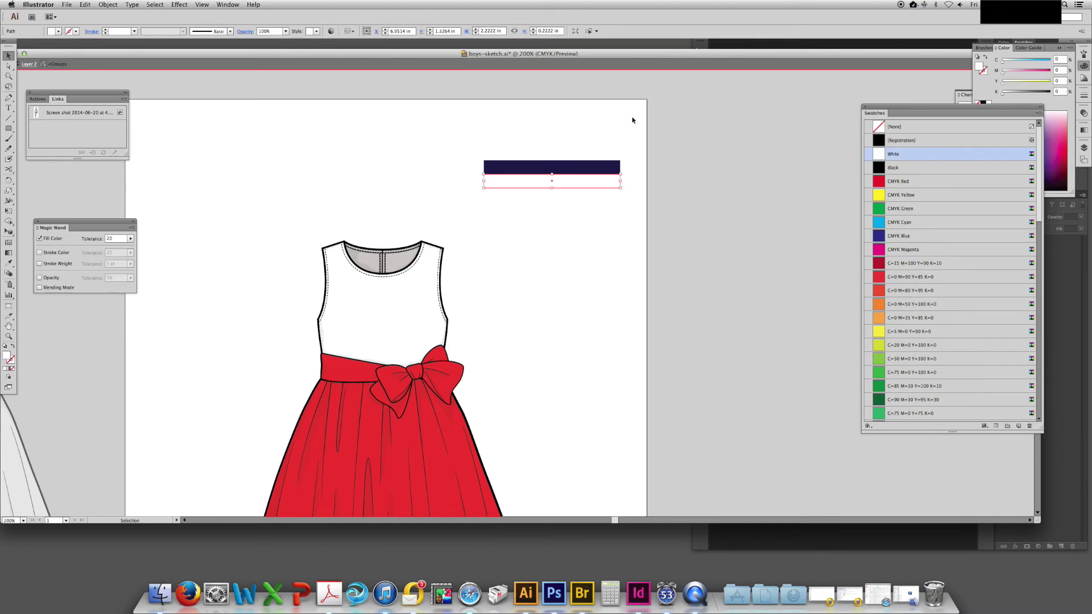
Save the navy and white rectangle pair as a pattern swatch and delete the original rectangles
left_click(602, 167, "shift")
scroll(933, 199, "down", 10)
left_click_drag(601, 167, 931, 242)
left_click_drag(700, 125, 597, 182)
key("Delete")
Select the white bodice with the Magic Wand and fill it with New Pattern Swatch 1
scroll(542, 280, "left", 3)
key("y")
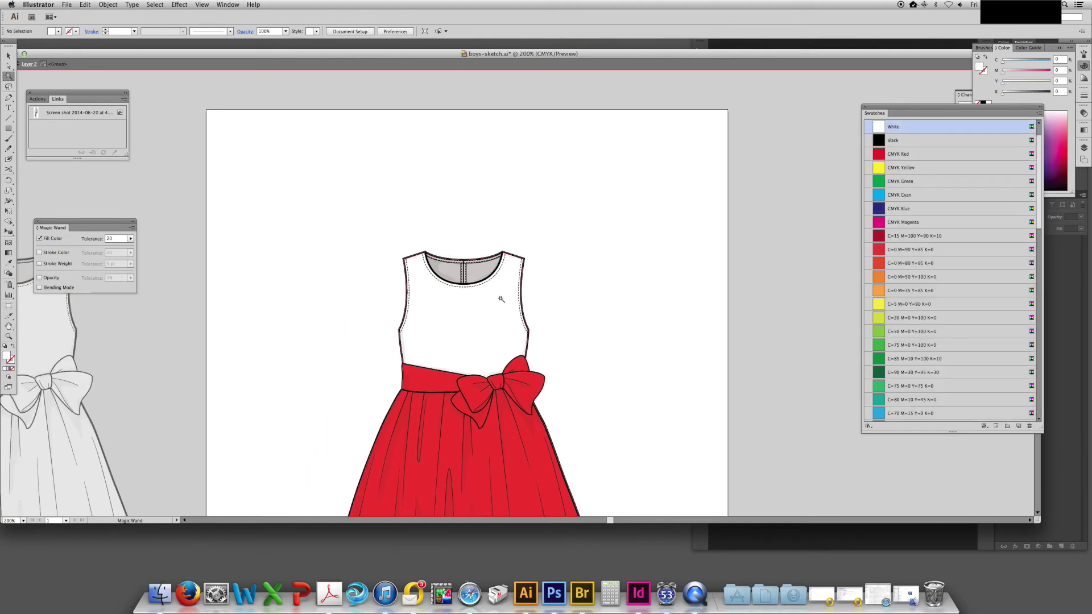
left_click(500, 300)
scroll(1006, 256, "down", 10)
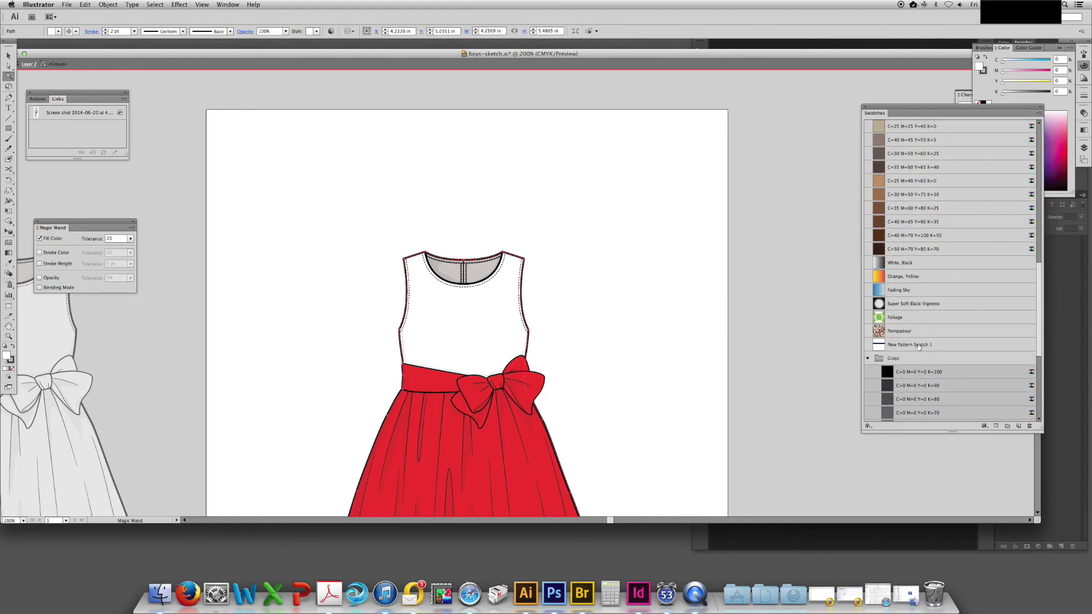
left_click(910, 345)
Scale only the bodice's stripe pattern uniformly to 50%, leaving the object itself untransformed
double_click(7, 190)
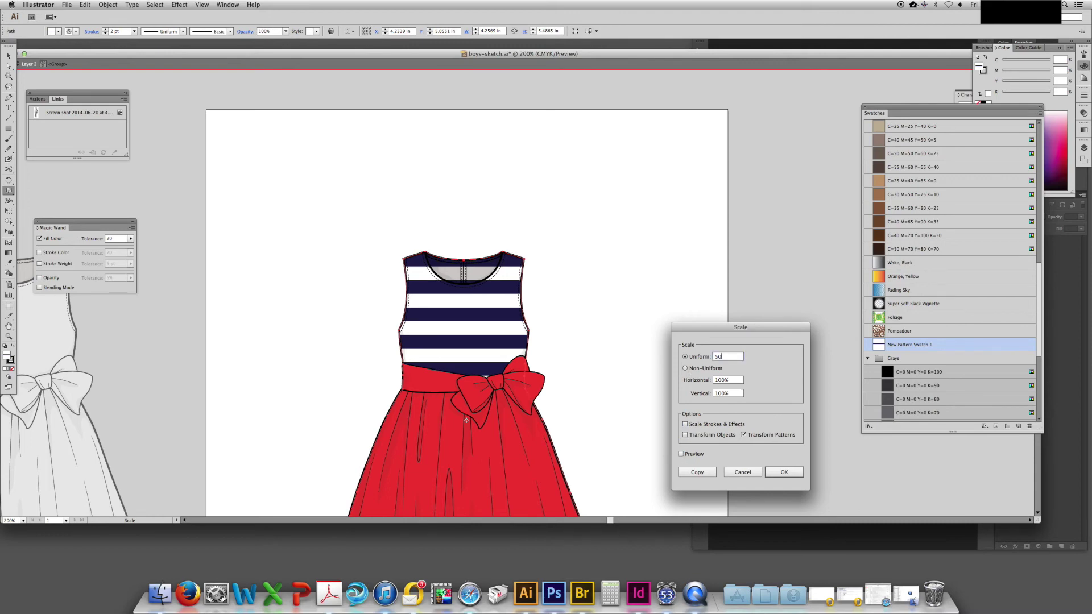
type("50")
left_click(681, 454)
left_click(780, 475)
key("v")
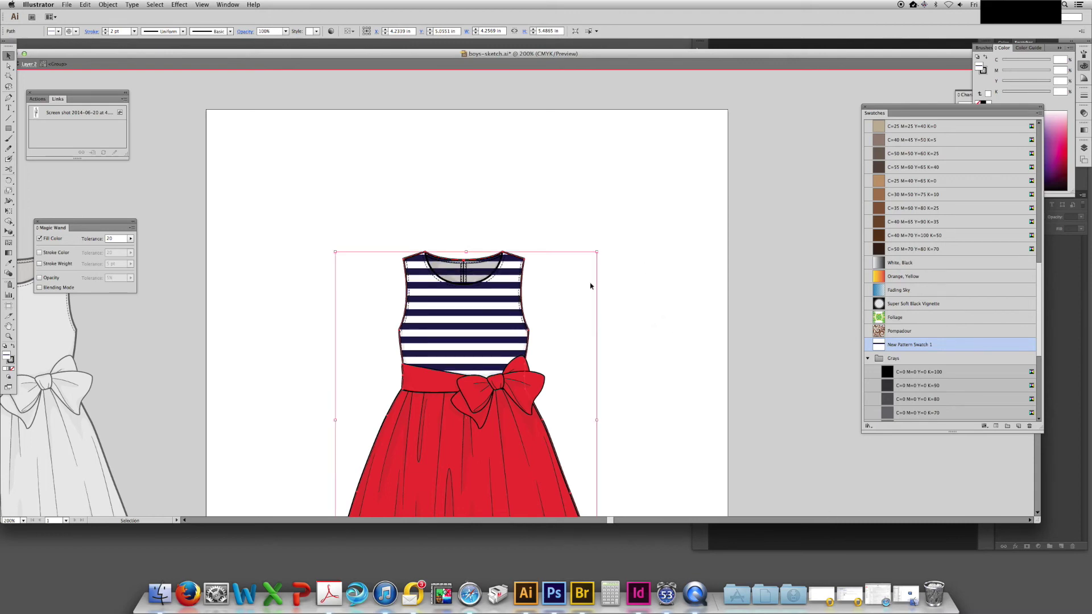
left_click(591, 286)
Hide the grey shading shapes that cover the dress's neck opening
left_click_drag(527, 89, 550, 121, "space")
key("super+equal")
key("super+equal")
key("super+equal")
key("super+equal")
left_click_drag(406, 292, 456, 251)
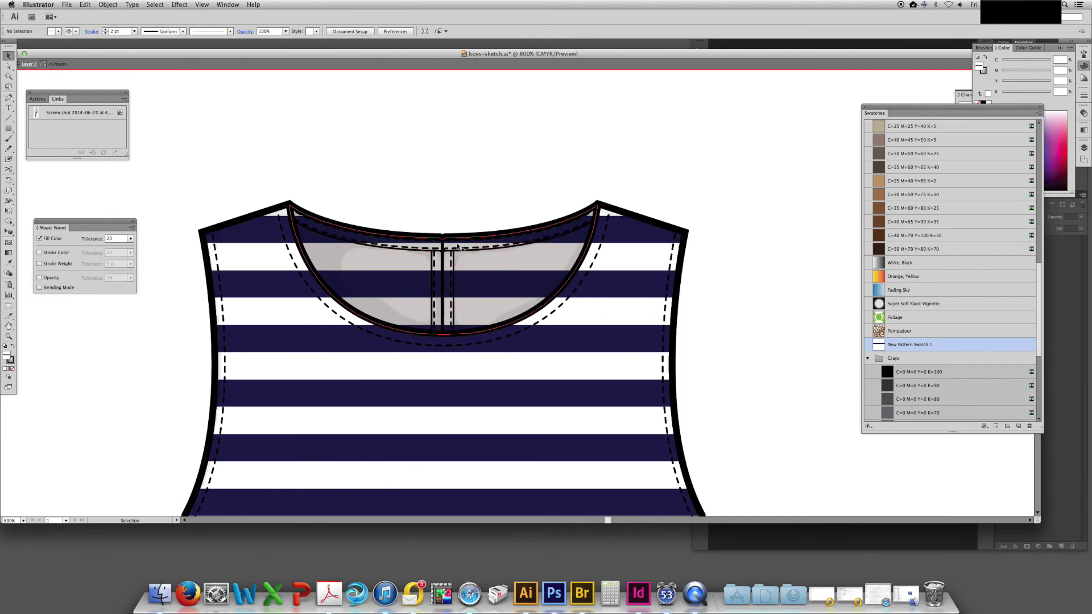
left_click(457, 246)
key("Delete")
left_click(460, 252)
key("Delete")
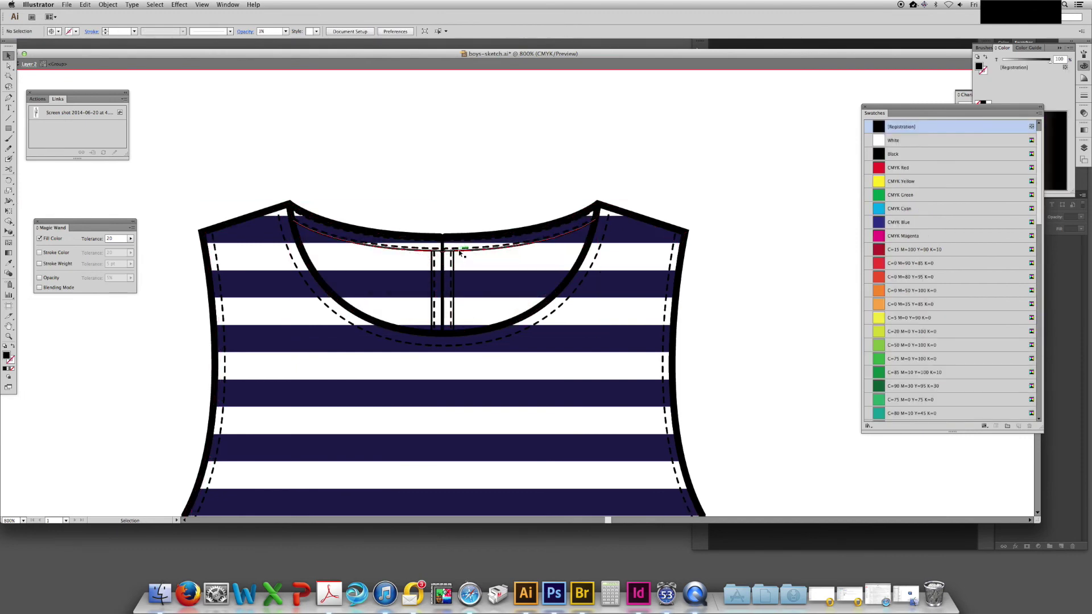
Duplicate the bodice outline, front neckline and back neck seam line straight above the dress, and set the copies to no fill
left_click(459, 251)
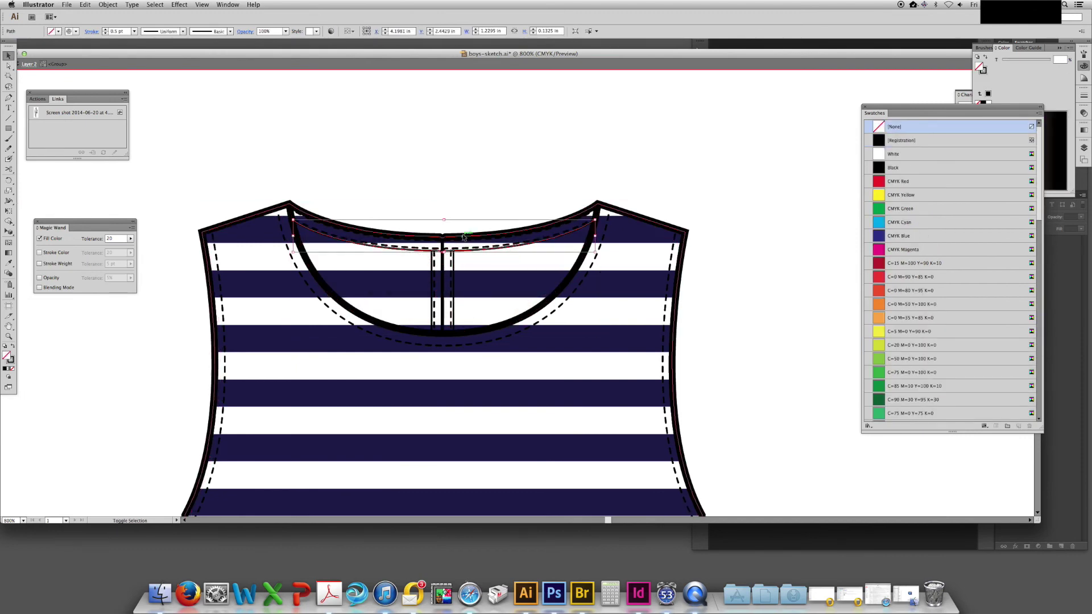
left_click(602, 208, "shift")
left_click_drag(475, 224, 480, 193)
left_click_drag(443, 130, 469, 231)
key("super+z")
left_click_drag(466, 358, 454, 227)
left_click(390, 354, "shift")
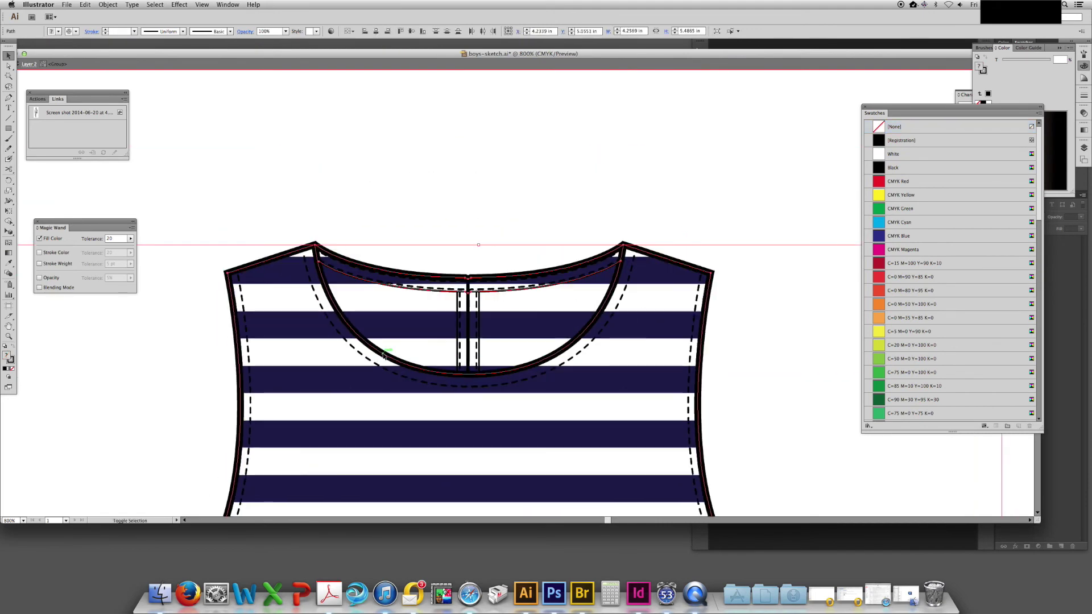
left_click_drag(390, 354, 392, 162)
left_click_drag(432, 123, 430, 349)
left_click(11, 368)
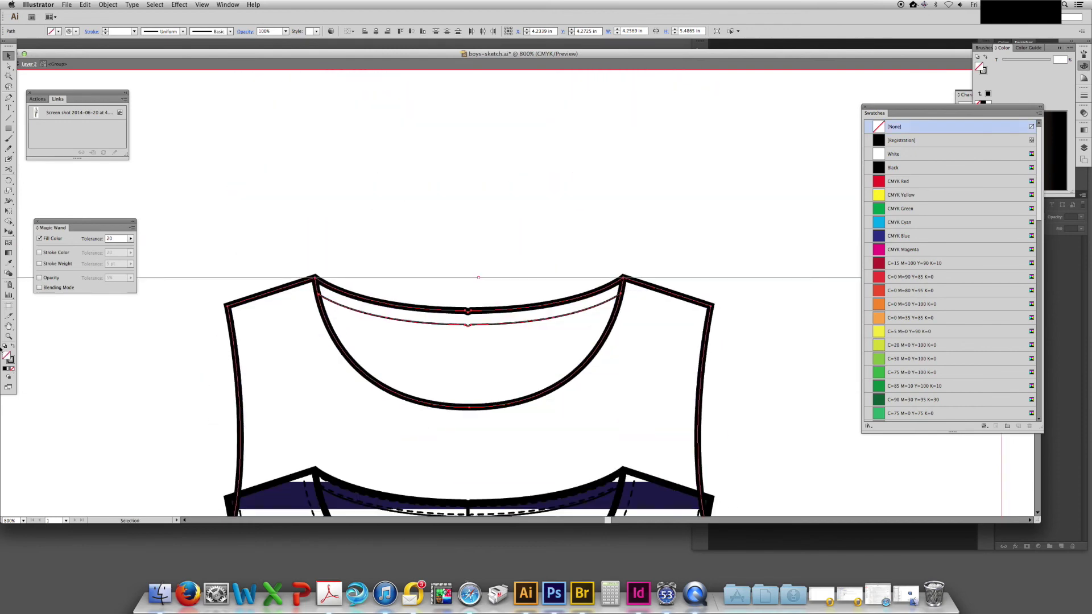
Extend the copied back neck seam line with the Pen tool into a closed shape reaching above the shoulders
key("shift+m")
key("a")
left_click(348, 308)
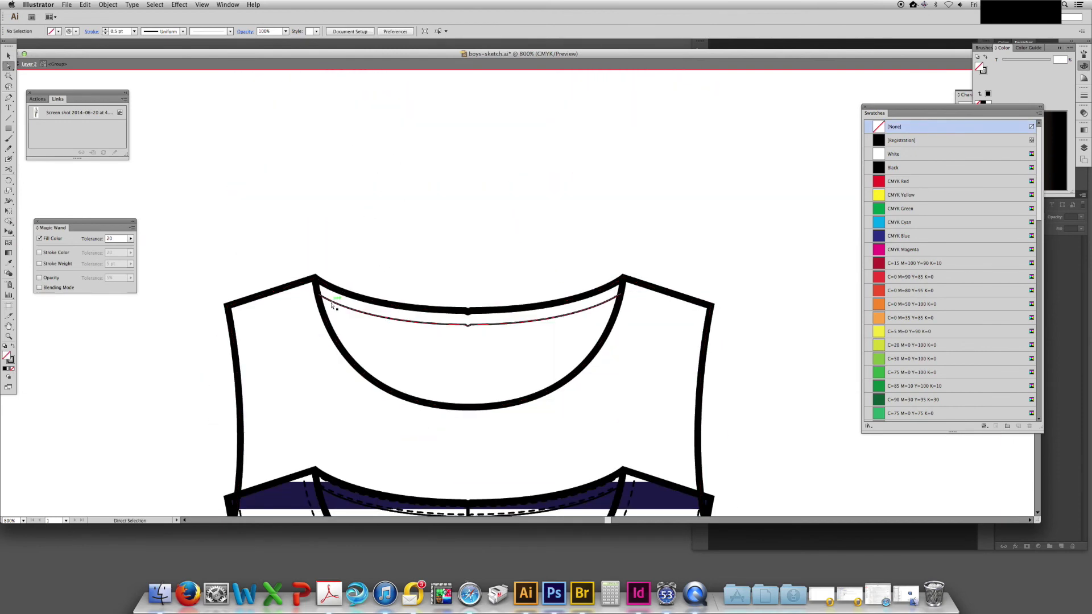
left_click(319, 297)
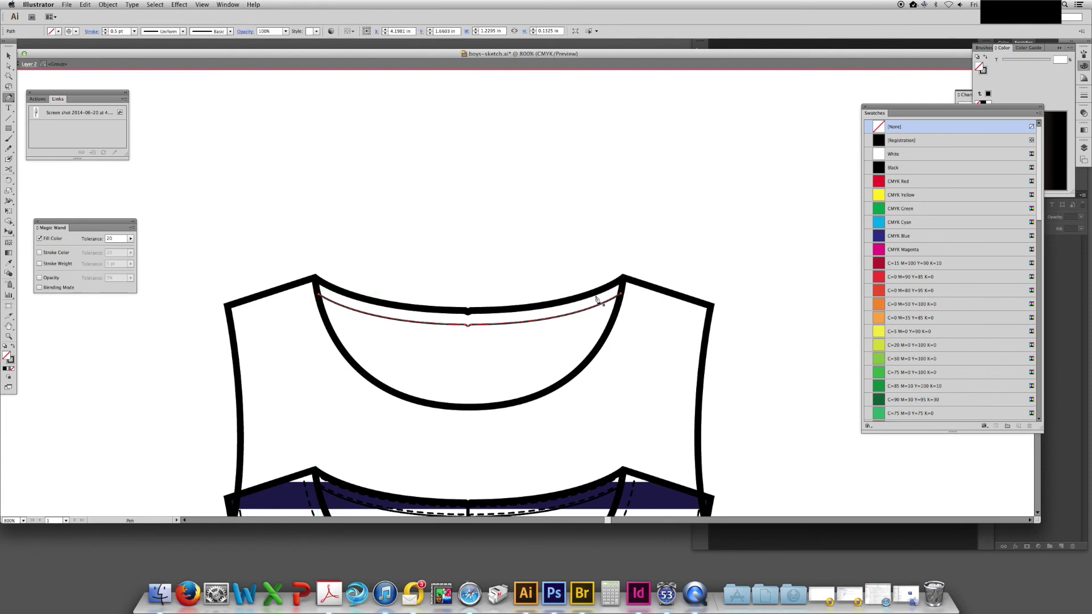
left_click(628, 293)
left_click(672, 225)
left_click(452, 156)
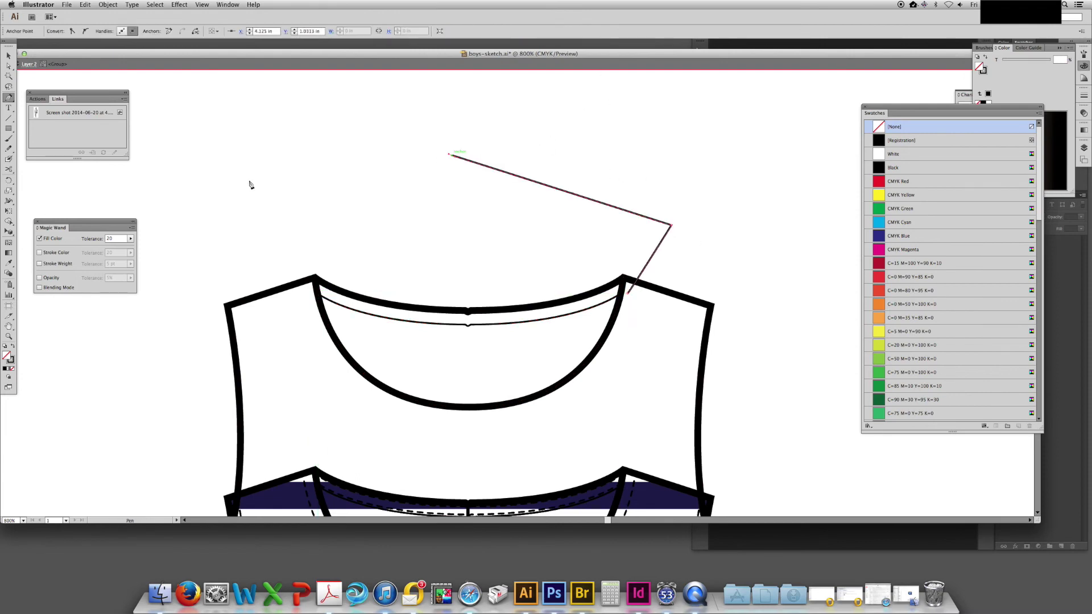
left_click(217, 187)
left_click(295, 295)
left_click(314, 296)
key("a")
left_click(313, 295)
left_click(311, 296, "shift")
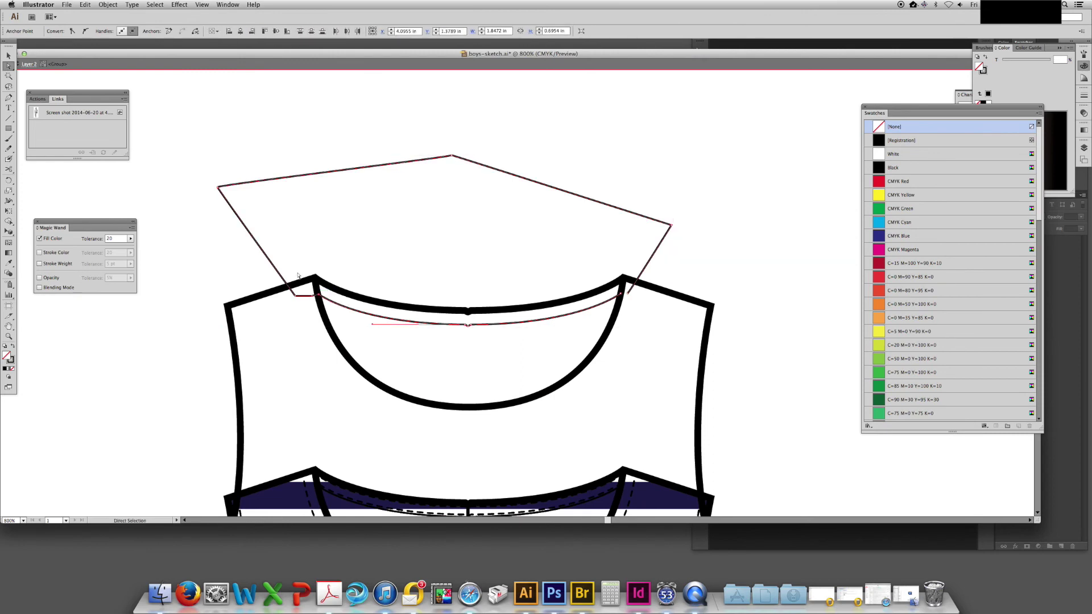
Cut the back neck band from the overlap of the closed shape and copied bodice outline, and delete the leftover pieces
key("v")
left_click(629, 349, "shift")
key("shift+m")
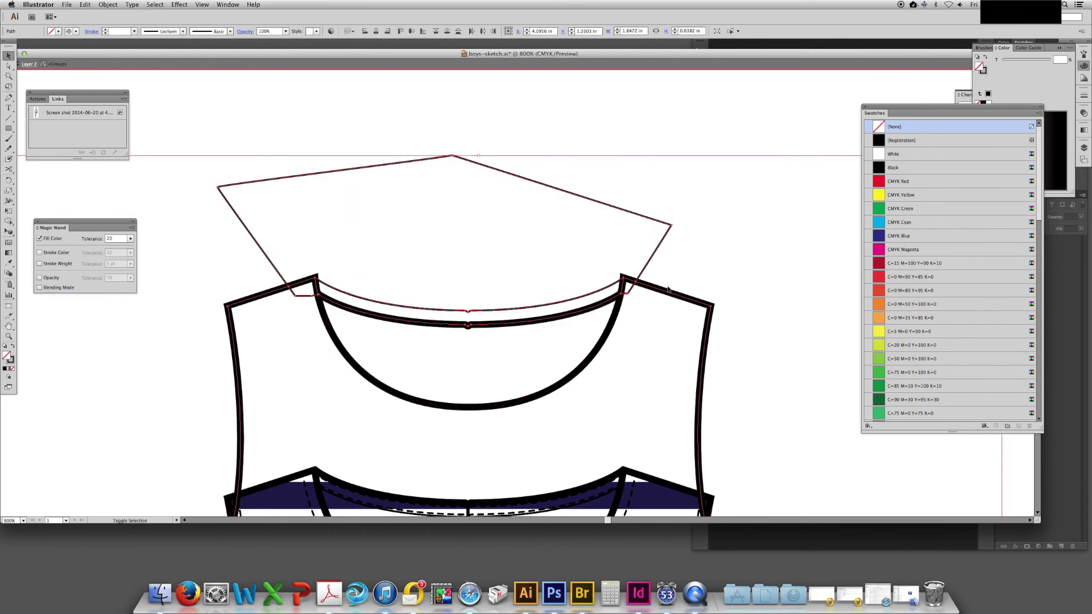
key("v")
key("Delete")
left_click(606, 340)
key("Delete")
Place the neck band on the bodice's back neckline and give it the red sampled from the sash
left_click_drag(470, 299, 506, 341)
scroll(523, 393, "down", 5)
key("i")
left_click(336, 342)
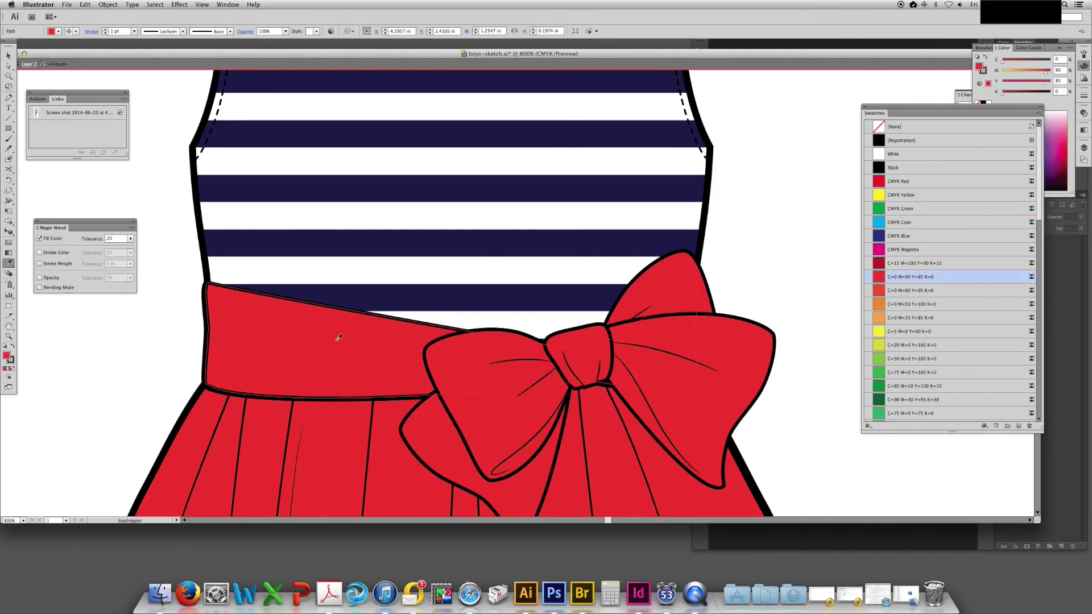
Set the neck band's stroke weight to 0.5 pt and arrange it behind the neckline stitching
scroll(336, 342, "up", 4)
left_click(1083, 96)
left_click(1039, 100)
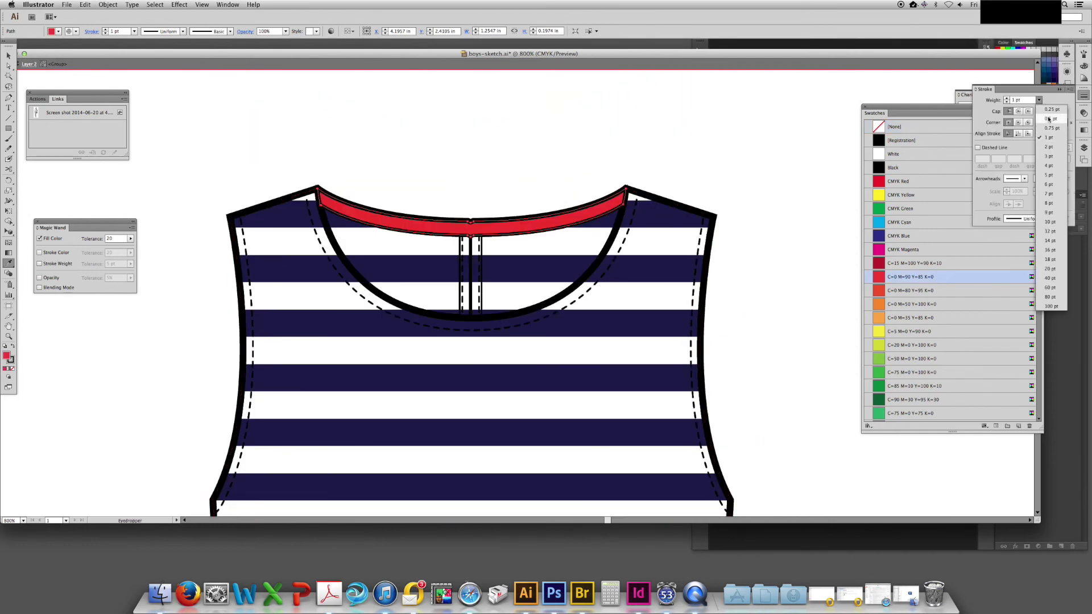
left_click(1049, 118)
key("v")
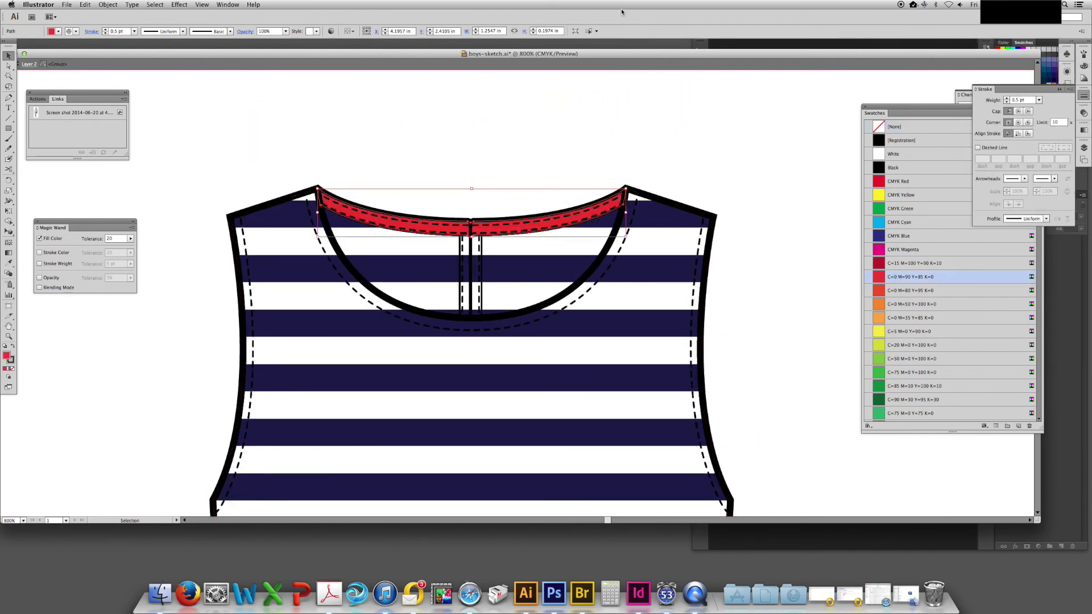
left_click(556, 136)
left_click_drag(556, 137, 636, 180)
Draw a rectangle about 0.09 in wide by 0.41 in high over the back neck placket, styled like the red neck band
left_click_drag(524, 318, 467, 311)
key("m")
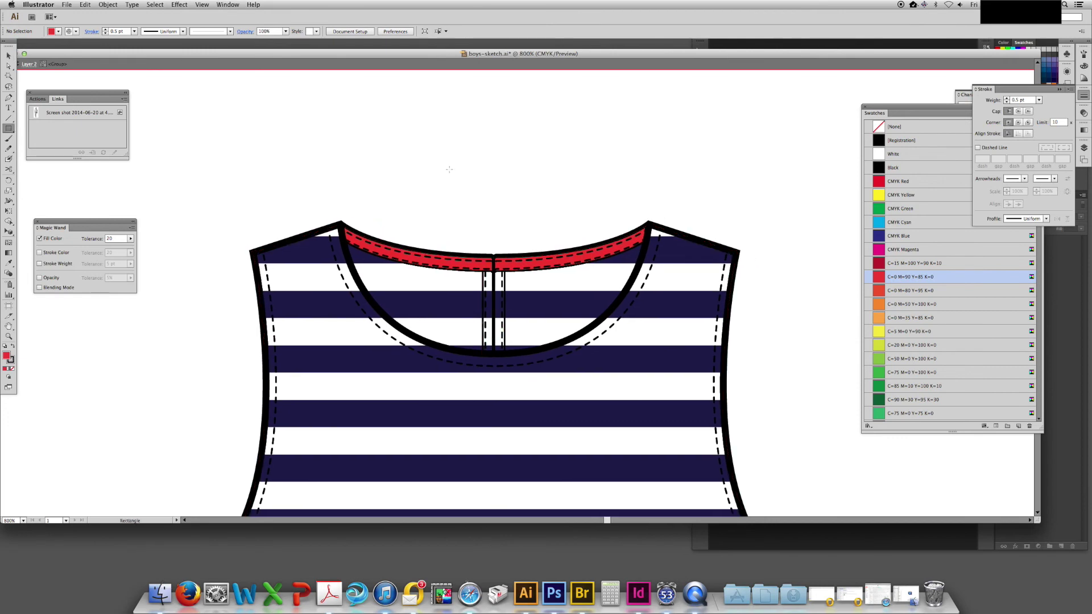
left_click_drag(504, 355, 505, 357)
key("i")
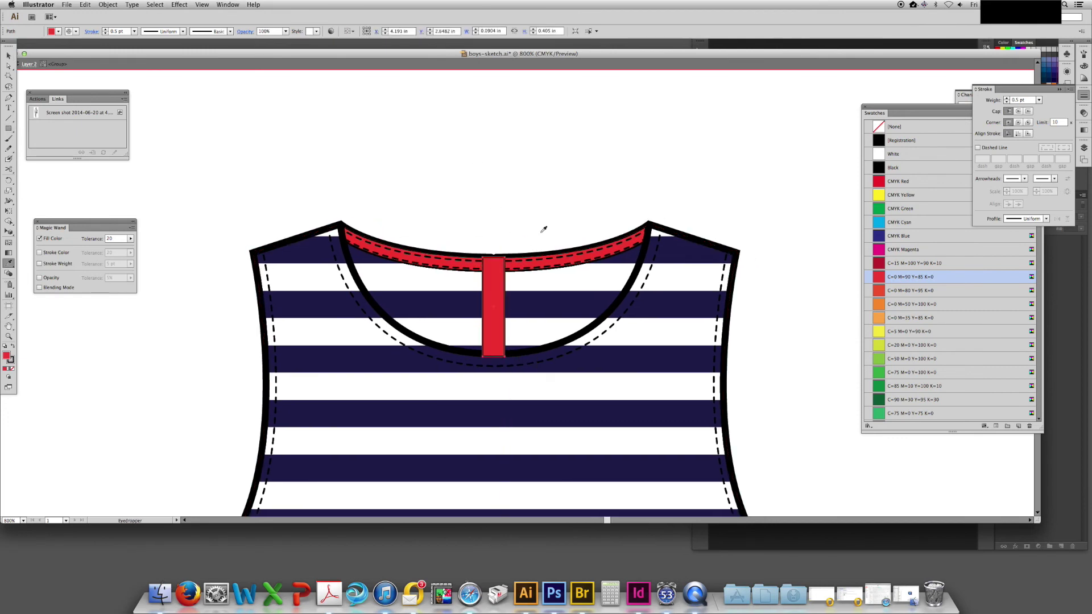
left_click(534, 260)
Arrange the red placket rectangle behind its stitching and shorten its lower edge to the front neckline
key("v")
key("super+shift+bracketleft")
key("super+bracketright")
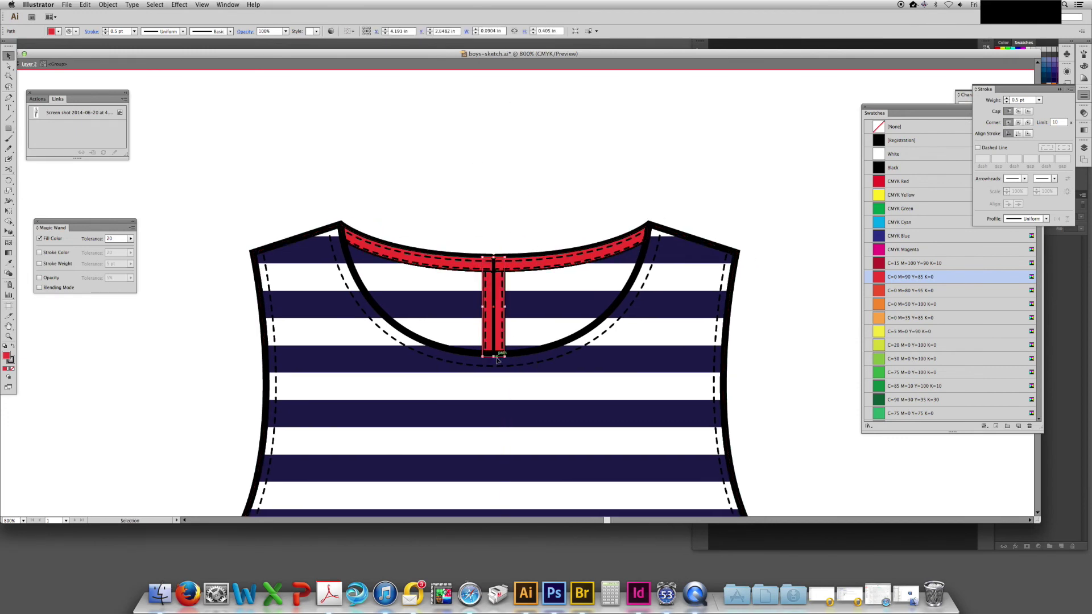
left_click_drag(494, 357, 493, 353)
left_click(526, 165)
Shift the stripe pattern down inside the bodice without moving the bodice outline
key("super+minus")
key("super+minus")
key("super+minus")
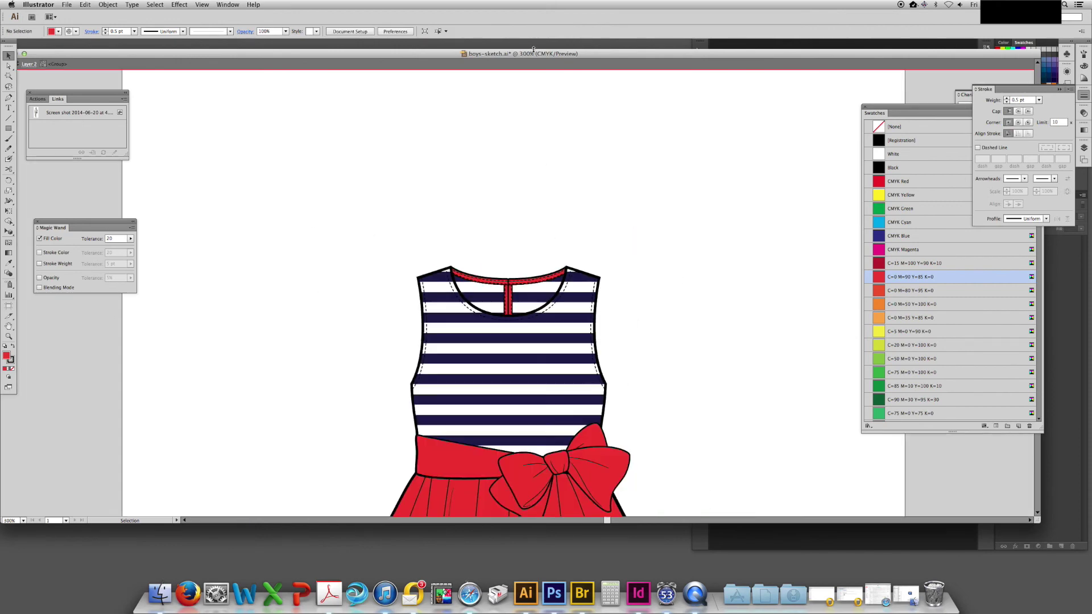
key("super+minus")
left_click_drag(540, 273, 508, 186)
key("a")
left_click(478, 228)
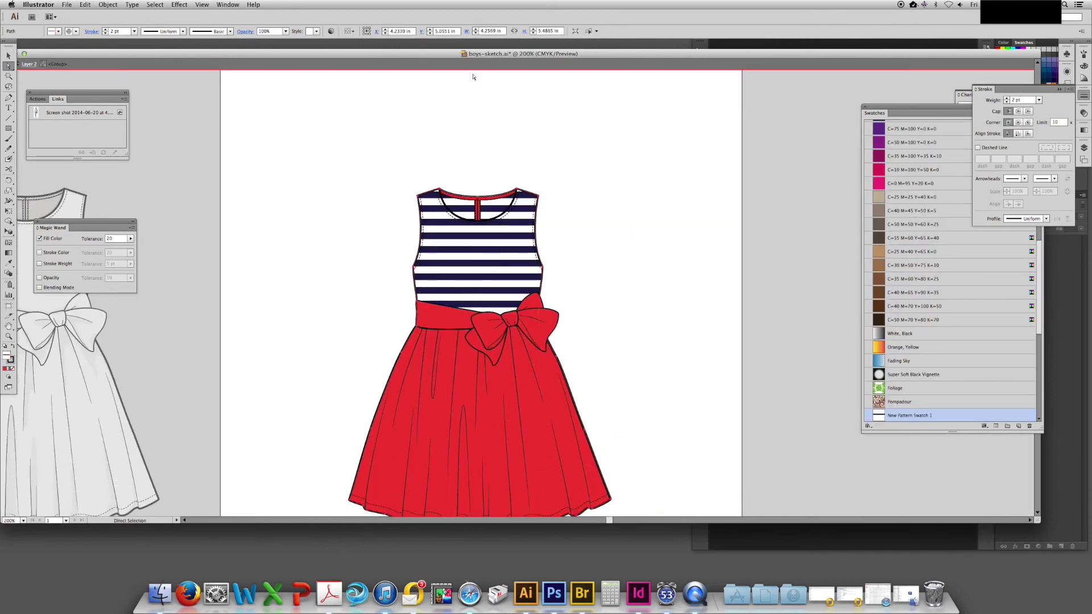
key("grave+Down")
key("grave+Down")
key("grave+Down")
key("grave+Down")
key("grave+Down")
key("grave+Down")
key("grave+Down")
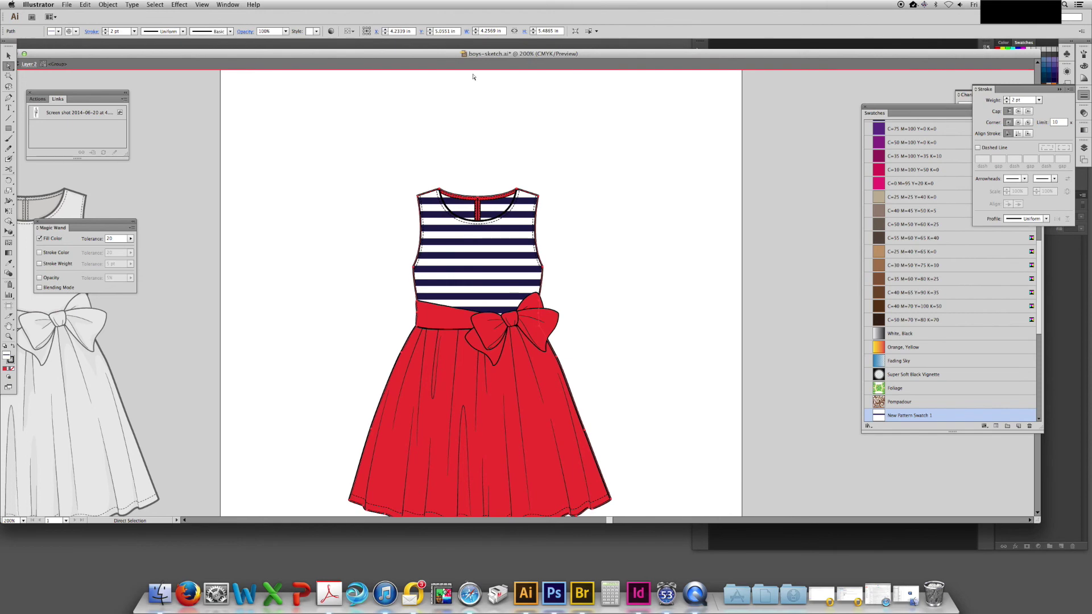
left_click(682, 220)
Show all hidden objects to bring back the neckline shading, and deselect everything
key("v")
key("alt+super+3")
left_click(711, 224)
left_click_drag(547, 89, 598, 125)
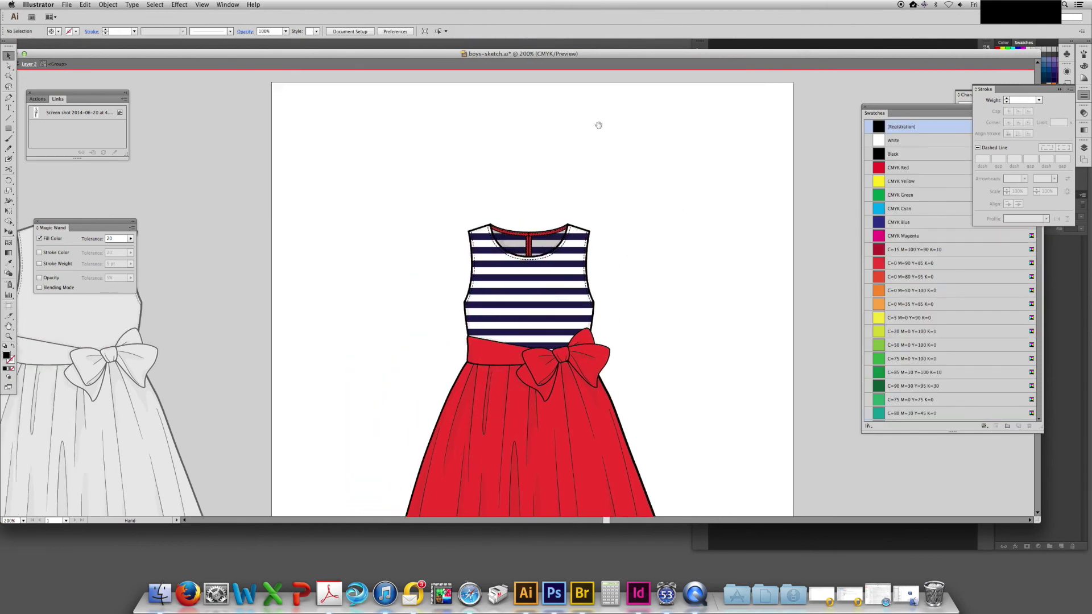
Select the coloured dress and move it to the left half of the artboard
key("super+minus")
left_click_drag(545, 159, 534, 113)
left_click_drag(686, 190, 563, 255)
left_click_drag(589, 253, 504, 231)
left_click_drag(425, 304, 363, 309)
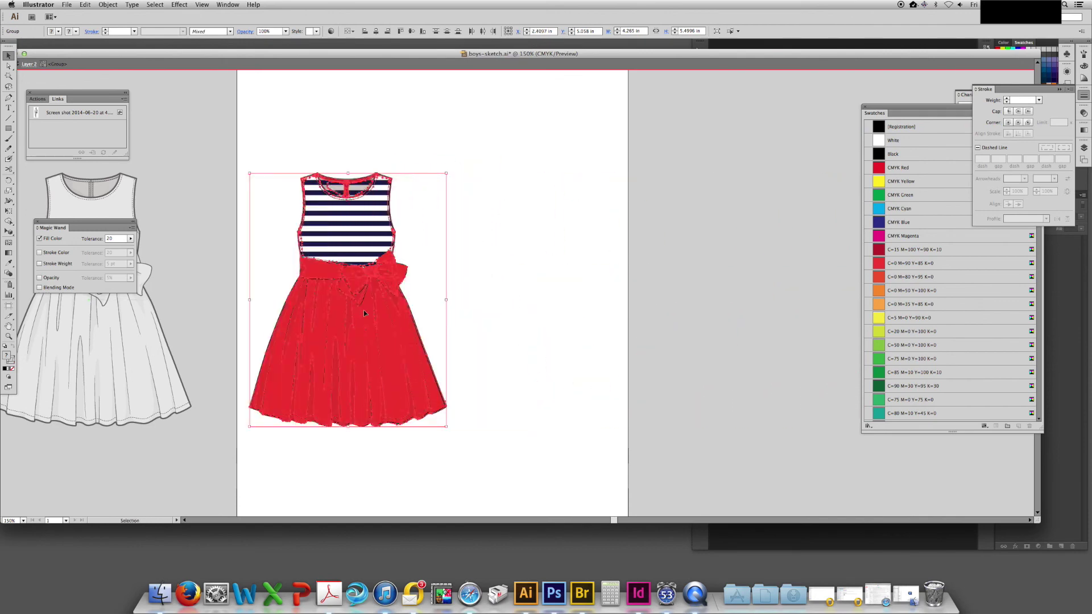
Create a copy of the dress reflected about the vertical axis and place it to the right of the original
right_click(355, 324)
mouse_move(382, 385)
left_click(453, 421)
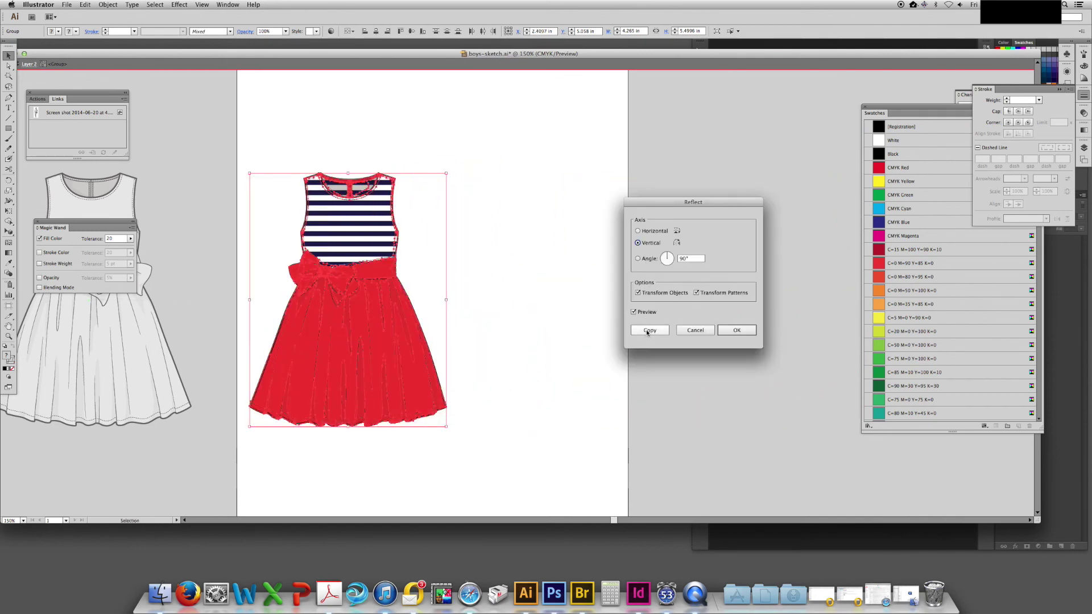
left_click(650, 330)
left_click_drag(367, 311, 571, 312)
left_click(741, 241)
Isolate the reflected dress's group for editing and clear the selection
key("super+plus")
key("super+plus")
left_click_drag(614, 86, 507, 166)
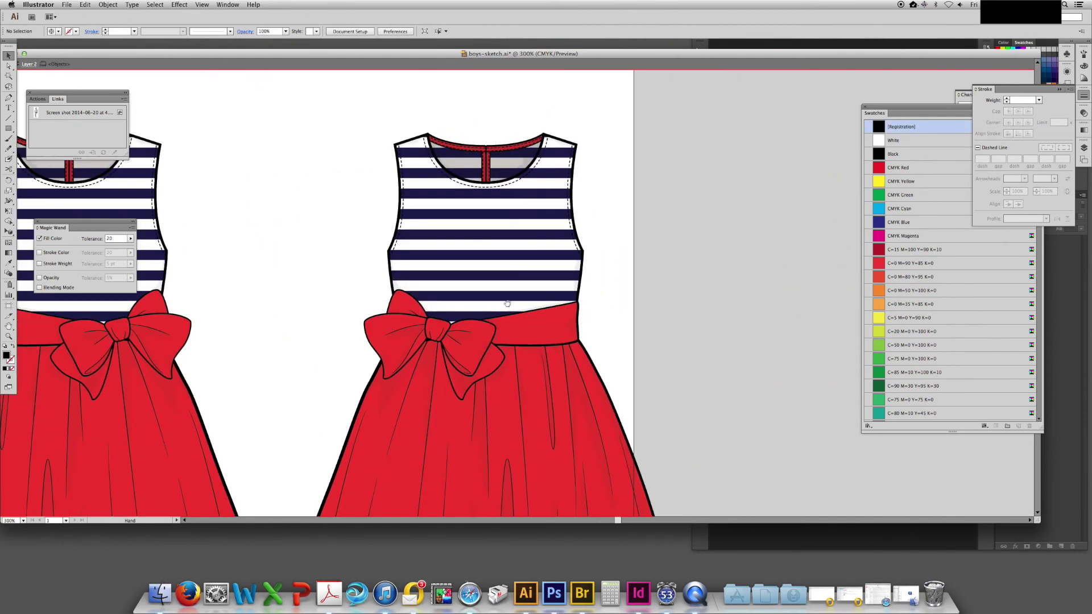
left_click(507, 165)
double_click(507, 165)
key("shift+super+a")
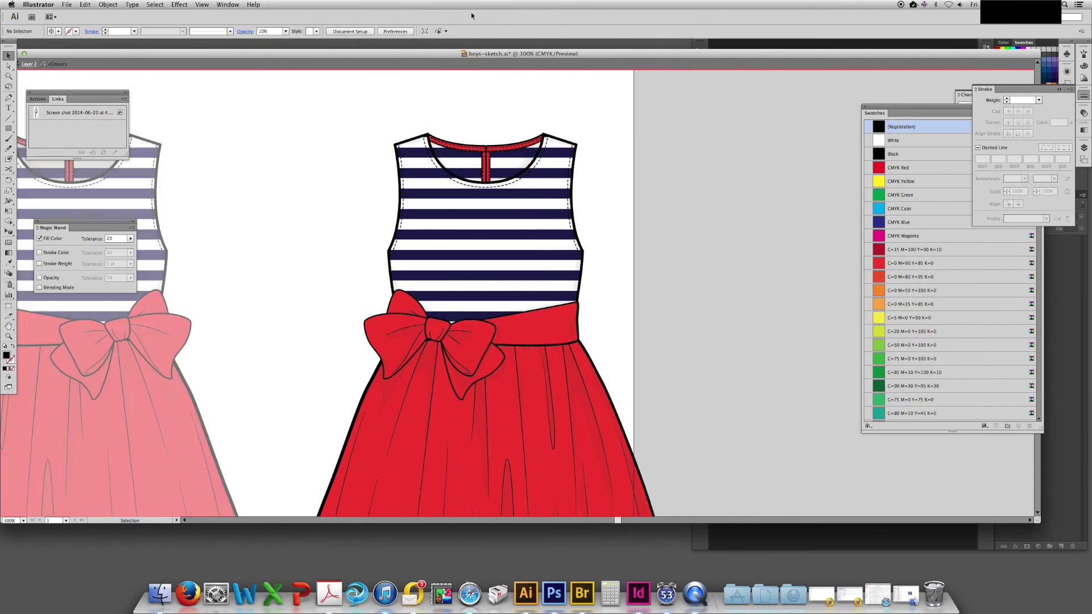
Hide the shading on the reflected dress and remove its front neckline with the stitching
key("super+plus")
left_click(477, 210)
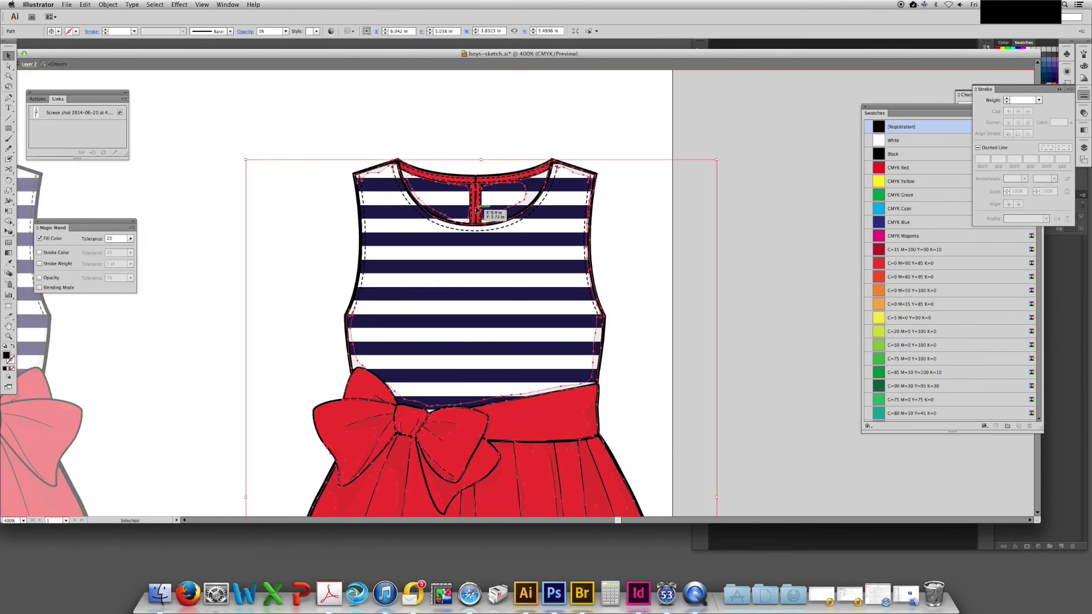
left_click(549, 173)
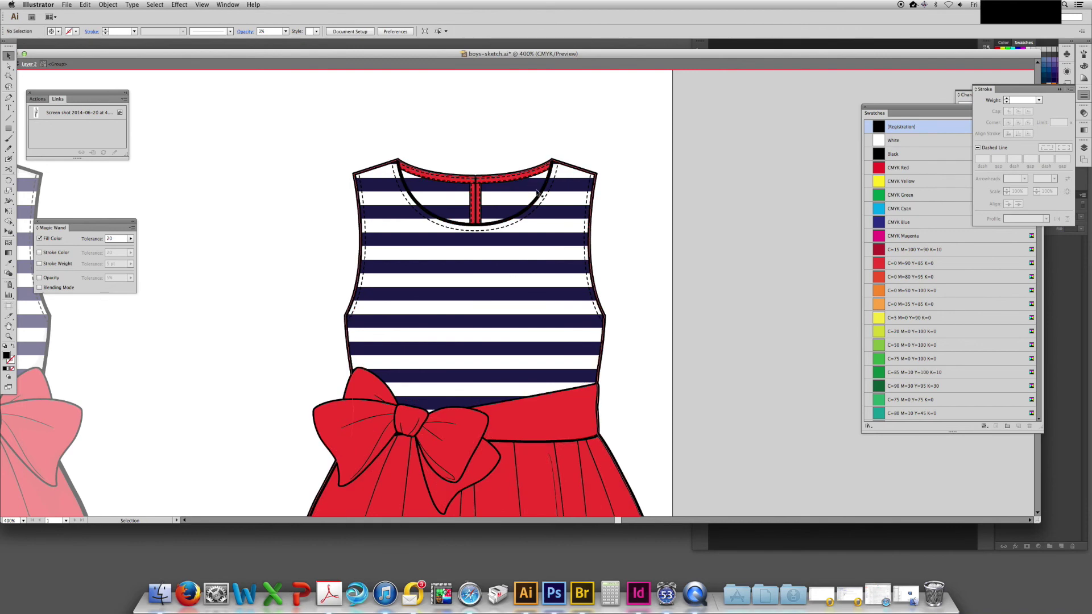
key("super+a")
key("super+plus")
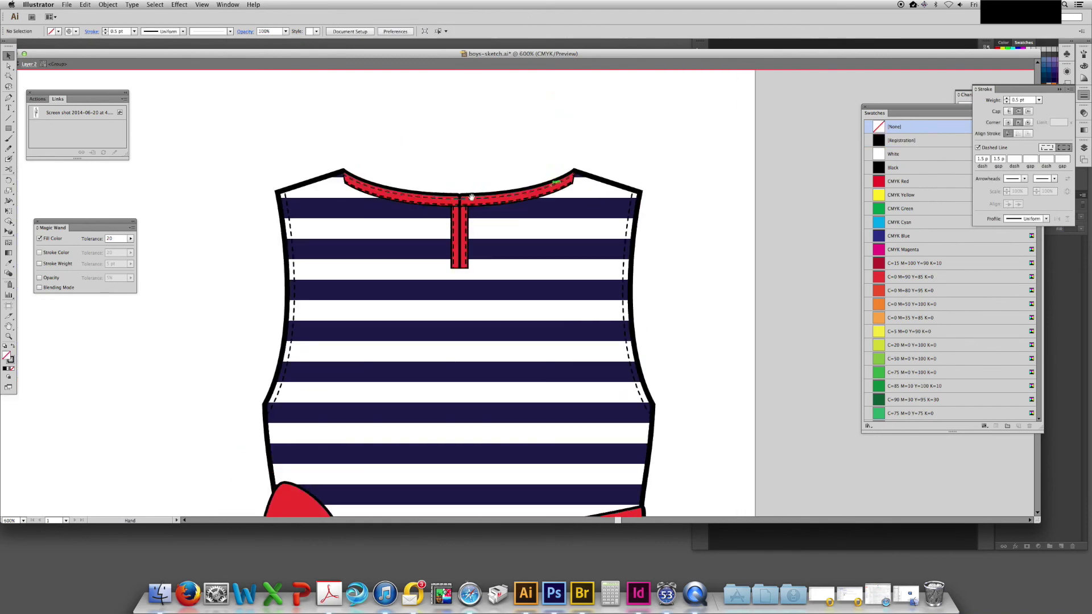
Delete the red neck band with its placket and draw a vertical centre-back line from the neckline down to the sash
left_click(452, 271)
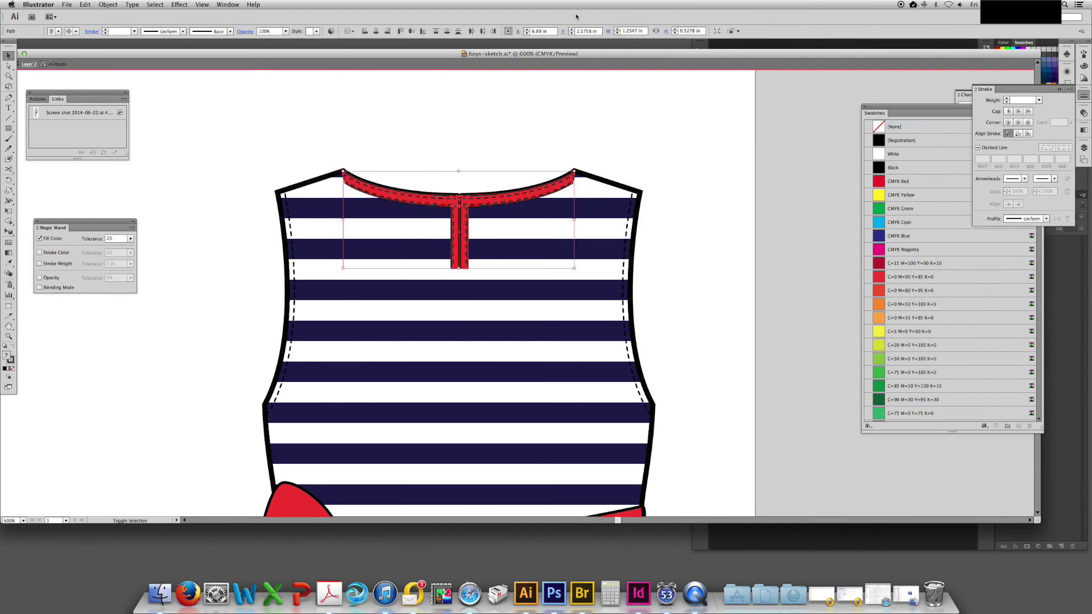
key("Delete")
left_click(460, 197)
scroll(449, 228, "down", 8)
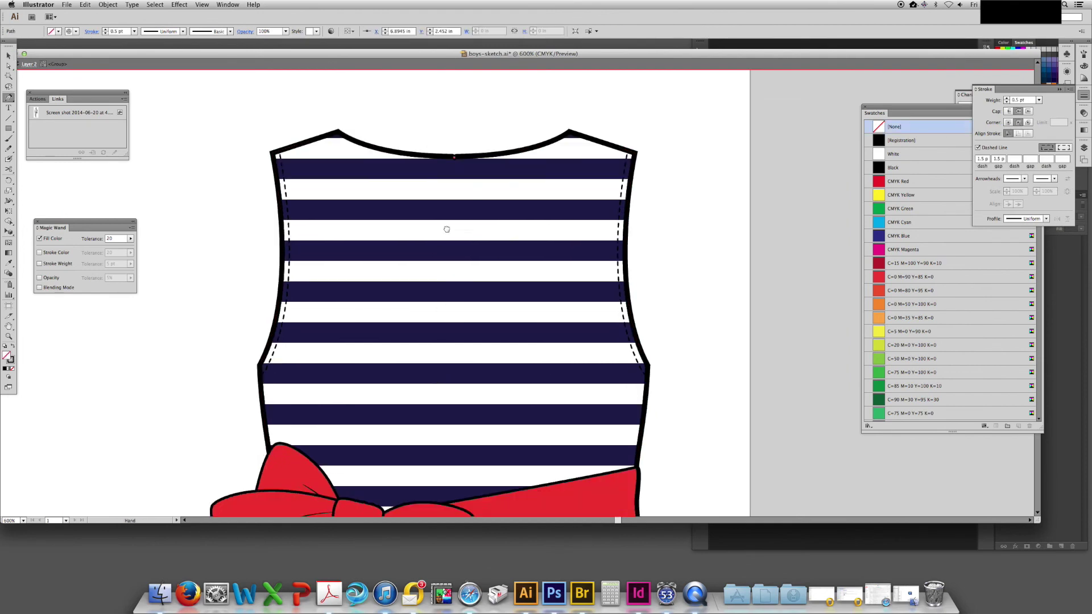
left_click(449, 315, "shift")
Make the centre-back line a solid stroke with a weight of 1 pt
left_click(978, 148)
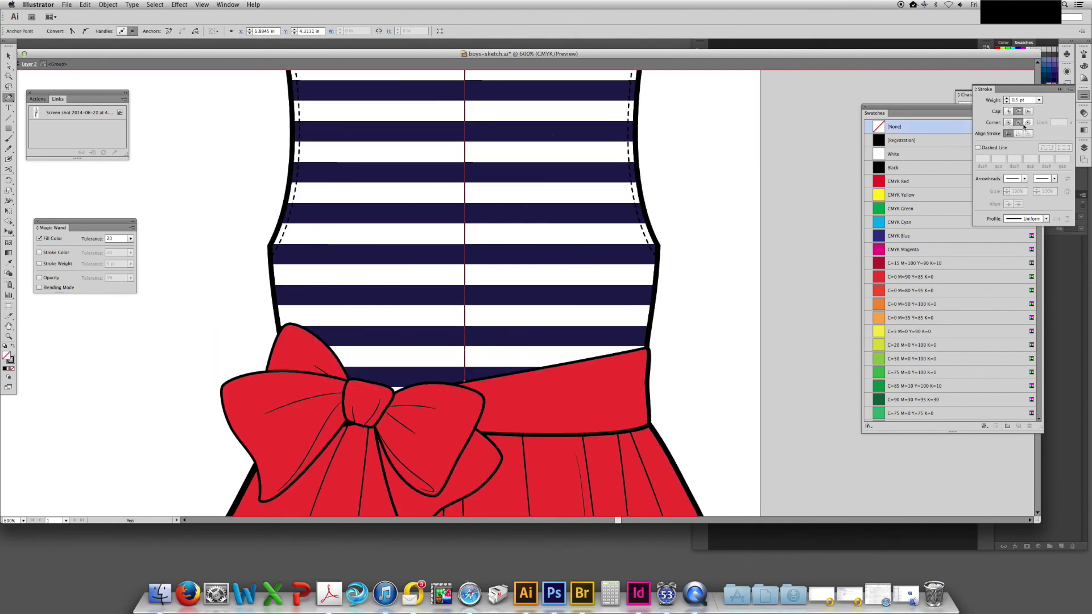
left_click(1038, 100)
left_click(1036, 126)
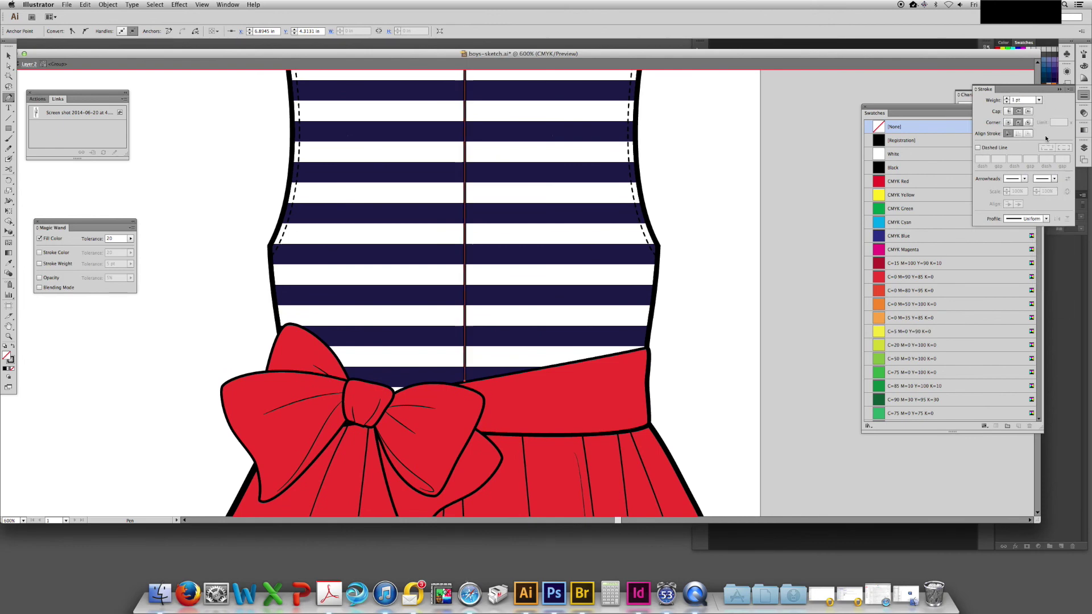
key("a")
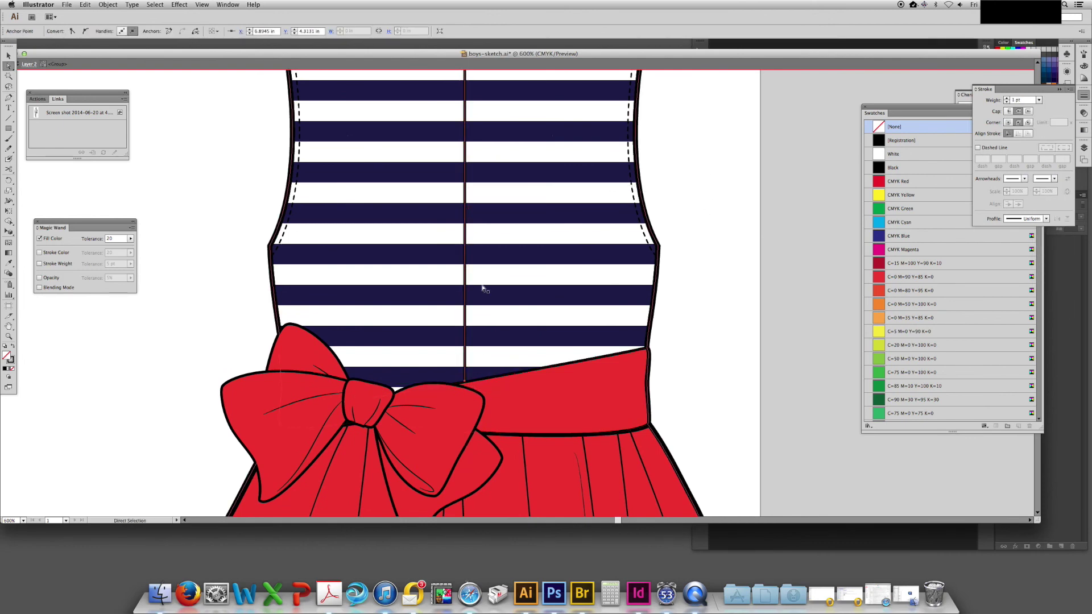
Delete the bow from the waist of the reflected dress
key("v")
left_click(378, 395)
key("Delete")
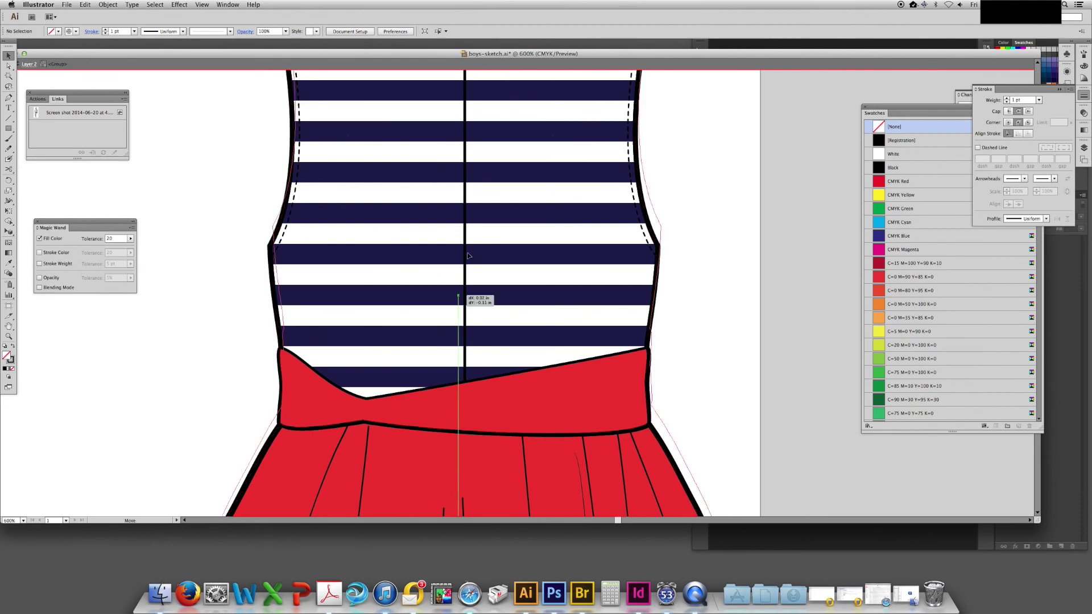
left_click(429, 219)
key("super+minus")
scroll(476, 227, "down", 3)
Replace the slanted sash with a red rectangular waistband about 2 in wide
left_click(520, 301)
key("Delete")
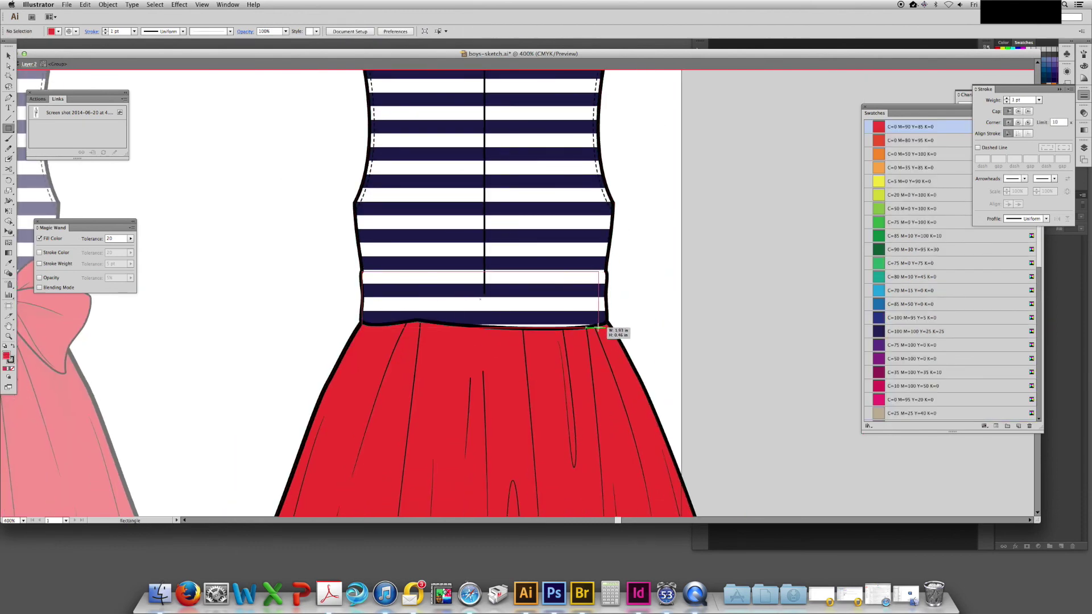
key("ctrl+z")
Reshape the skirt's upper edge so that it meets the lower edge of the waistband without a gap
key("a")
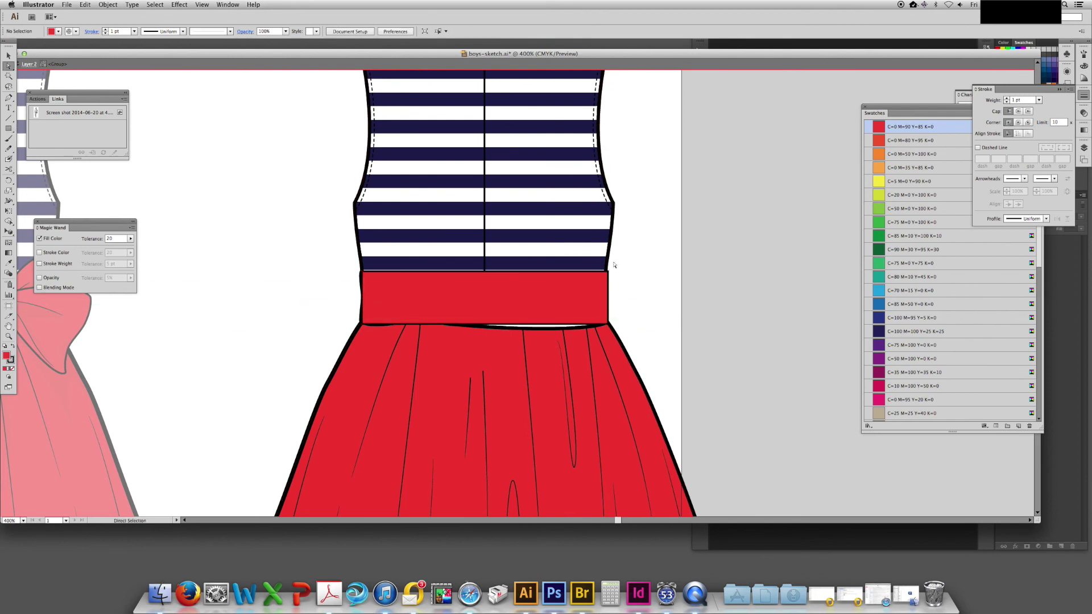
left_click(517, 328)
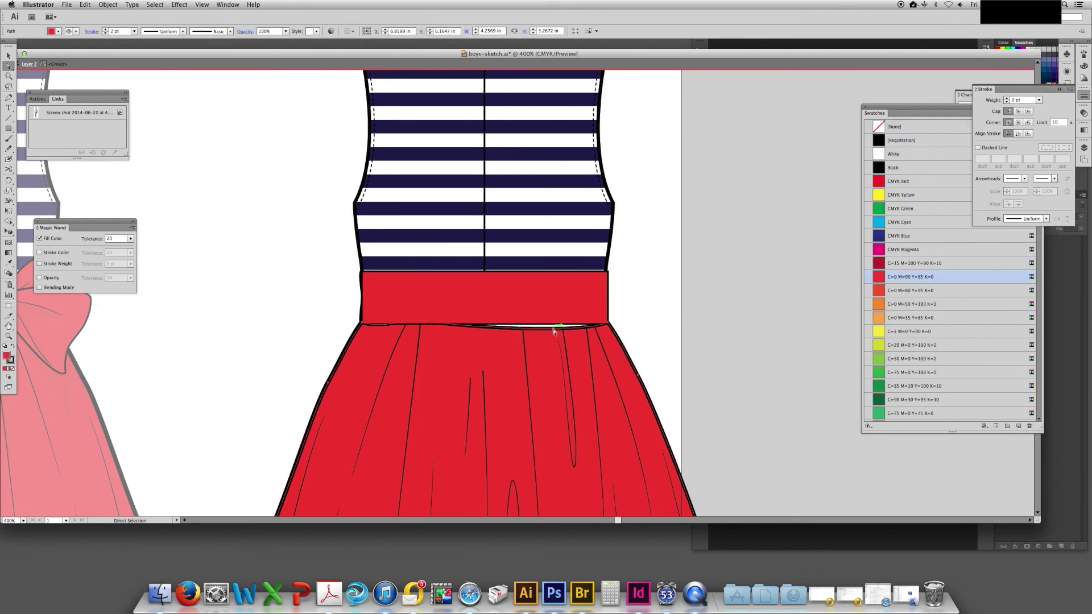
left_click_drag(591, 334, 585, 313)
left_click(419, 320)
key("a")
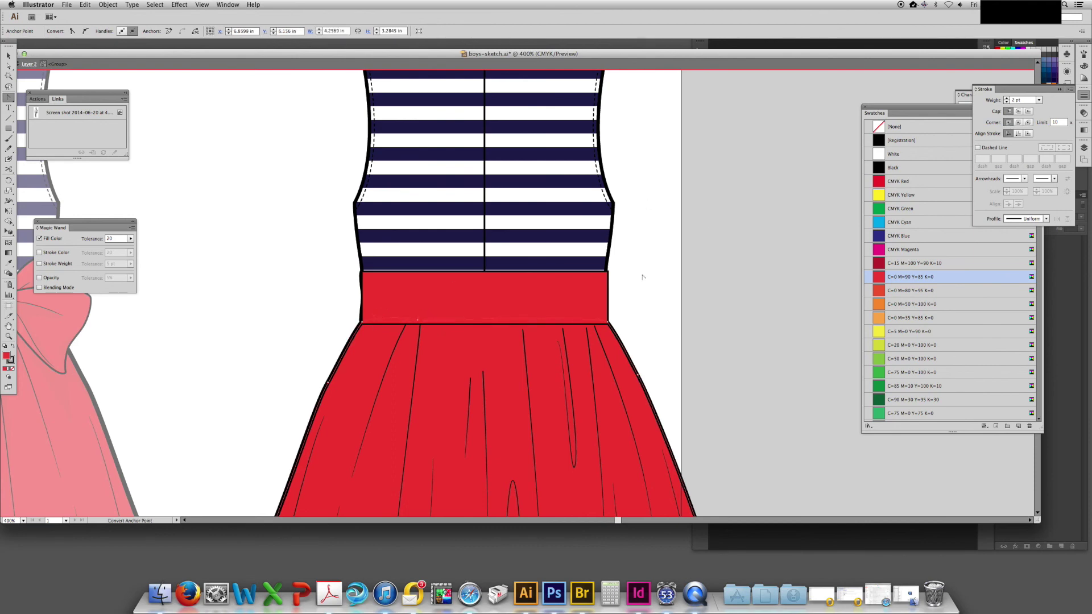
Extend the two short fold lines at the skirt's centre up to the waistband
left_click_drag(483, 372, 483, 325)
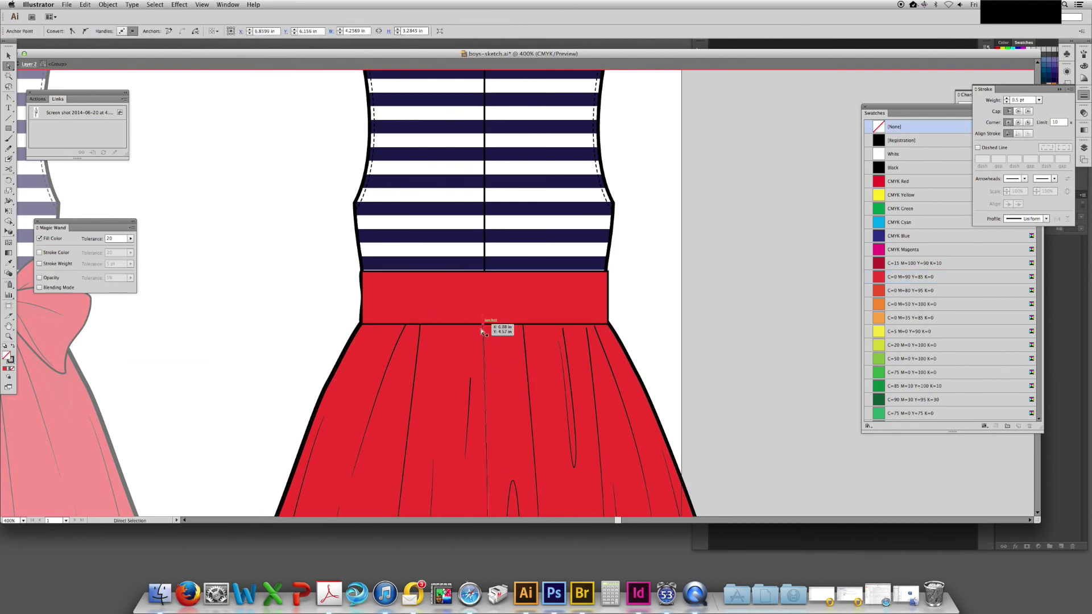
left_click_drag(471, 378, 468, 325)
left_click(636, 220)
left_click_drag(636, 219, 636, 277)
Curve the waistband's corners and pull the middle of both side edges slightly inward to follow the waist
left_click(488, 373)
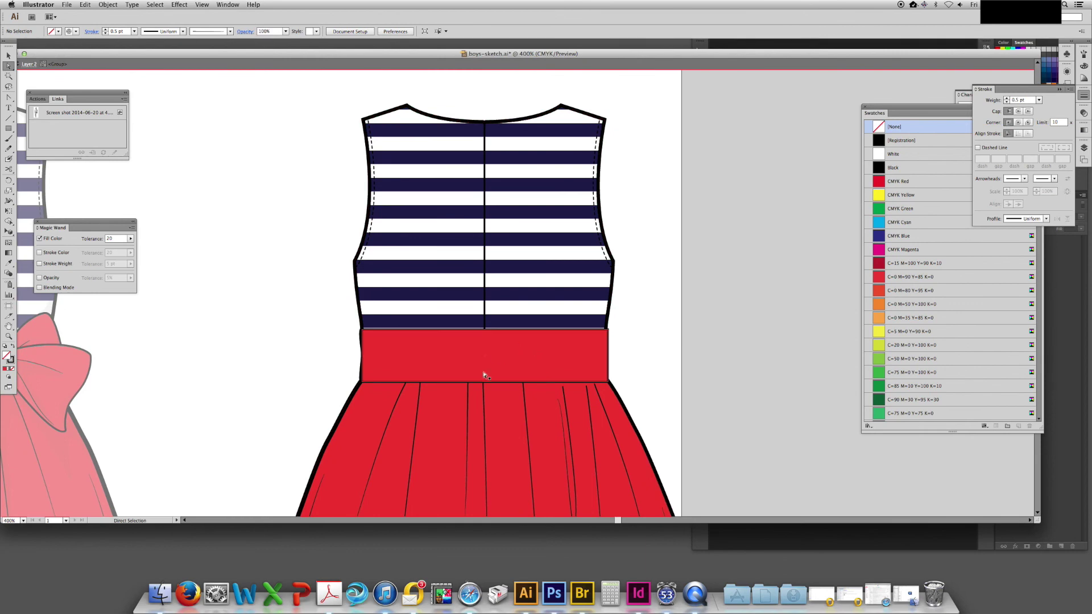
key("shift+c")
mouse_move(362, 383)
left_mouse_down()
mouse_move(370, 394)
mouse_move(357, 376)
left_mouse_up()
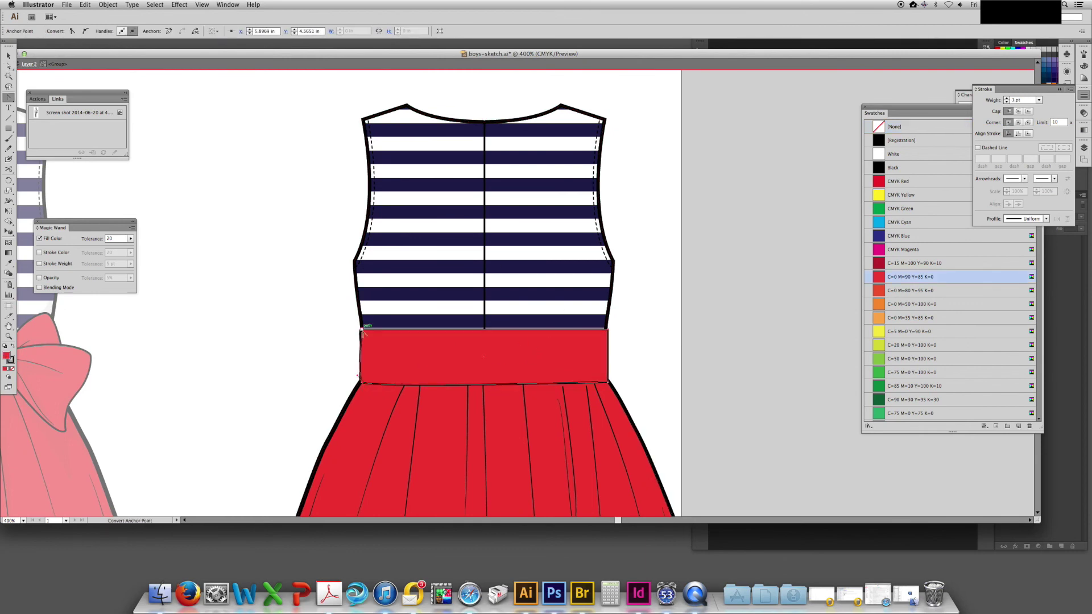
left_click(608, 329)
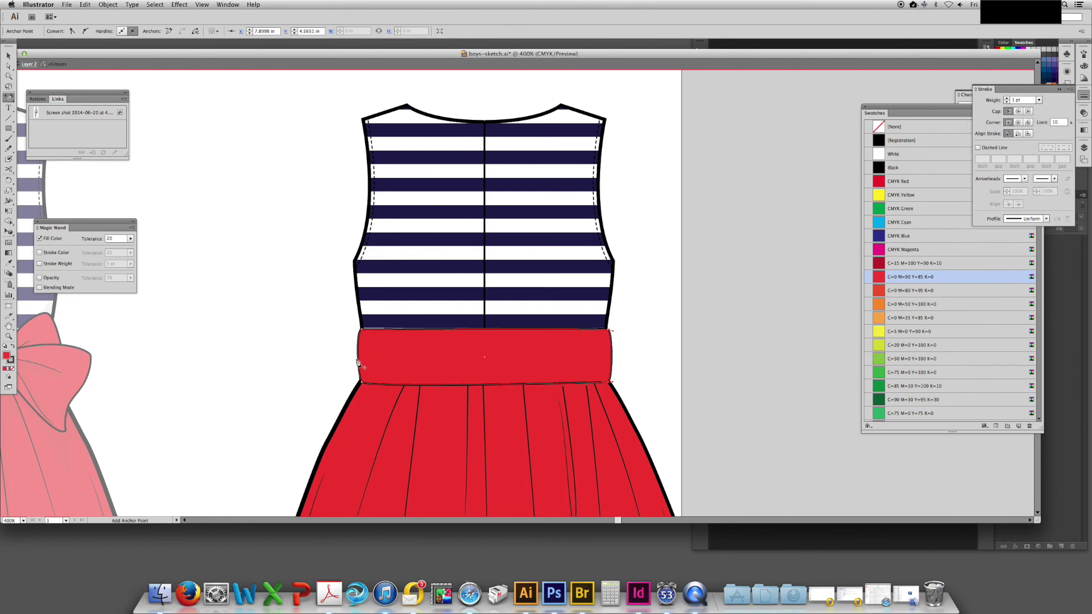
key("a")
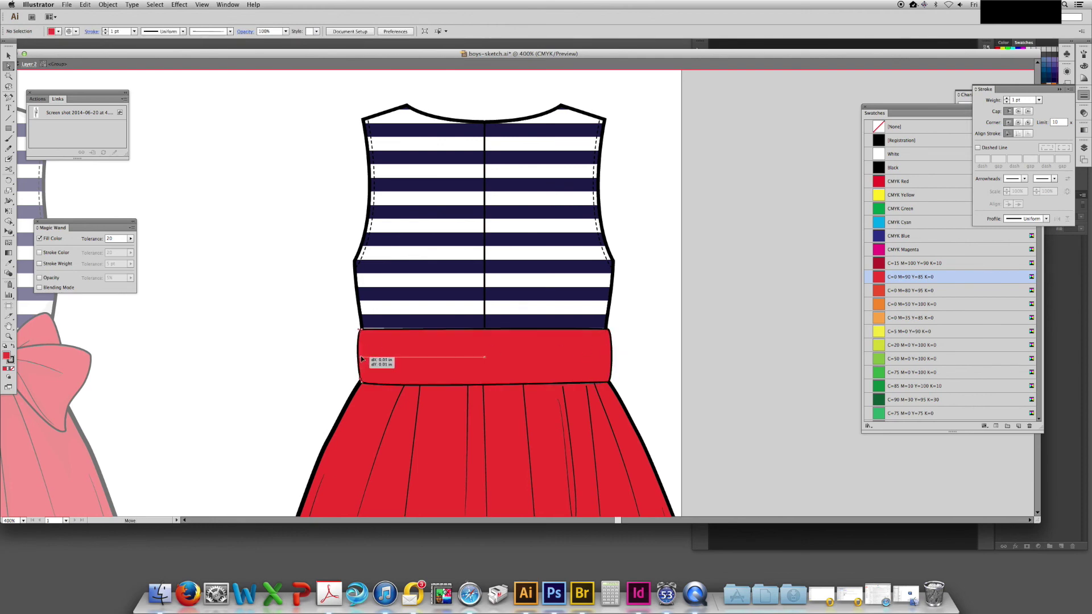
left_click(609, 356)
left_click_drag(607, 358, 606, 357)
Extend the centre-back line down over the waistband and into the upper skirt
left_click(485, 320)
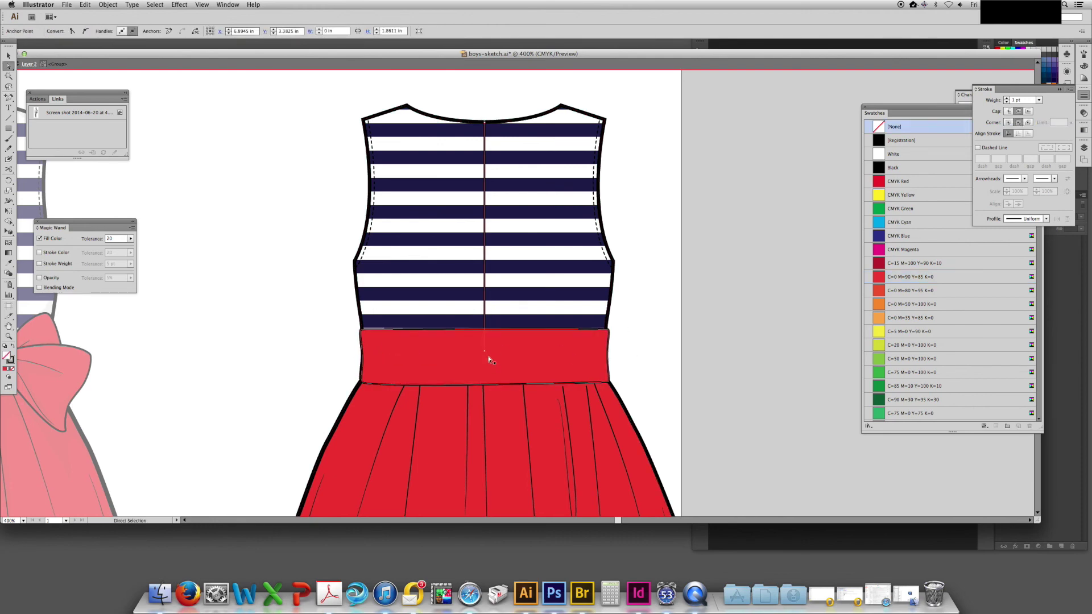
left_click_drag(488, 353, 488, 386)
left_click_drag(489, 430, 497, 463)
left_click_drag(510, 387, 511, 326)
key("v")
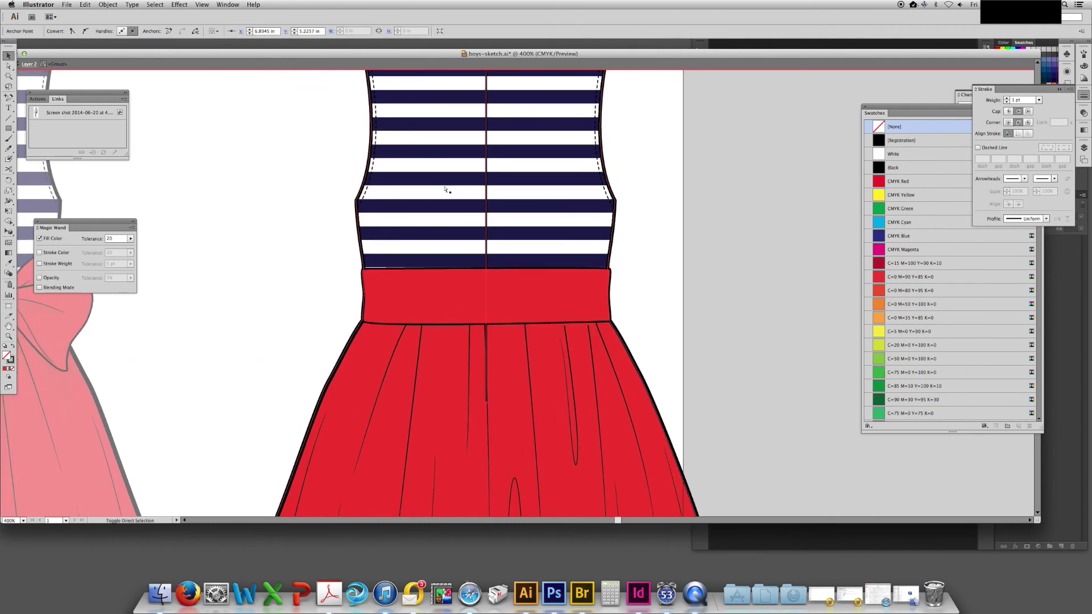
left_click_drag(490, 426, 482, 433)
left_click(704, 290)
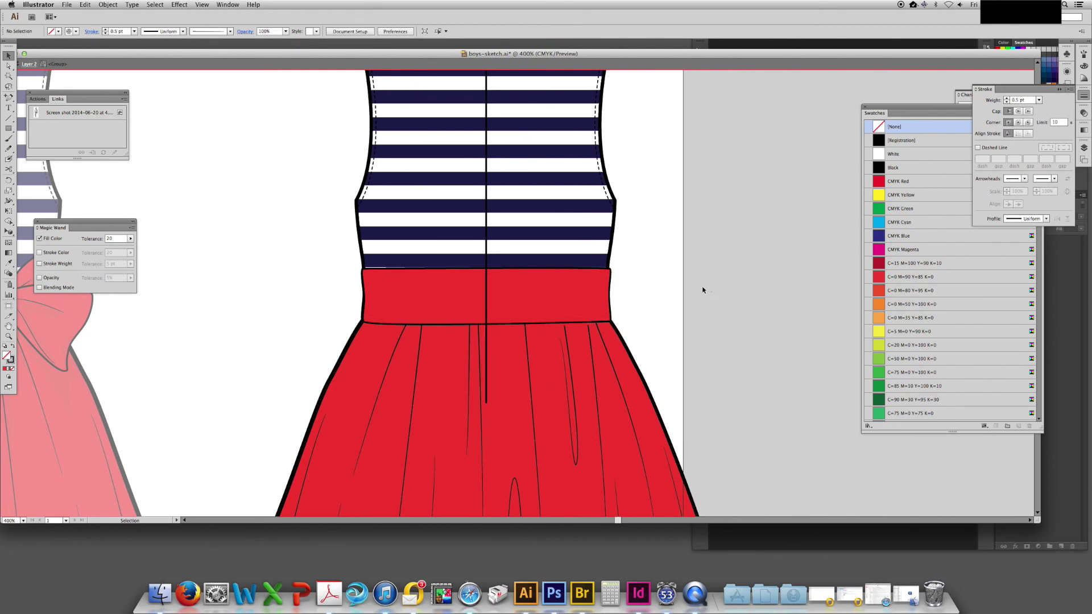
Move the two central skirt fold lines apart, one to each side of the centre-back line
left_click_drag(556, 166, 564, 196)
left_click_drag(467, 372, 504, 386)
scroll(592, 263, "down", 5)
scroll(666, 346, "up", 6)
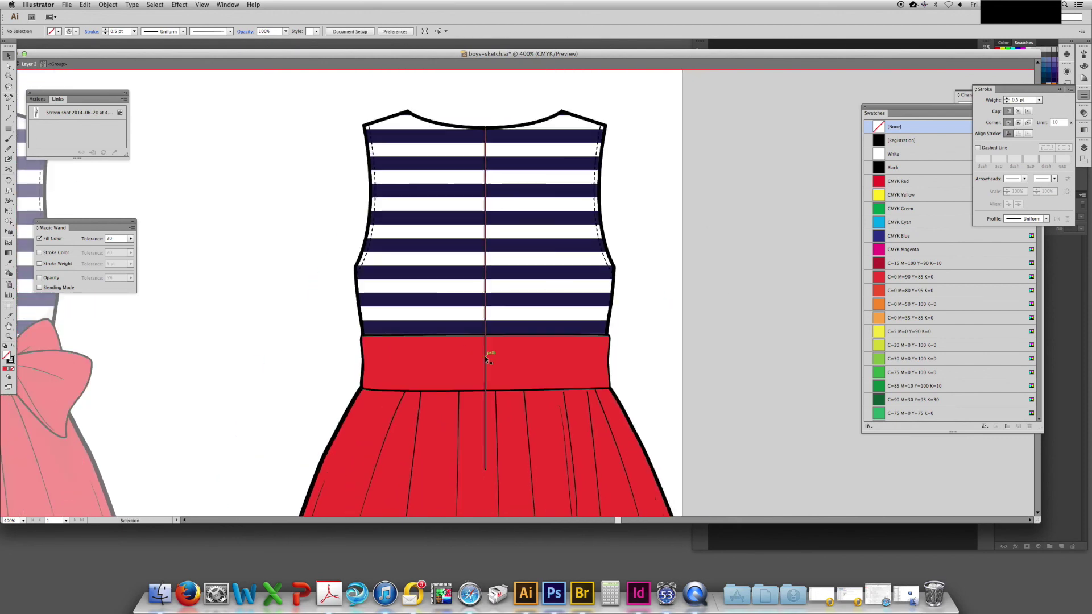
Offset the centre-back line by 0.05 in with miter joins and give the offset path the dashed stitching style
left_click(484, 356)
left_click(108, 4)
mouse_move(113, 165)
left_click(205, 194)
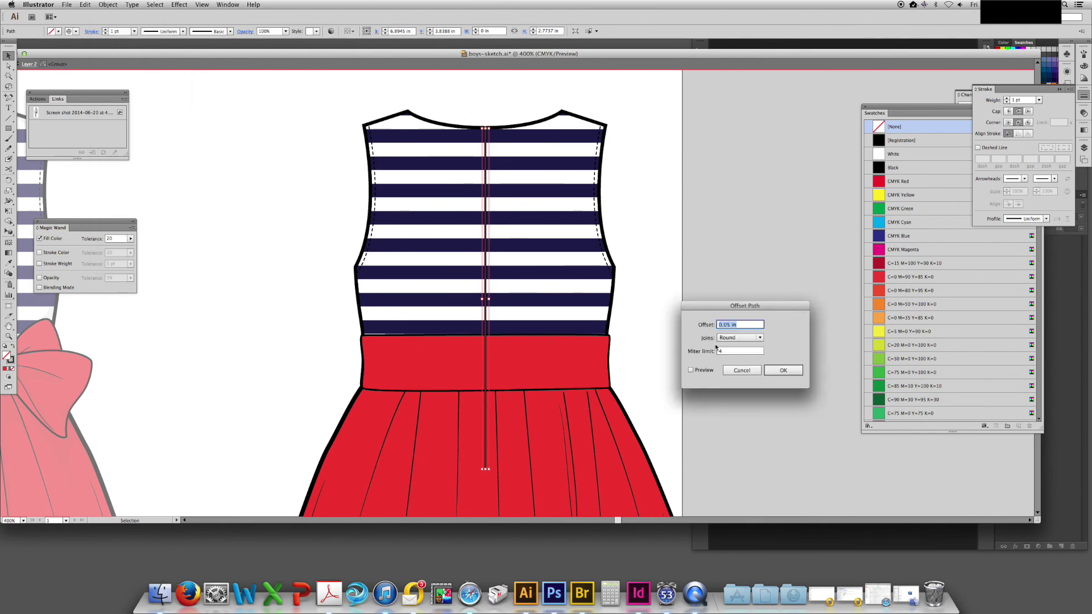
left_click(692, 370)
left_click(740, 337)
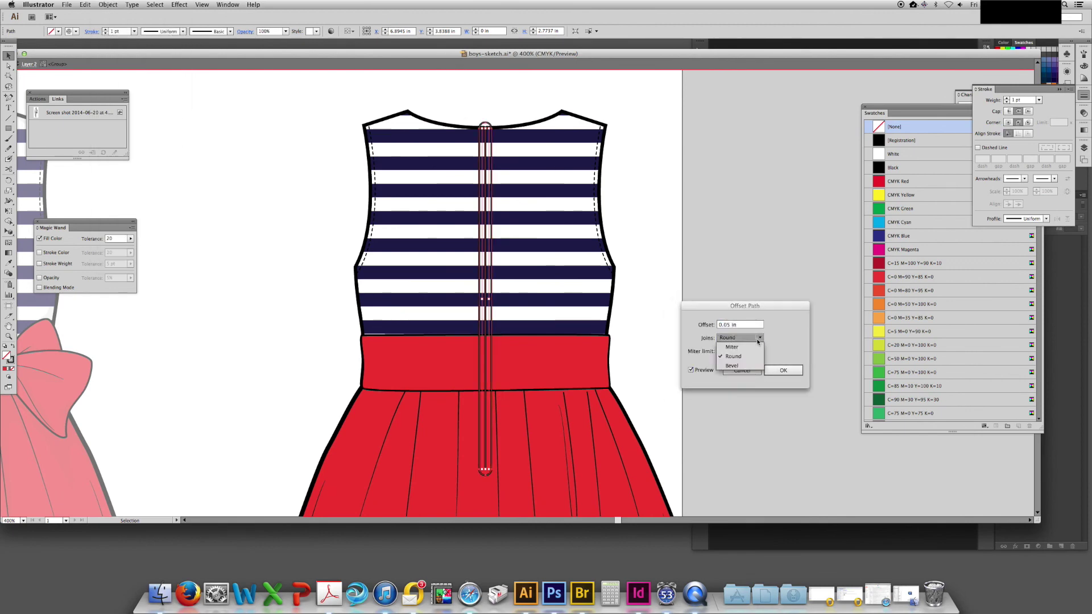
left_click(733, 343)
left_click(783, 370)
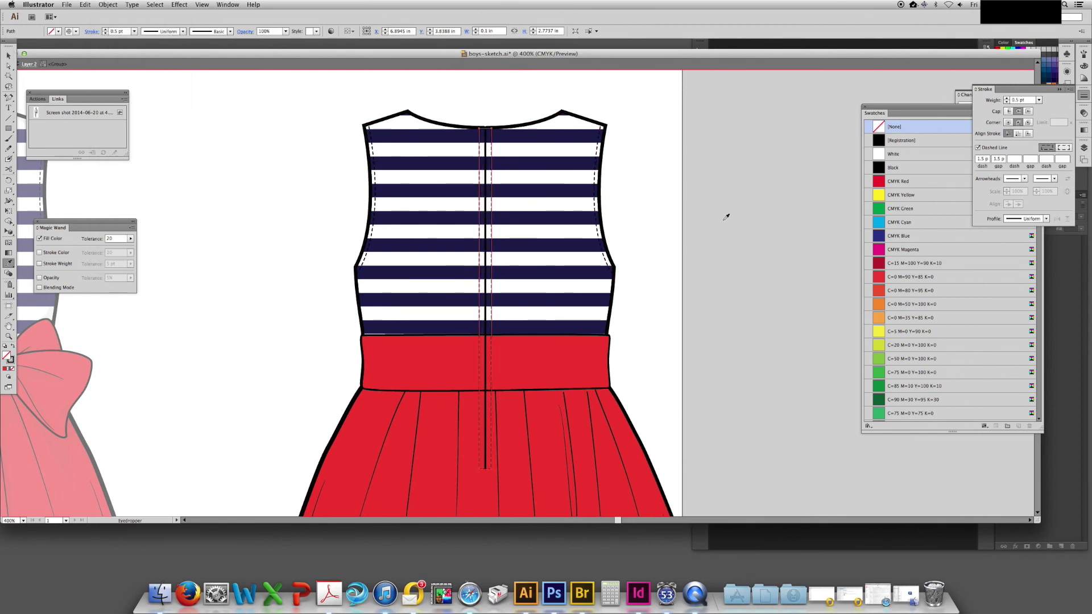
left_click(686, 165)
left_click_drag(675, 230, 699, 195)
Shift only the stripe pattern inside the back bodice so that navy falls on the shoulder tips
key("a")
left_click(545, 196)
key("grave+Down")
left_click(703, 248)
key("super+minus")
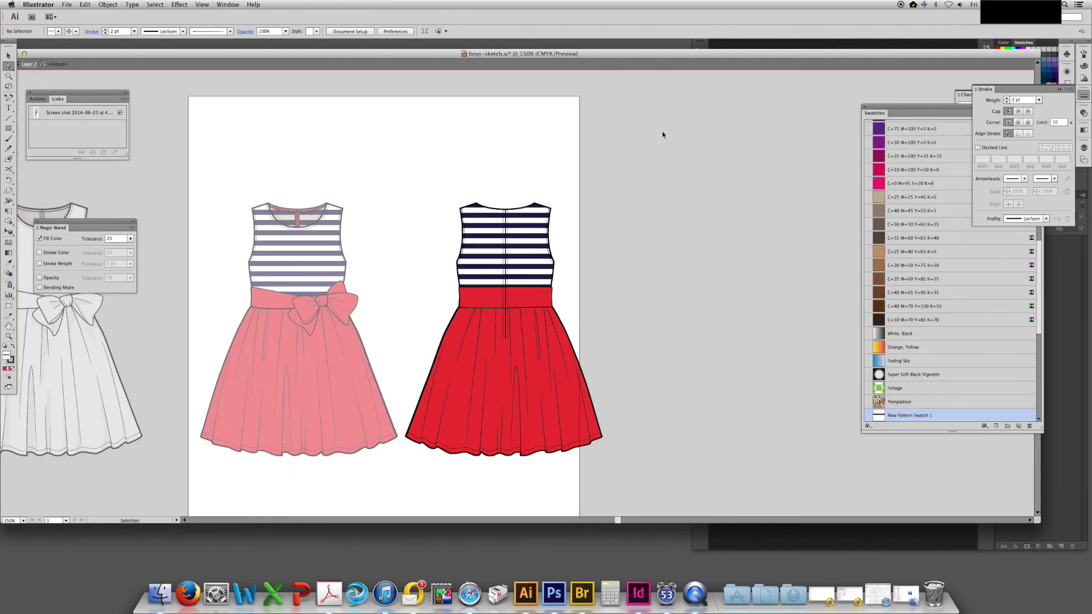
Copy the bodice upward, cut the copy at both neck points, and delete everything except its neckline curve
key("v")
left_click_drag(617, 233, 667, 220)
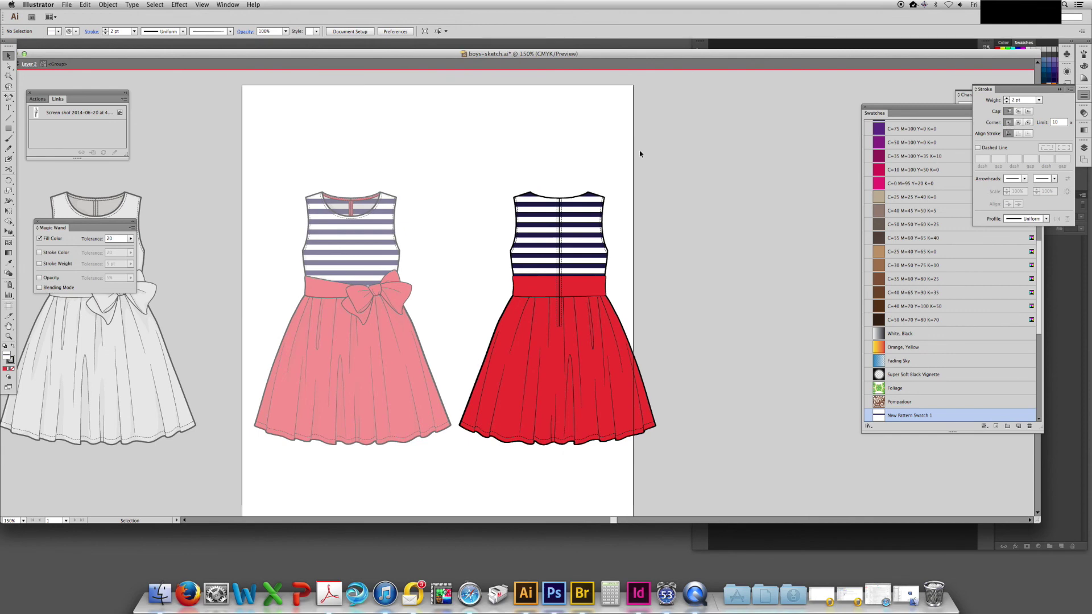
key("super+equal")
key("super+equal")
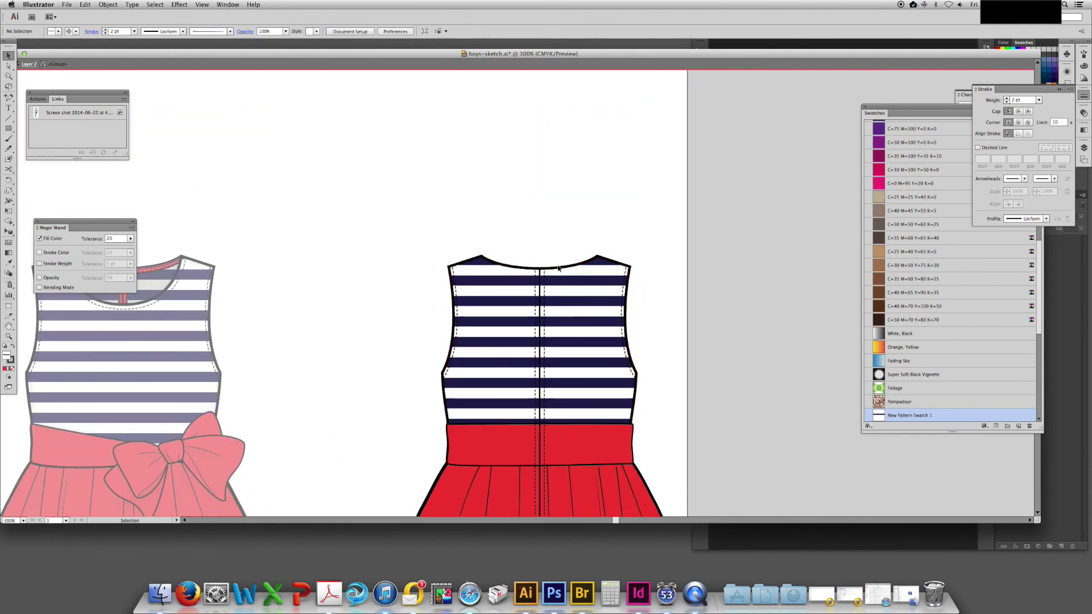
left_click_drag(558, 268, 558, 226)
key("c")
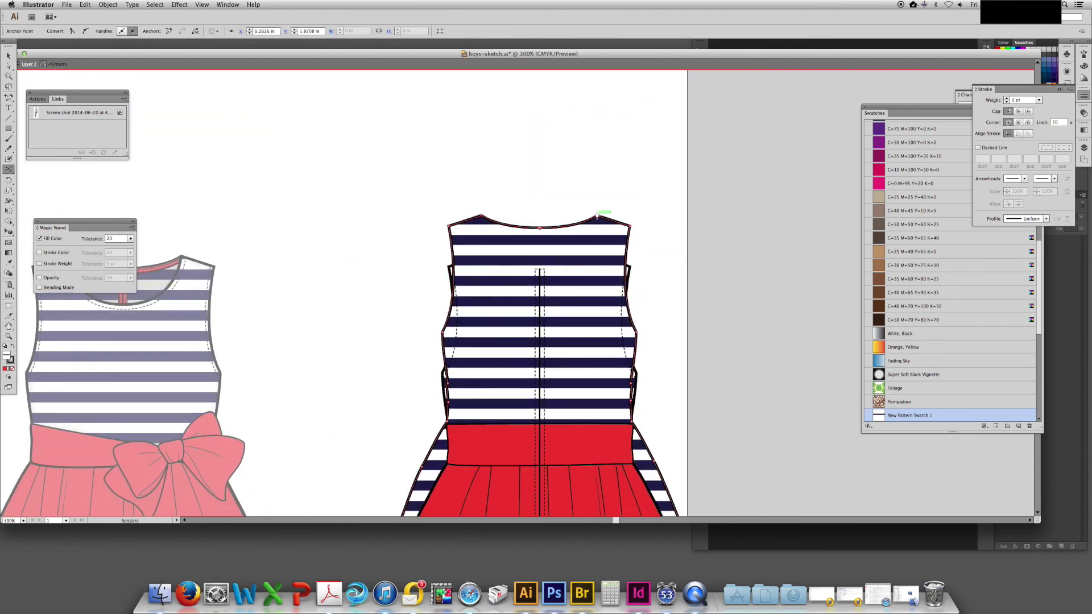
left_click(597, 215)
key("v")
left_click(583, 236)
key("Delete")
Remove the fill from the copied neckline curve and place it exactly on the back neckline
left_click(549, 226)
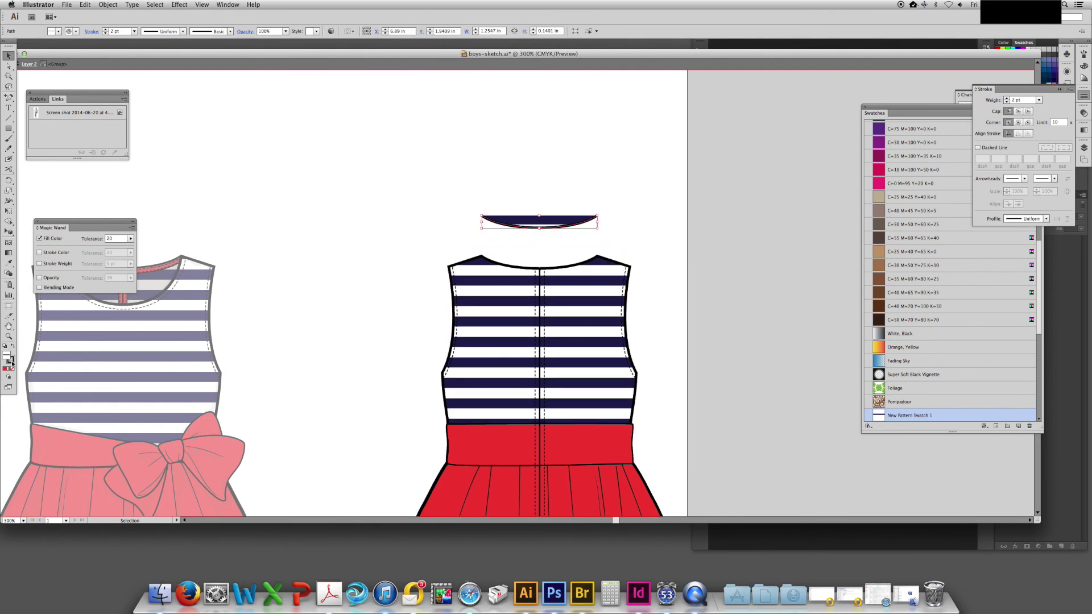
left_click(12, 368)
key("super+plus")
left_click_drag(540, 240, 554, 297)
key("super+shift+a")
Offset the back neckline curve by 0.05 in with round joins
left_click(108, 5)
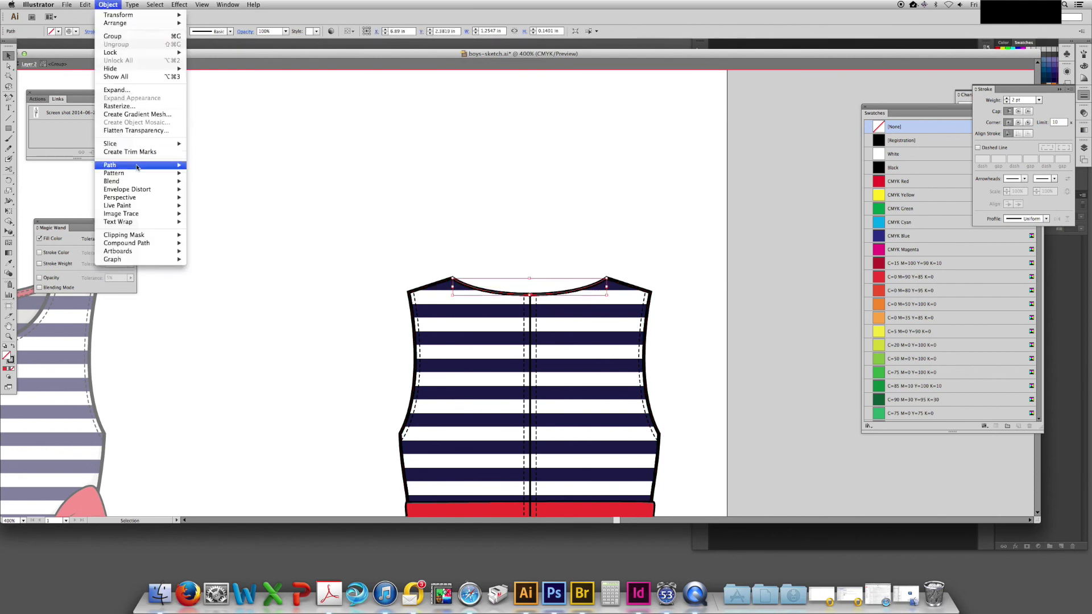
mouse_move(120, 161)
left_click(228, 195)
left_click(691, 370)
left_click(739, 338)
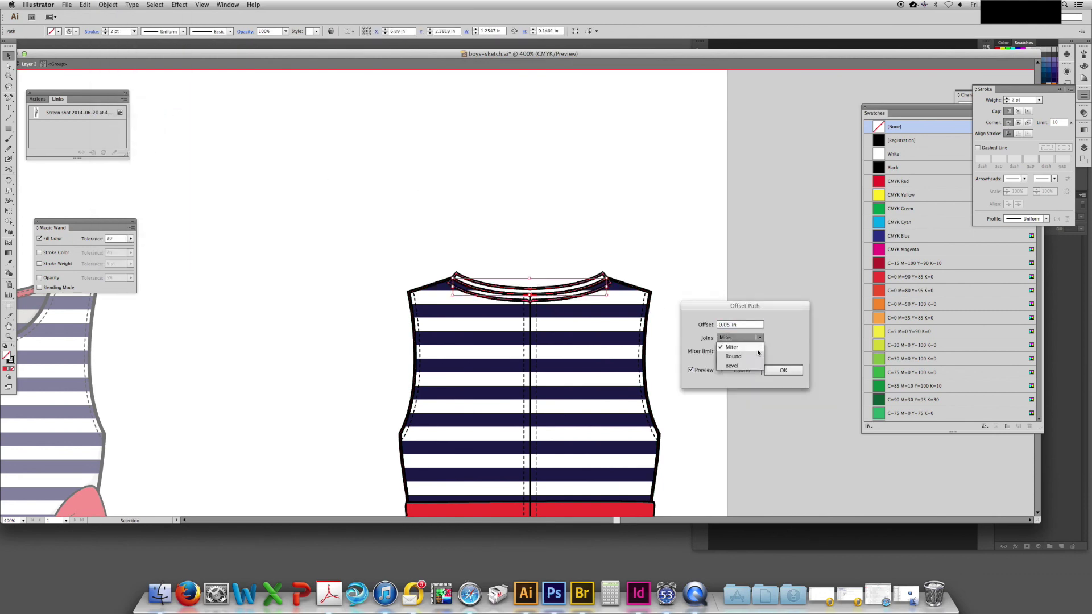
left_click(734, 348)
left_click(783, 370)
Cut the neckline offset at both shoulder seams and delete its upper part, keeping only the curve inside the bodice
key("super+plus")
key("super+plus")
key("super+plus")
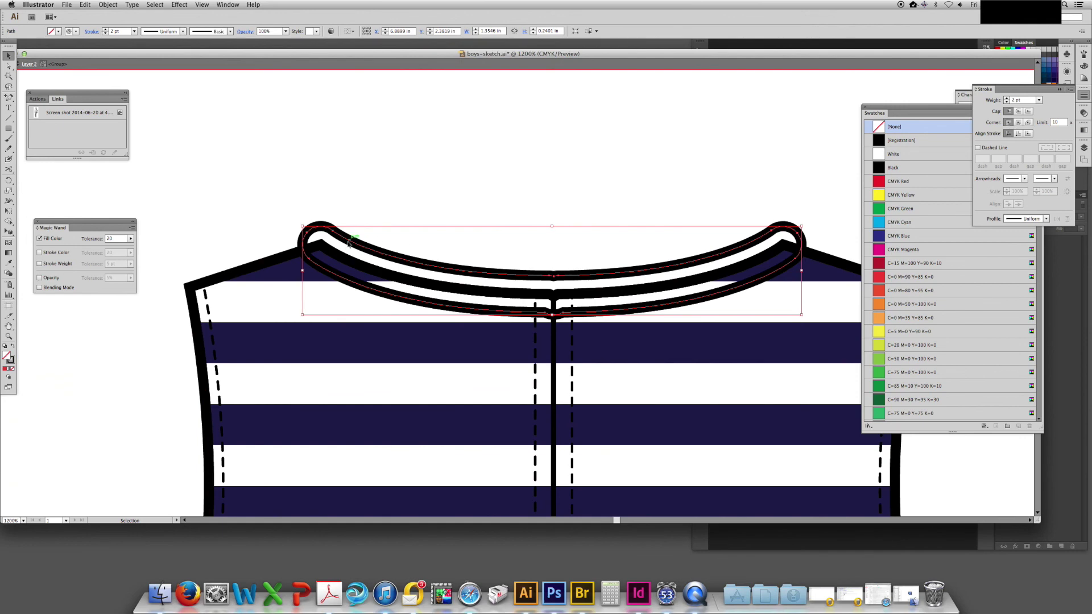
key("c")
left_click(304, 249)
left_click_drag(796, 245, 582, 247)
left_click(592, 259)
key("super+z")
left_click(592, 259)
key("v")
key("Delete")
left_click_drag(573, 159, 757, 66)
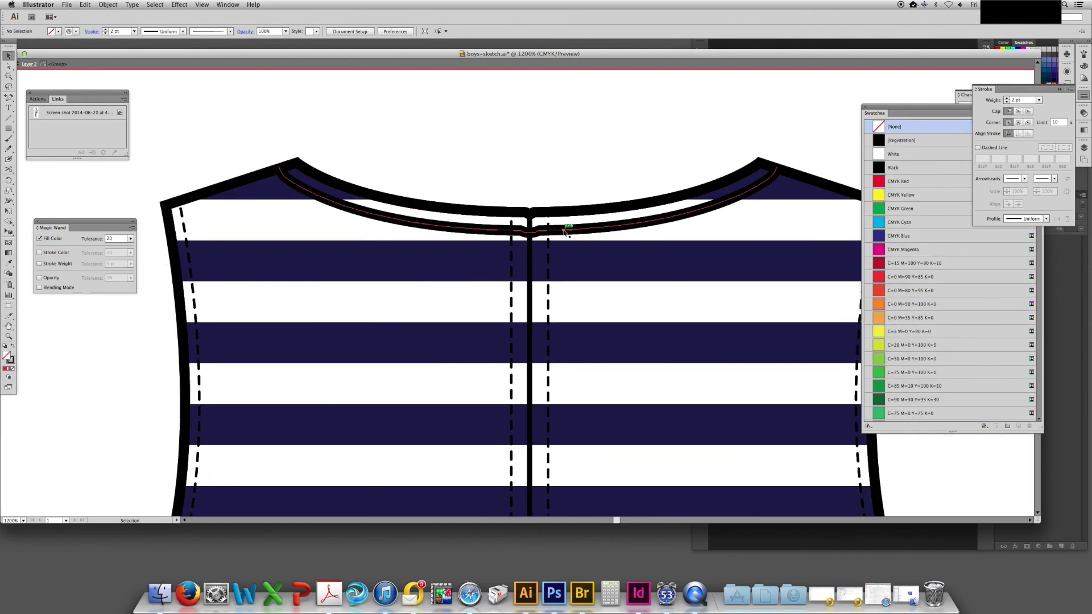
Copy the dashed stitching style from the centre-back stitching to the neckline offset curve
left_click(566, 230)
key("i")
left_click(552, 242)
left_click(549, 272)
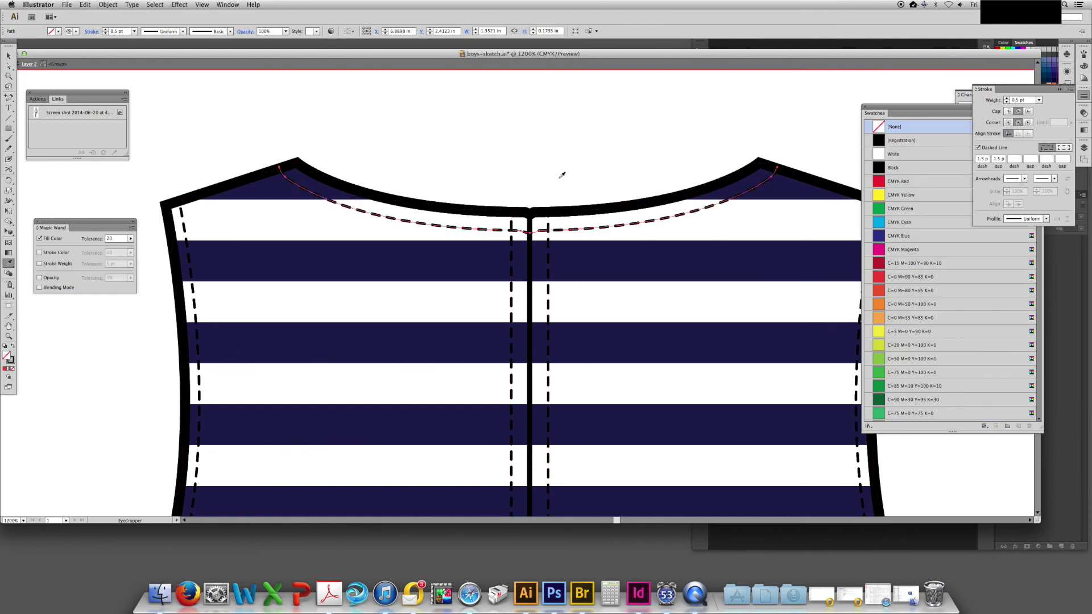
key("v")
left_click(540, 126)
Leave the isolated dress group, show all the hidden shading again and clear the selection
key("super+minus")
key("super+minus")
key("super+minus")
key("super+minus")
left_click_drag(629, 372, 600, 228)
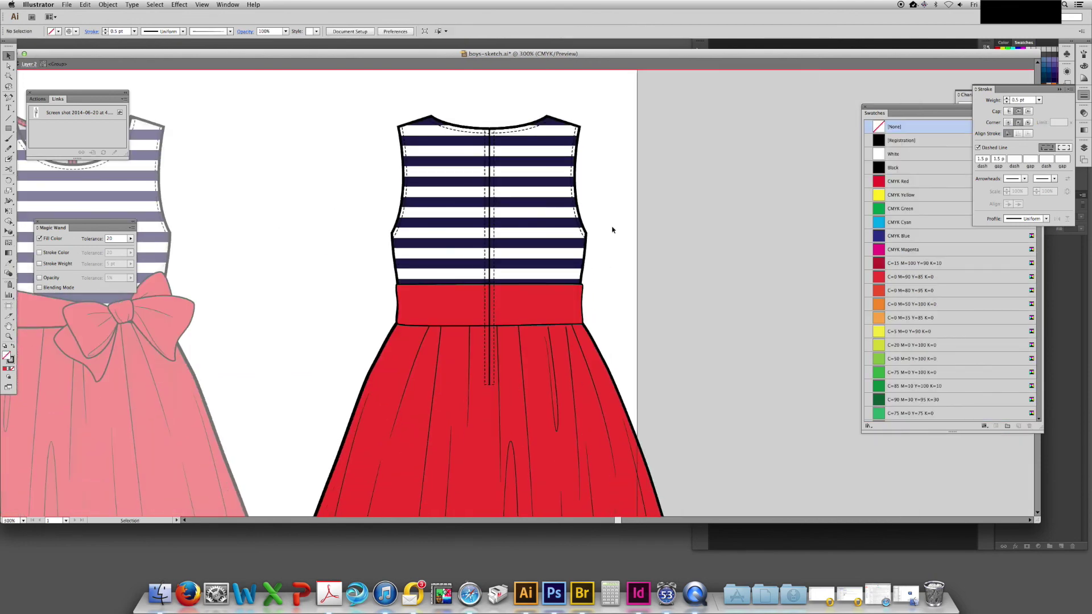
double_click(610, 230)
key("super+alt+3")
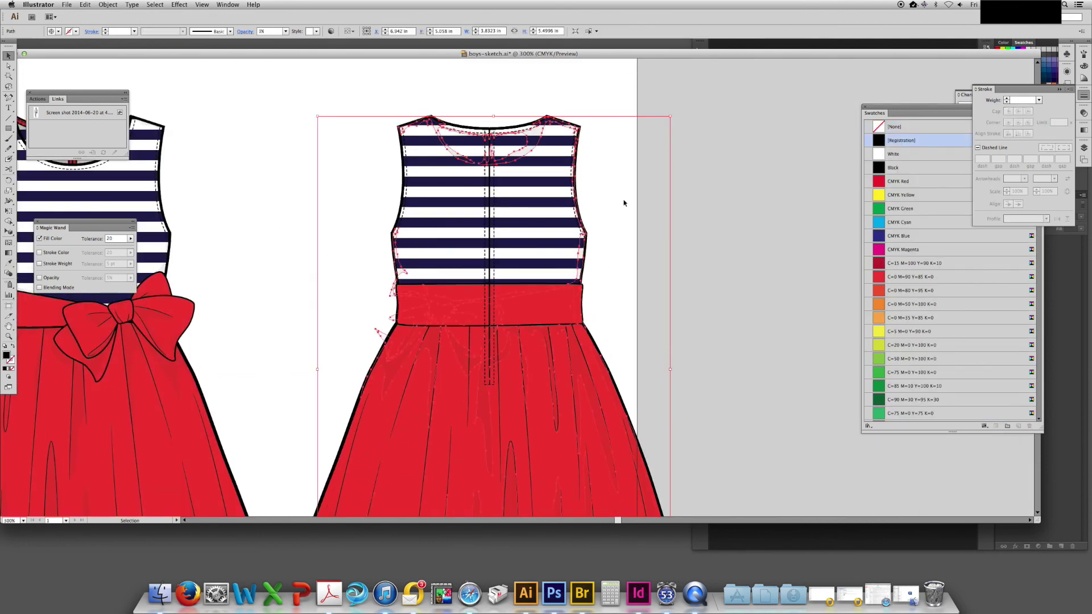
left_click(625, 203)
left_click_drag(633, 208, 634, 203)
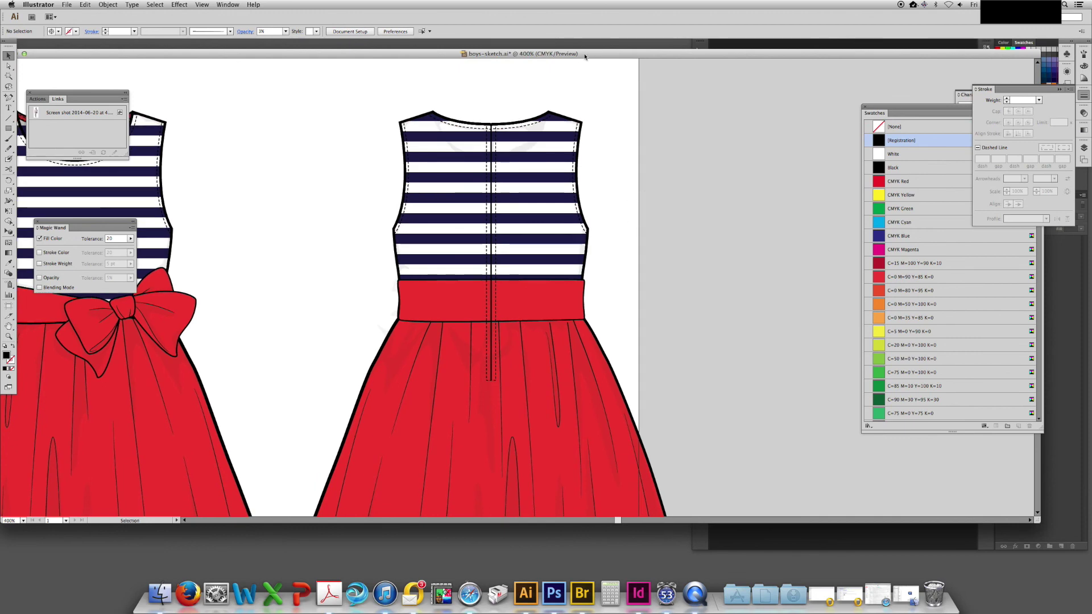
Select the back view's shading path and redraw its upper edge with the Pencil tool along the back neckline and shoulders, removing the front neckline shadow
key("super+plus")
left_click_drag(327, 388, 377, 365)
left_click(378, 365)
key("n")
left_click_drag(370, 319, 386, 273)
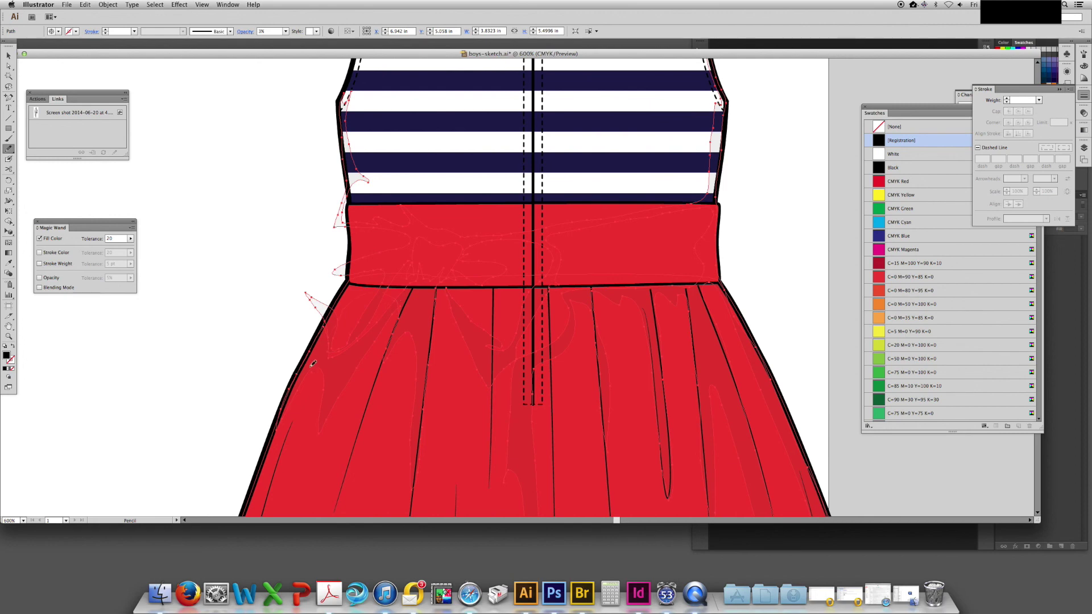
left_click_drag(385, 282, 364, 314)
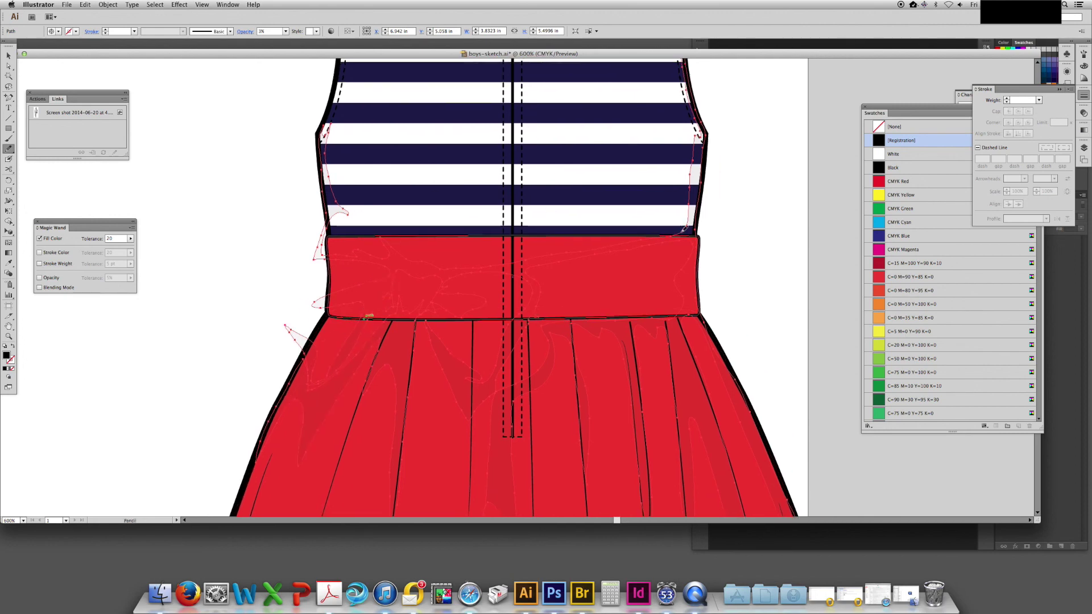
scroll(556, 298, "up", 6)
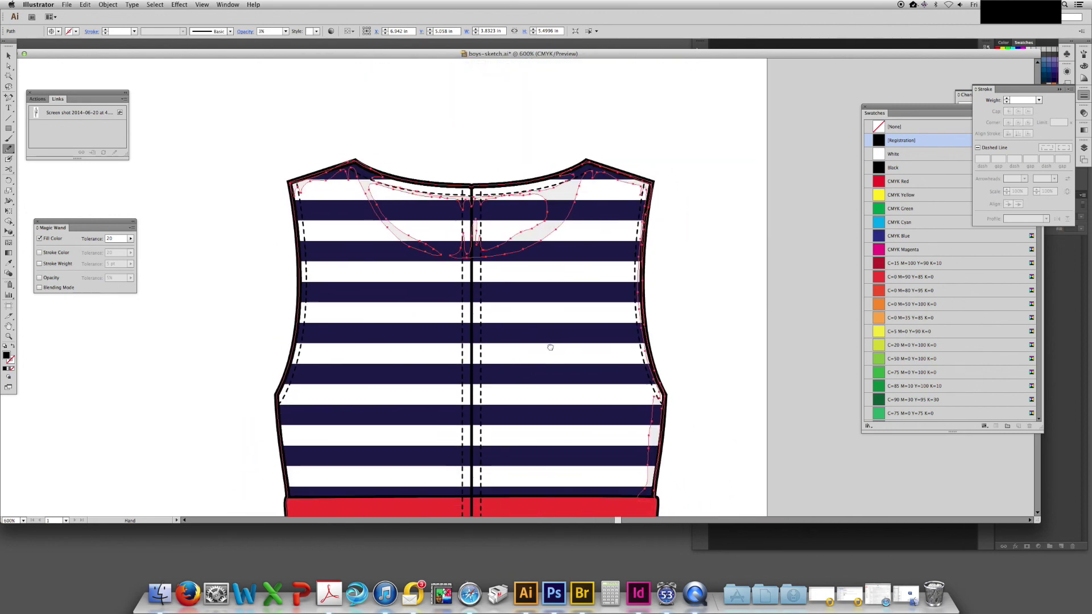
left_click_drag(550, 348, 554, 346)
left_click_drag(593, 165, 360, 174)
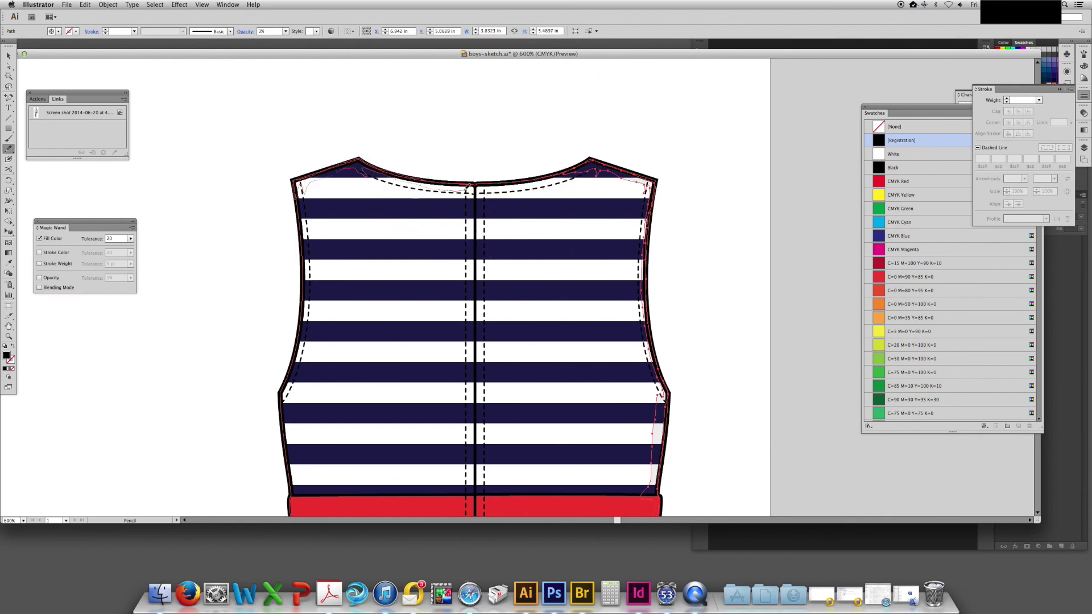
Redraw the shading path along the back view's waist seam and pleats with the Pencil tool, removing the bow's shadow and keeping skirt shading
scroll(592, 171, "down", 7)
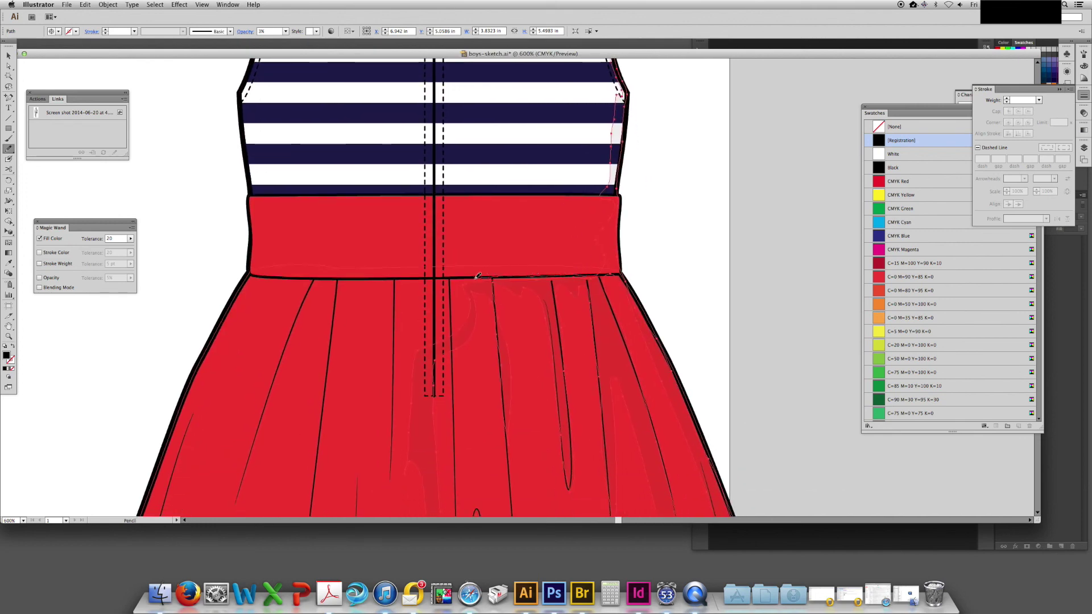
left_click_drag(414, 216, 441, 175)
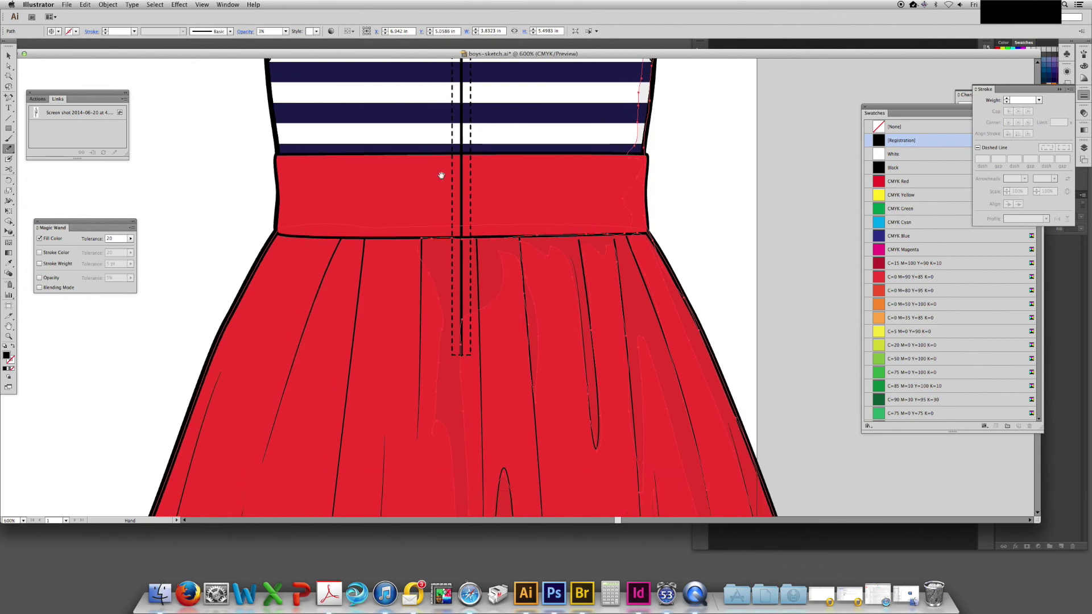
left_click_drag(523, 262, 585, 321)
left_click_drag(464, 126, 493, 255)
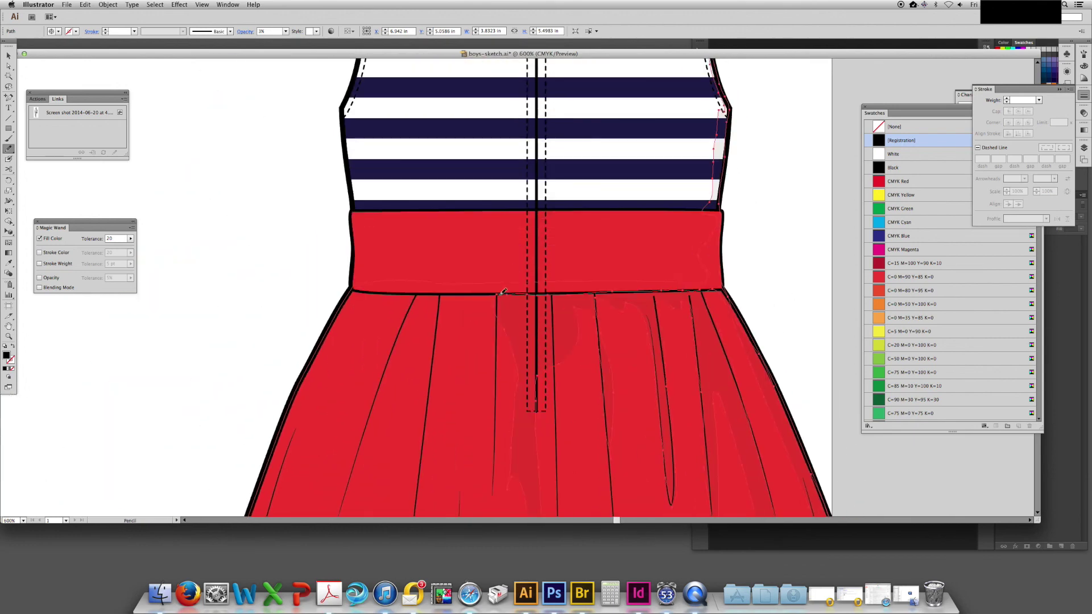
mouse_move(305, 376)
left_mouse_down()
mouse_move(414, 298)
mouse_move(398, 349)
mouse_move(425, 352)
mouse_move(440, 322)
mouse_move(493, 296)
left_mouse_up()
key("space")
left_click_drag(537, 329, 500, 223)
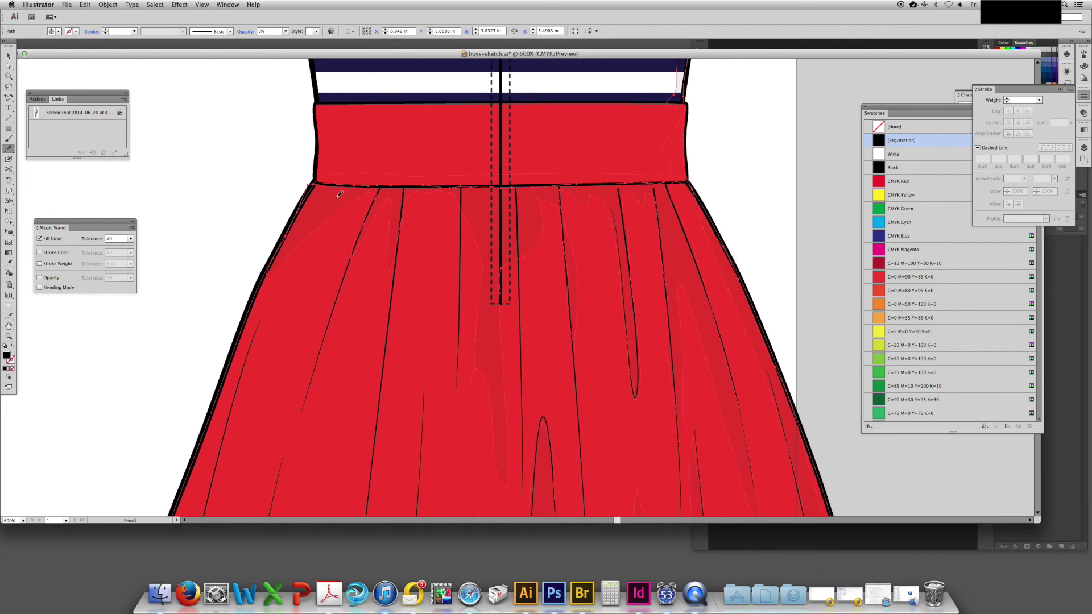
scroll(452, 142, "down", 2)
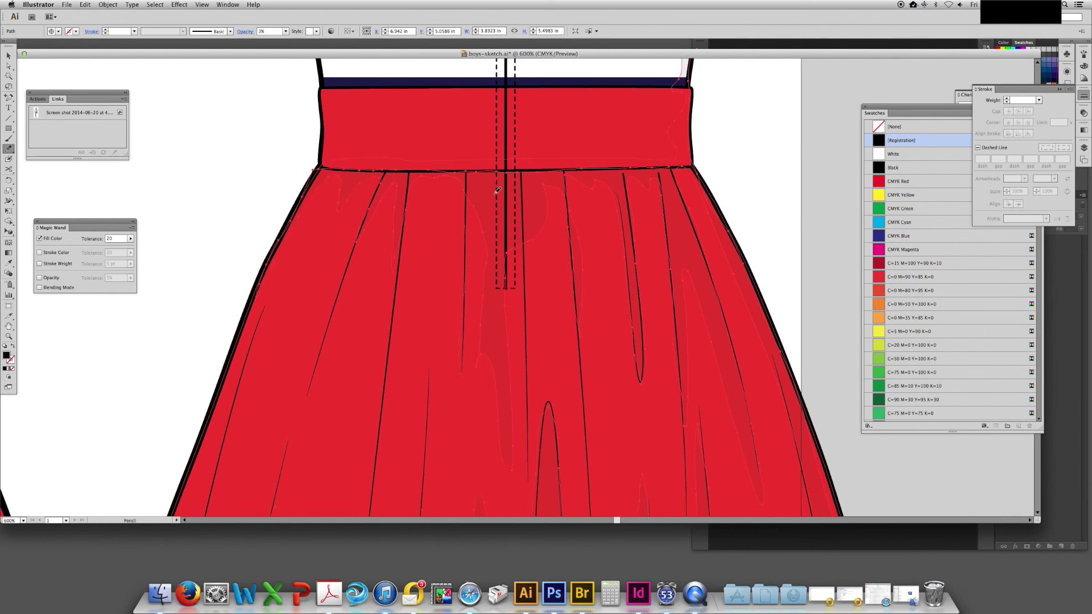
Undo the last pencil stroke on the skirt shading, clear the selection and view the whole artboard at 100%
key("super+z")
left_click_drag(491, 148, 488, 32)
key("super+minus")
key("super+minus")
key("v")
left_click(721, 161)
left_click_drag(694, 84, 682, 239)
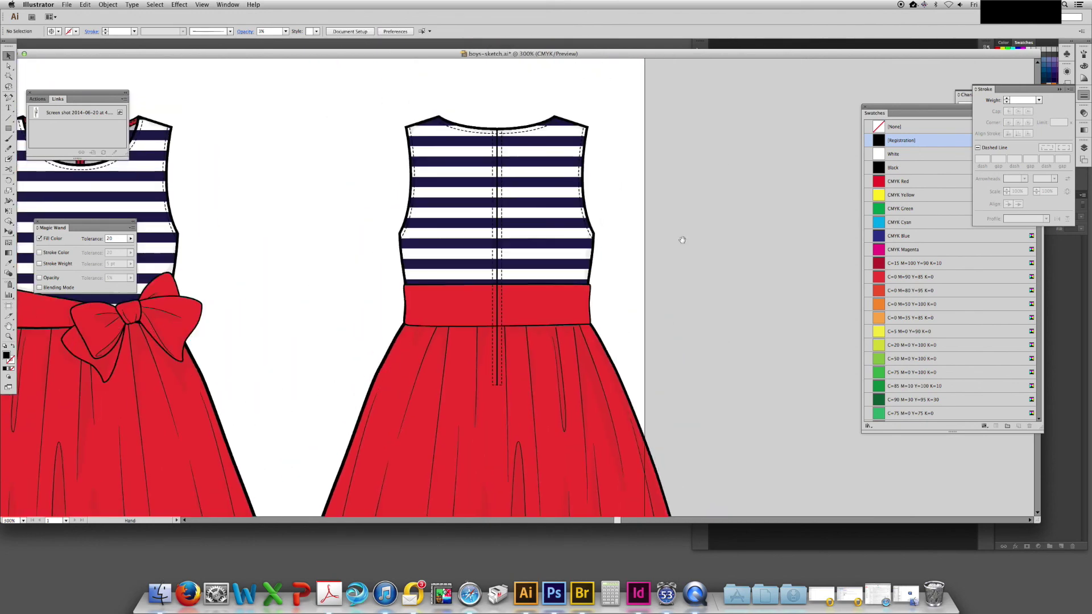
left_click_drag(663, 174, 692, 197)
key("super+1")
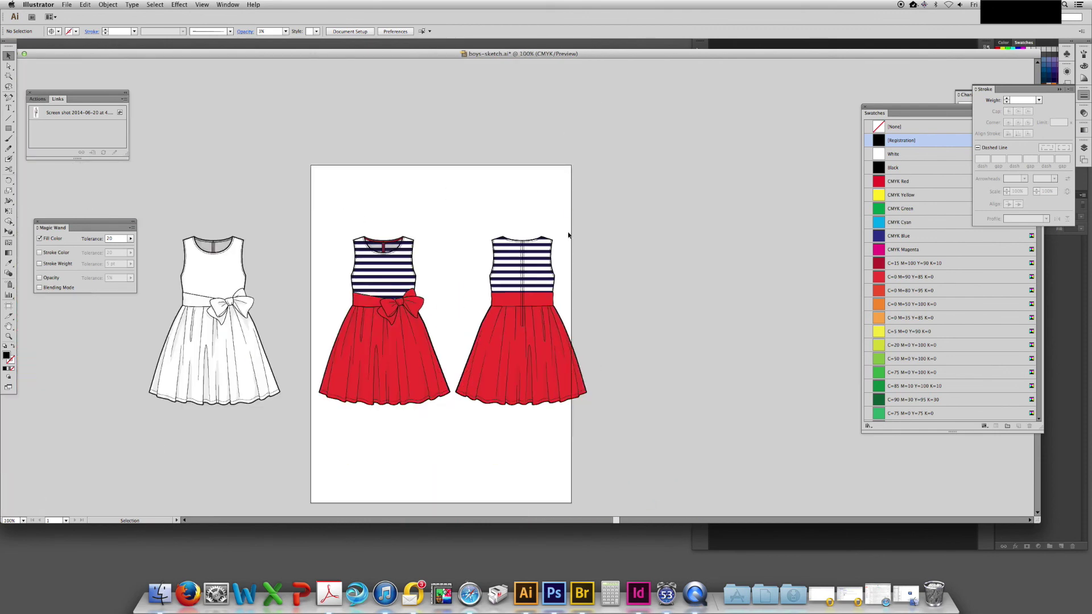
Move the back-view dress up and inward on the artboard so it partly overlaps the front view, and stack it behind the front dress
left_click(544, 255)
left_click_drag(520, 319, 438, 269)
left_click_drag(569, 253, 683, 286)
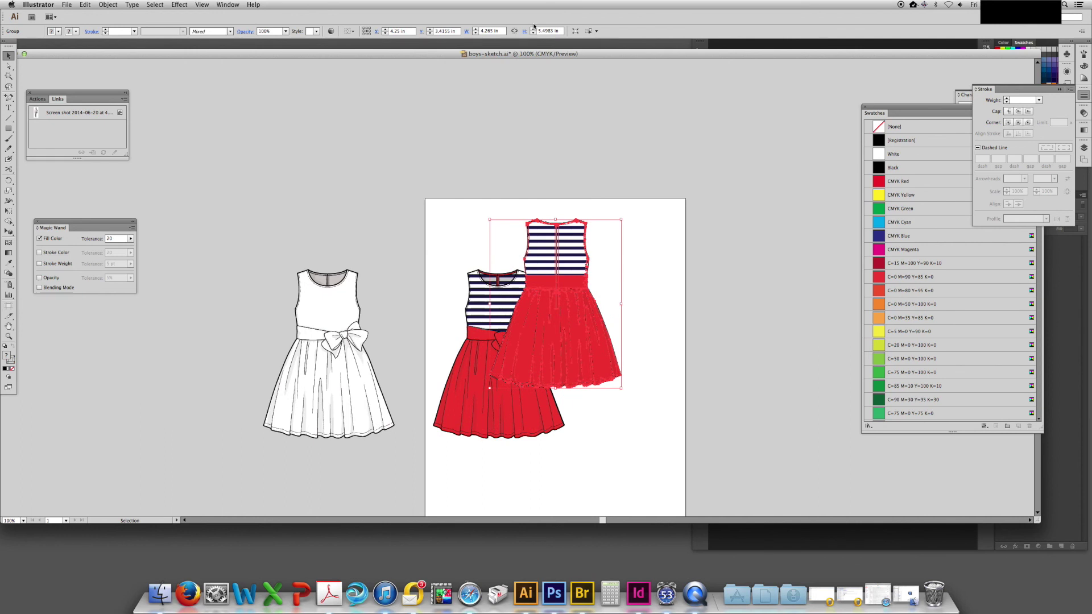
left_click(700, 258)
left_click_drag(608, 254, 547, 307)
left_click(704, 293)
left_click_drag(717, 301, 728, 314)
left_click_drag(632, 285, 631, 237)
Select both coloured dresses, move them together to the right to centre them on the artboard, and clear the selection
left_click_drag(673, 210, 474, 452)
left_click_drag(572, 307, 599, 312)
left_click(728, 283)
left_click_drag(723, 279, 665, 205)
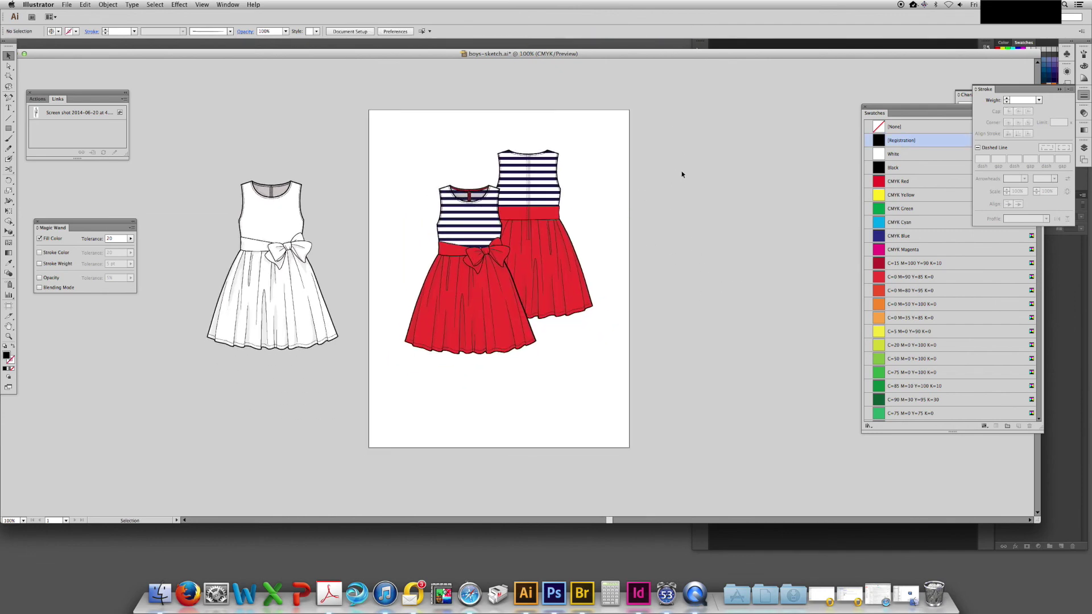